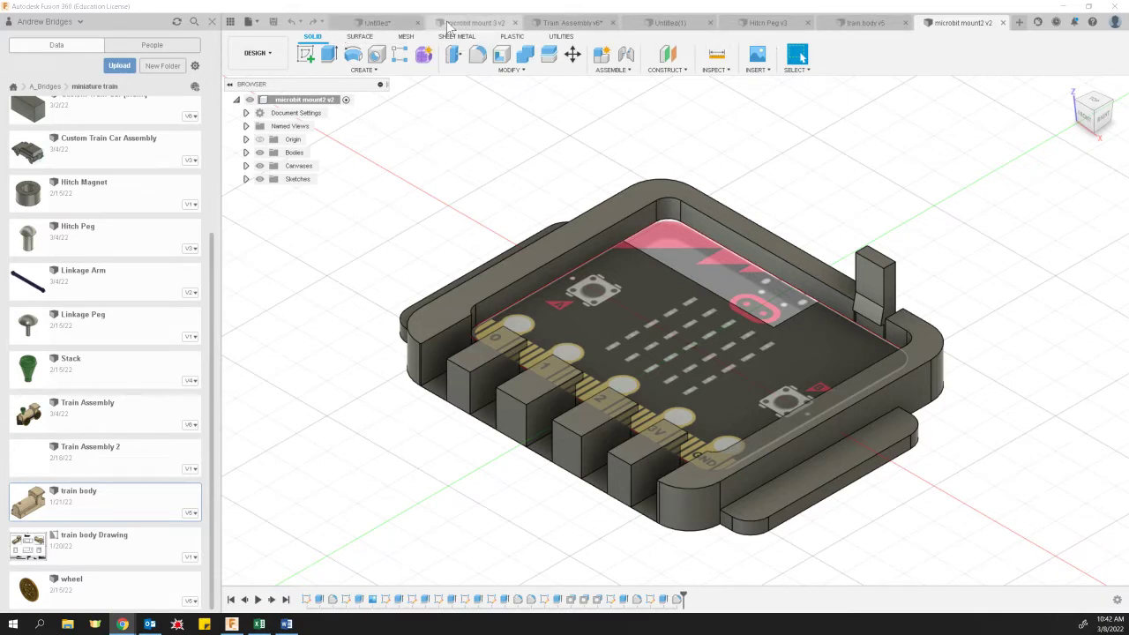
Bring up the Train Assembly design and change it from the Animation workspace to the Design workspace in home view
left_click(569, 22)
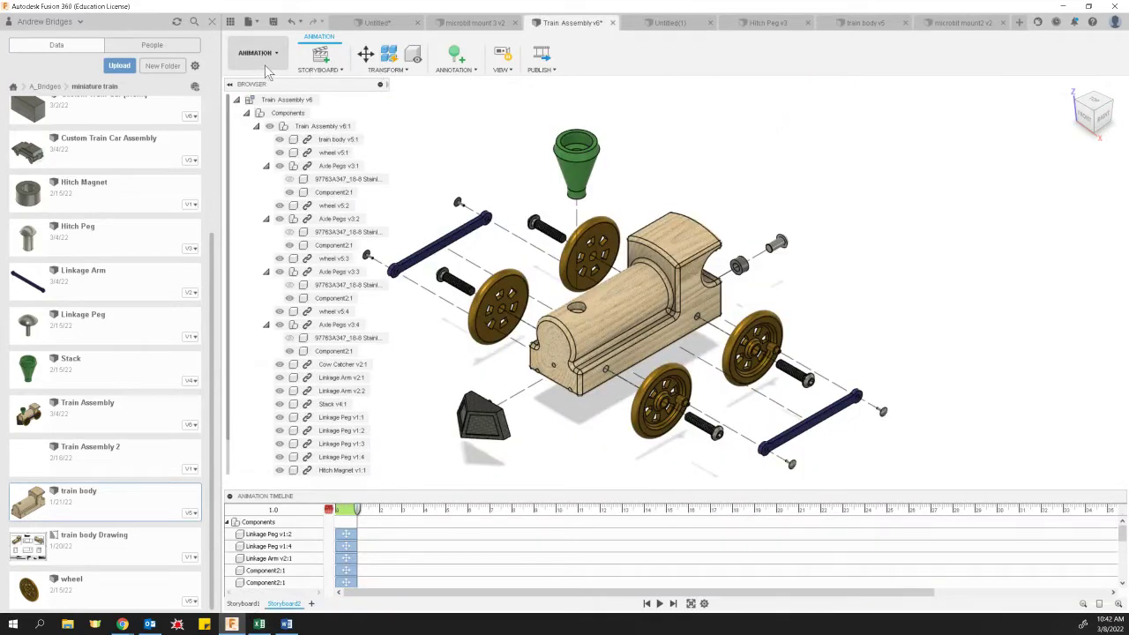
left_click(269, 63)
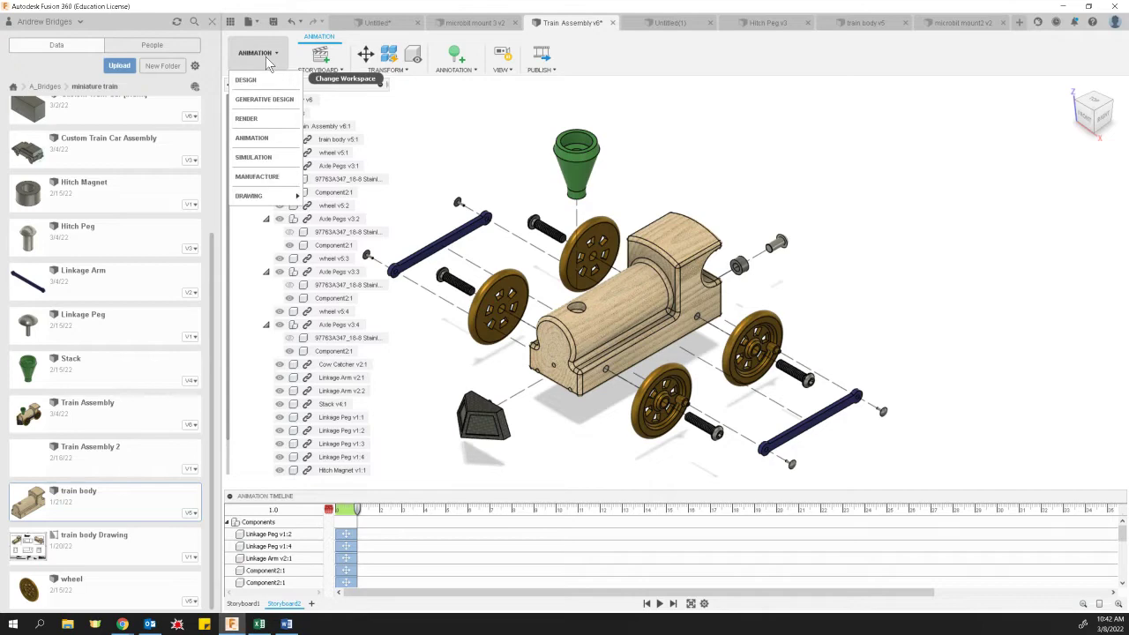
left_click(265, 81)
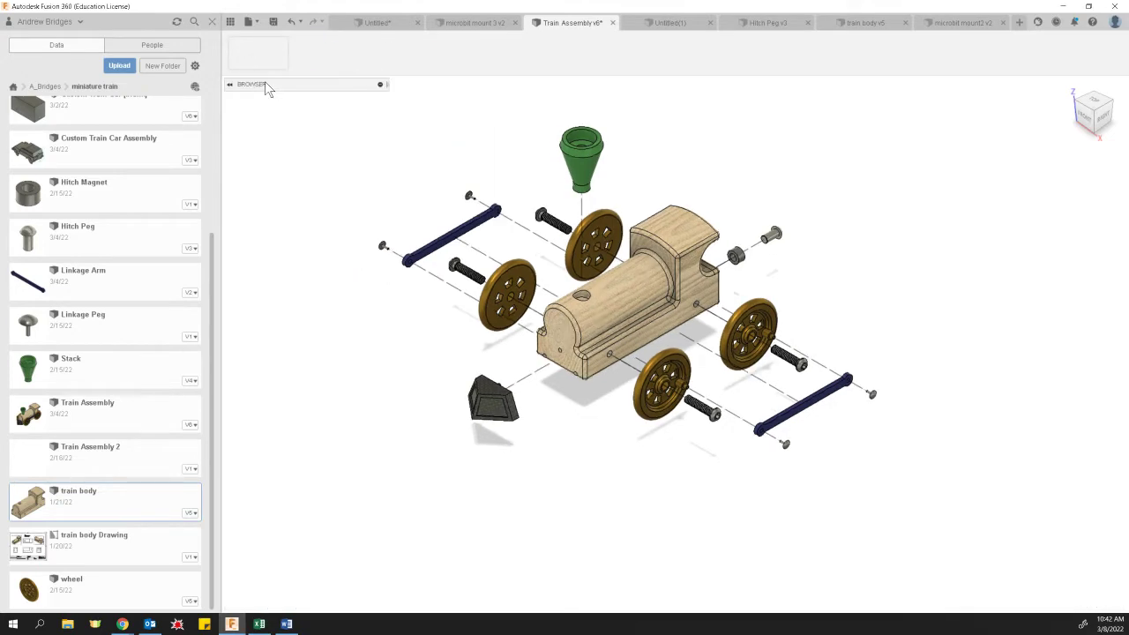
scroll(614, 332, "up", 4)
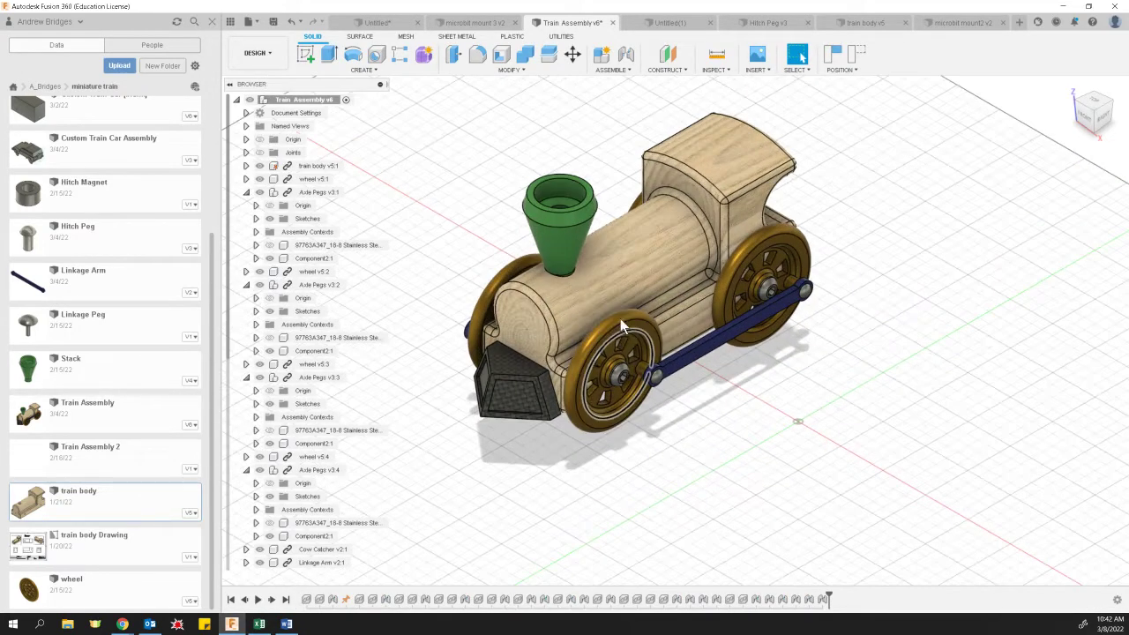
middle_click_drag(883, 239, 900, 297)
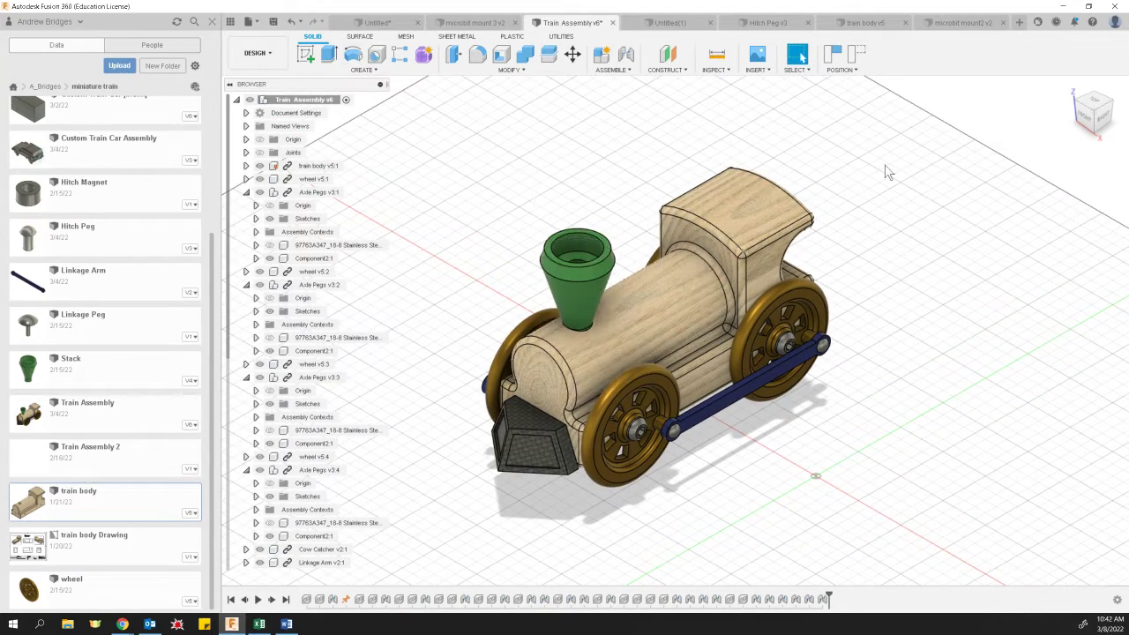
left_click(1070, 89)
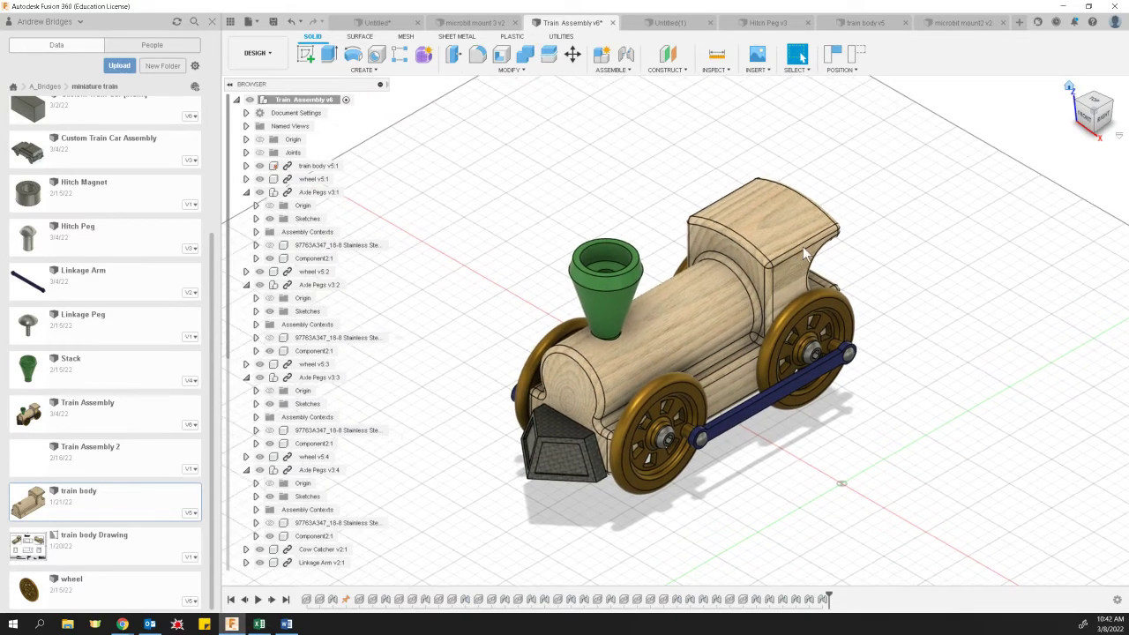
Collapse the four Axle Pegs components in the browser and save the Train Assembly
left_click(246, 191)
left_click(246, 218)
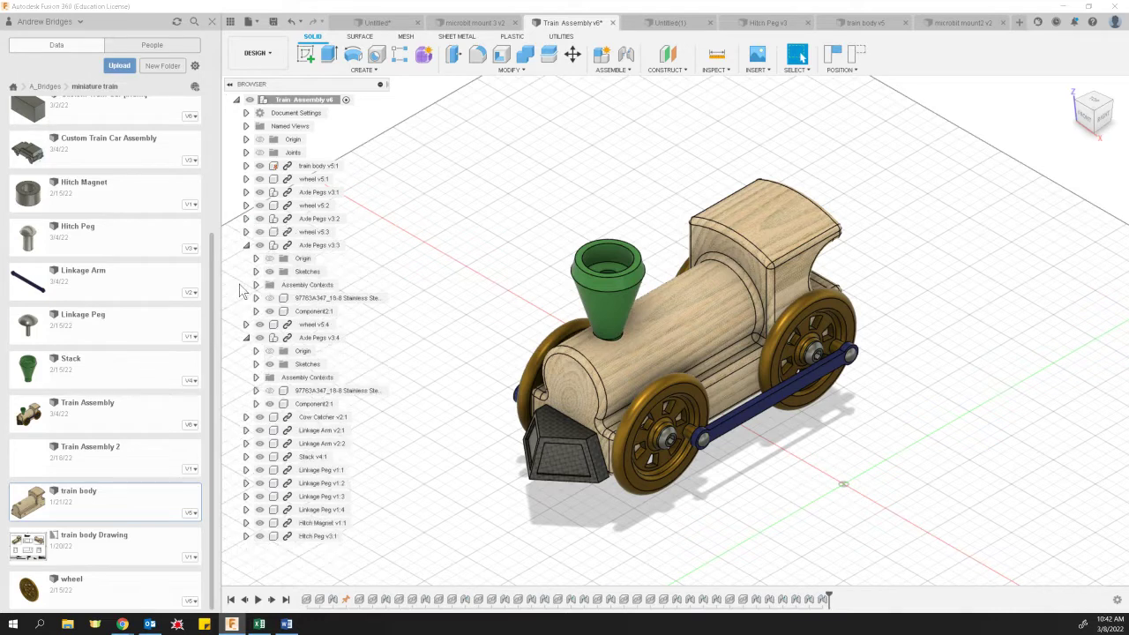
left_click(246, 244)
left_click(246, 271)
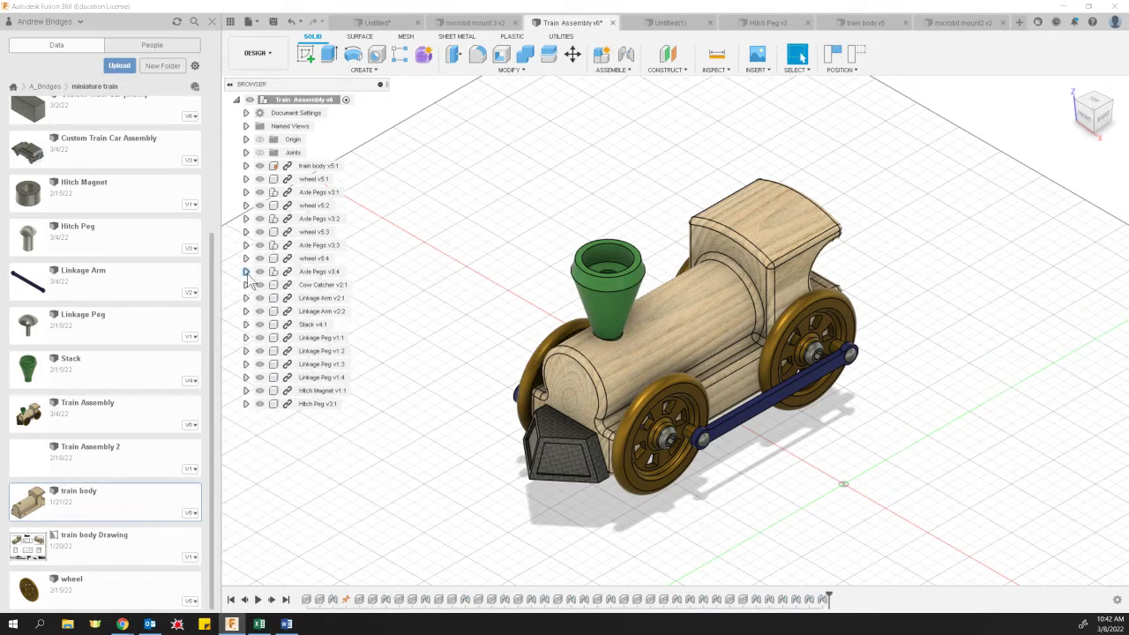
left_click(273, 21)
left_click(585, 334)
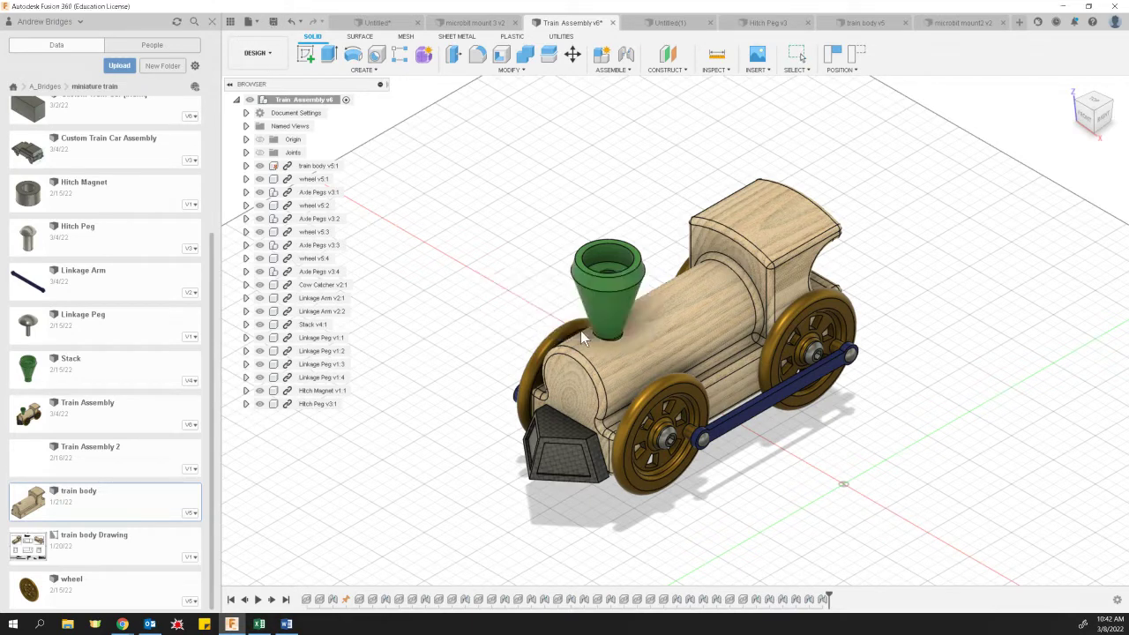
Change the Train Assembly to the Animation workspace and look at the existing Storyboard1 and Storyboard2
left_click(276, 57)
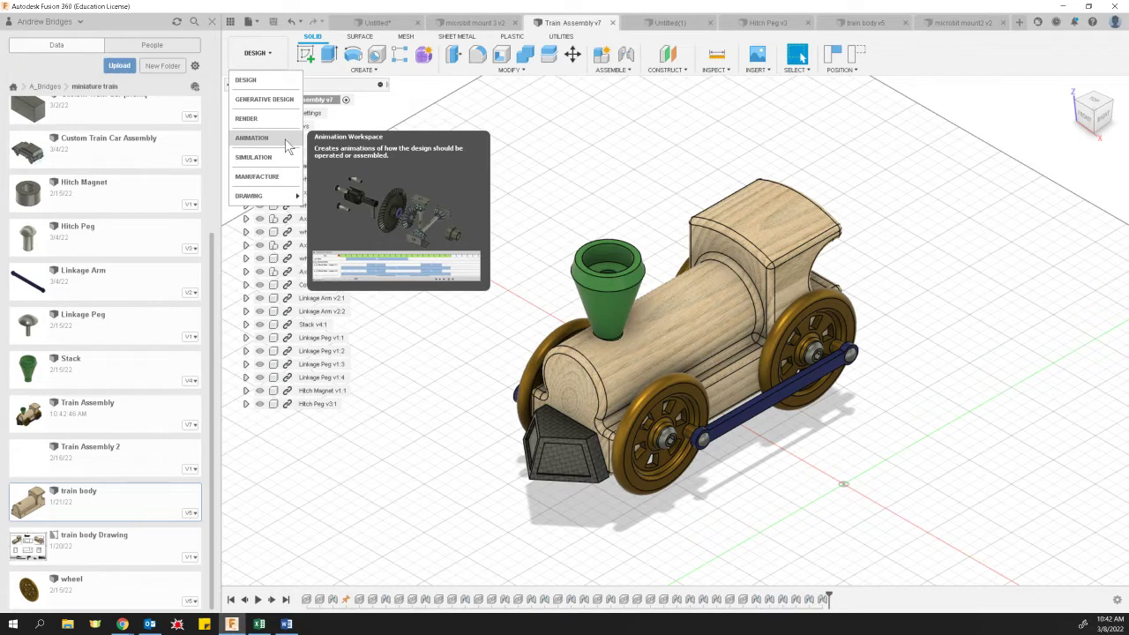
left_click(96, 623)
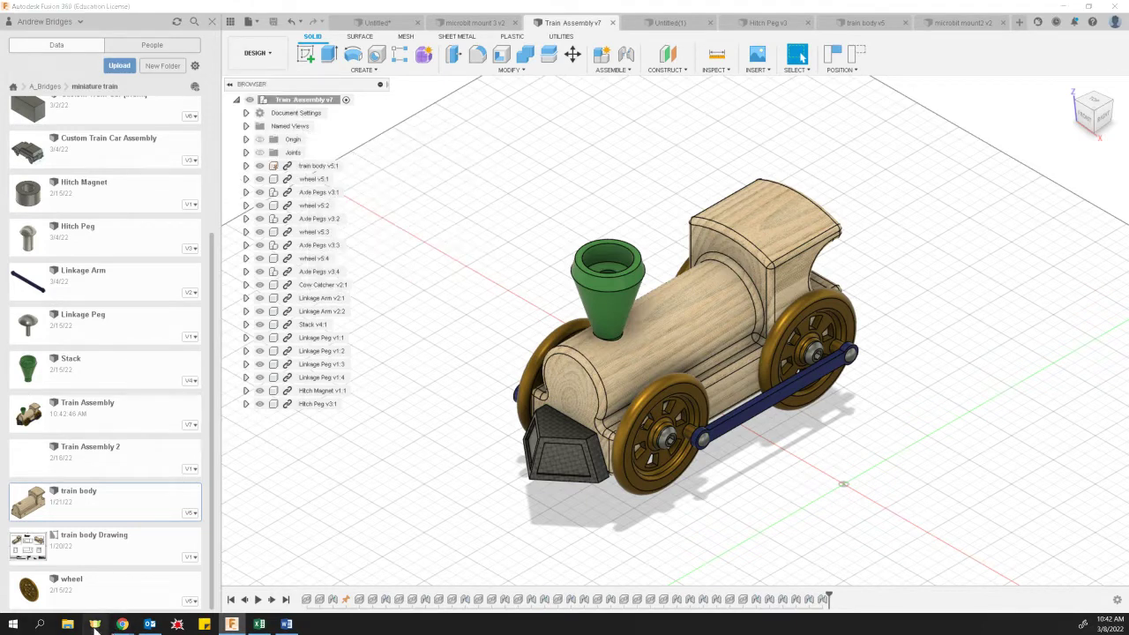
left_click(268, 55)
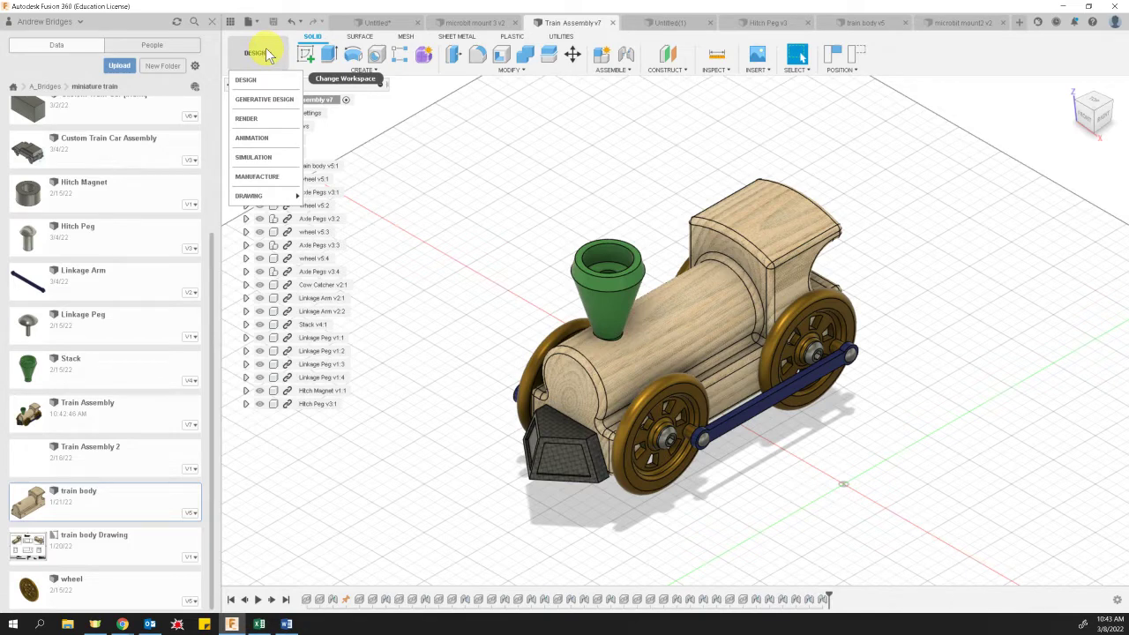
left_click(283, 141)
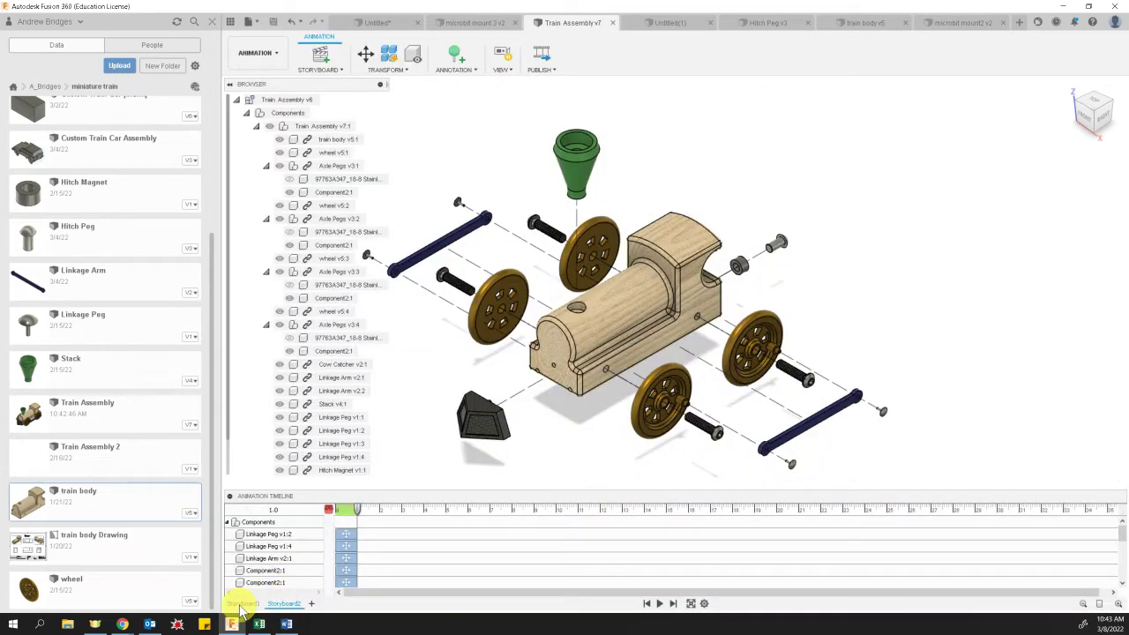
left_click(238, 606)
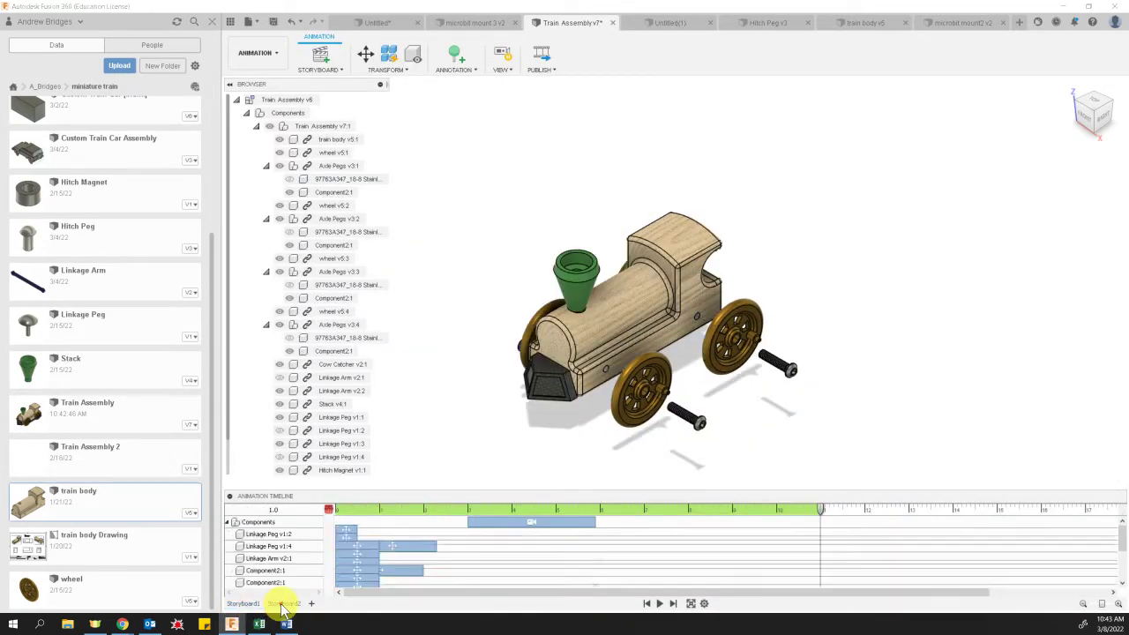
left_click(283, 605)
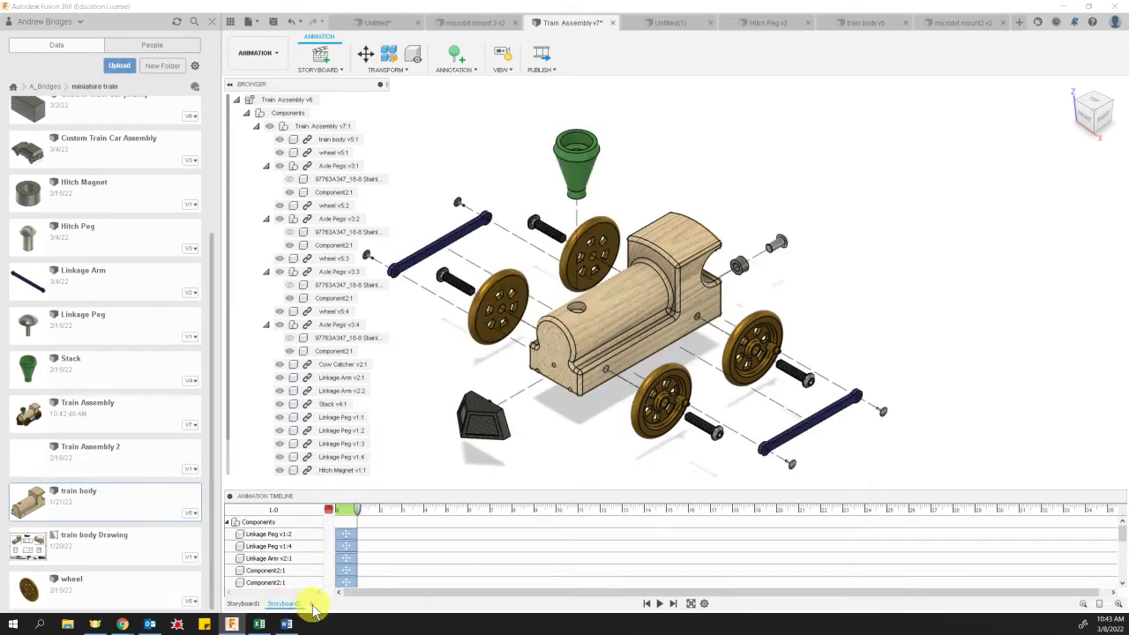
Create a new storyboard of the Clean type, starting from the fully assembled train
left_click(311, 604)
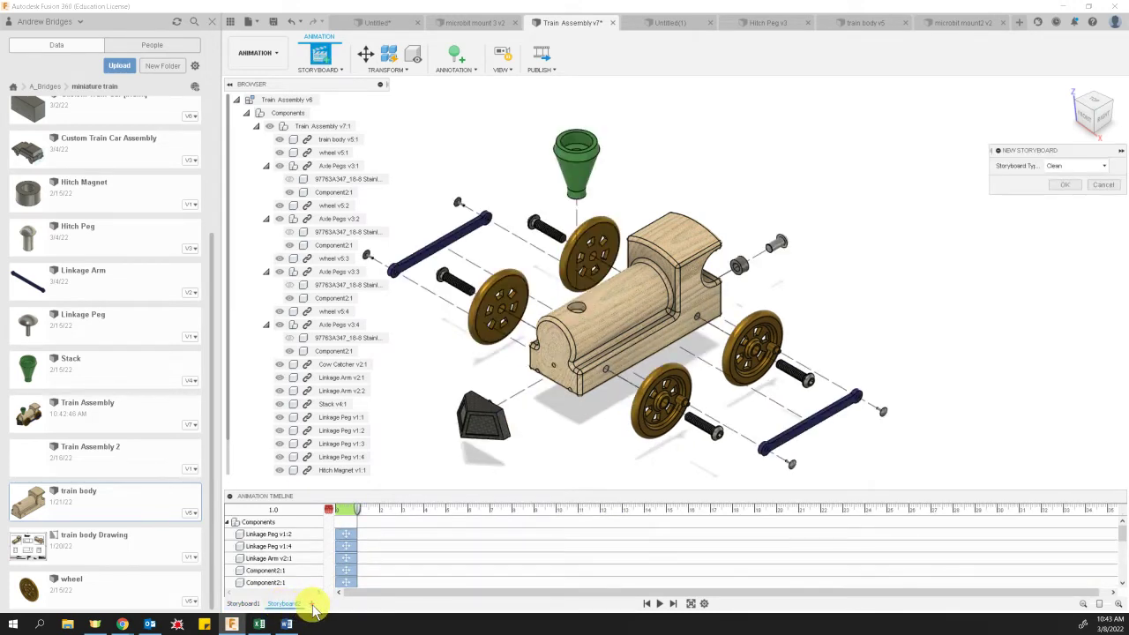
left_click(1065, 184)
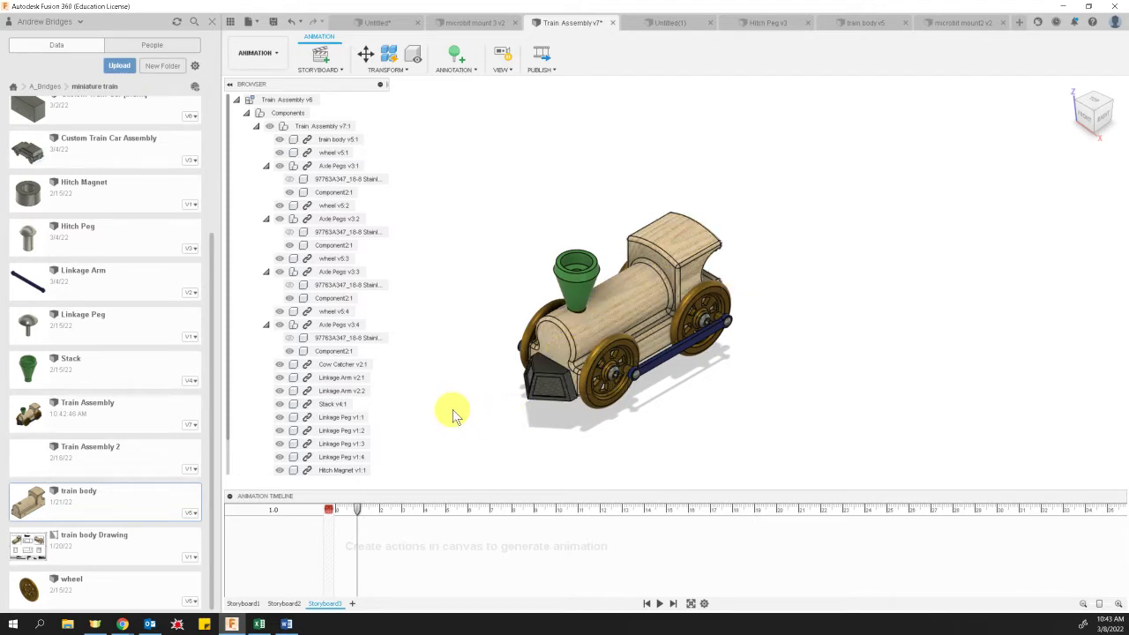
middle_click_drag(452, 409, 500, 386)
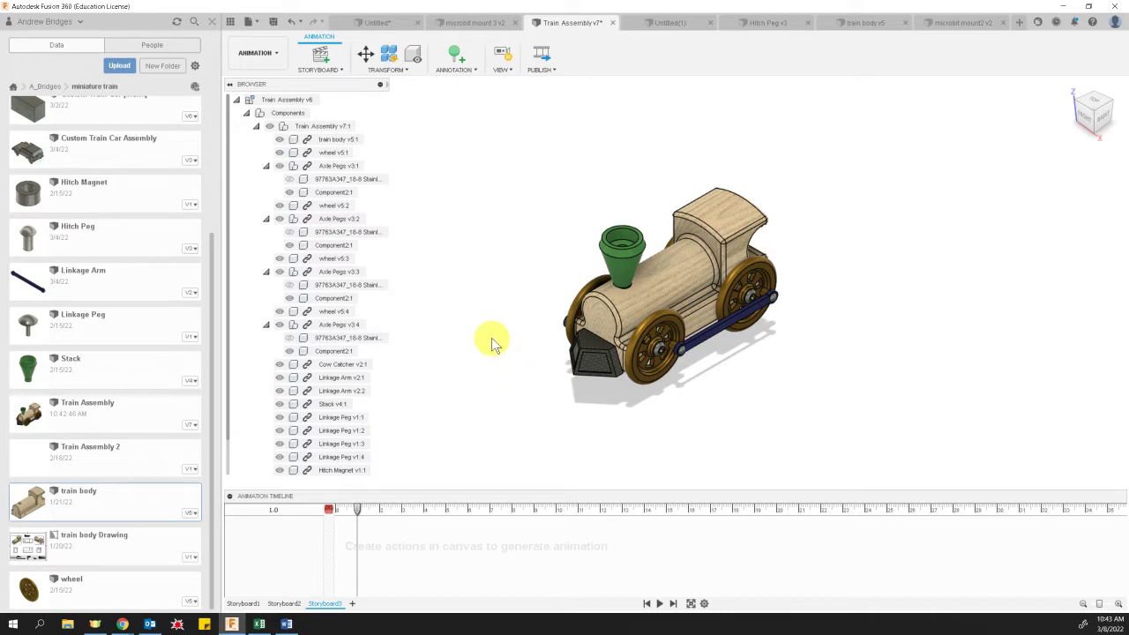
Transform linkage pegs v1:4 and v1:2 together, moving them straight out from the near-side linkage arm along Z
left_click(387, 69)
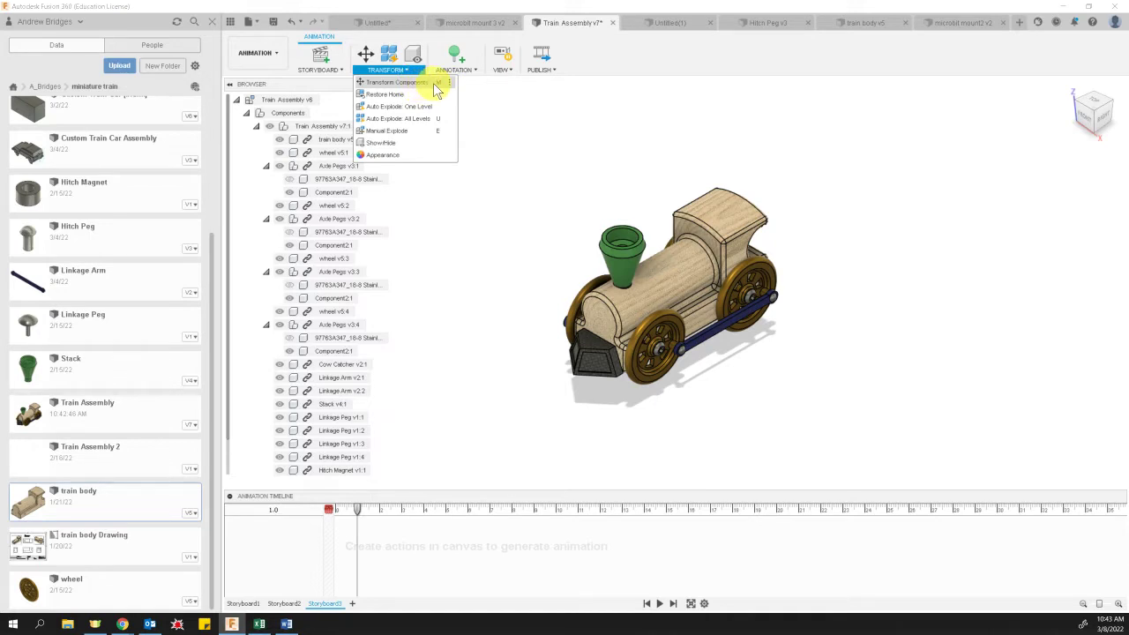
left_click(367, 57)
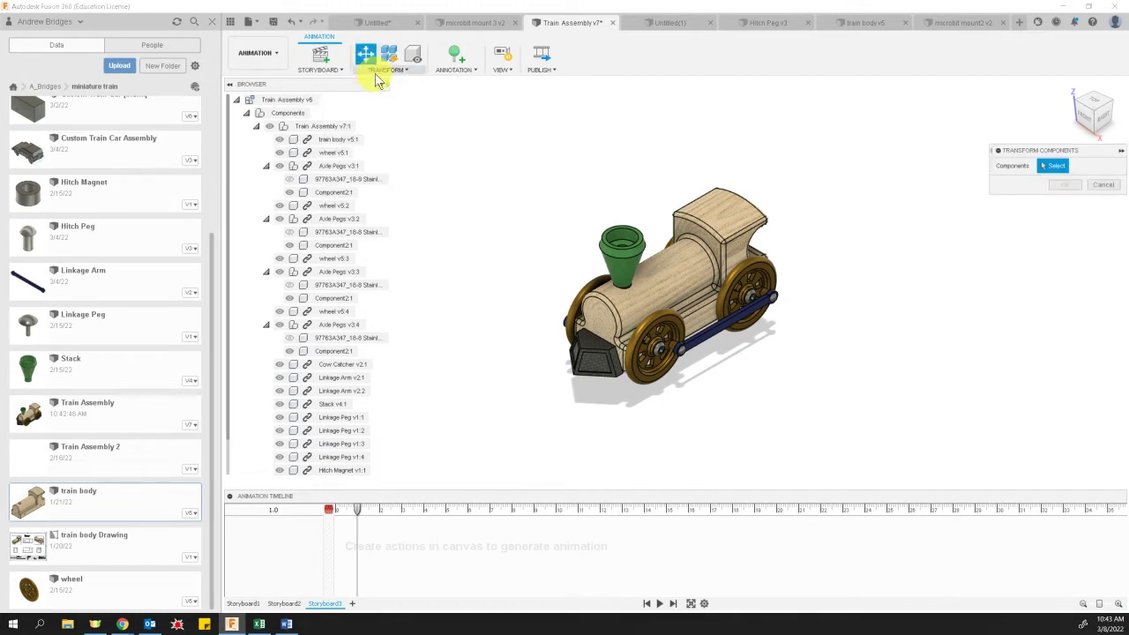
left_click(694, 347)
scroll(697, 351, "up", 5)
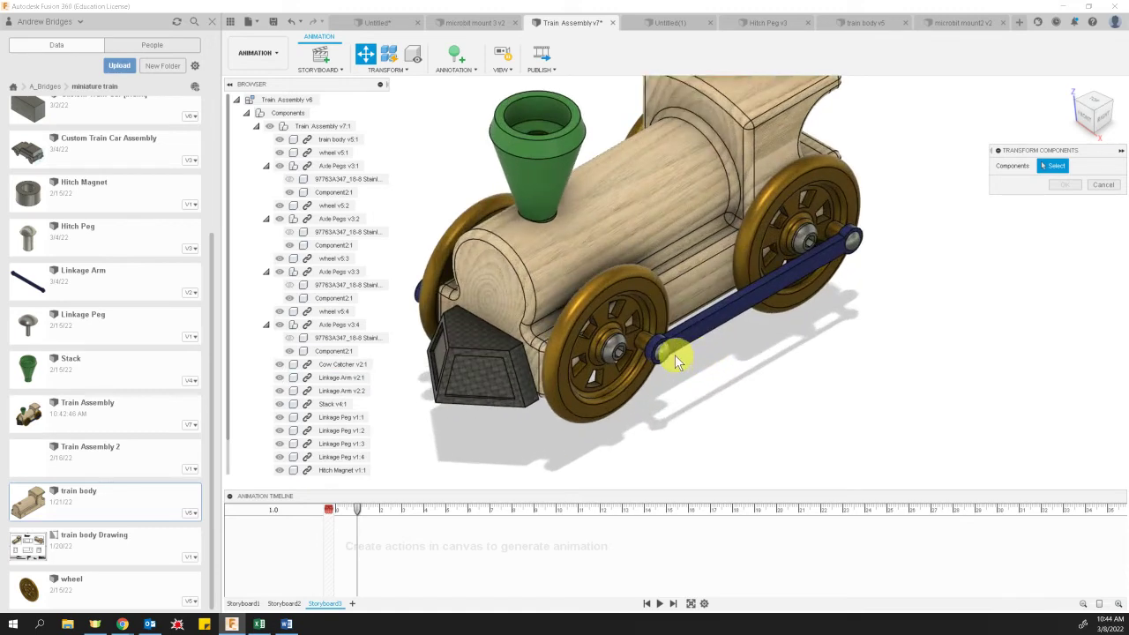
left_click(663, 352)
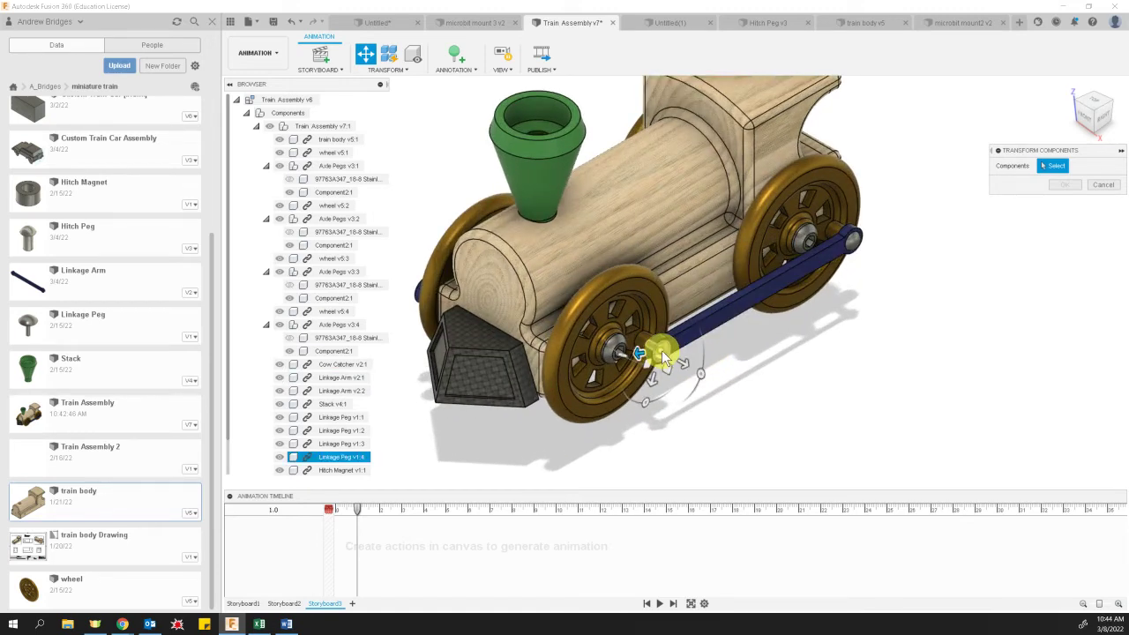
left_click(713, 423)
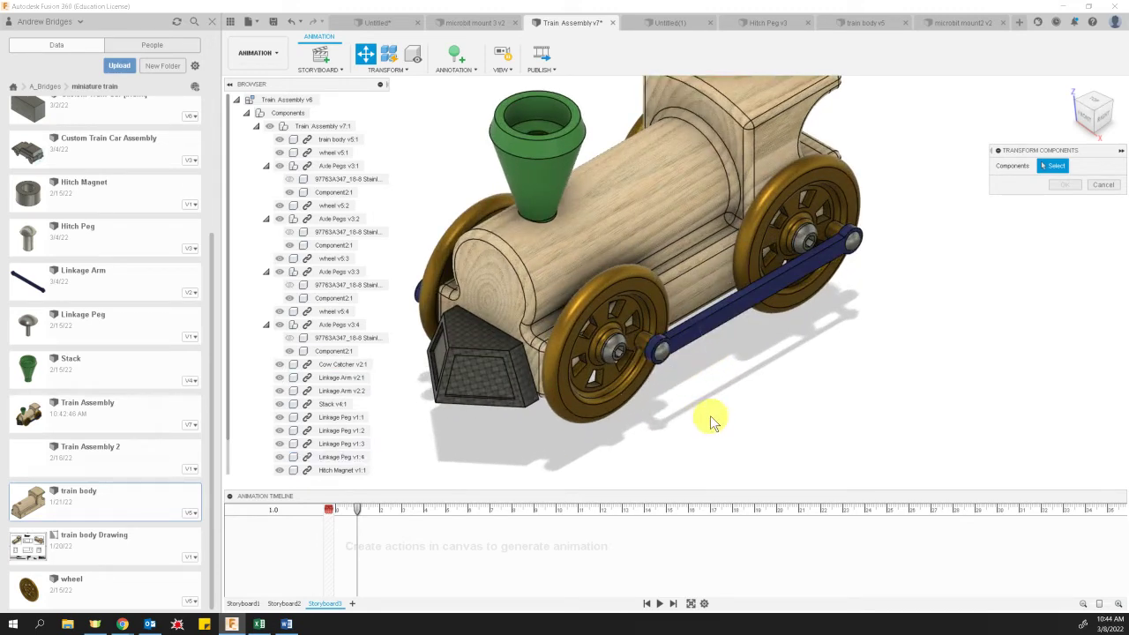
left_click(666, 354)
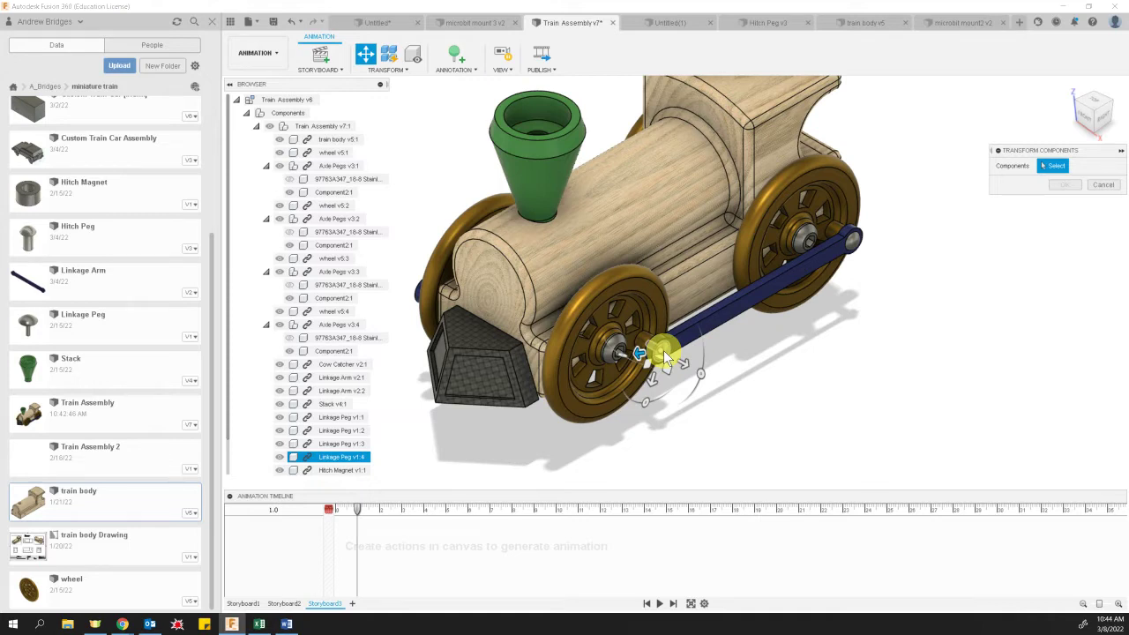
left_click(663, 350)
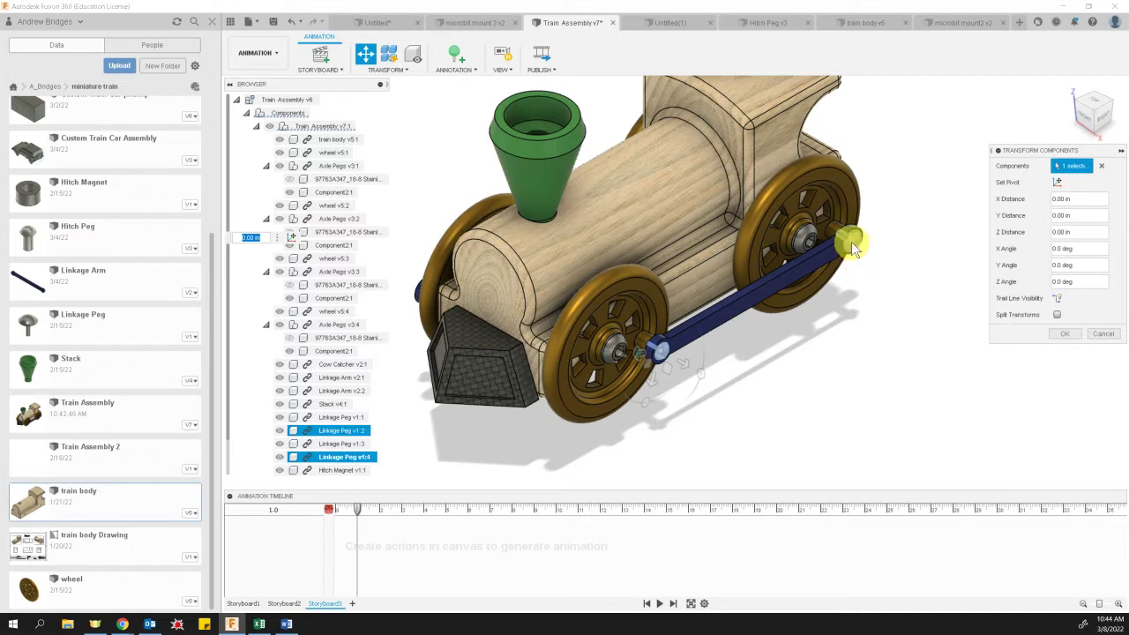
left_click(852, 241)
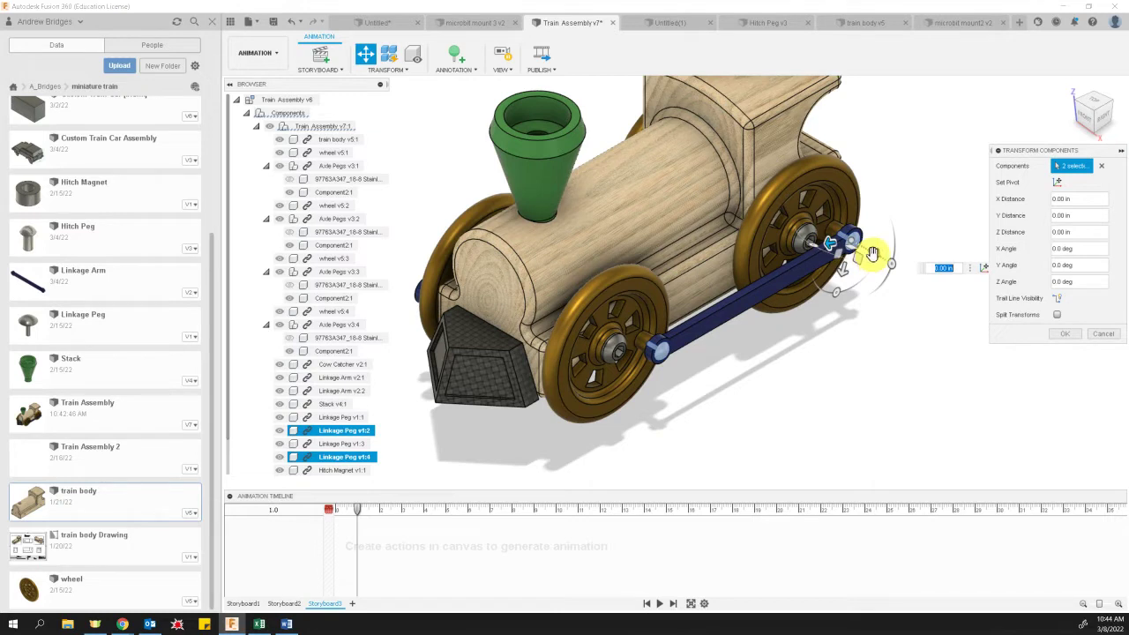
left_click_drag(871, 255, 1073, 373)
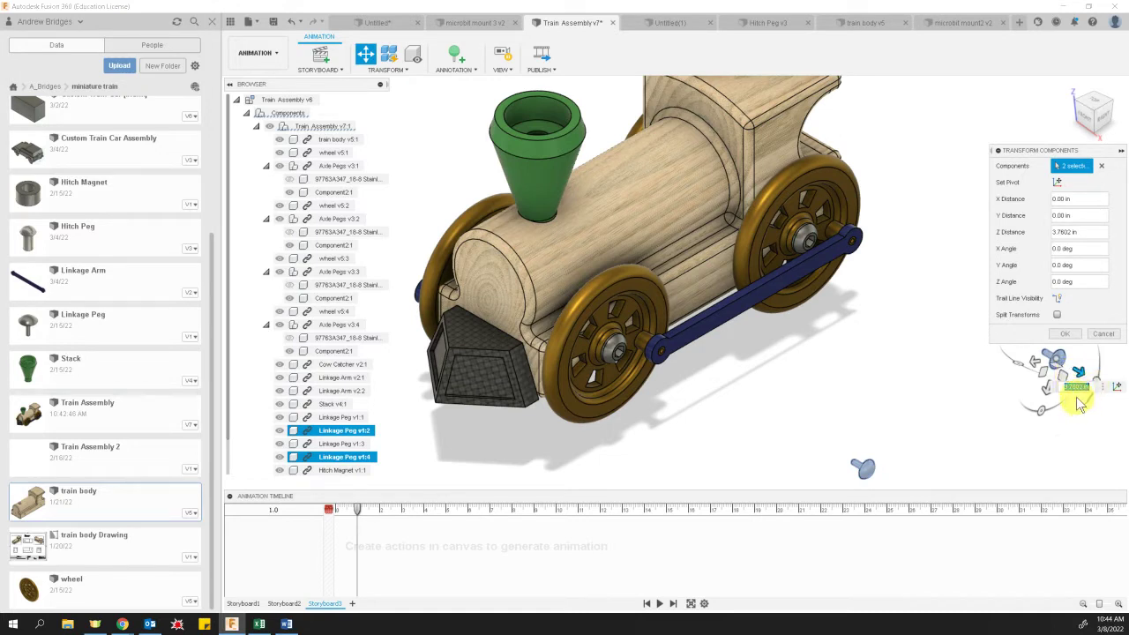
left_click_drag(1030, 151, 1024, 81)
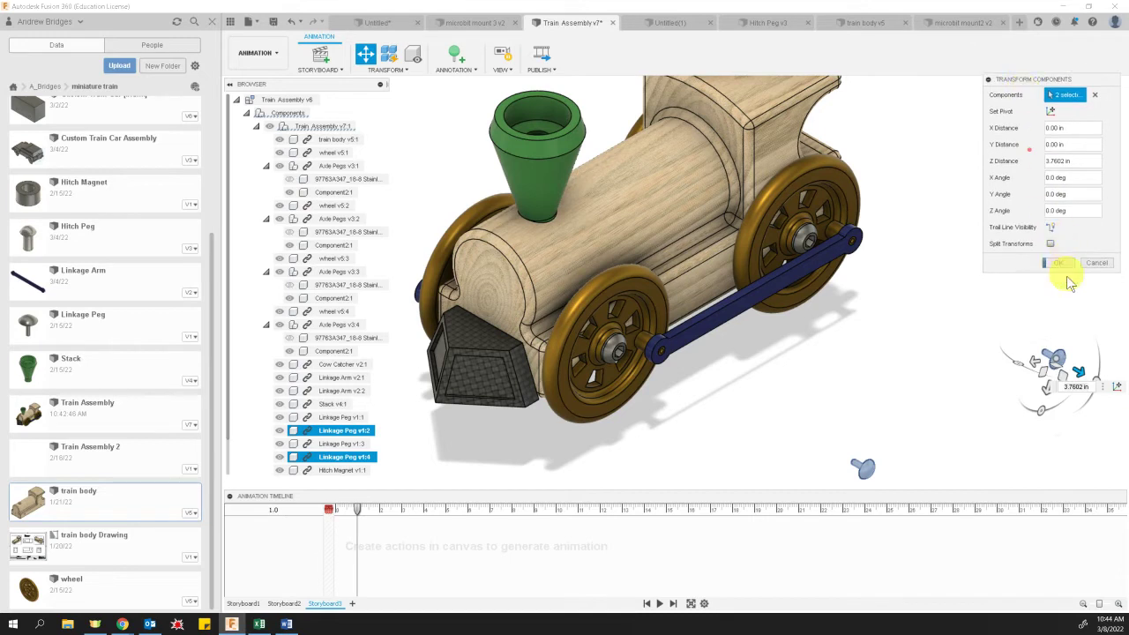
left_click(1078, 388)
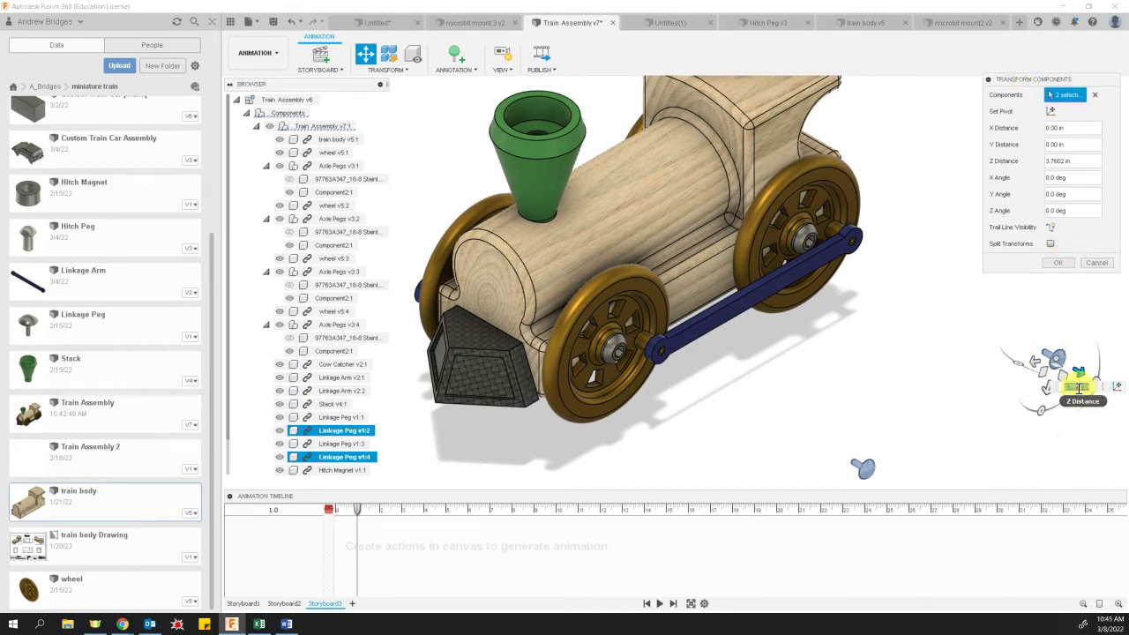
key("Return")
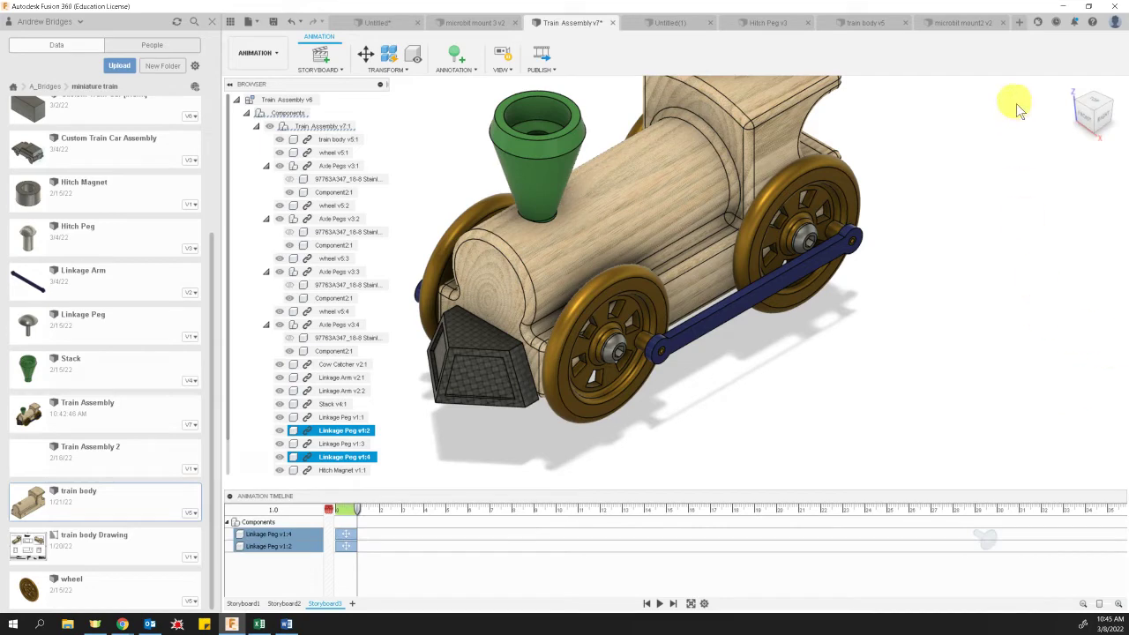
Transform Linkage Arm v2:1, moving it straight out from the wheels with a Y distance of -5 in
left_click(1069, 88)
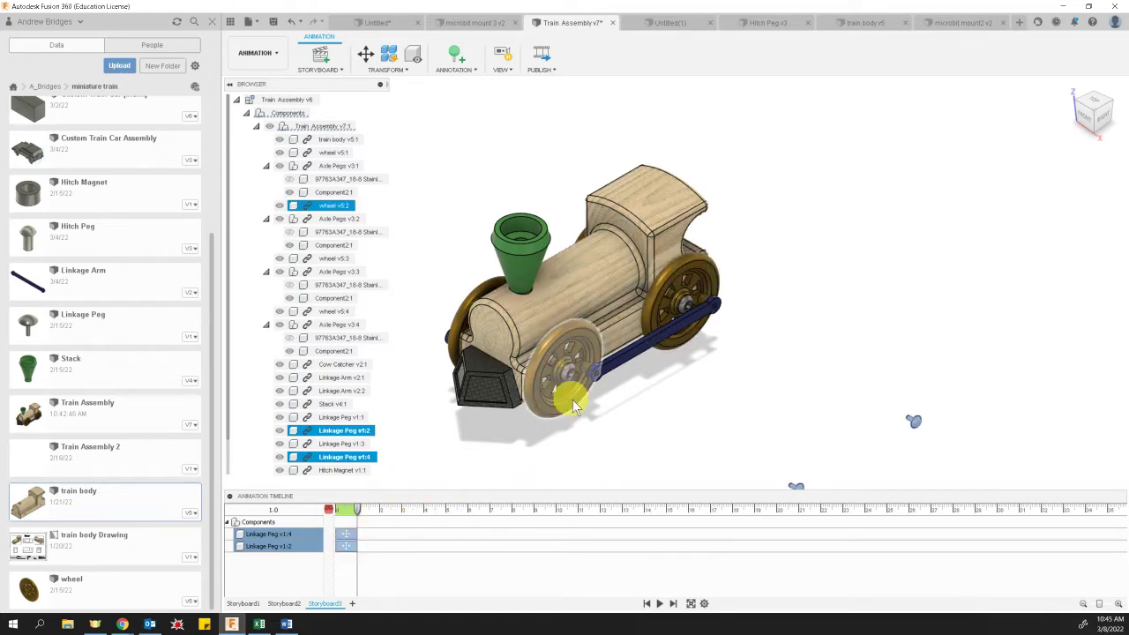
left_click(533, 379, "ctrl")
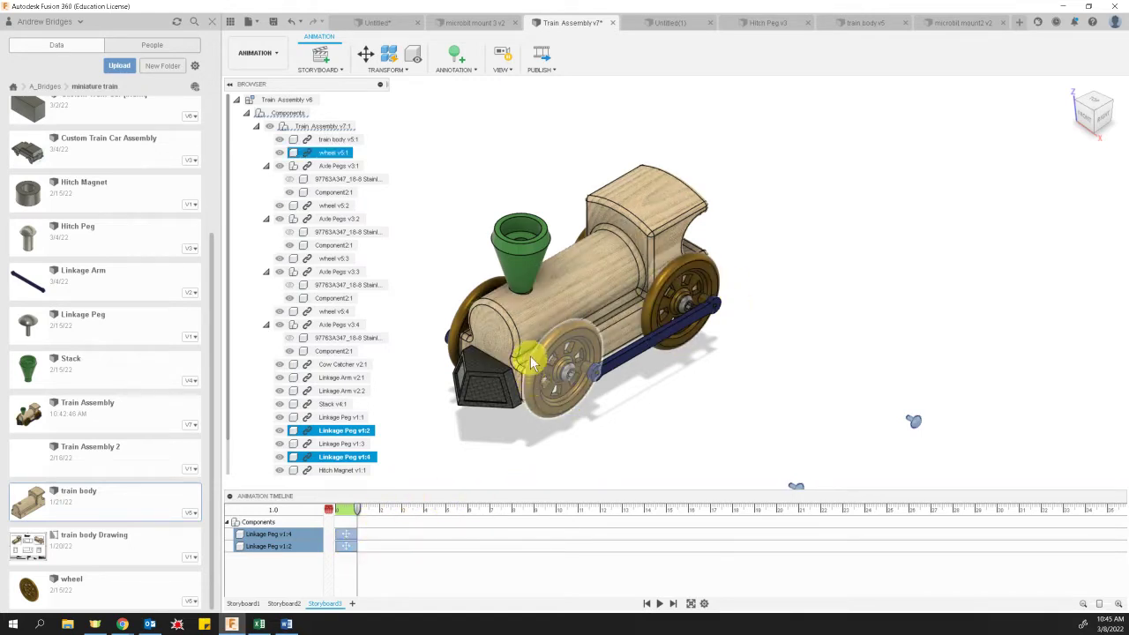
left_click(365, 55)
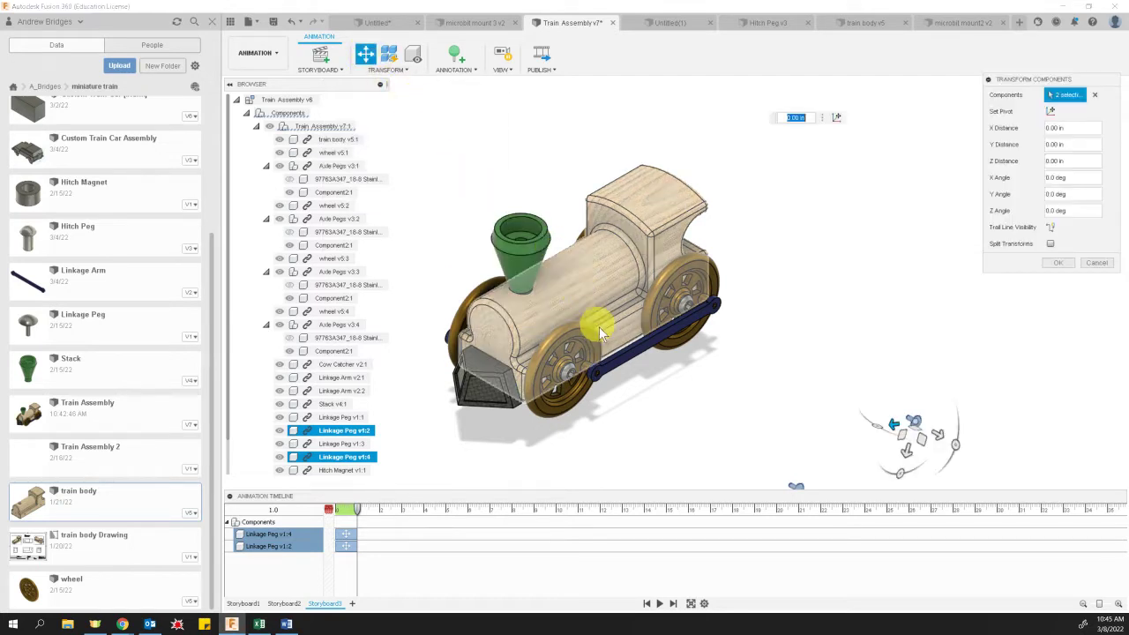
left_click(621, 353)
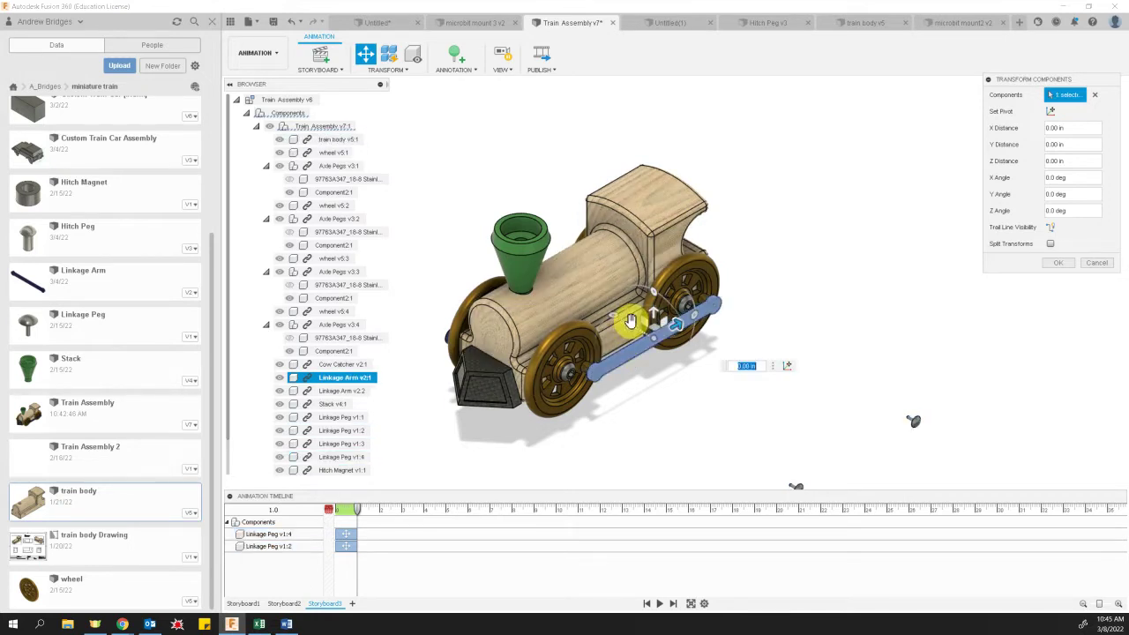
left_click_drag(631, 321, 789, 404)
left_click(916, 457)
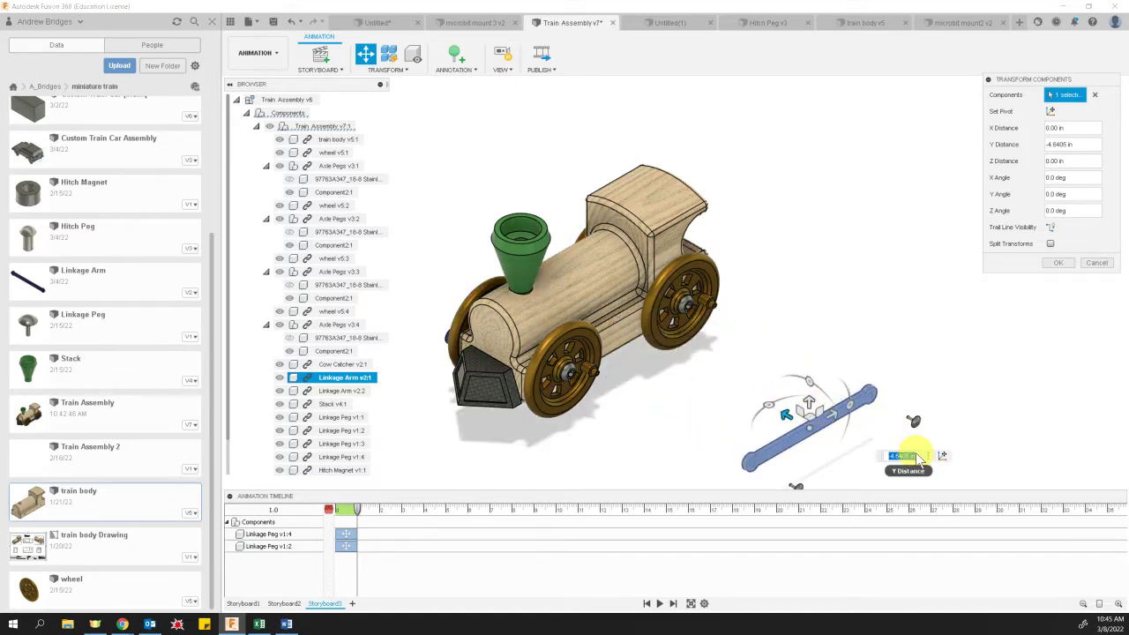
type("5")
key("Return")
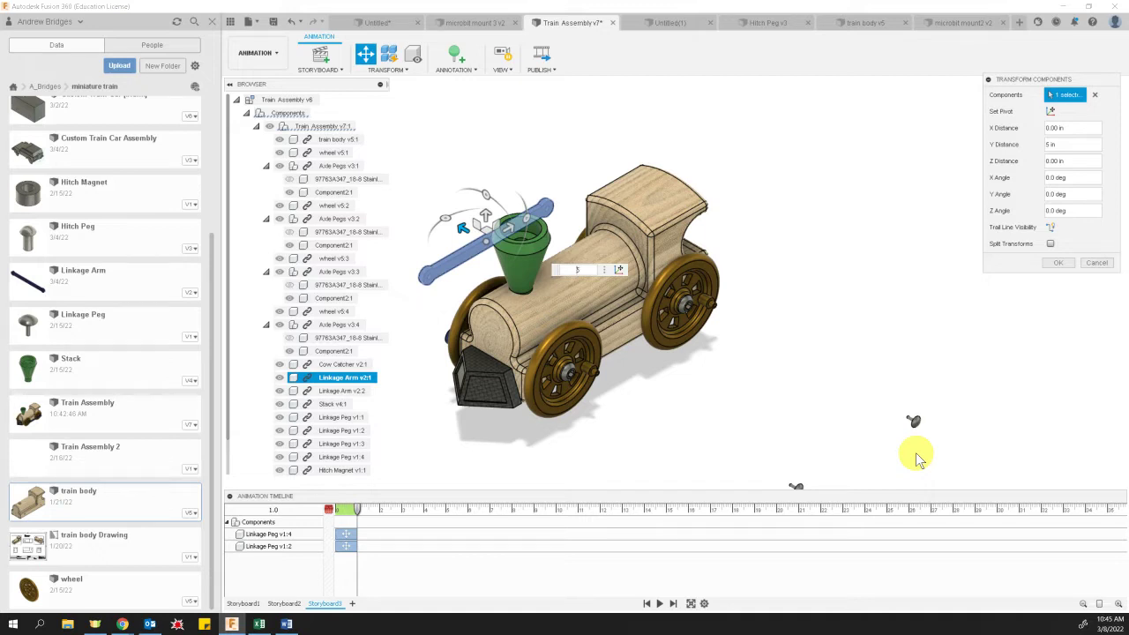
type("-")
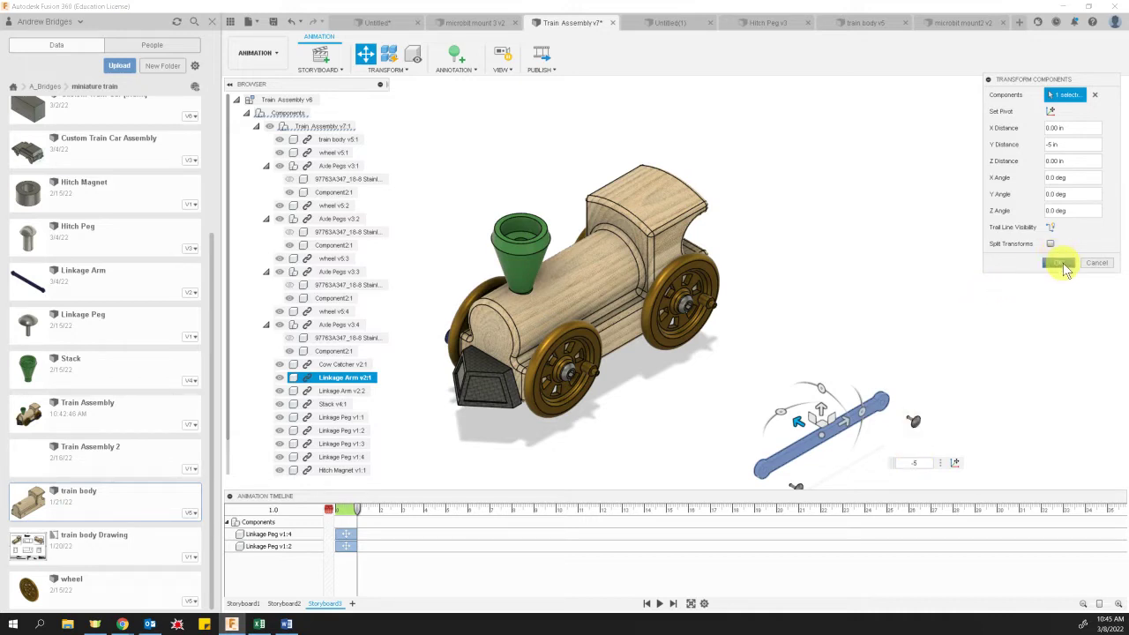
left_click(1062, 264)
Edit the move action of Linkage Peg v1:4 to turn on its trail line visibility
middle_click_drag(959, 447, 956, 431)
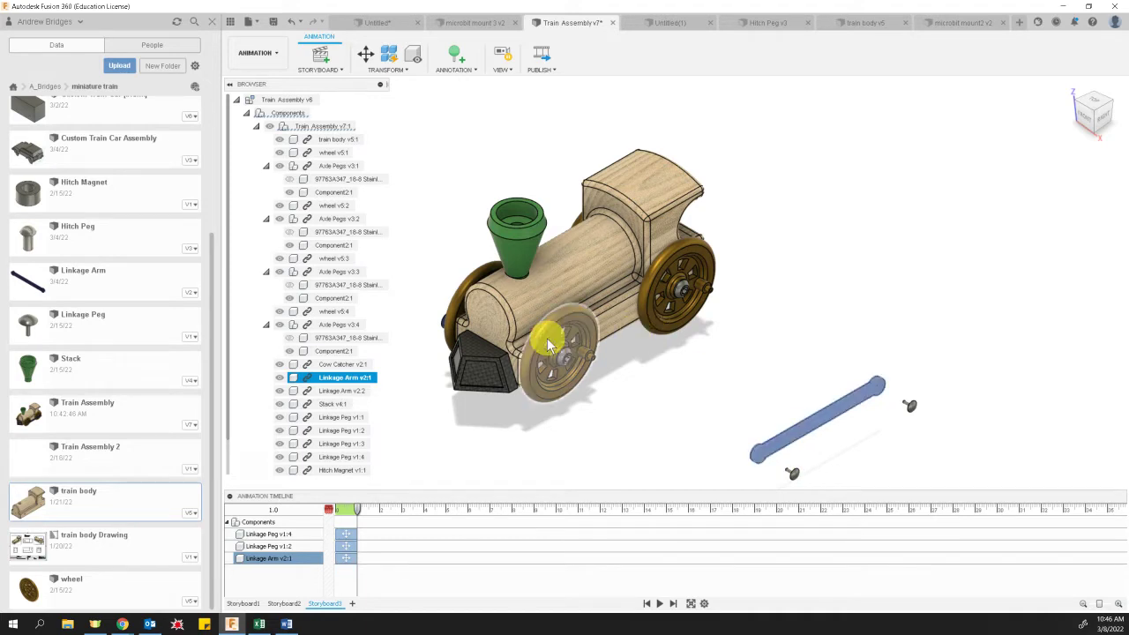
left_click(341, 535)
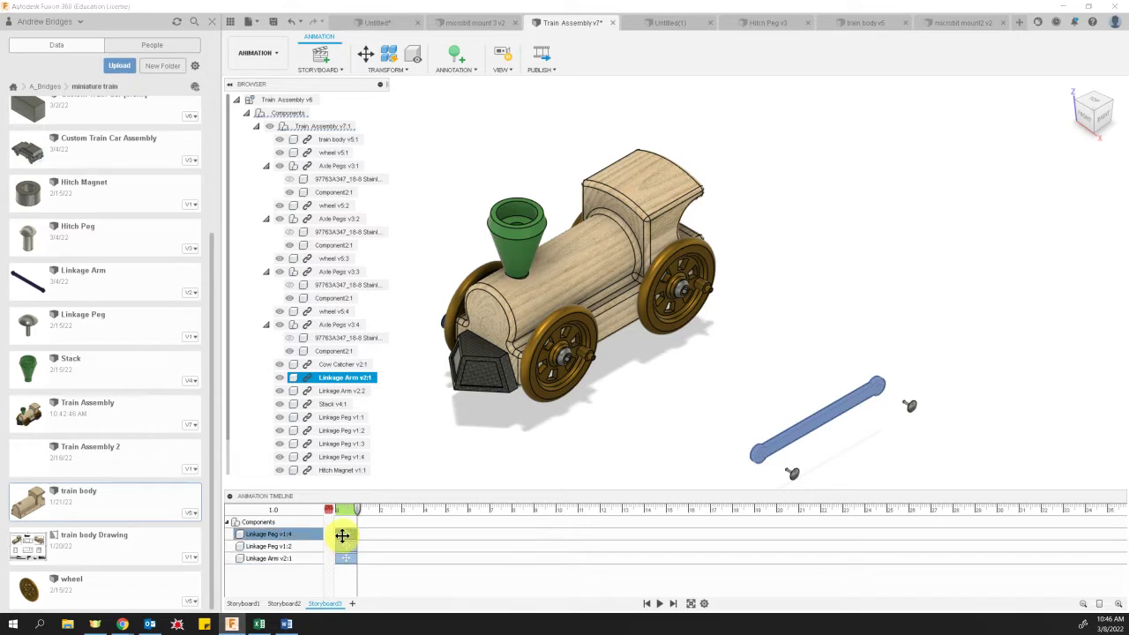
left_click(343, 547)
left_click(344, 557)
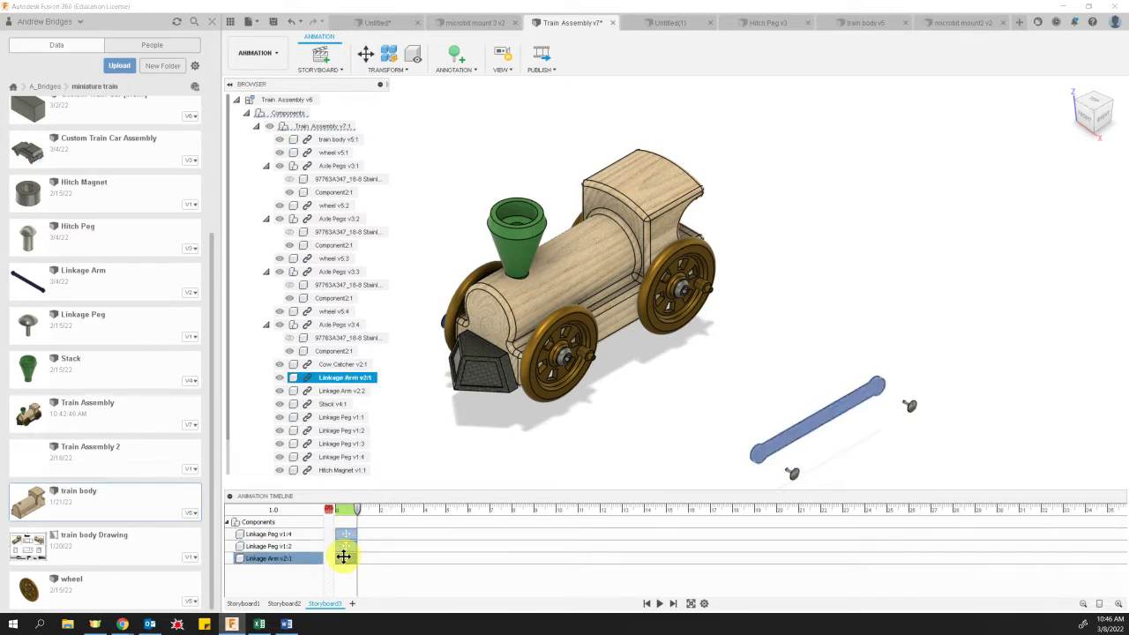
right_click(347, 535)
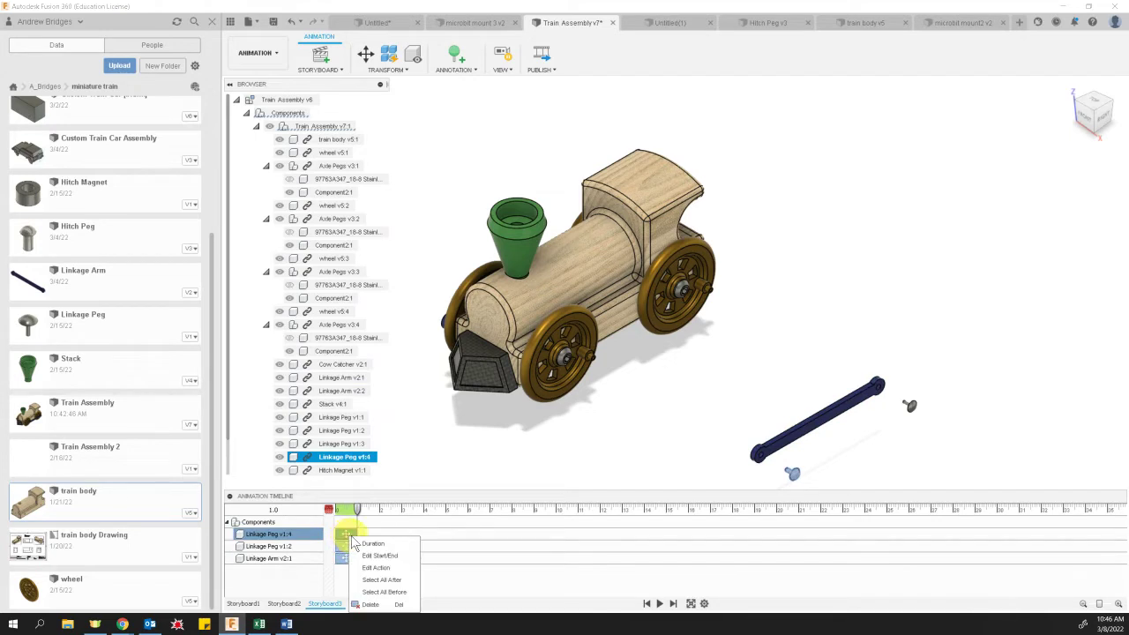
left_click(375, 570)
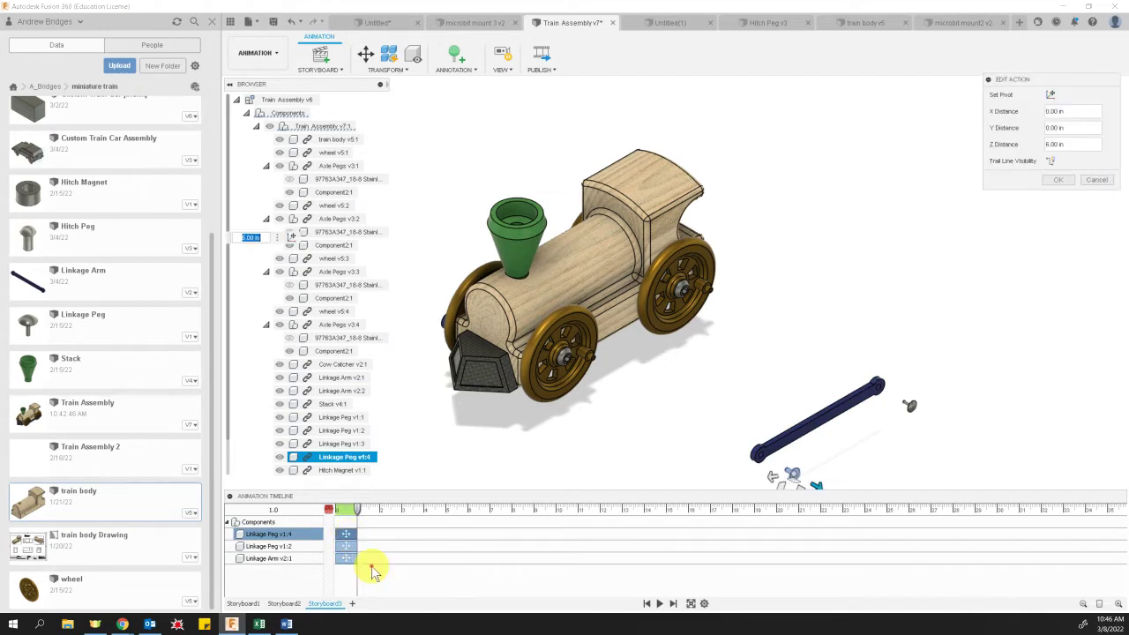
left_click(1051, 161)
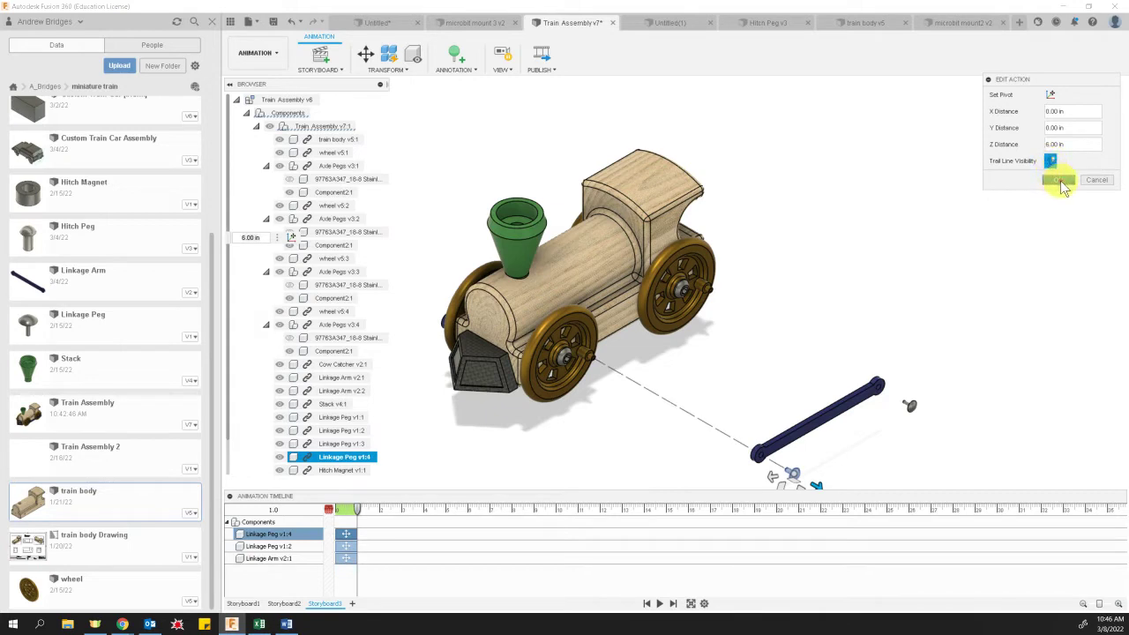
left_click(1058, 179)
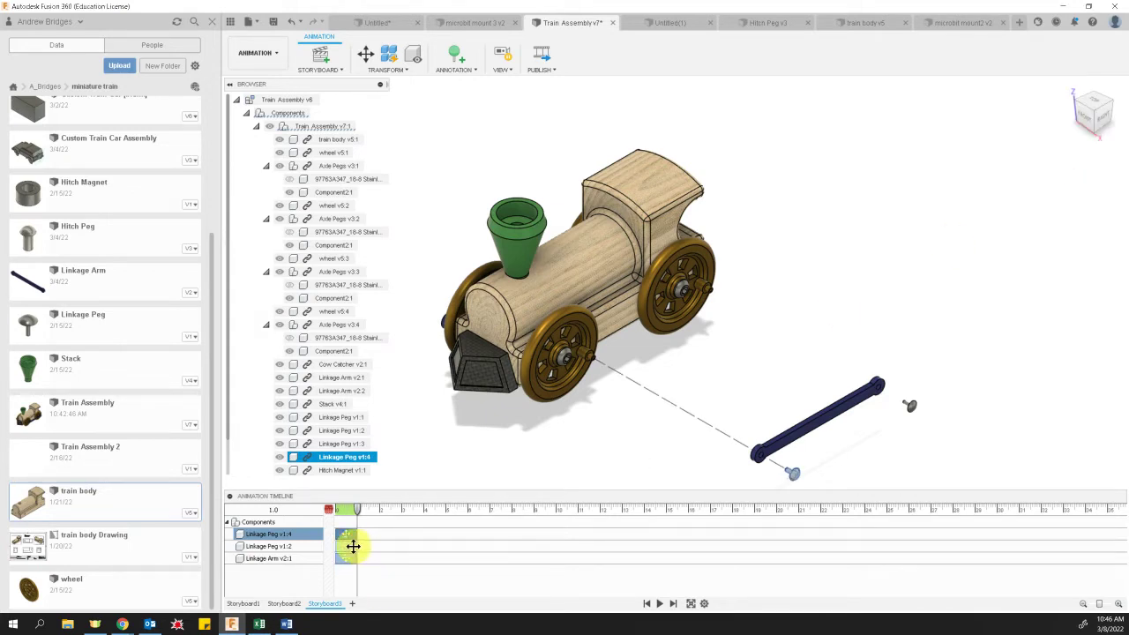
Edit the move action of Linkage Peg v1:2 to turn on its trail line visibility
right_click(353, 547)
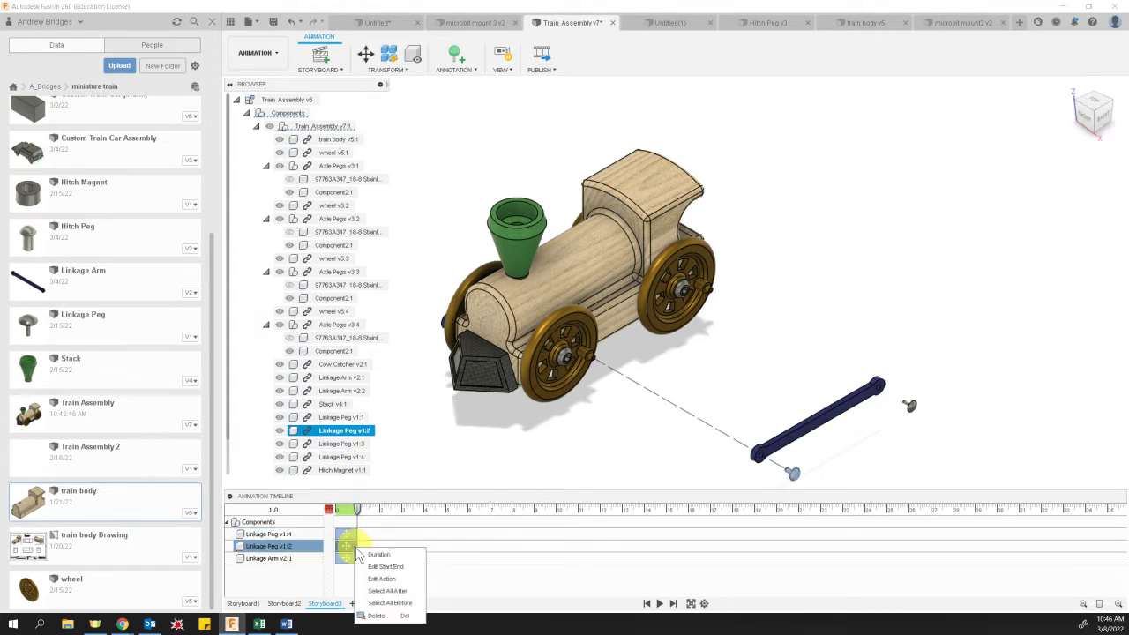
left_click(386, 580)
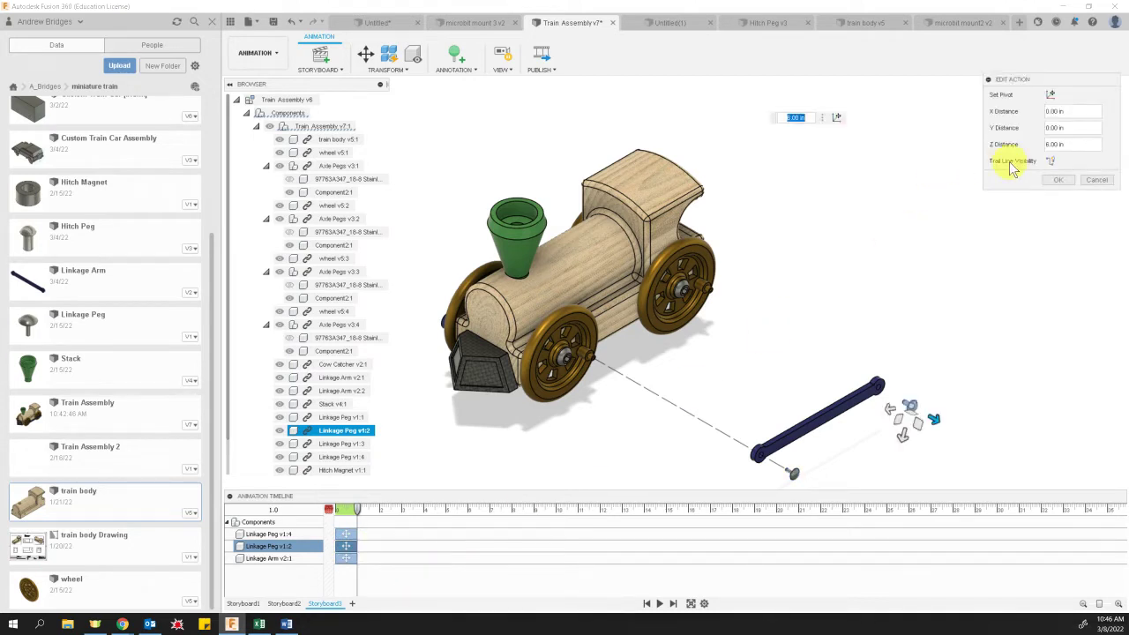
left_click(1051, 161)
left_click(1058, 183)
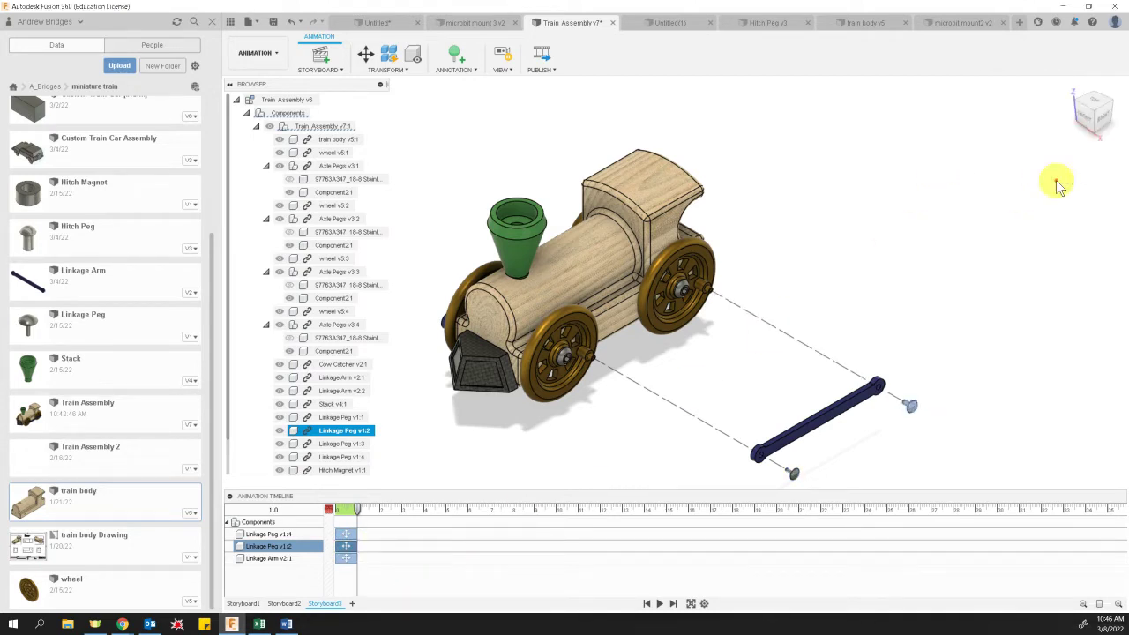
left_click(351, 554)
right_click(352, 561)
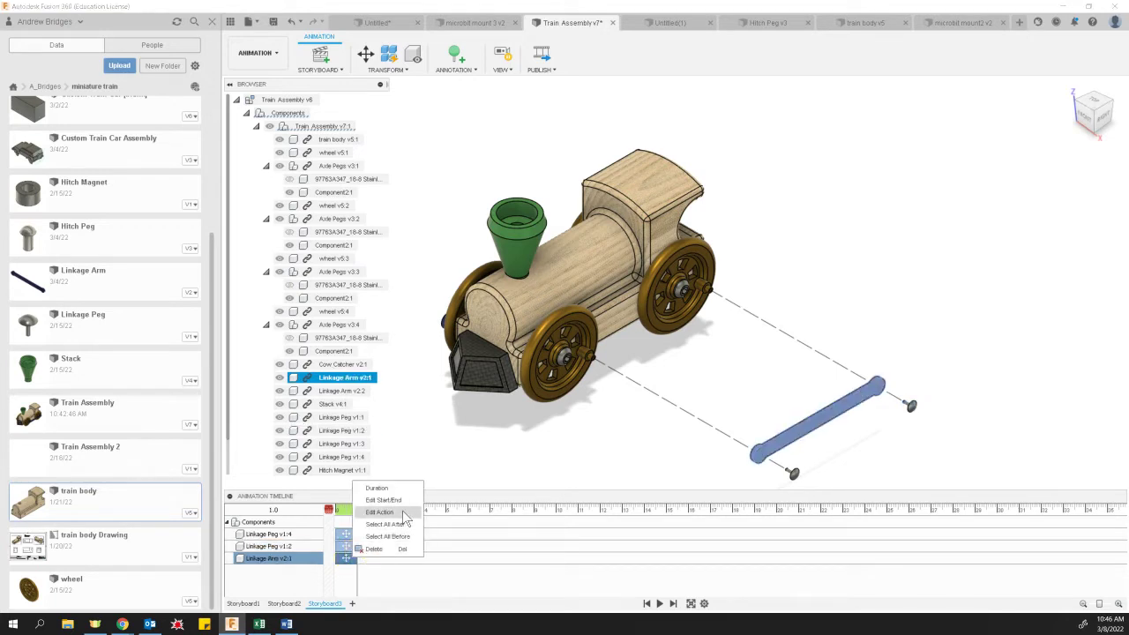
left_click(402, 512)
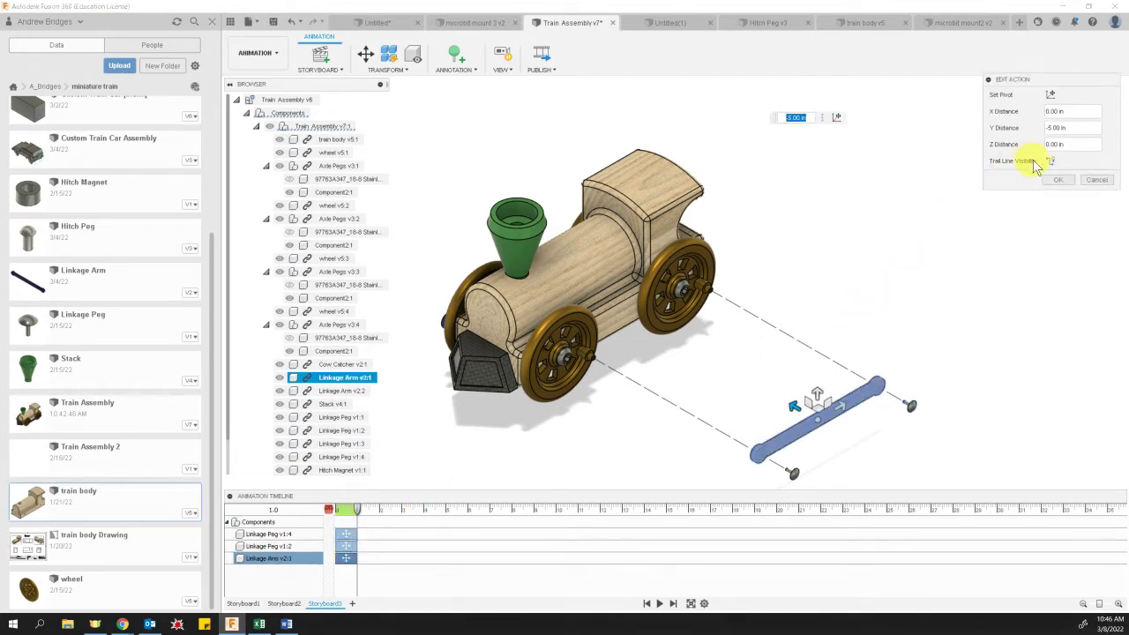
left_click(1094, 182)
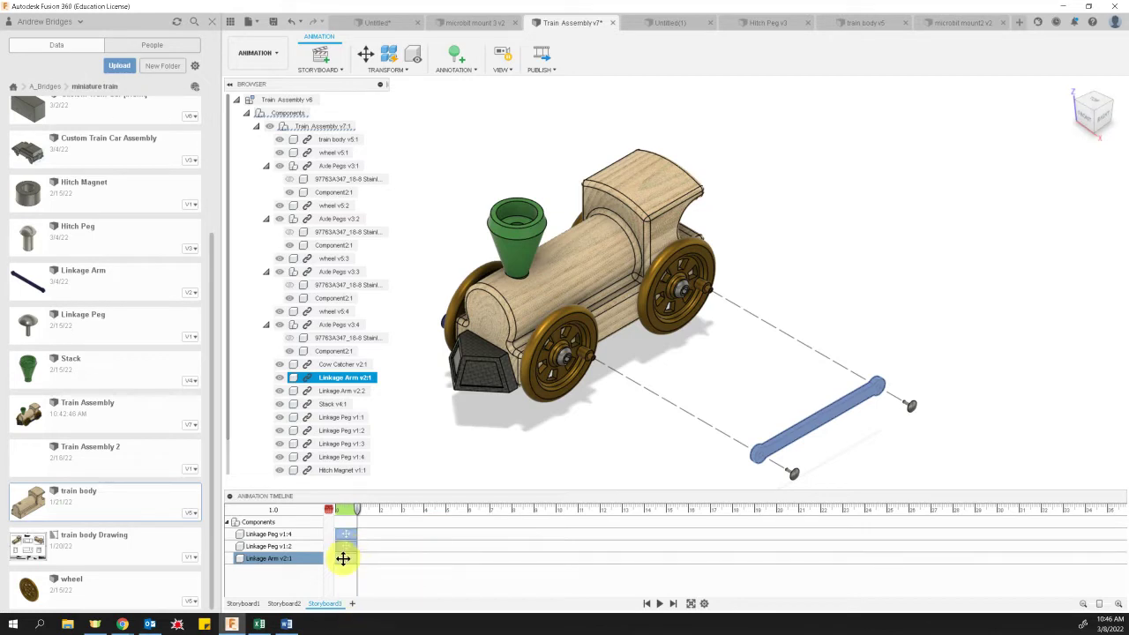
Edit the move action of Linkage Arm v2:1 to turn on its trail line visibility
right_click(344, 559)
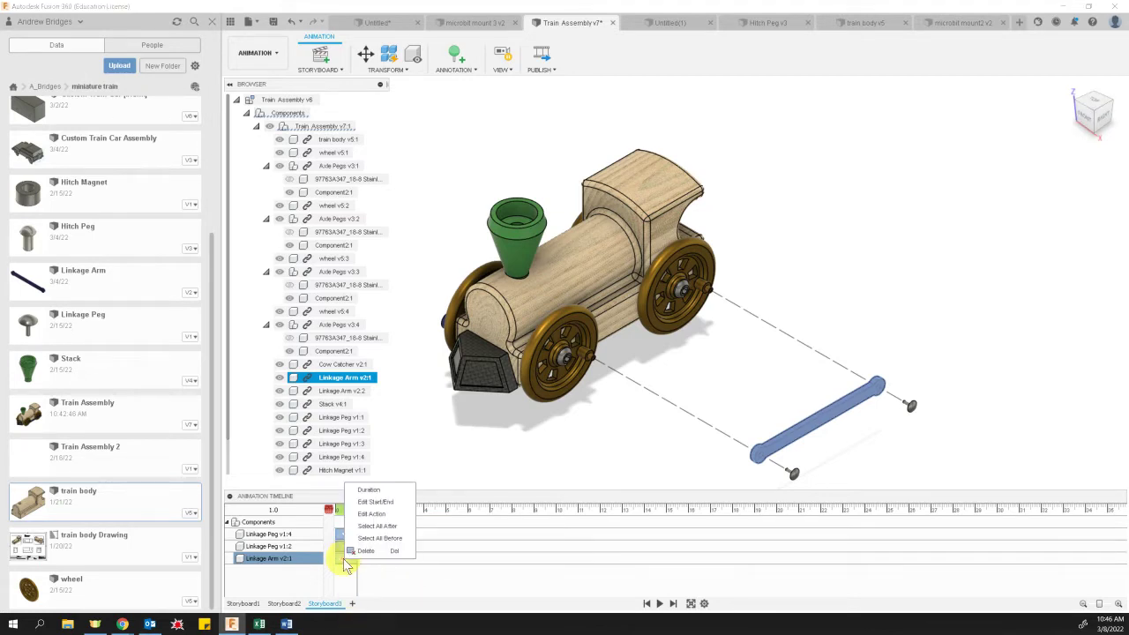
left_click(372, 515)
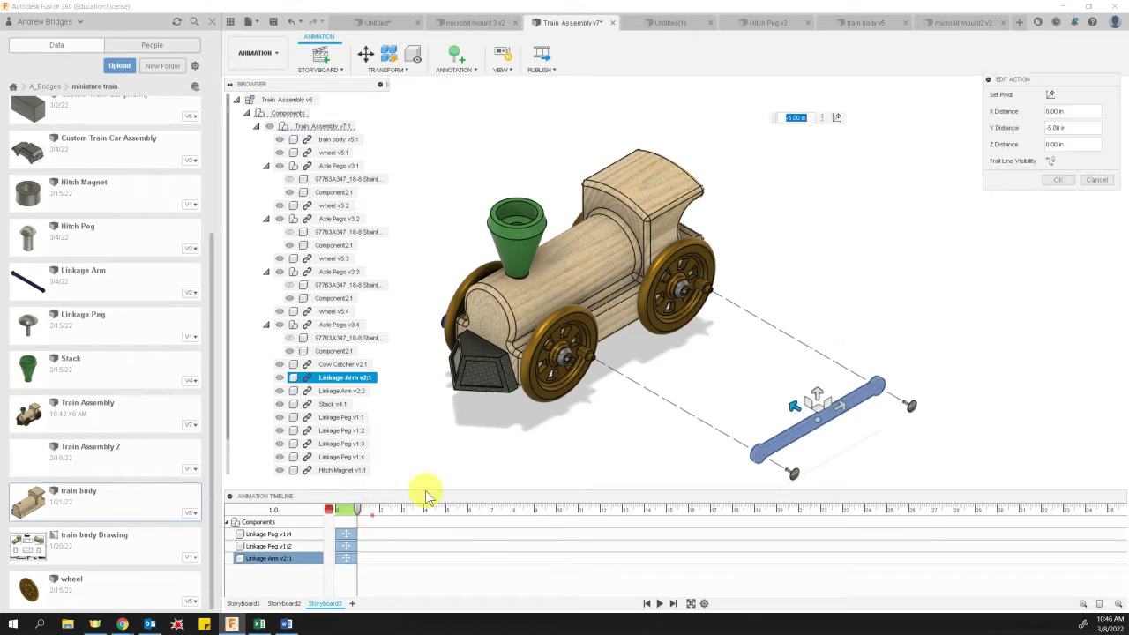
left_click(1050, 161)
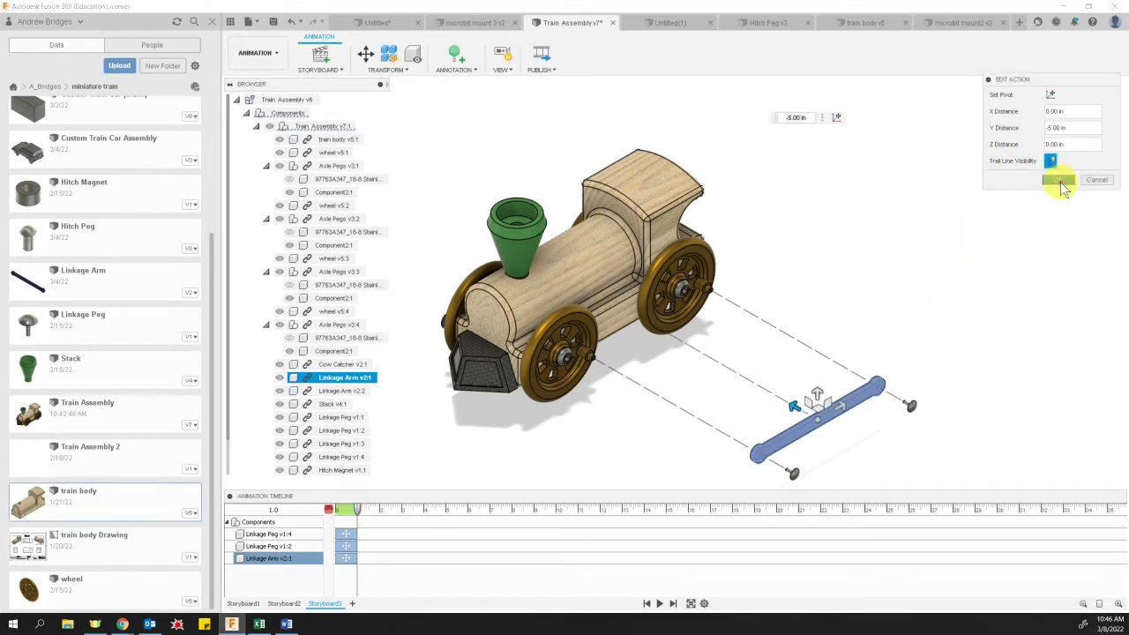
left_click(1060, 181)
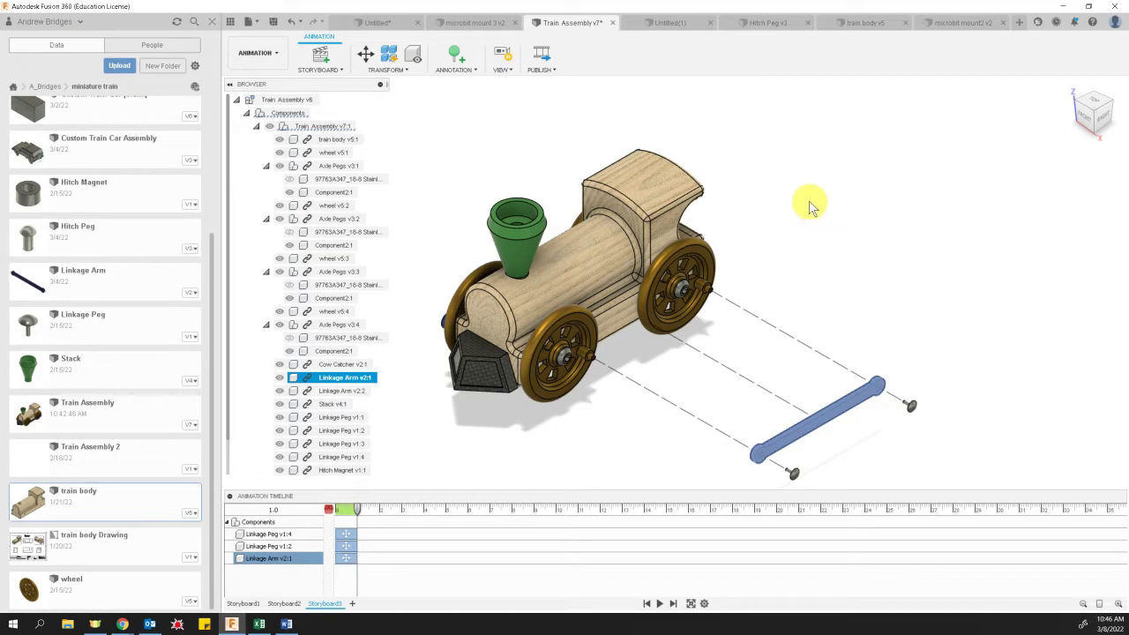
Transform Component2:1 of Axle Pegs v3:1 and v3:2 together with trail lines on, moving them out about 4 in along Z
left_click(367, 57)
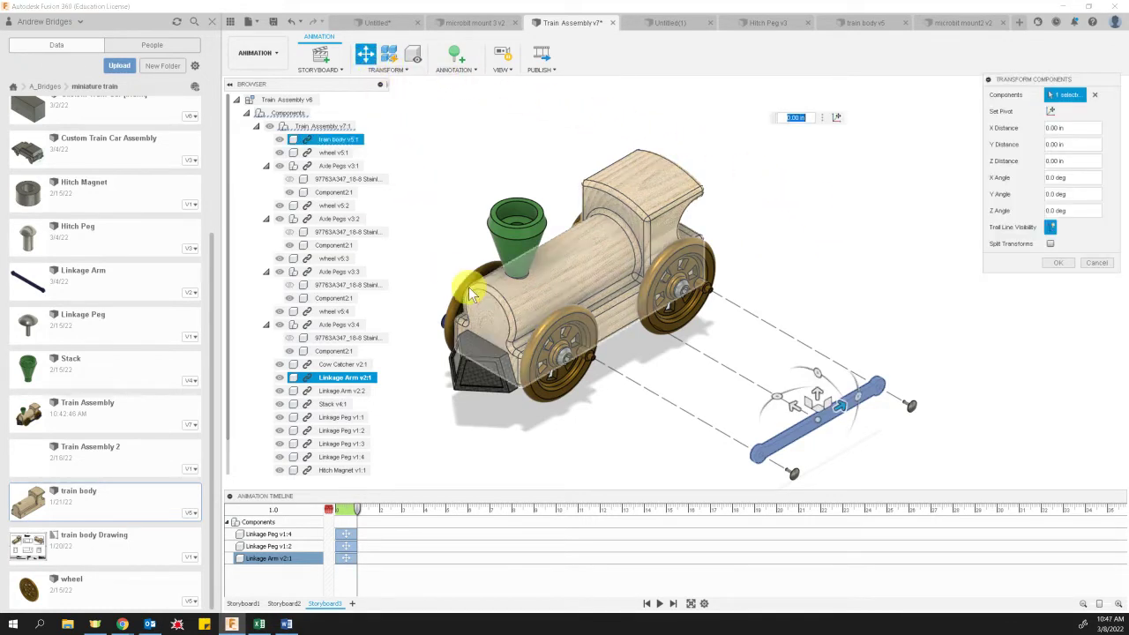
left_click(572, 365)
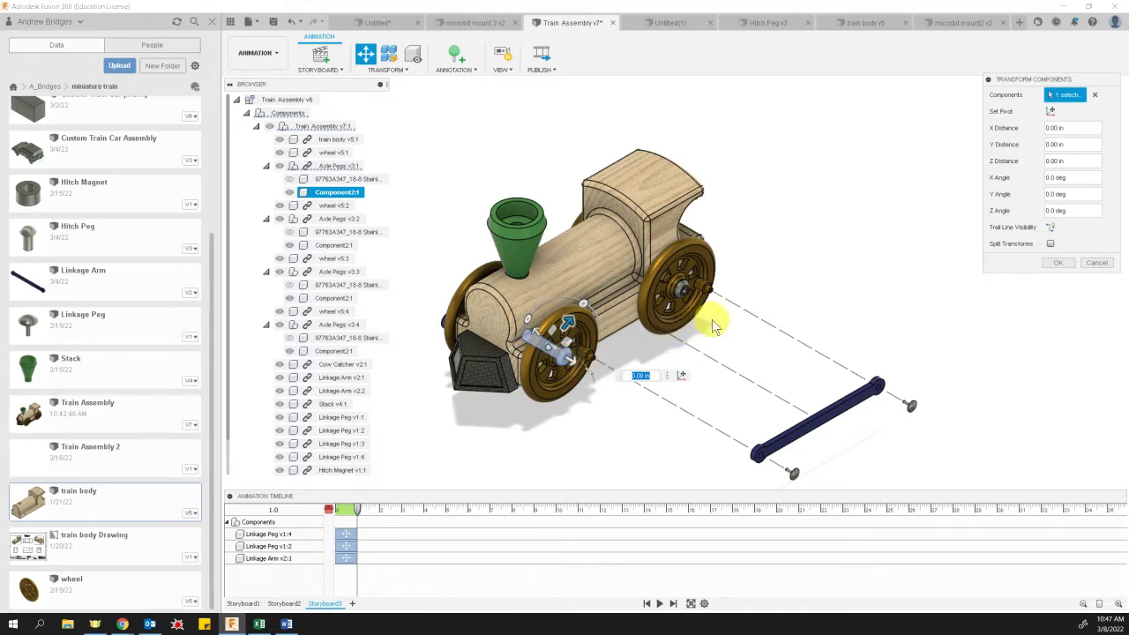
left_click(689, 294)
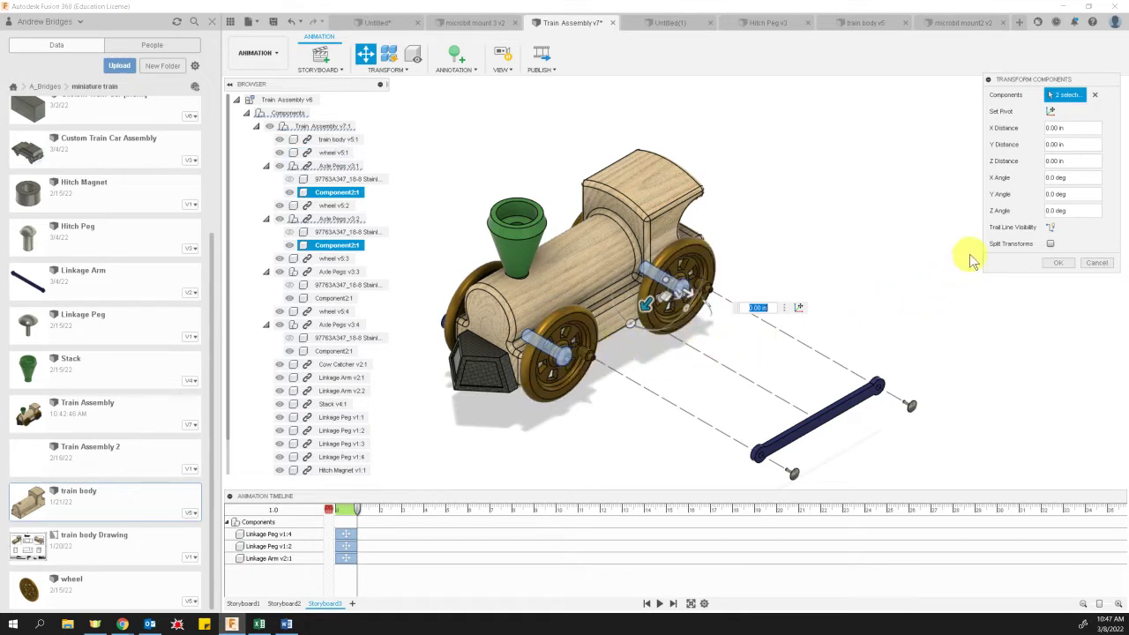
left_click(1052, 229)
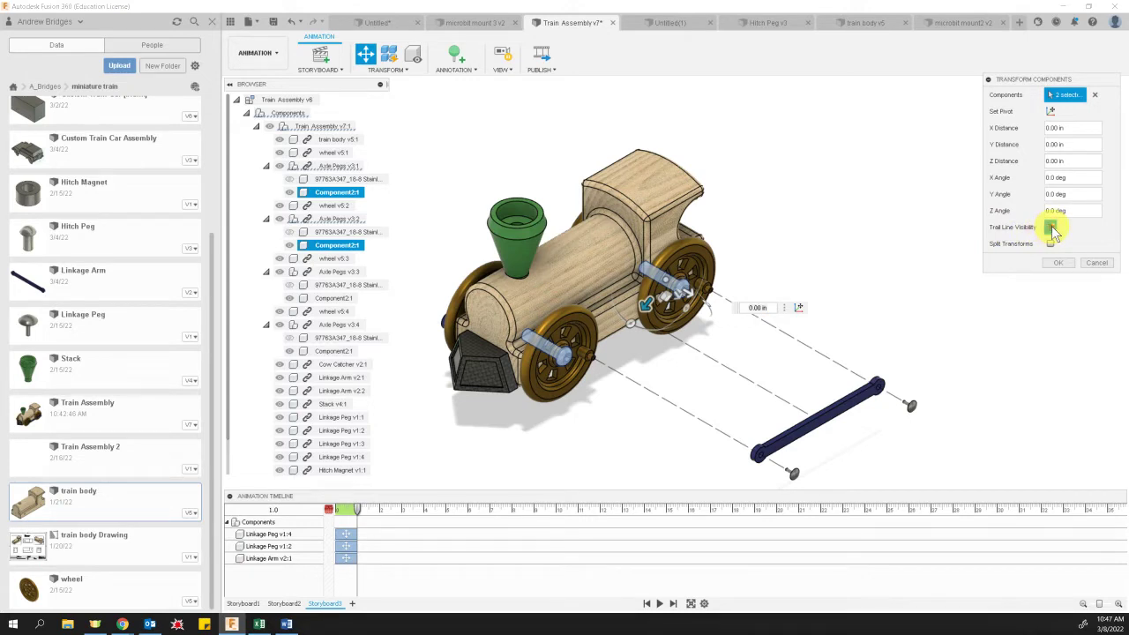
left_click(693, 292)
left_click(693, 292)
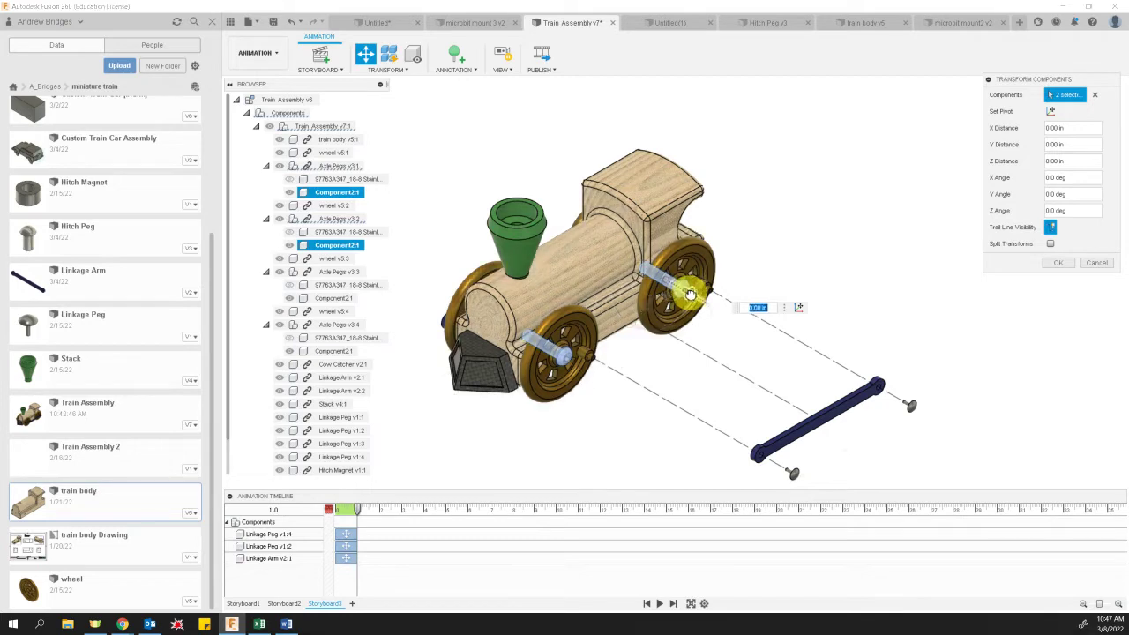
left_click_drag(722, 313, 815, 374)
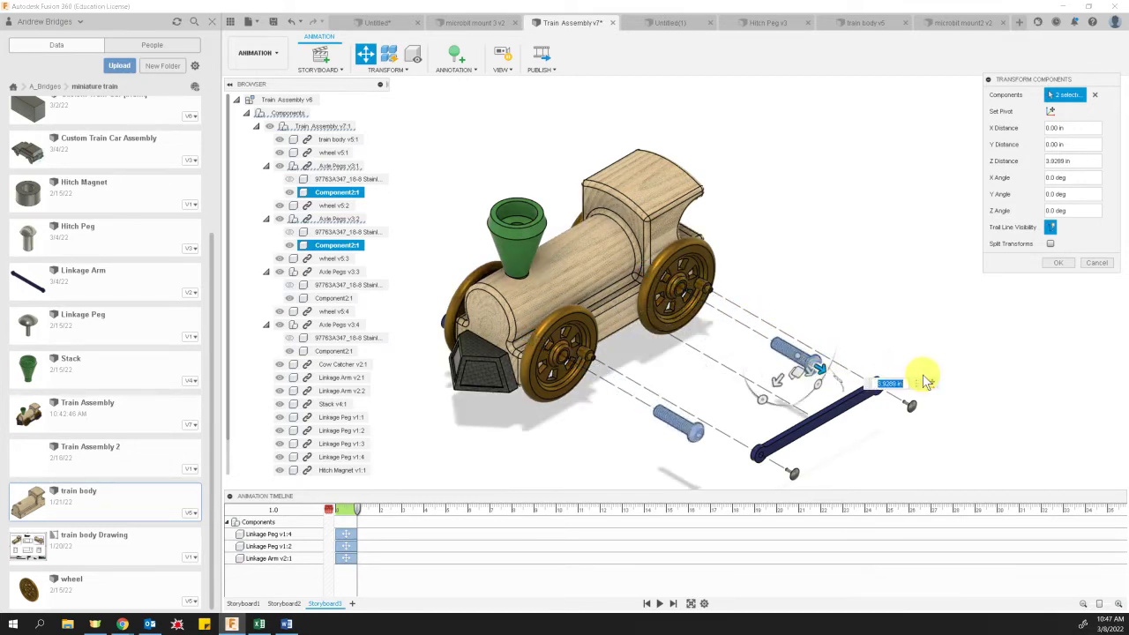
key("Return")
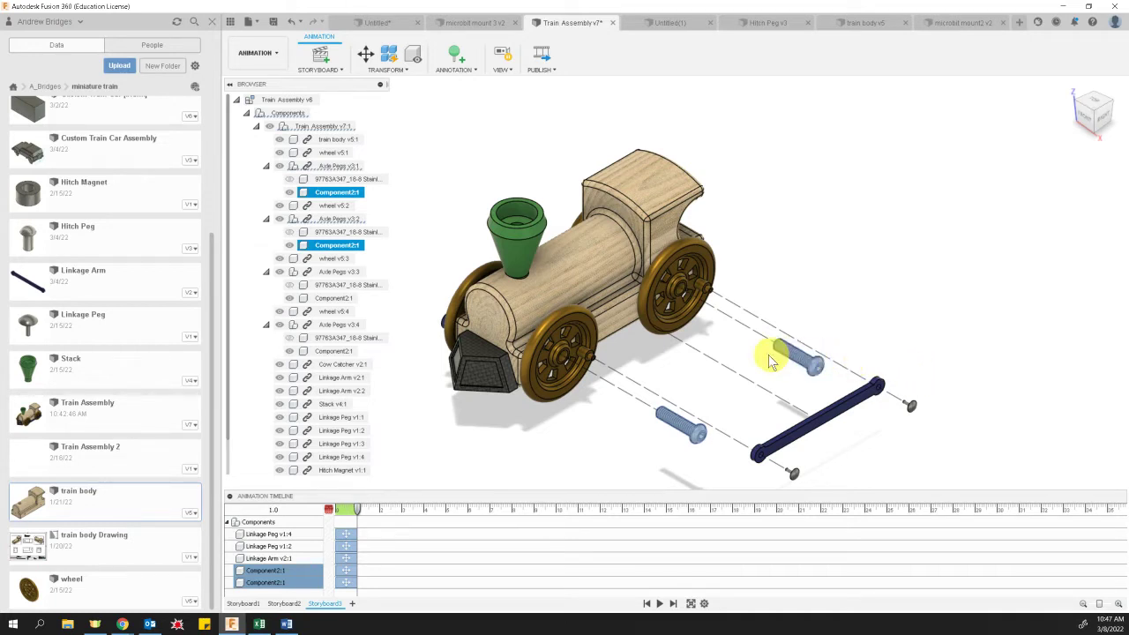
Transform wheel v5:1 and wheel v5:2 together with trail lines on, setting the Y distance to -2 in
left_click(574, 324)
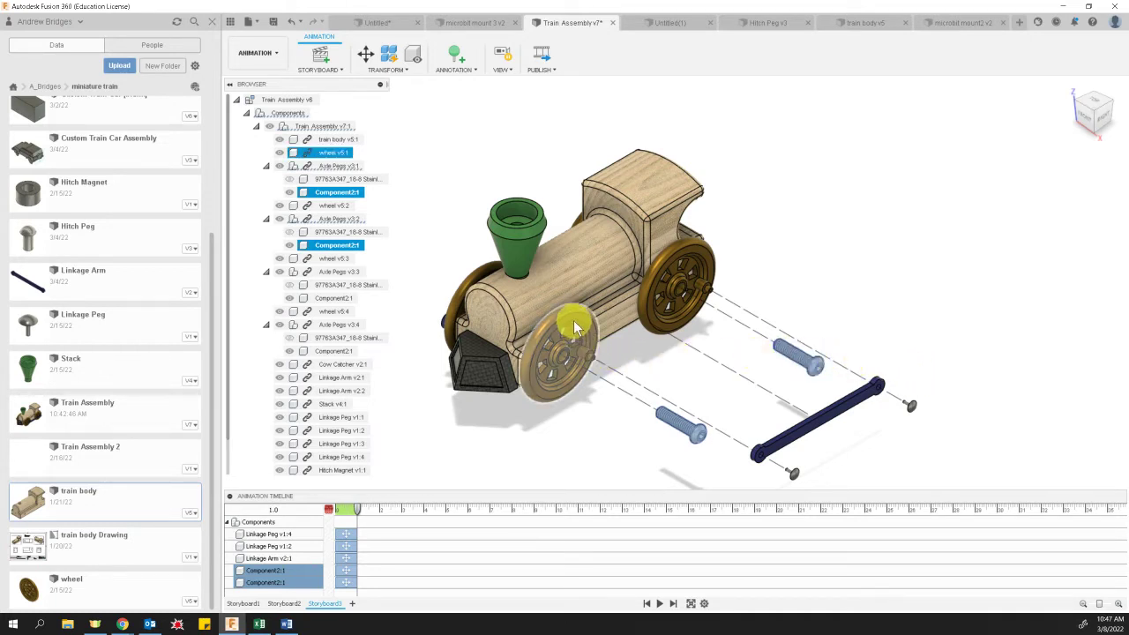
left_click(369, 57)
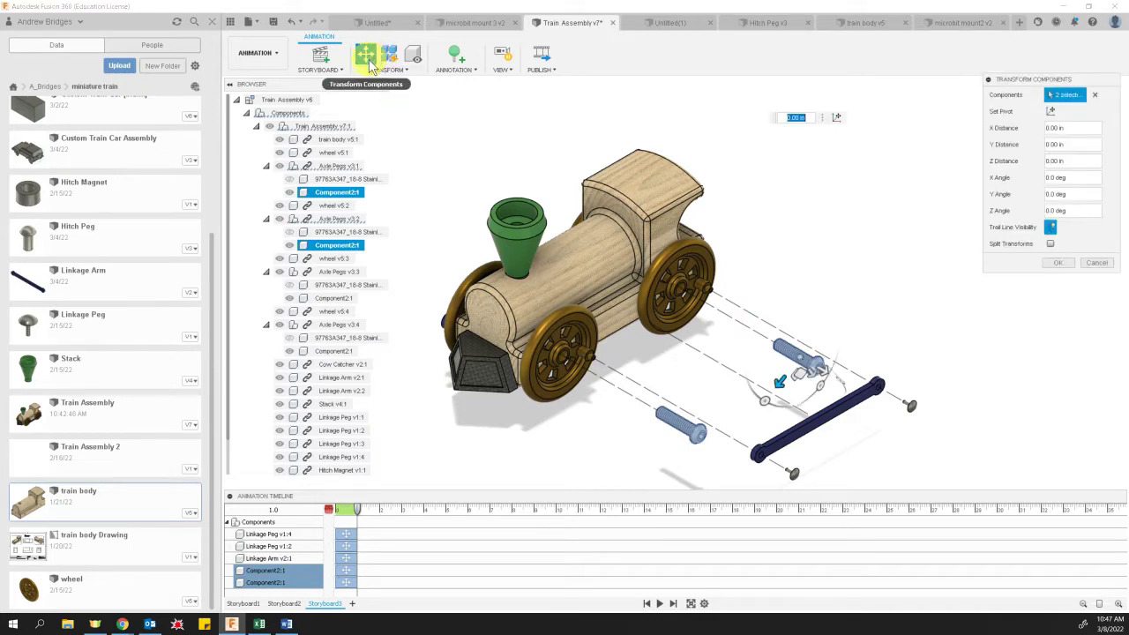
left_click(579, 325)
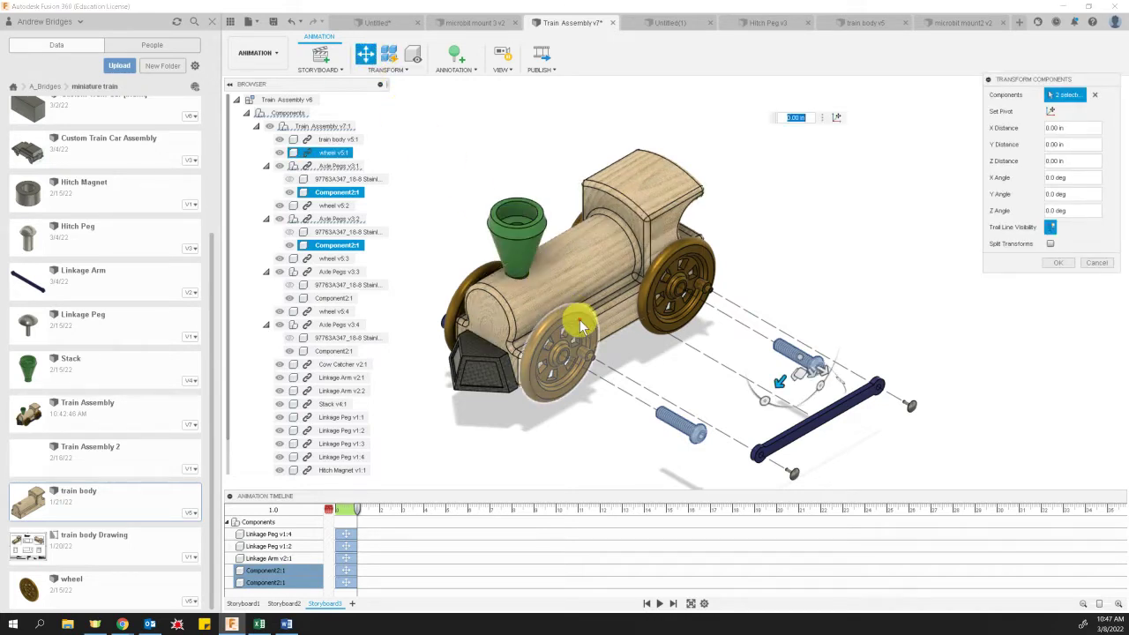
left_click(580, 325)
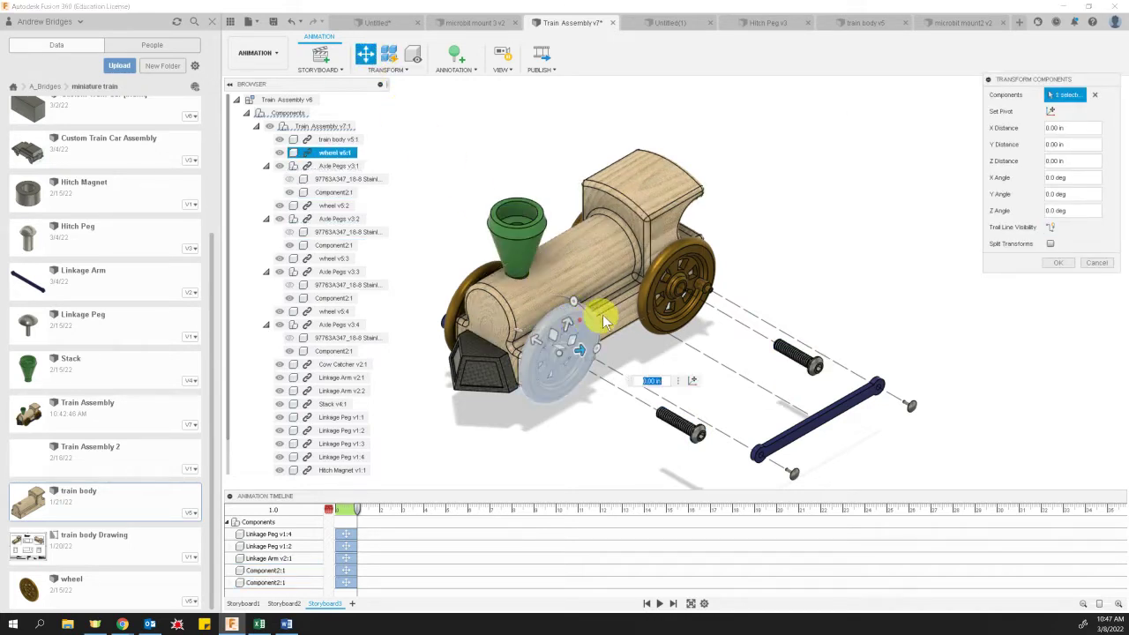
left_click(673, 260)
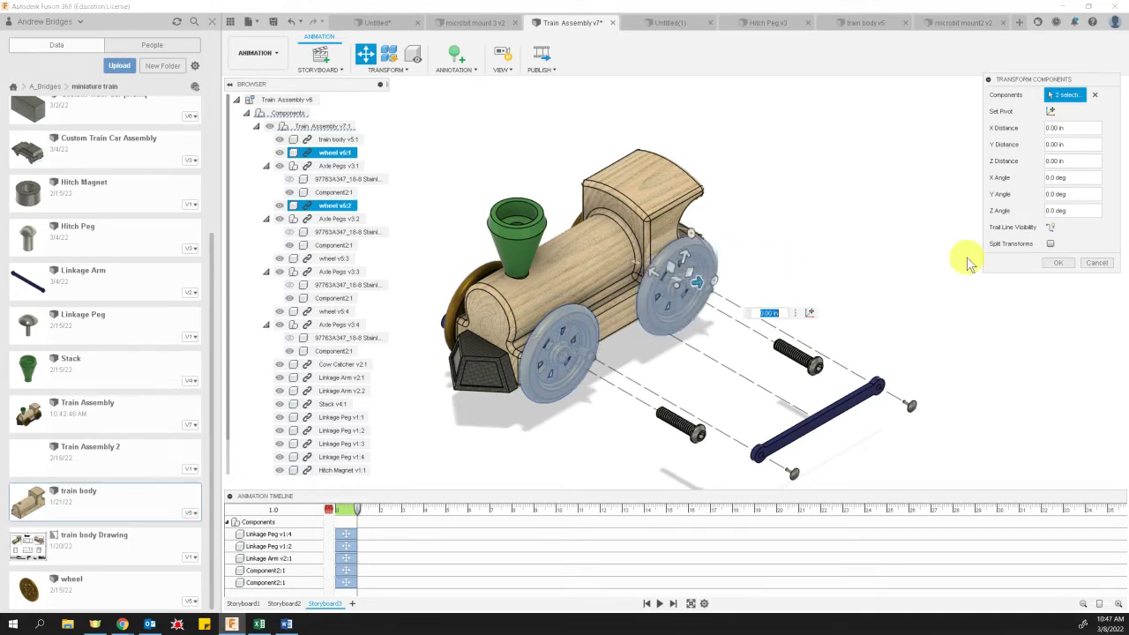
left_click(1049, 227)
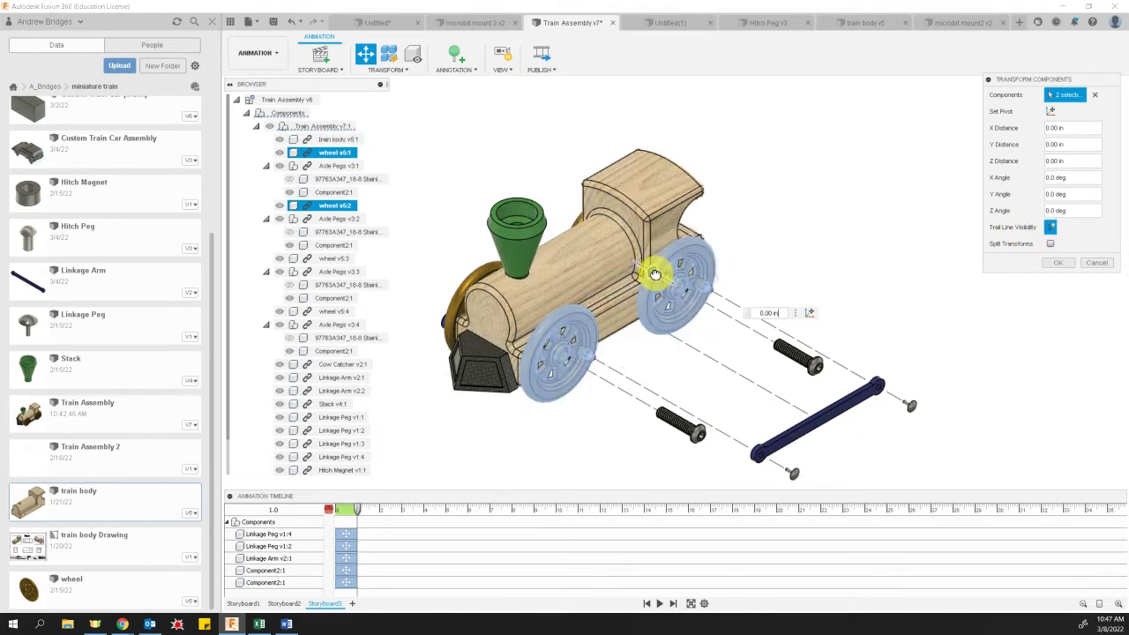
left_click_drag(661, 270, 716, 310)
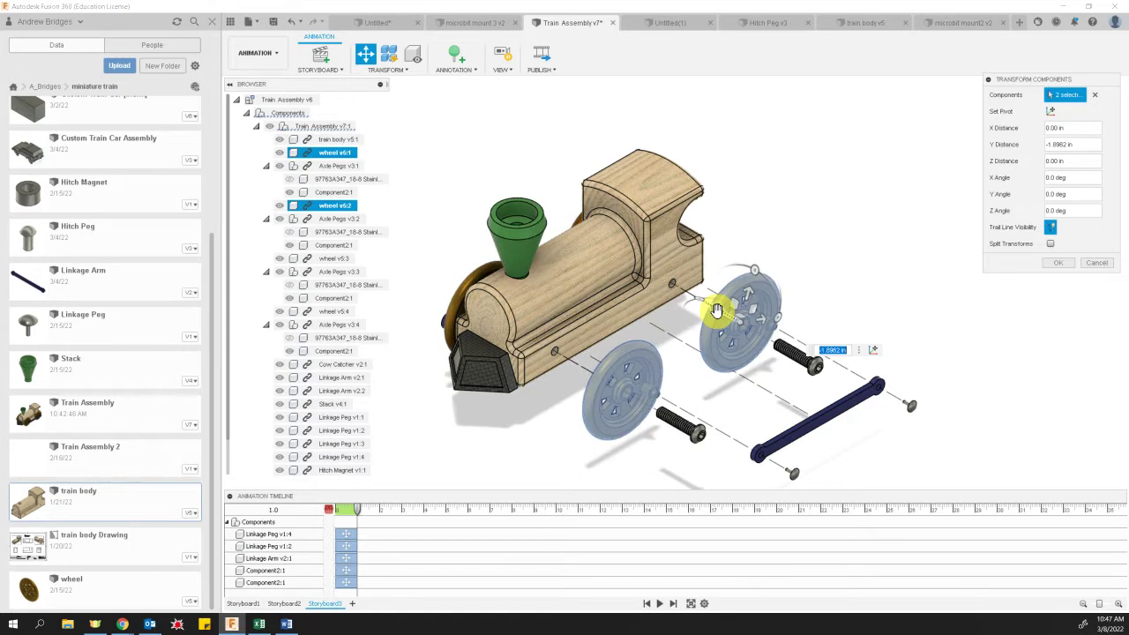
type("2")
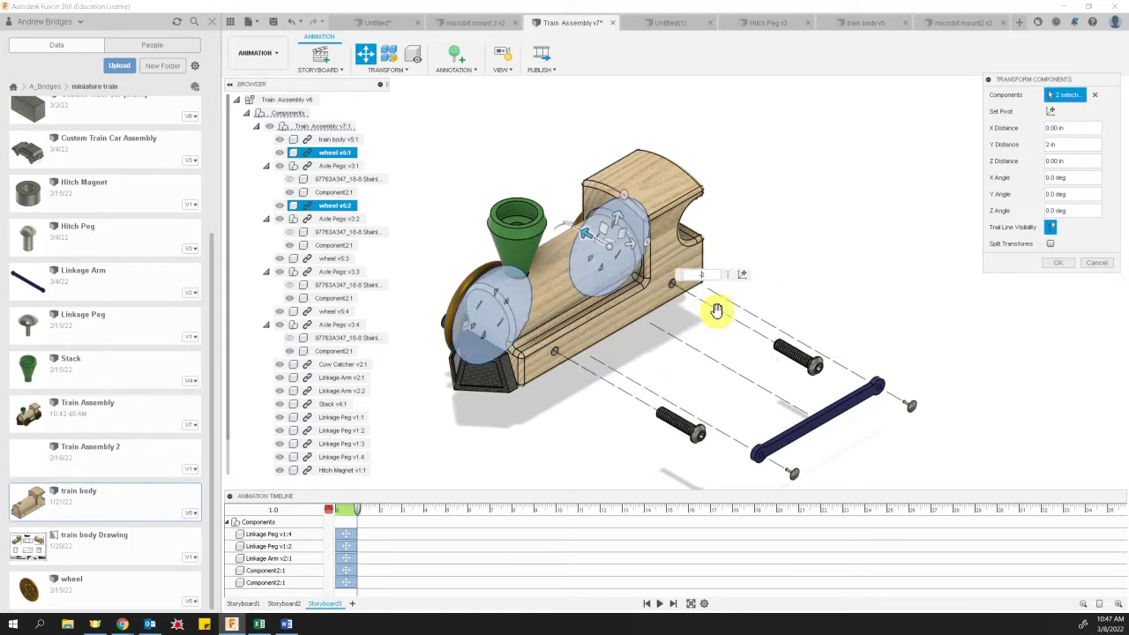
type("-")
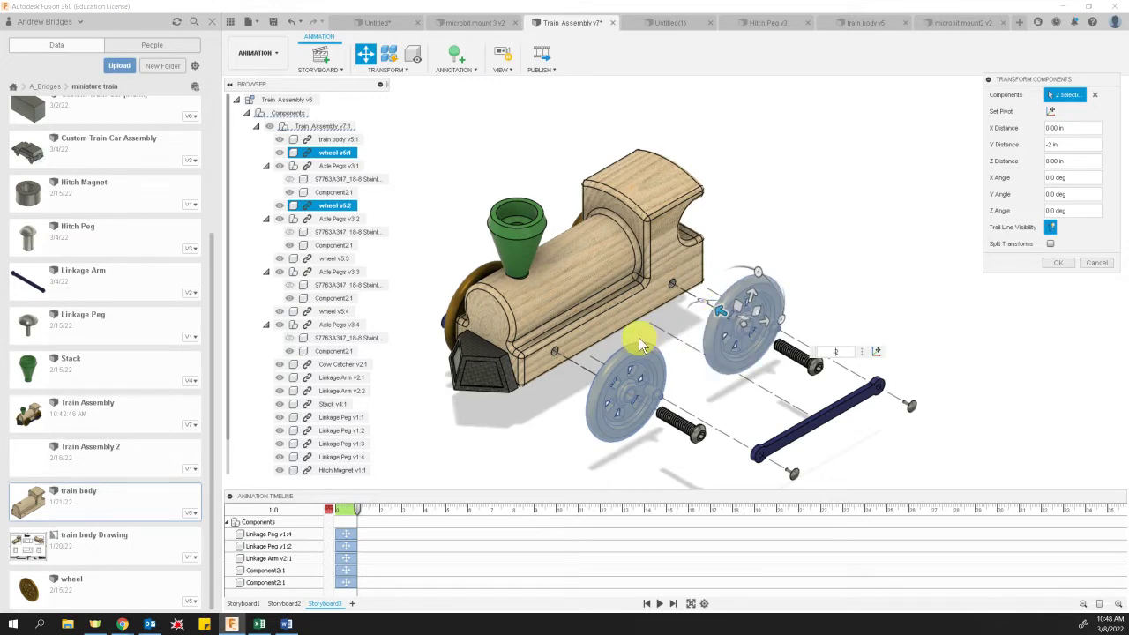
left_click(1060, 263)
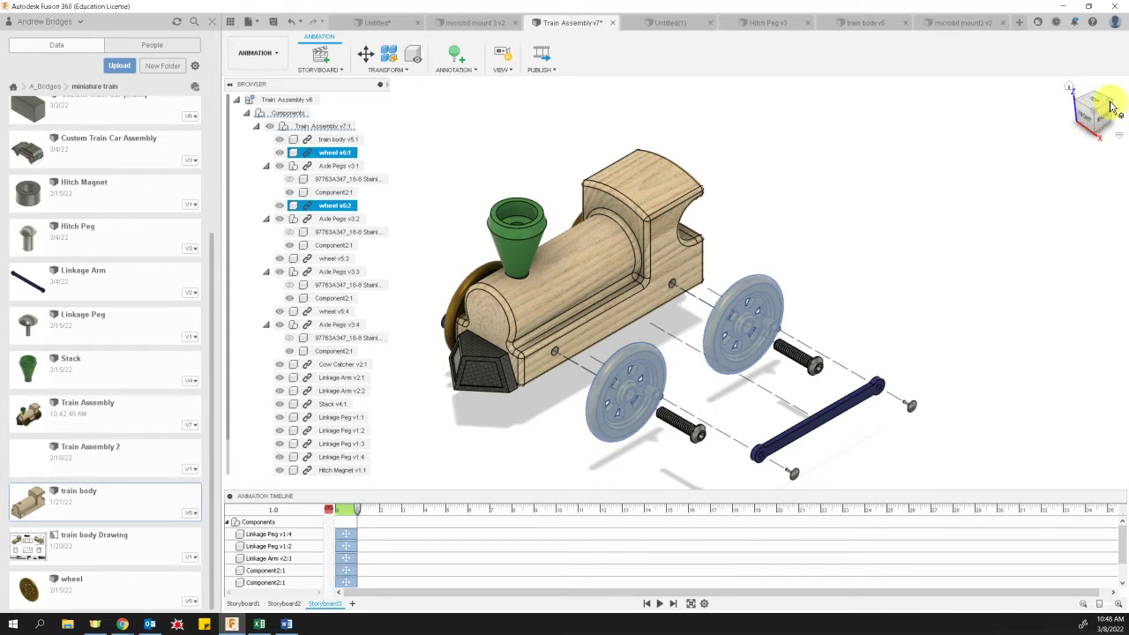
Transform Cow Catcher v2:1 with its trail line on, moving it 2 in along Y away from the train body
left_click(483, 380)
left_click(521, 222)
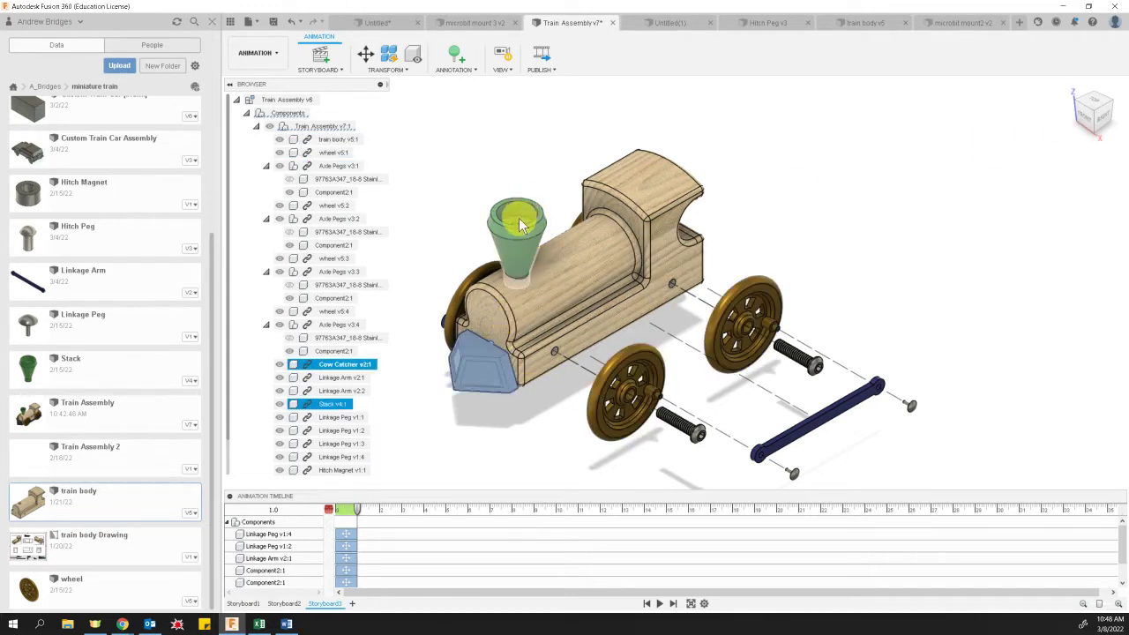
left_click(524, 257, "ctrl")
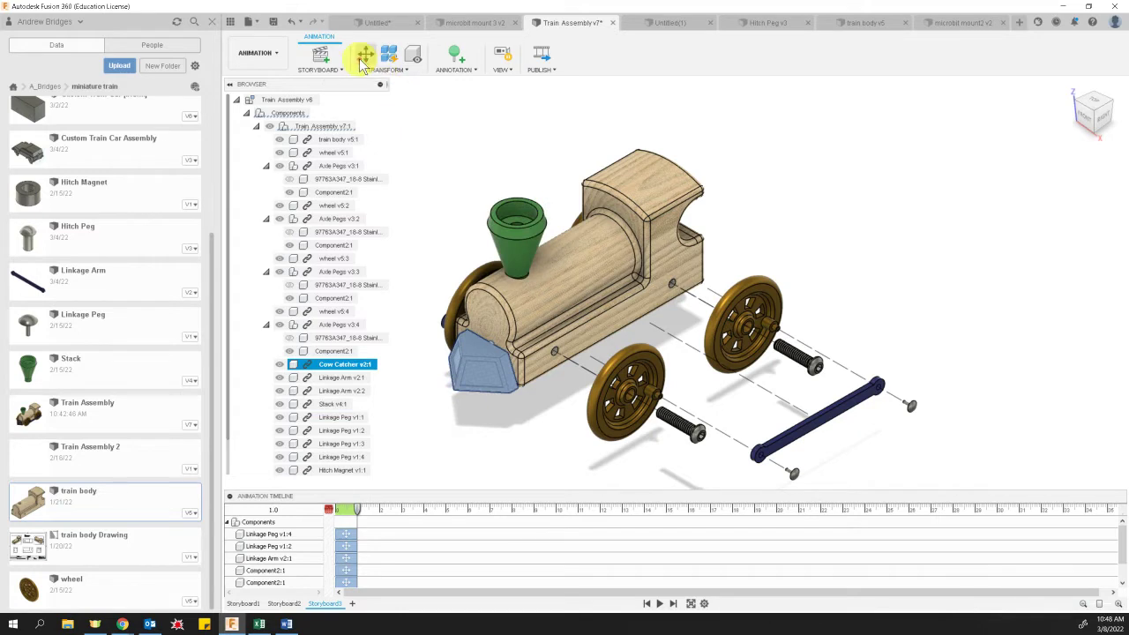
left_click(361, 57)
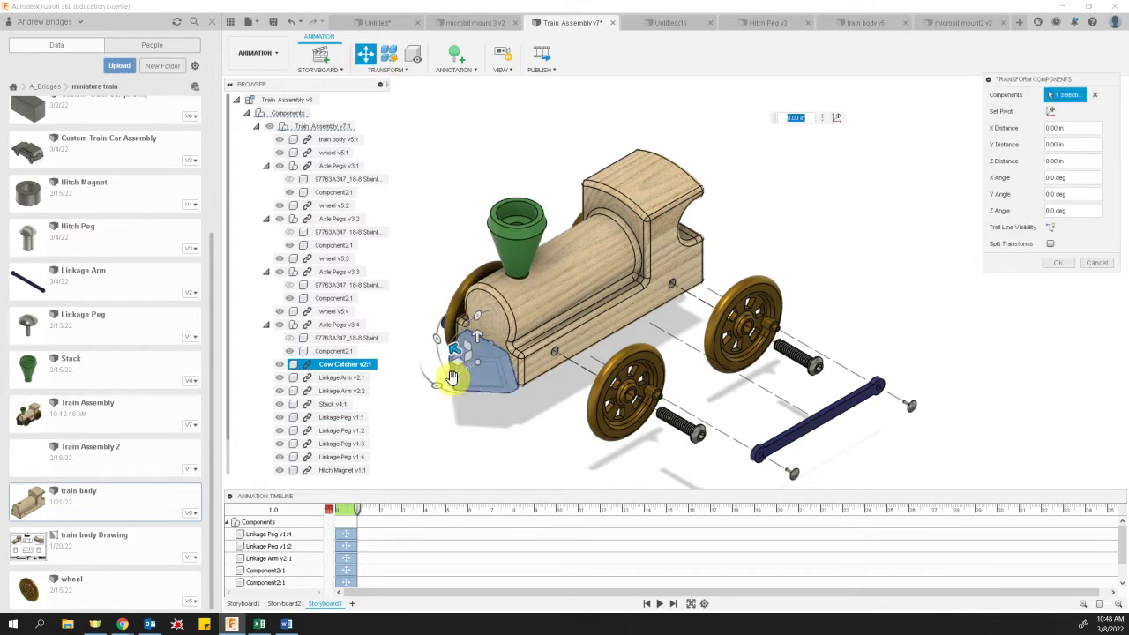
left_click_drag(454, 376, 382, 420)
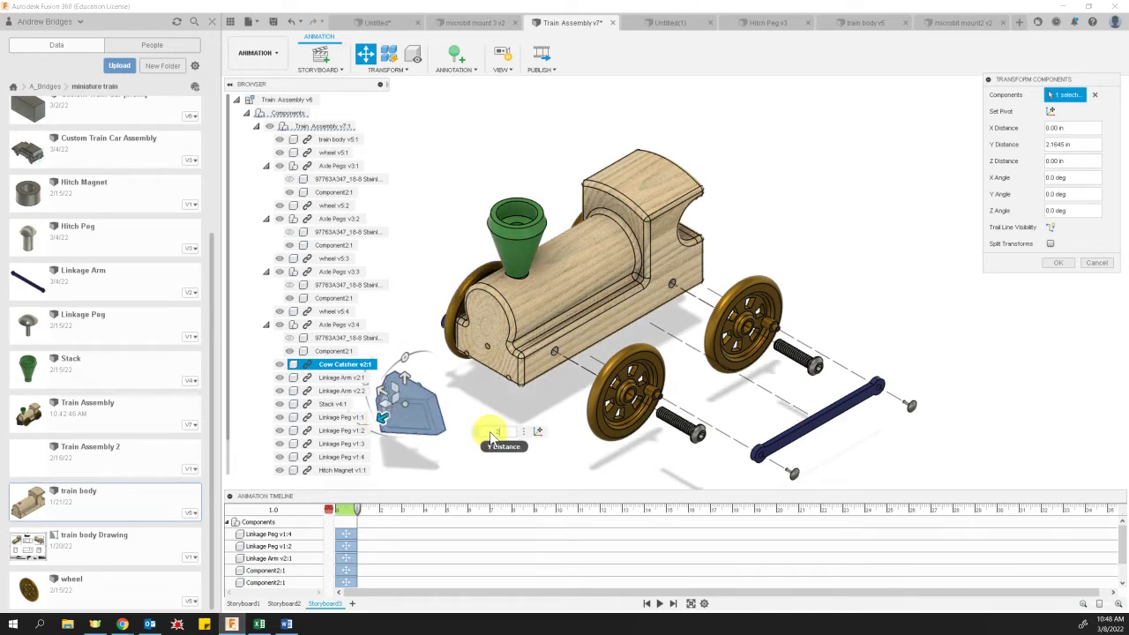
type("2")
key("Return")
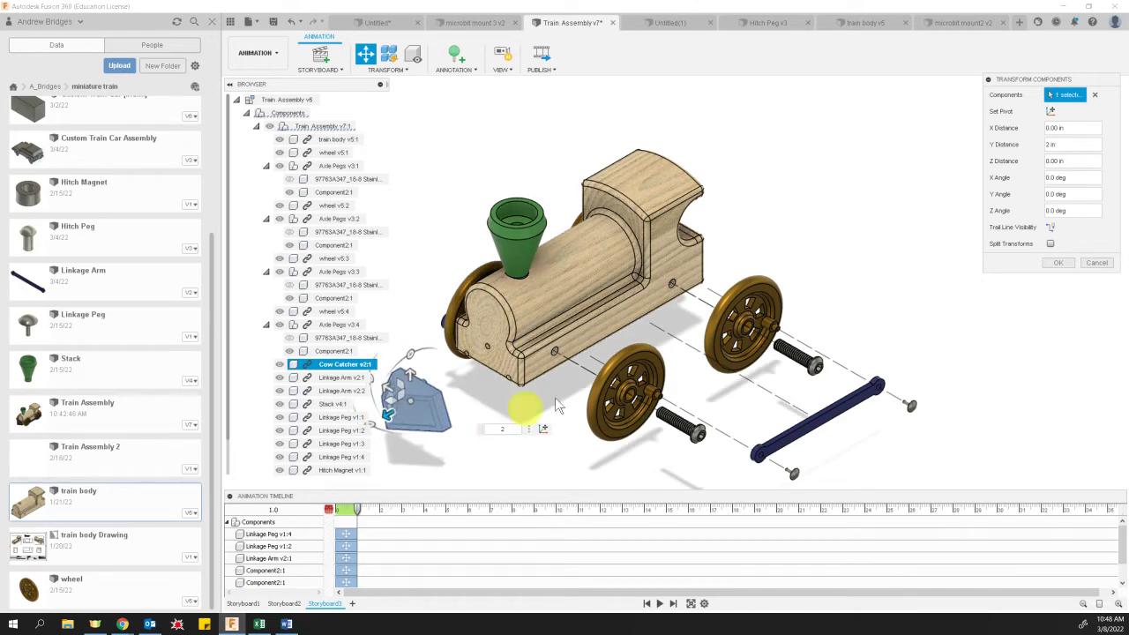
left_click(1051, 227)
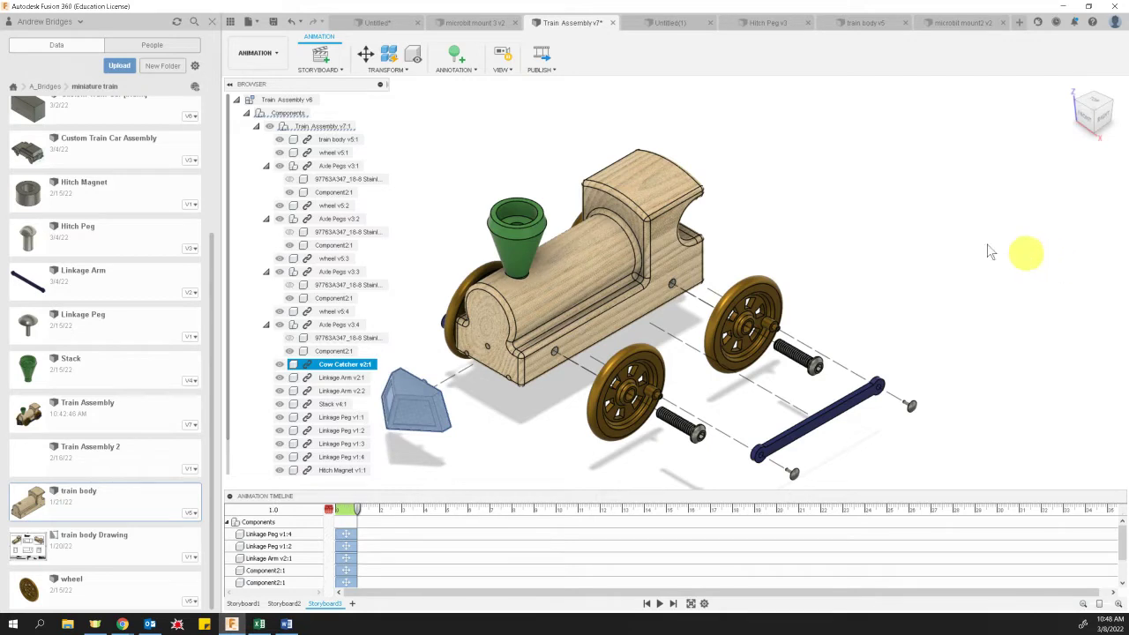
Transform Stack v4:1 with its trail line on, lifting it 4 in along Z above the train body
left_click(529, 240)
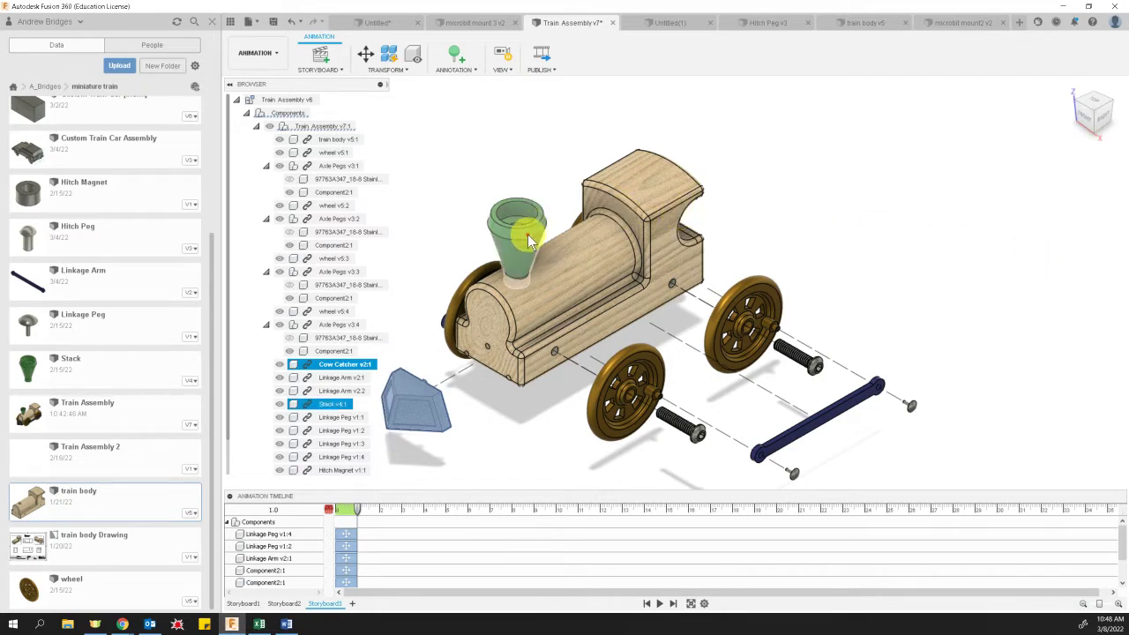
left_click(365, 55)
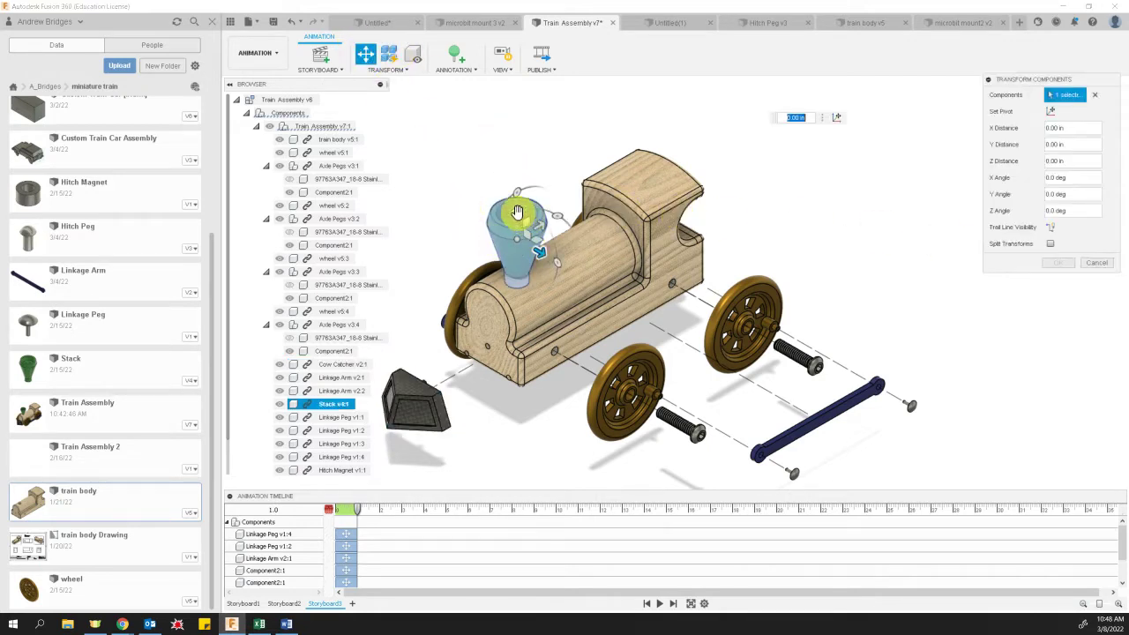
left_click_drag(516, 213, 516, 95)
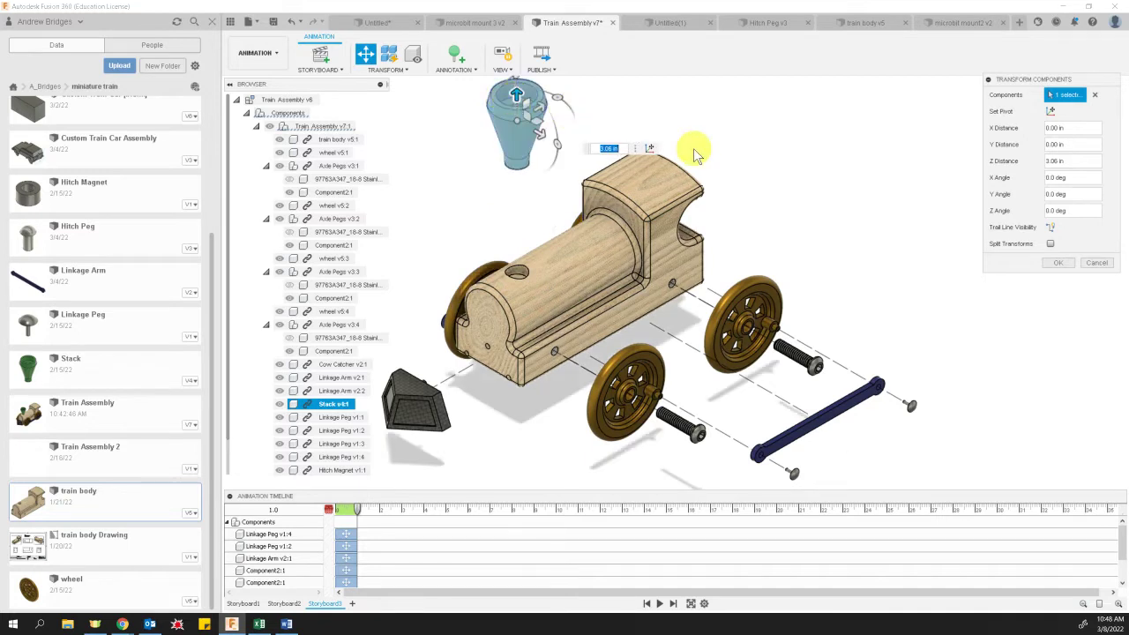
type("4")
key("Return")
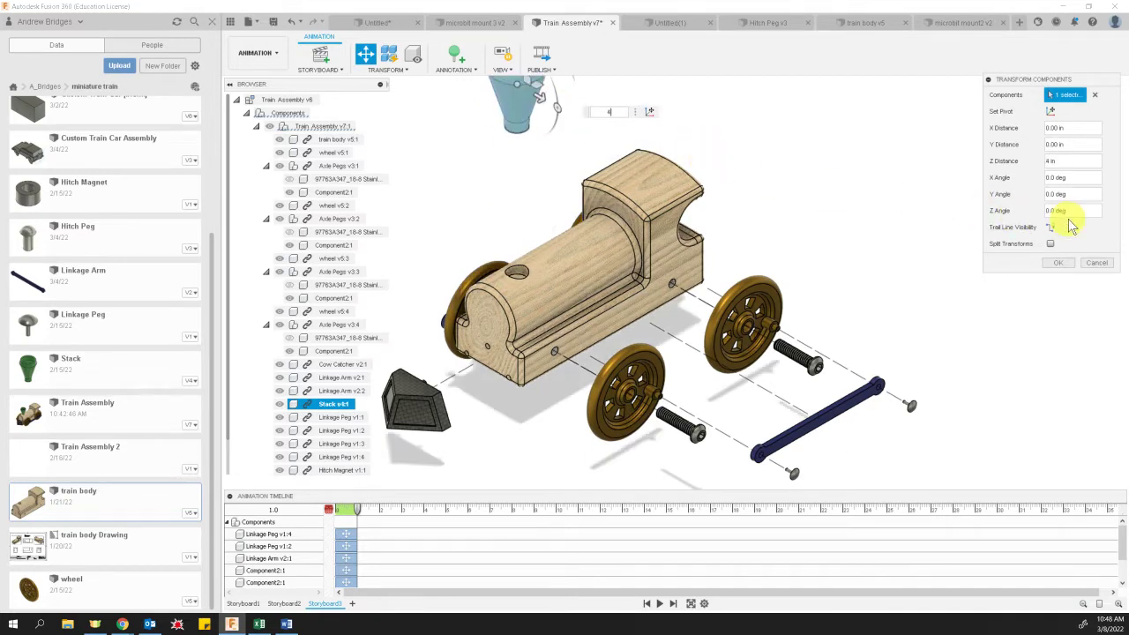
left_click(1060, 263)
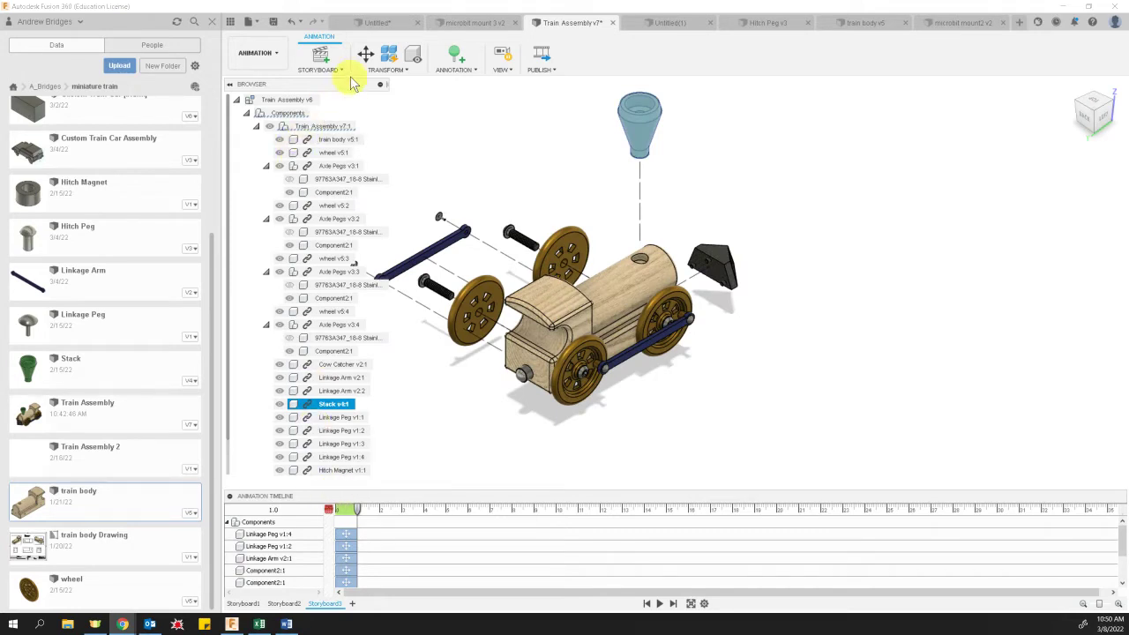
Transform Linkage Peg v1:3 and v1:1 together without trail lines, moving them 6 in outward along Z
left_click(367, 55)
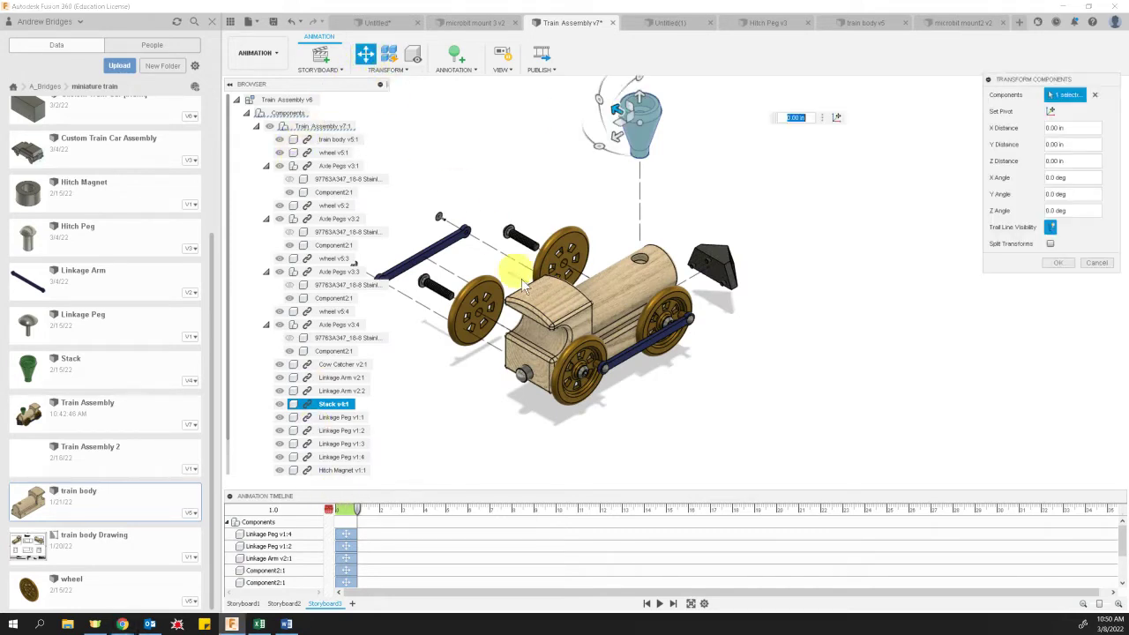
left_click(601, 373)
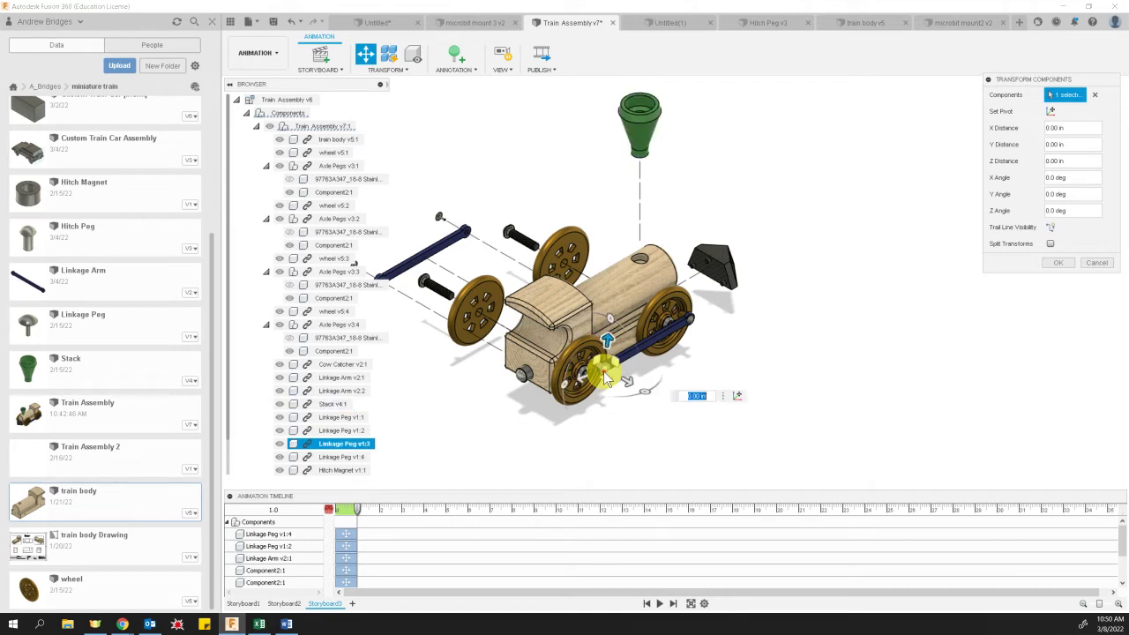
left_click(684, 321)
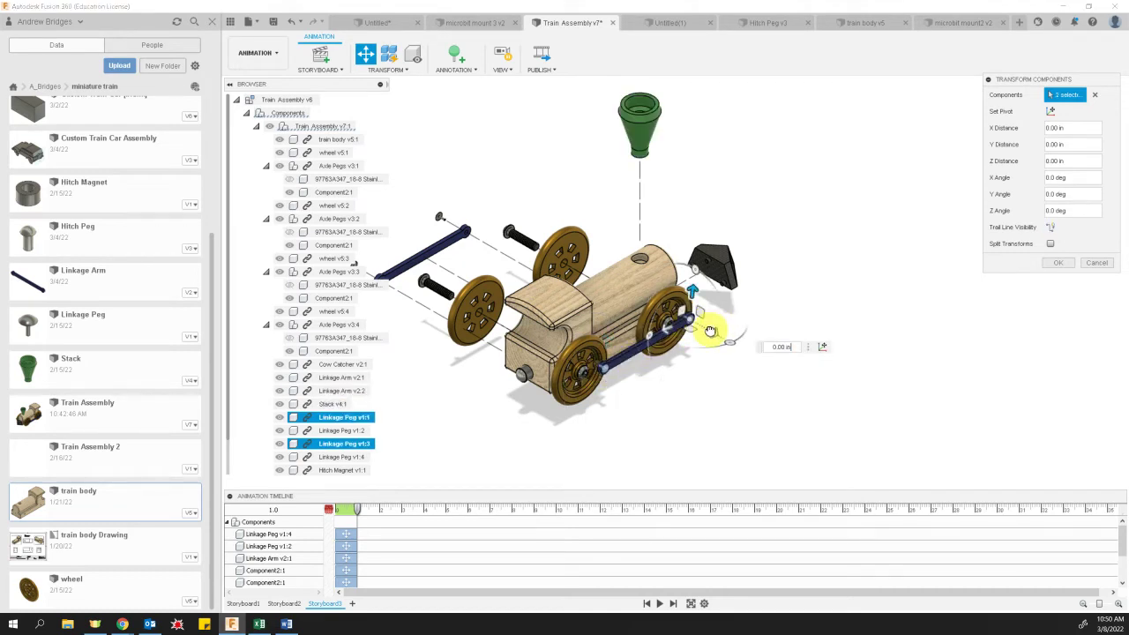
left_click_drag(710, 330, 806, 396)
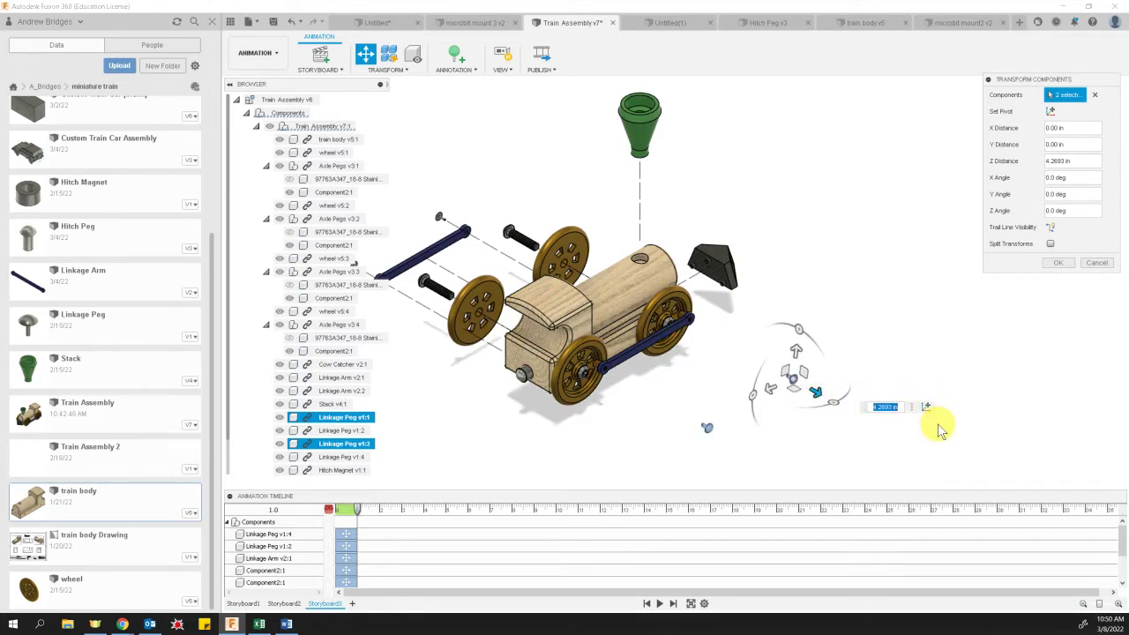
type("6")
key("Return")
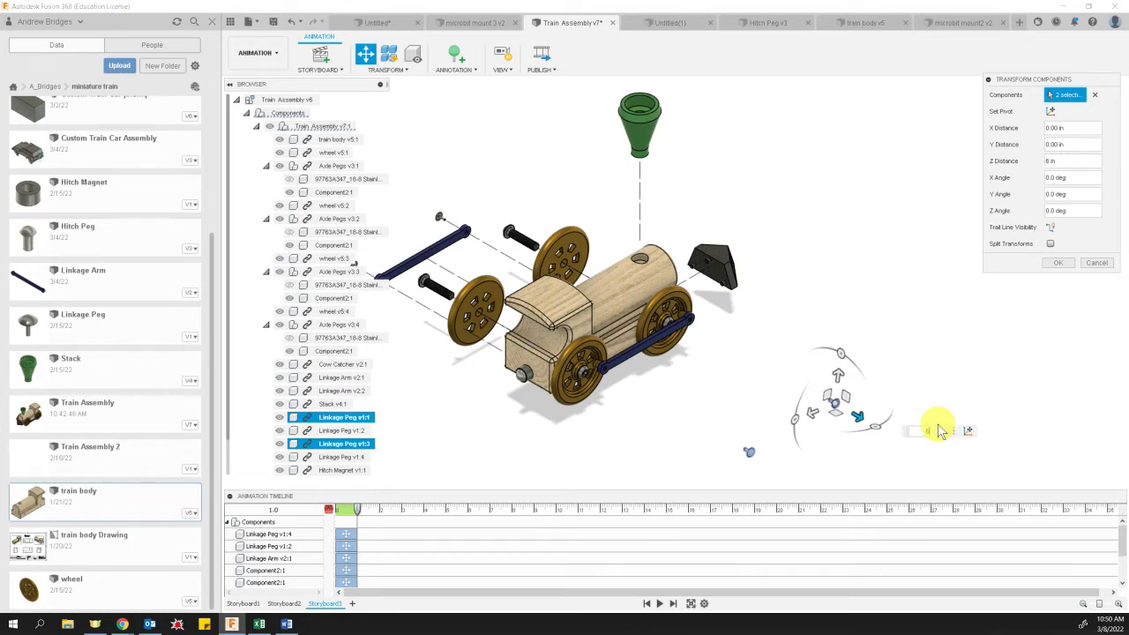
left_click(630, 359)
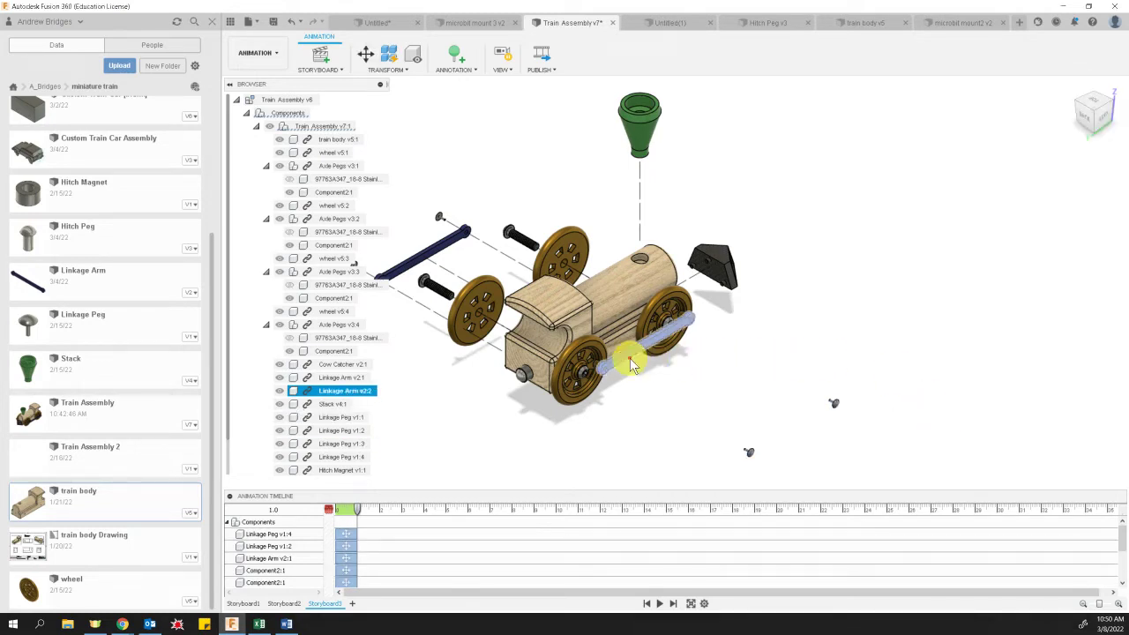
left_click(364, 57)
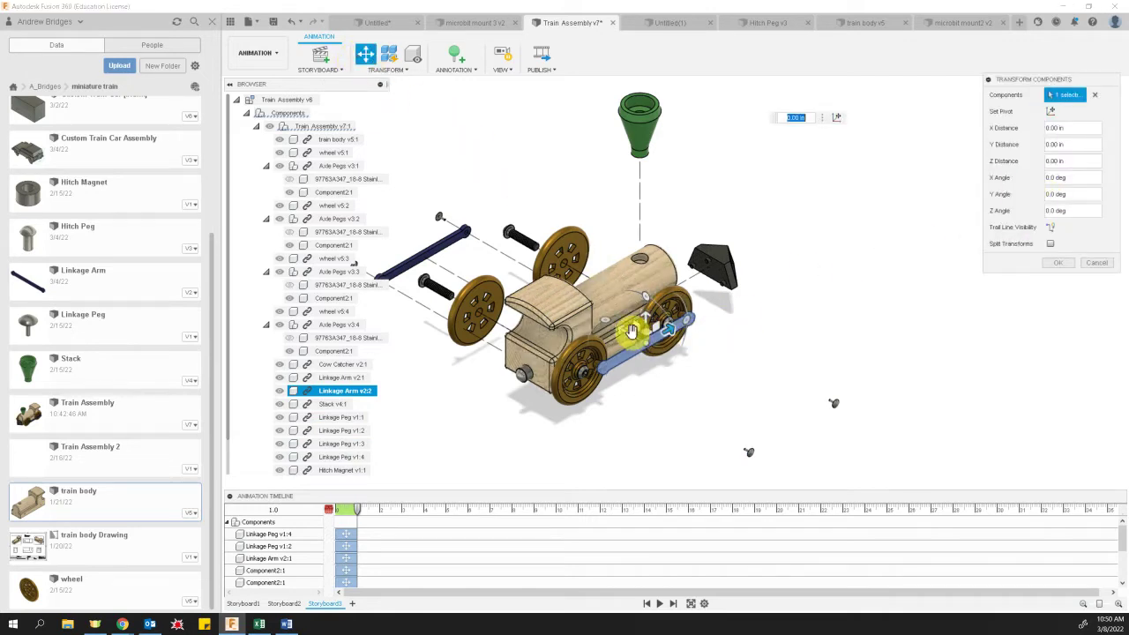
key("Escape")
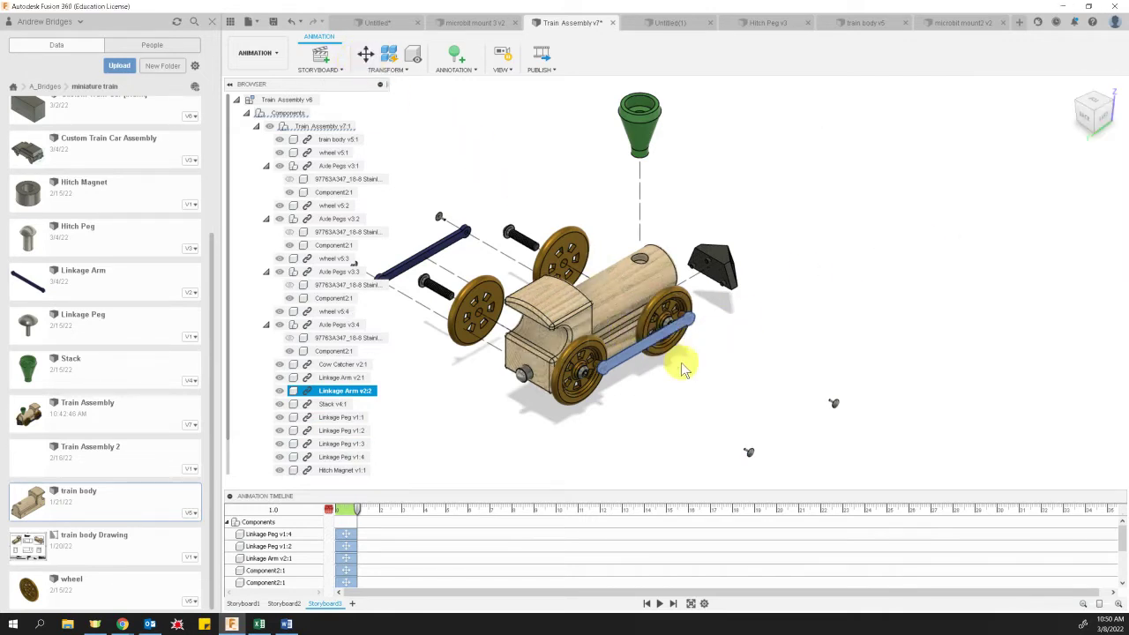
left_click(683, 369)
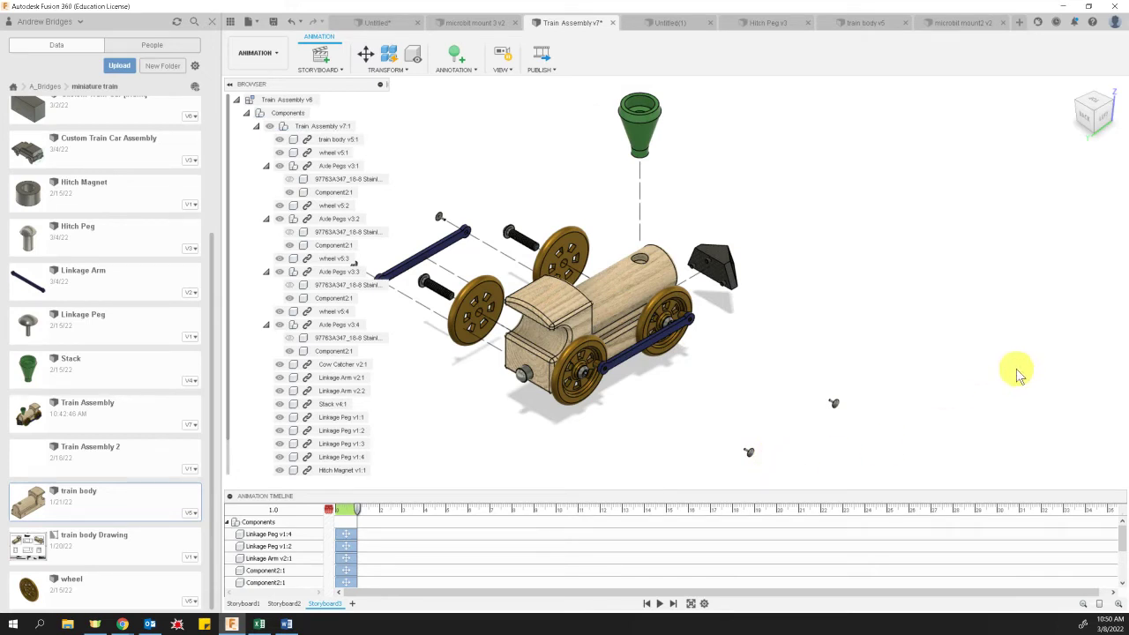
Transform Linkage Peg v1:3 and v1:1 together with trail lines on, setting the Z distance to 6 in
left_click(363, 57)
left_click(612, 375)
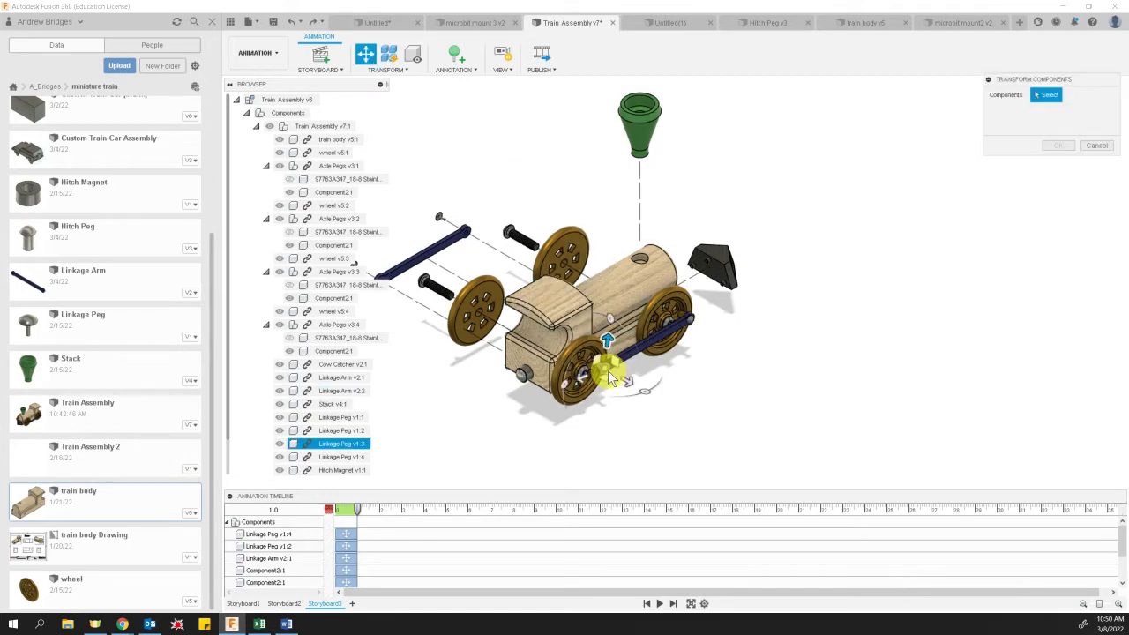
left_click(691, 323)
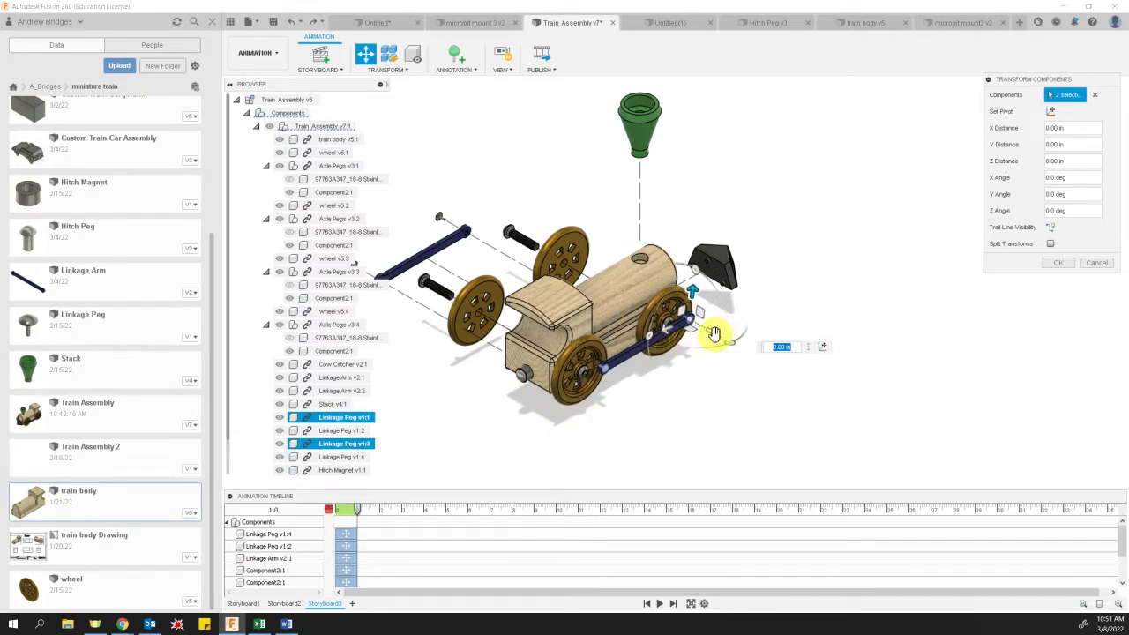
left_click_drag(714, 332, 852, 390)
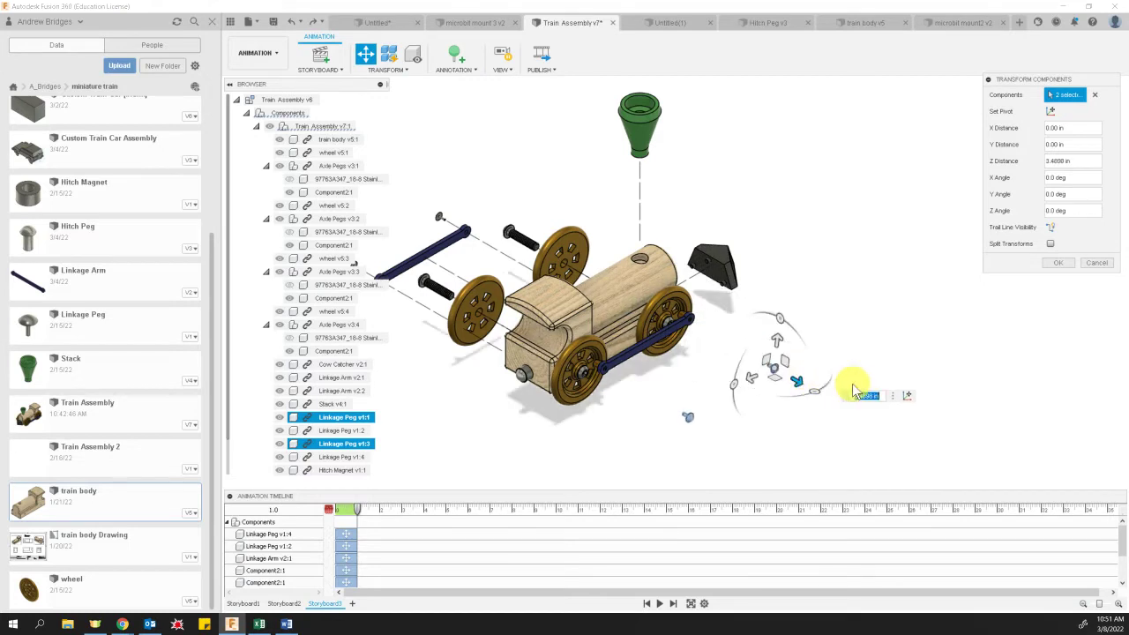
type("6")
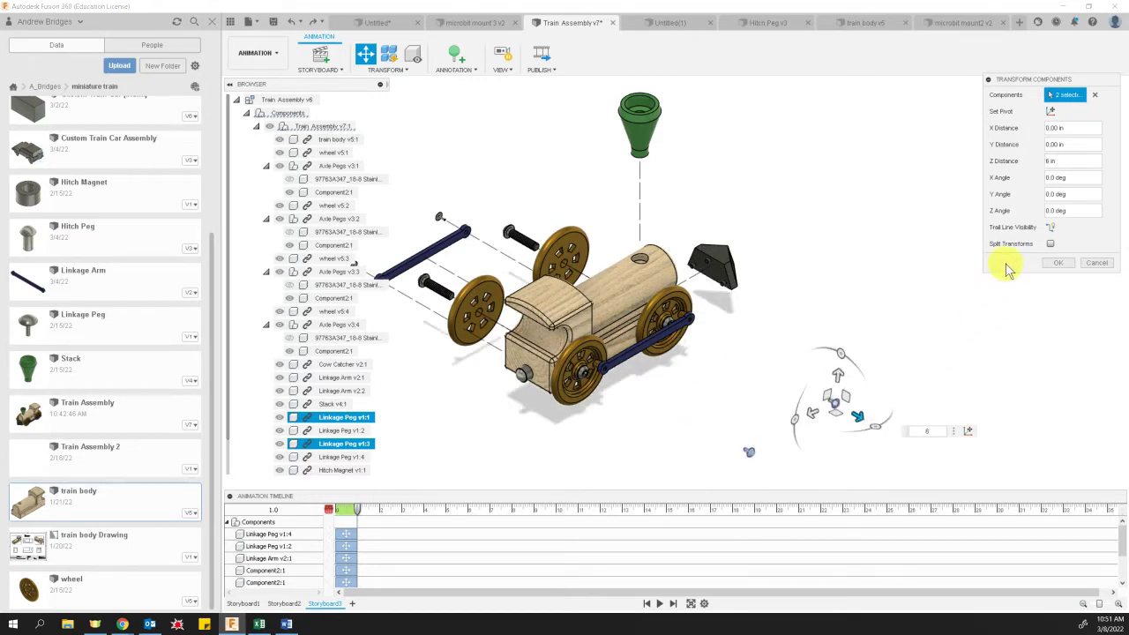
left_click(1057, 263)
left_click(947, 363)
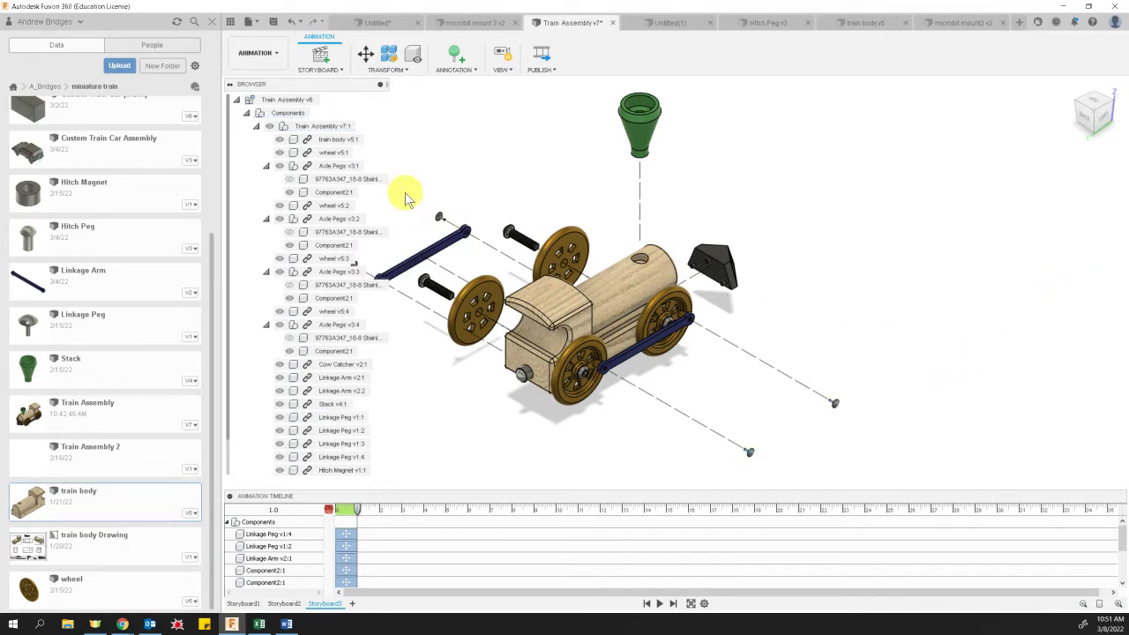
Transform Linkage Arm v2:2 with its trail line on, setting the Y distance to -5 in
left_click(364, 56)
left_click(643, 349)
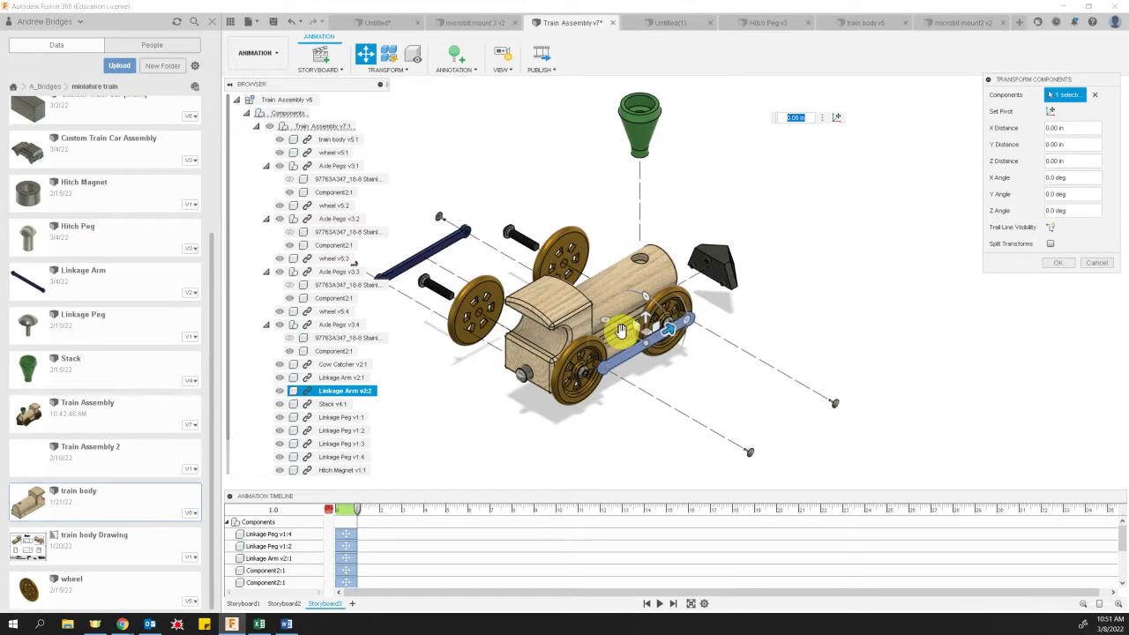
left_click(1050, 227)
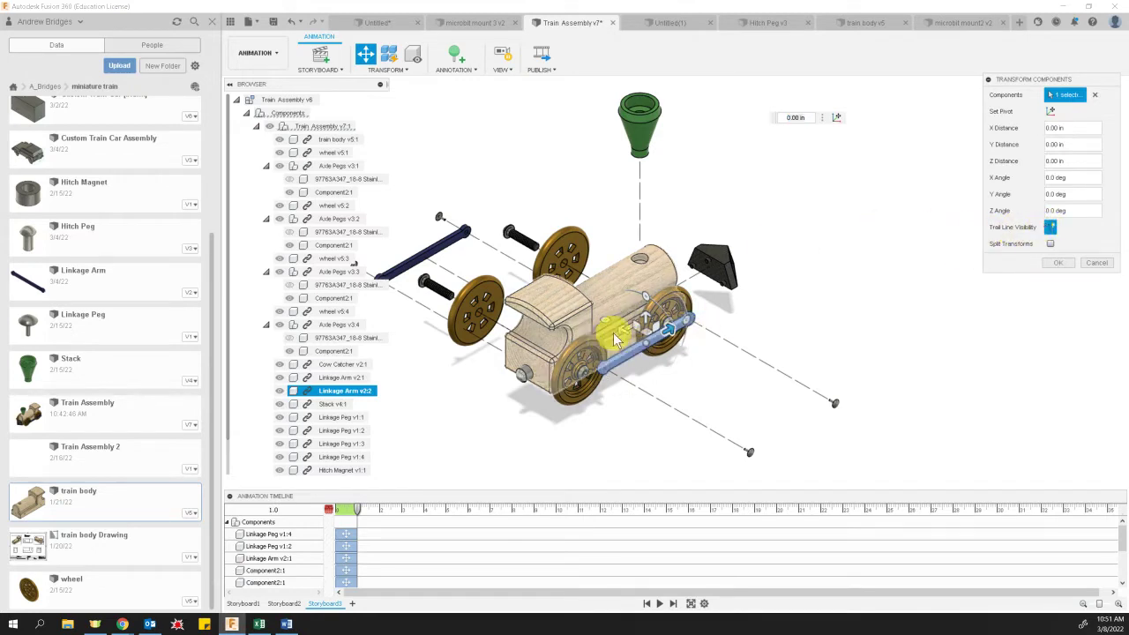
left_click_drag(657, 333, 703, 386)
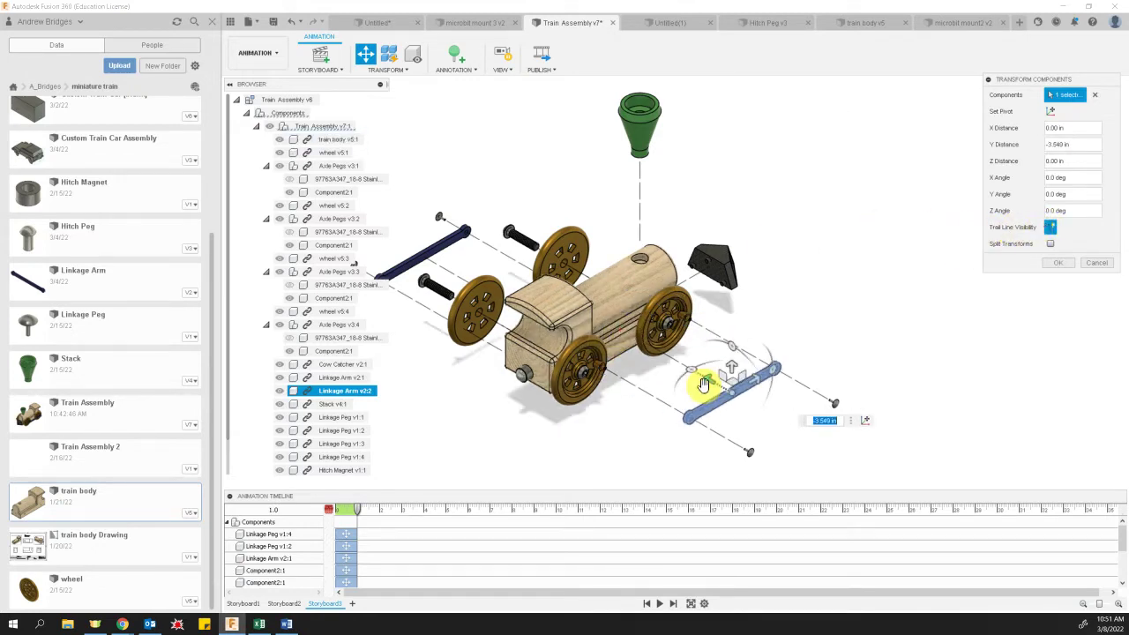
type("-5")
key("Return")
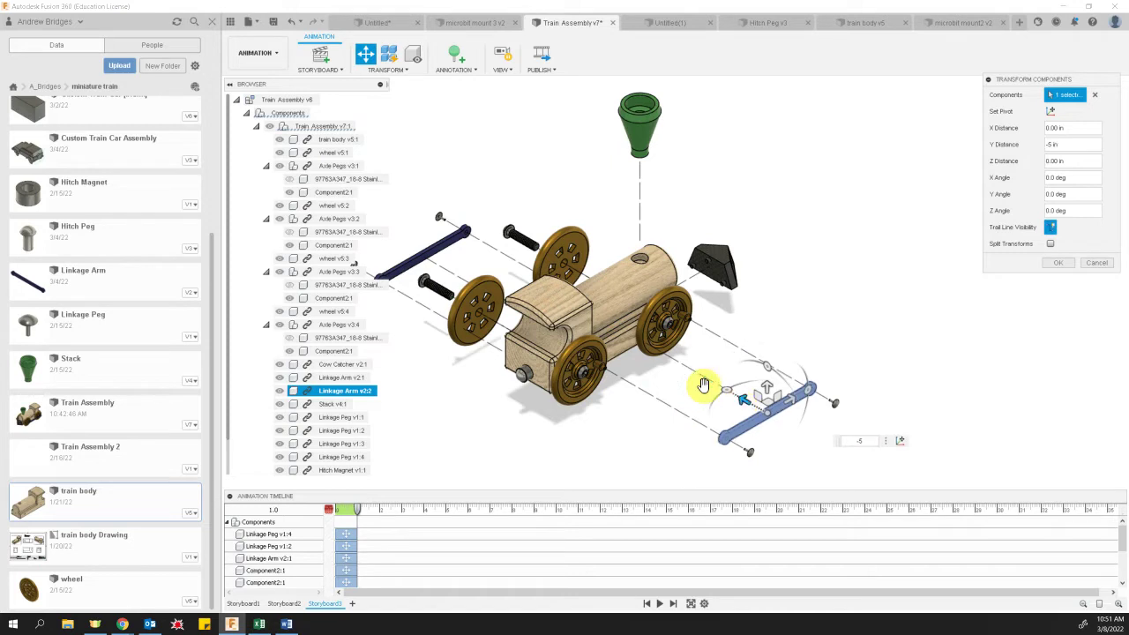
key("Return")
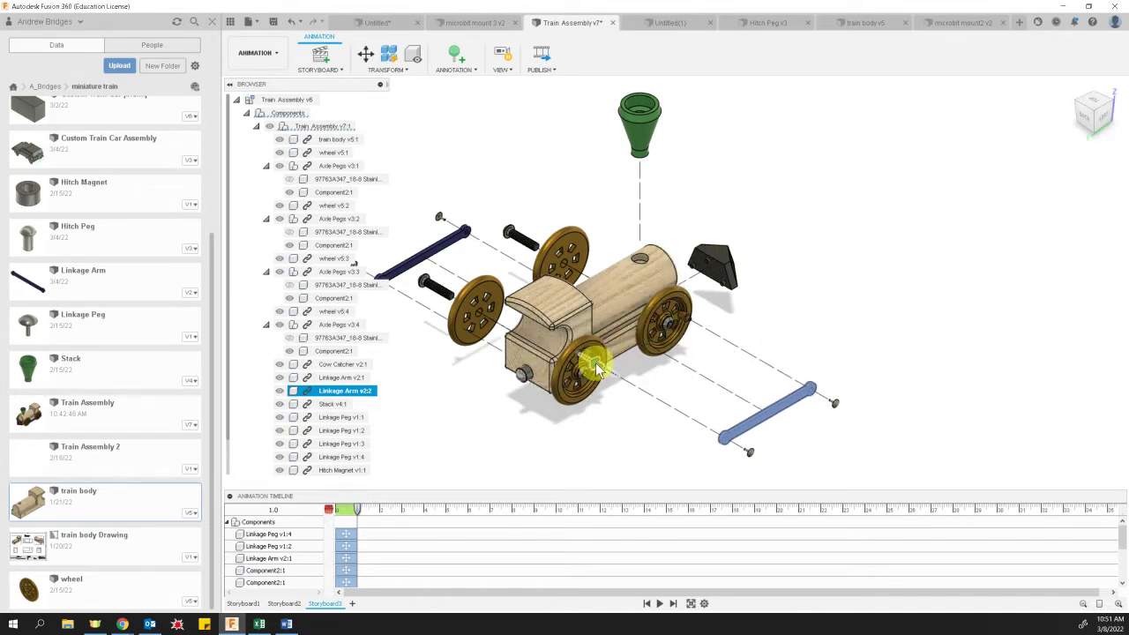
Try to transform only the Component2:1 axle peg of Axle Pegs v3:3, moving it 4 in along Z with its trail line on
left_click(365, 55)
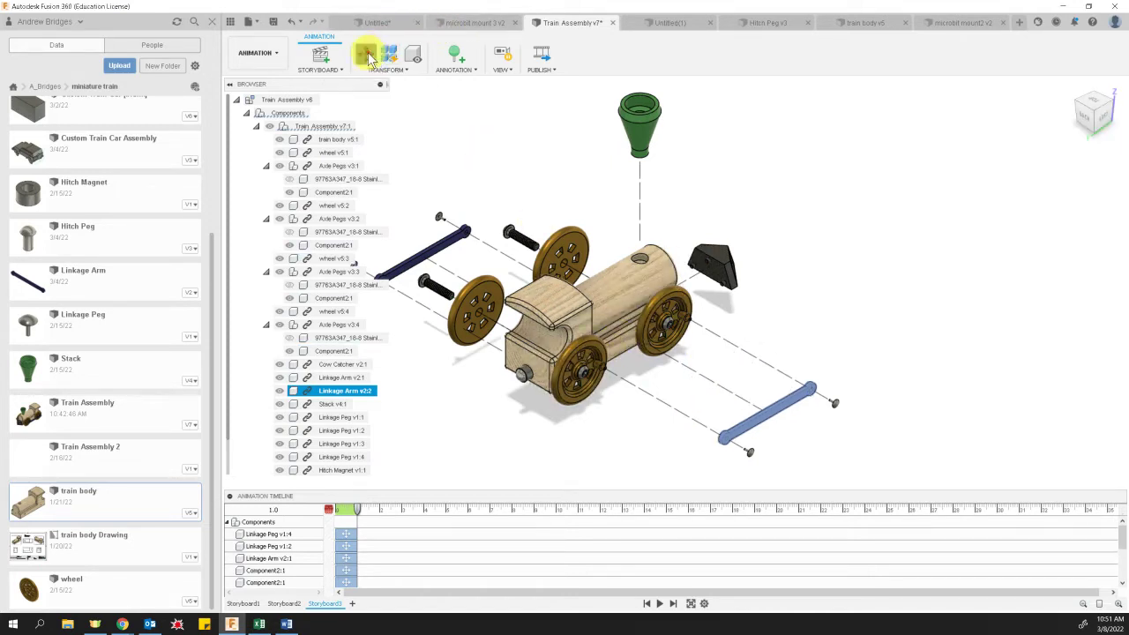
left_click(587, 377)
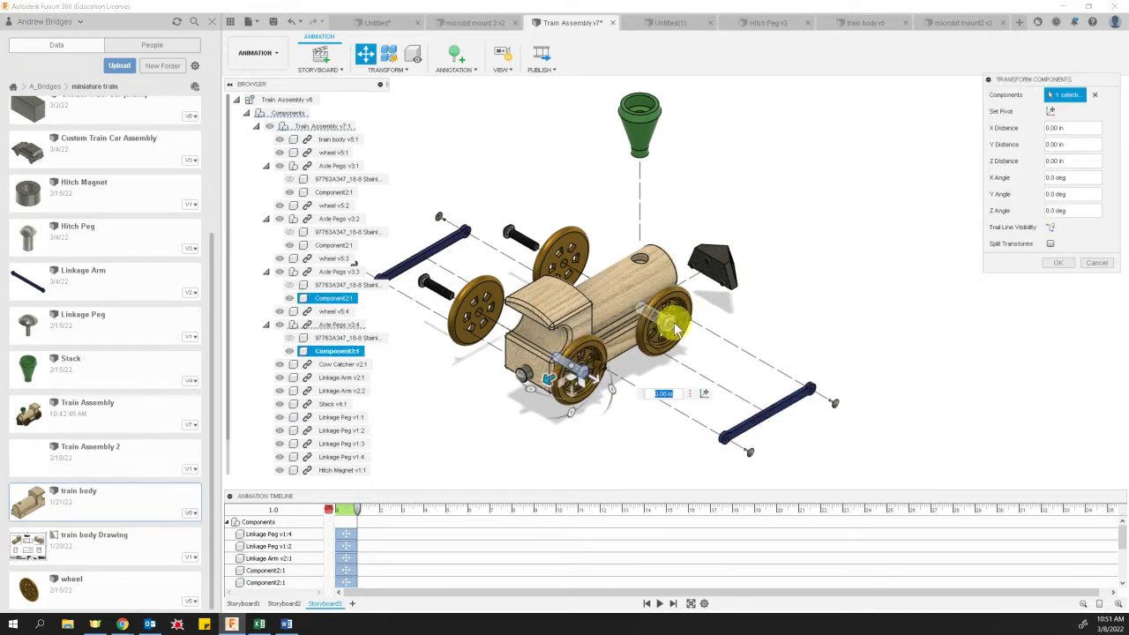
left_click(673, 325)
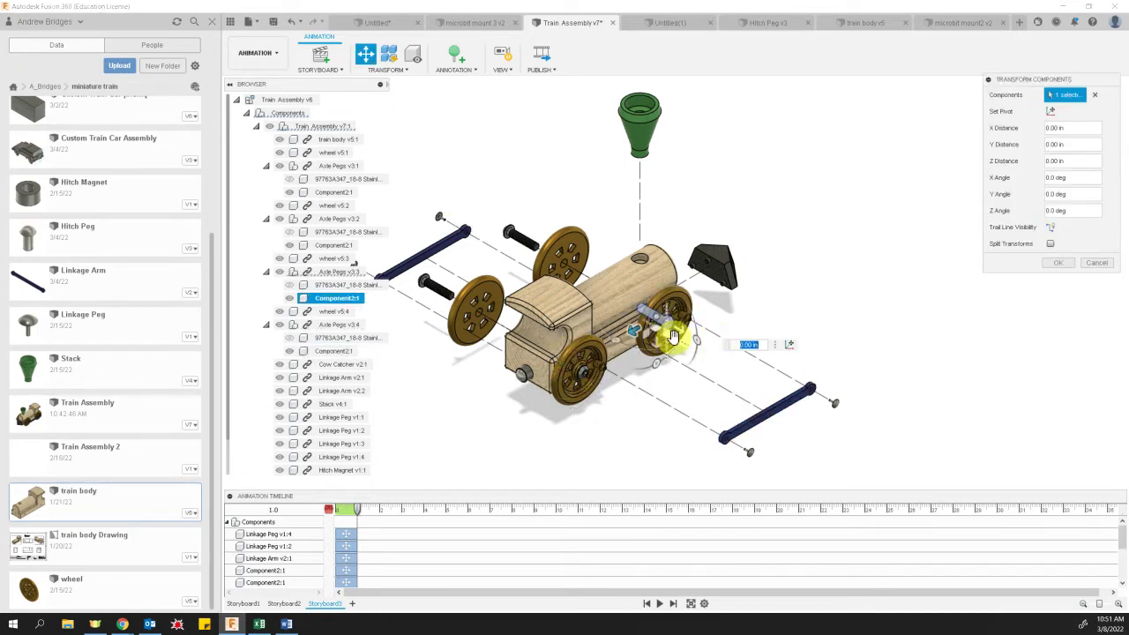
left_click_drag(695, 344, 696, 343)
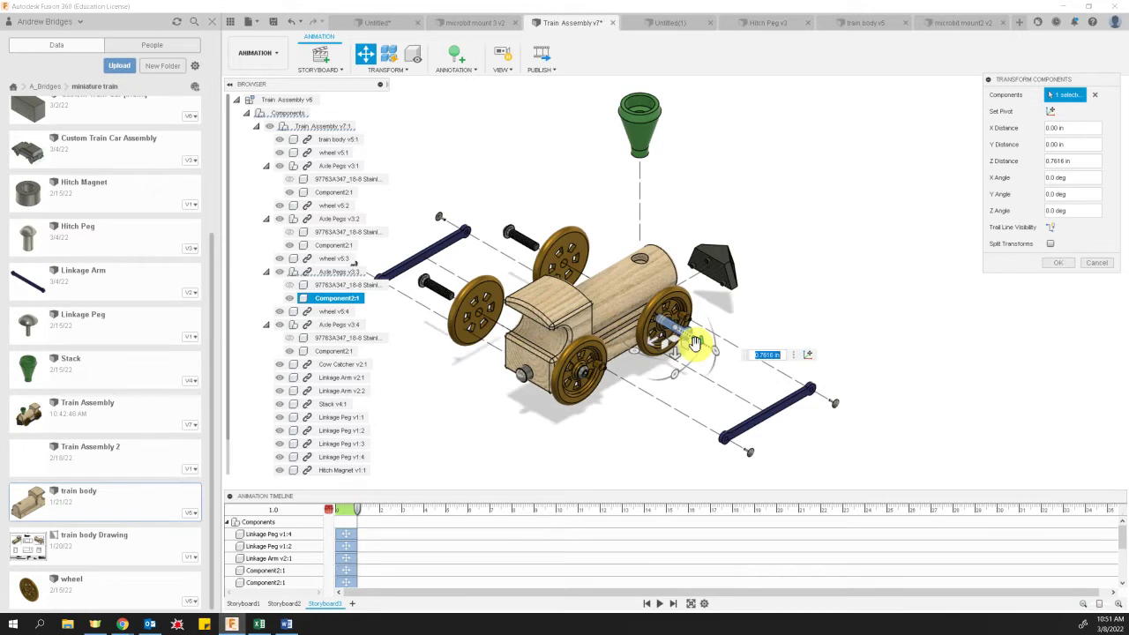
type("4")
key("Return")
left_click(1050, 227)
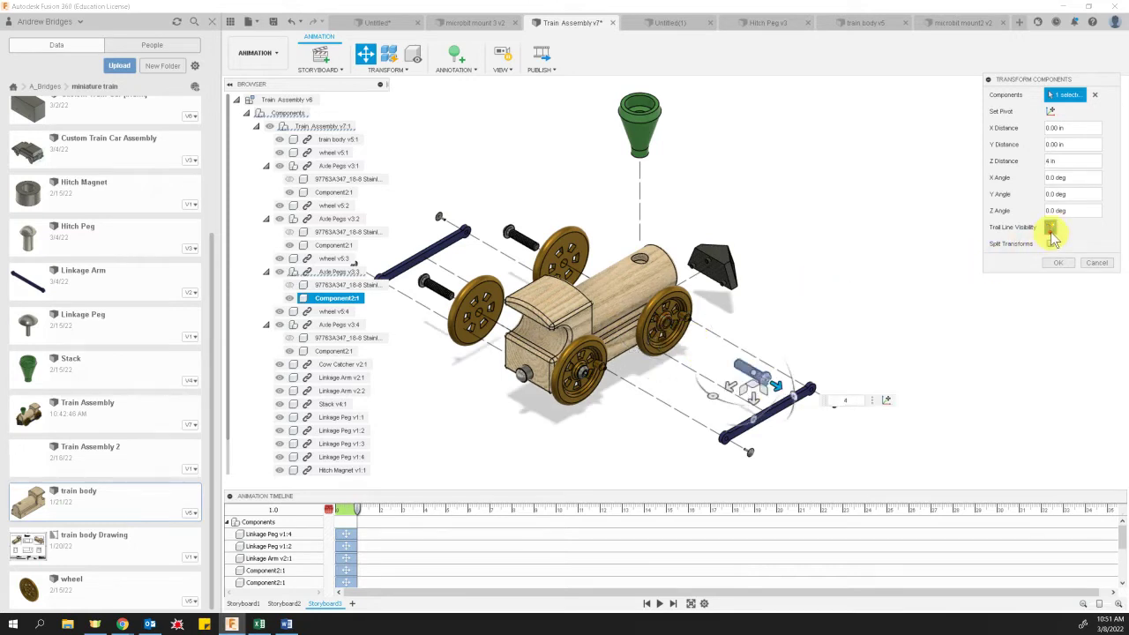
left_click(1058, 263)
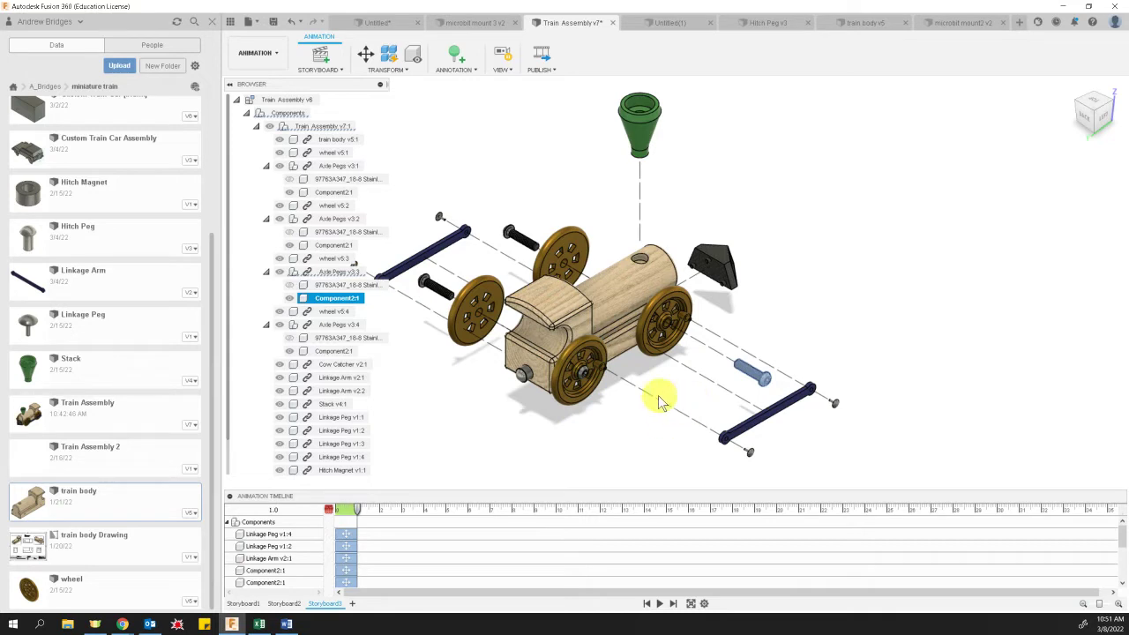
left_click(623, 406)
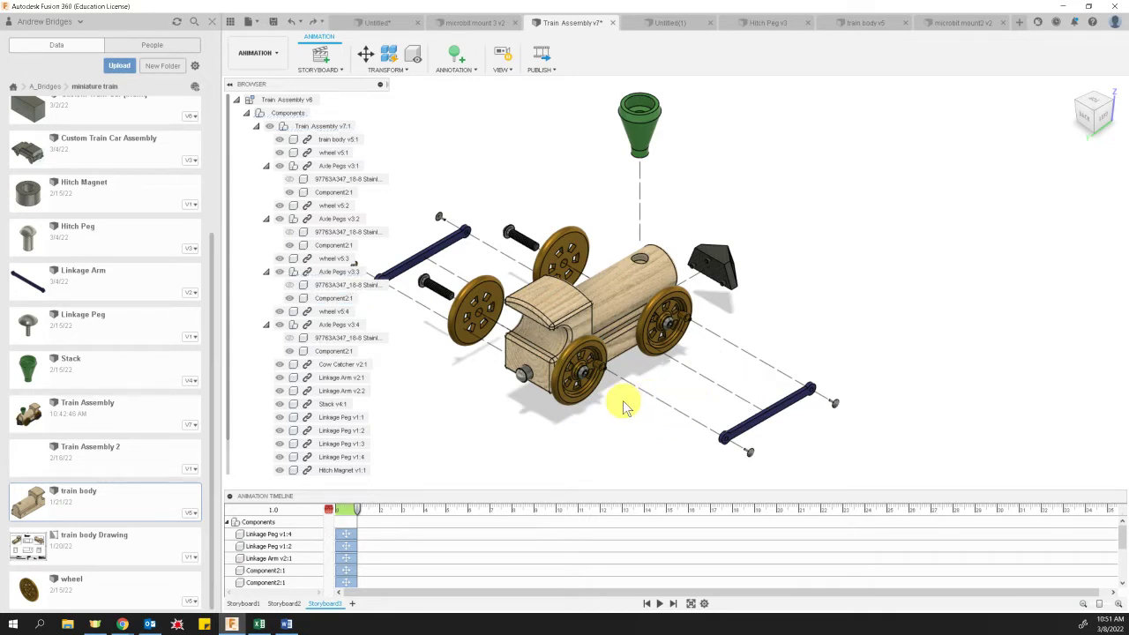
Transform the Component2:1 pegs of Axle Pegs v3:3 and v3:4 together with trail lines on, moving them 4 in outward along Z
left_click(363, 54)
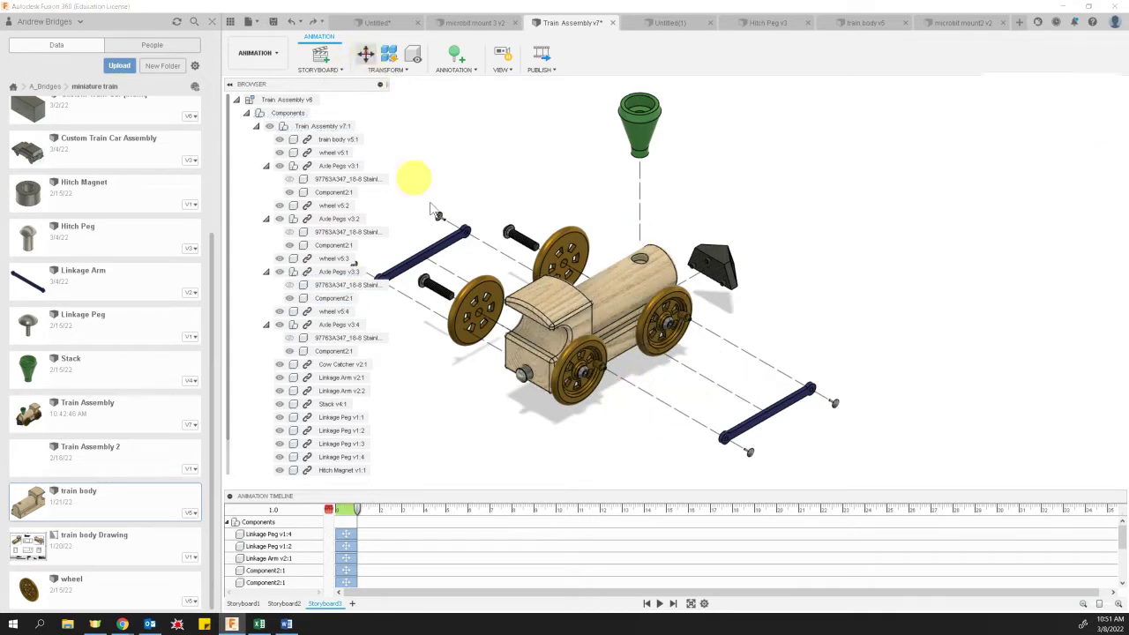
left_click(561, 381)
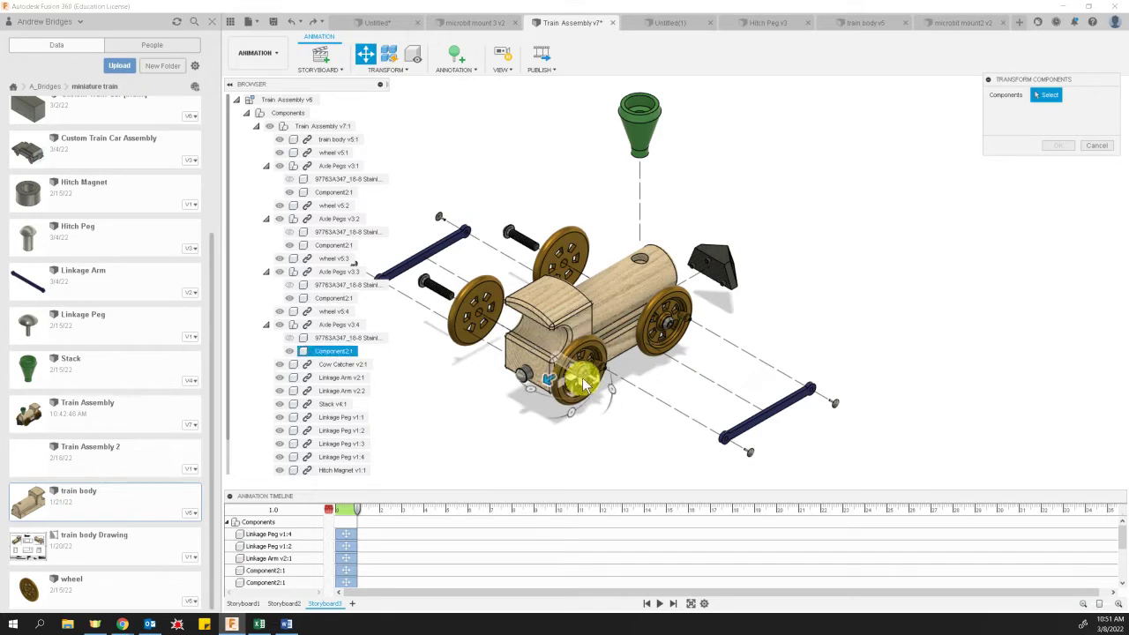
left_click(671, 325)
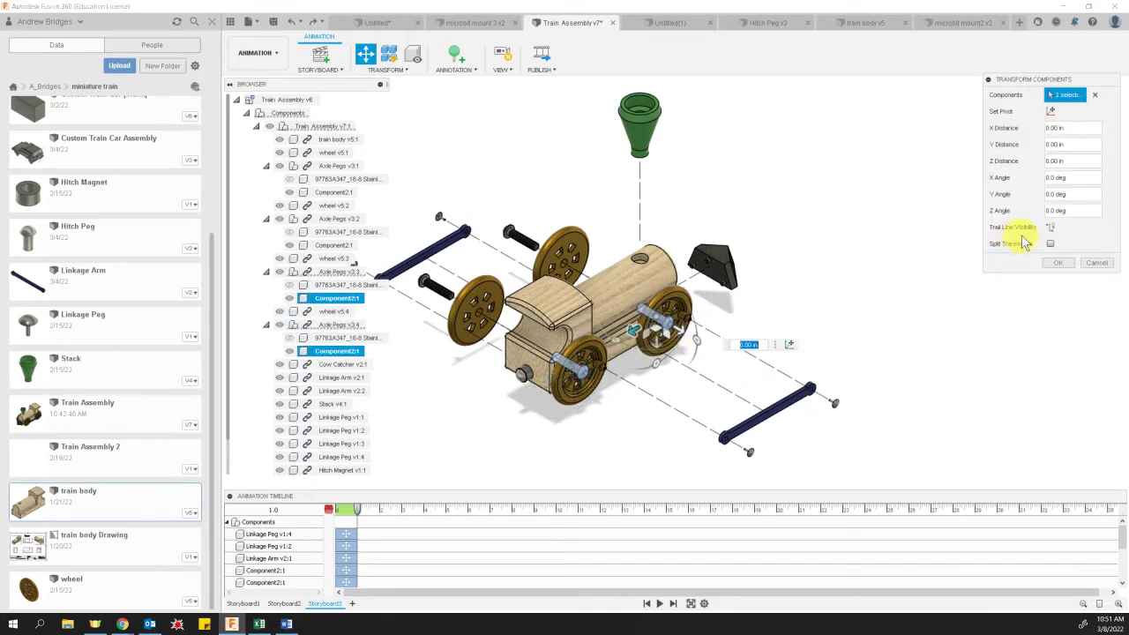
left_click(1049, 227)
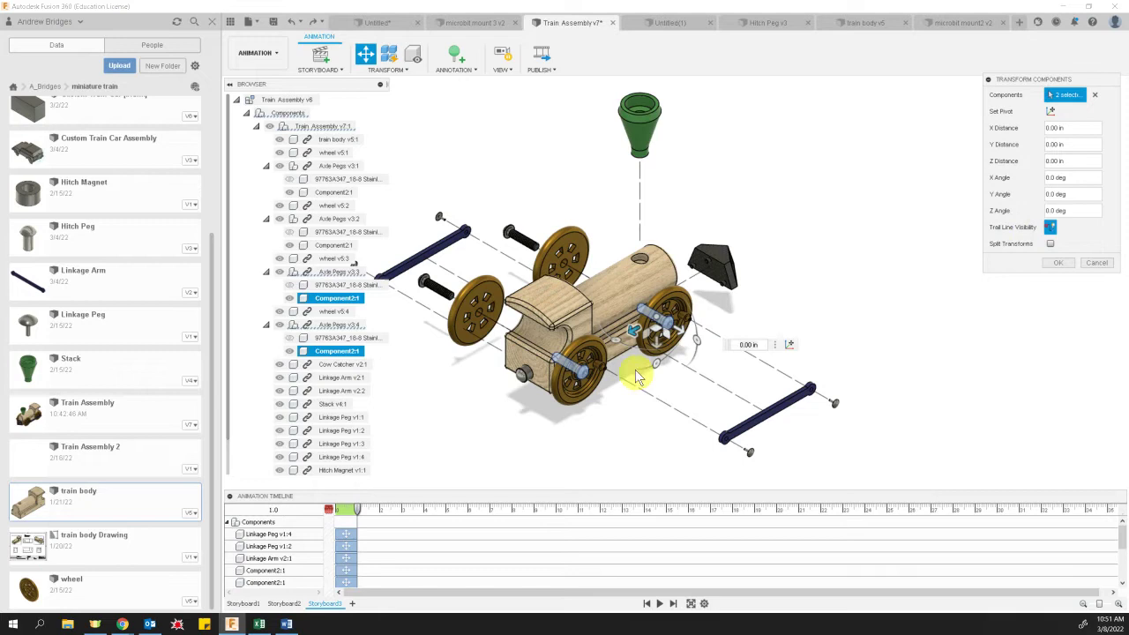
left_click(683, 324)
left_click_drag(685, 330, 697, 346)
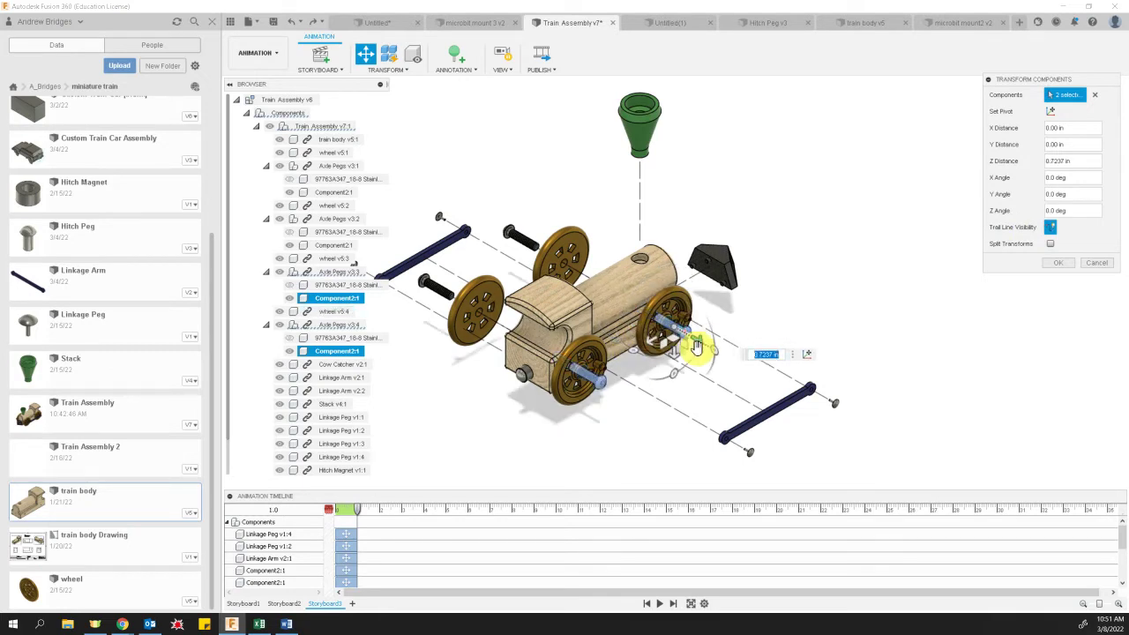
key("Return")
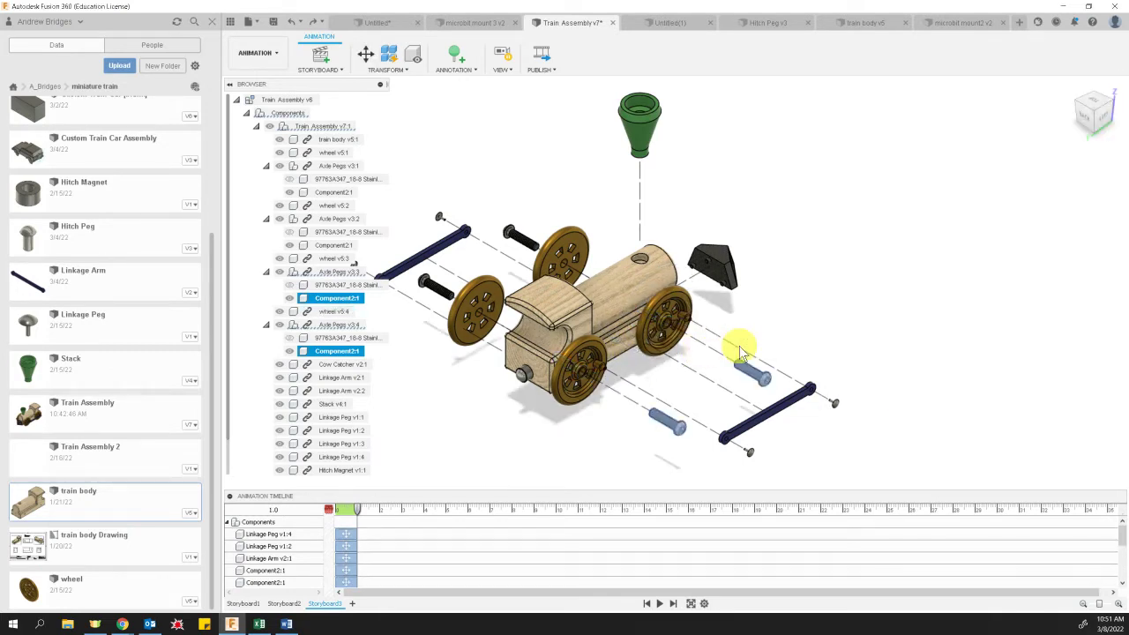
Transform wheel v5:3 and wheel v5:4 together with trail lines on, setting the Y distance to -2 in
left_click(366, 55)
left_click(600, 357)
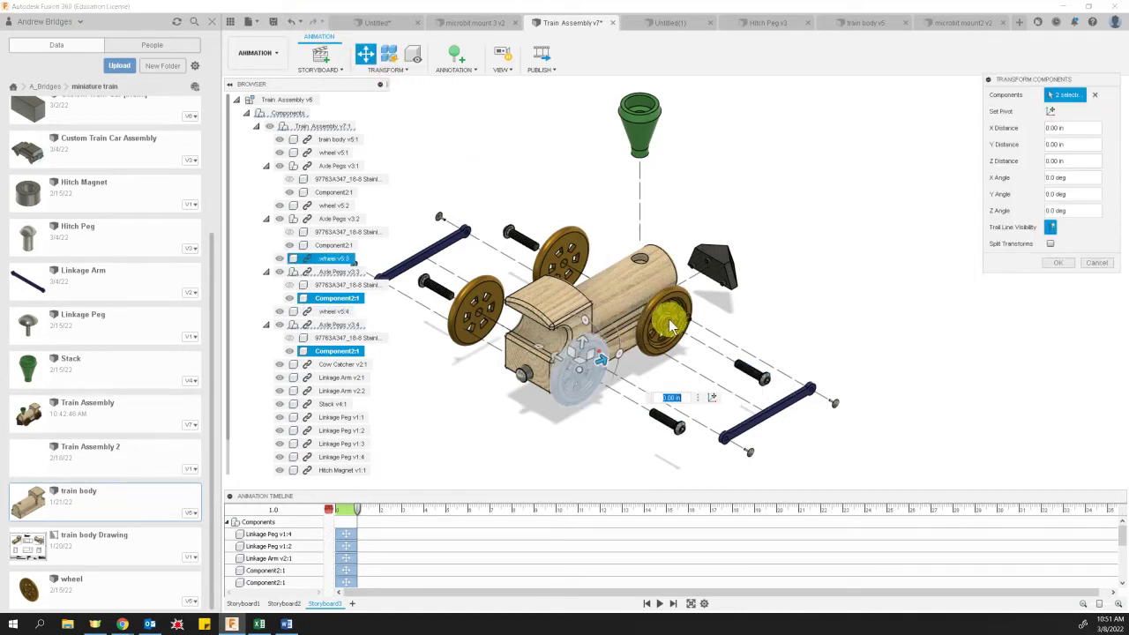
left_click(662, 320)
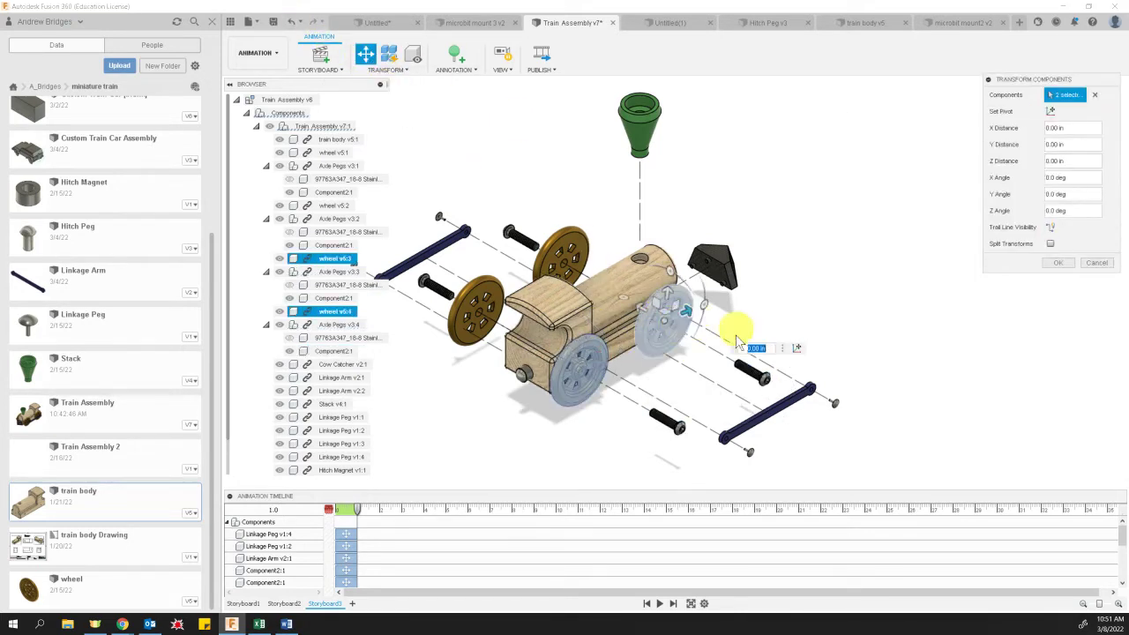
left_click(1050, 228)
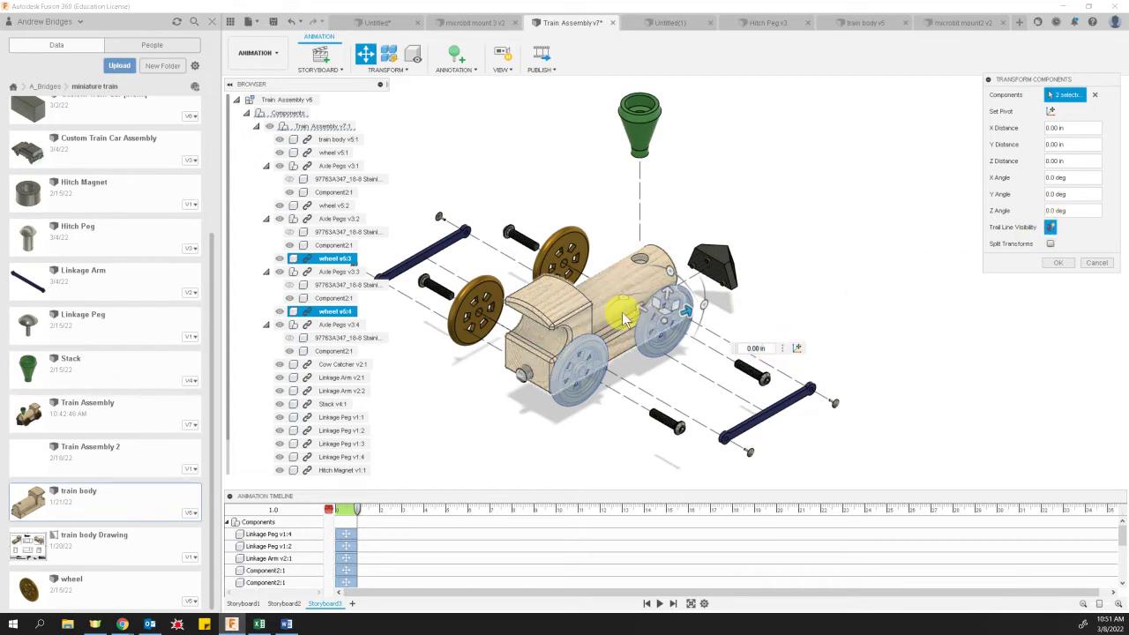
left_click_drag(643, 309, 670, 327)
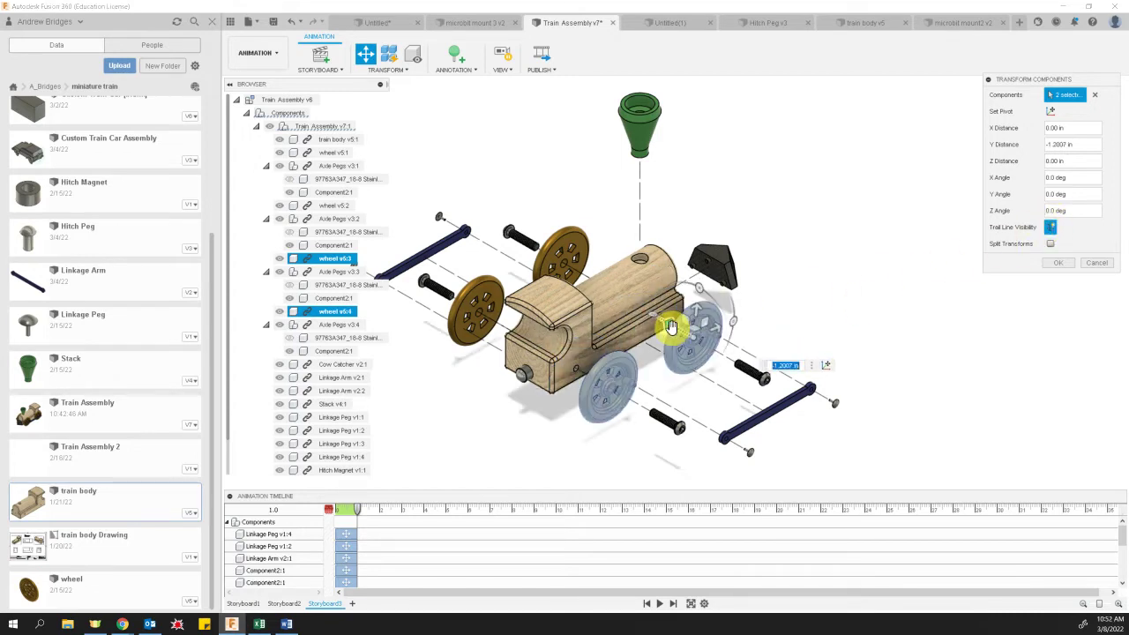
key("Return")
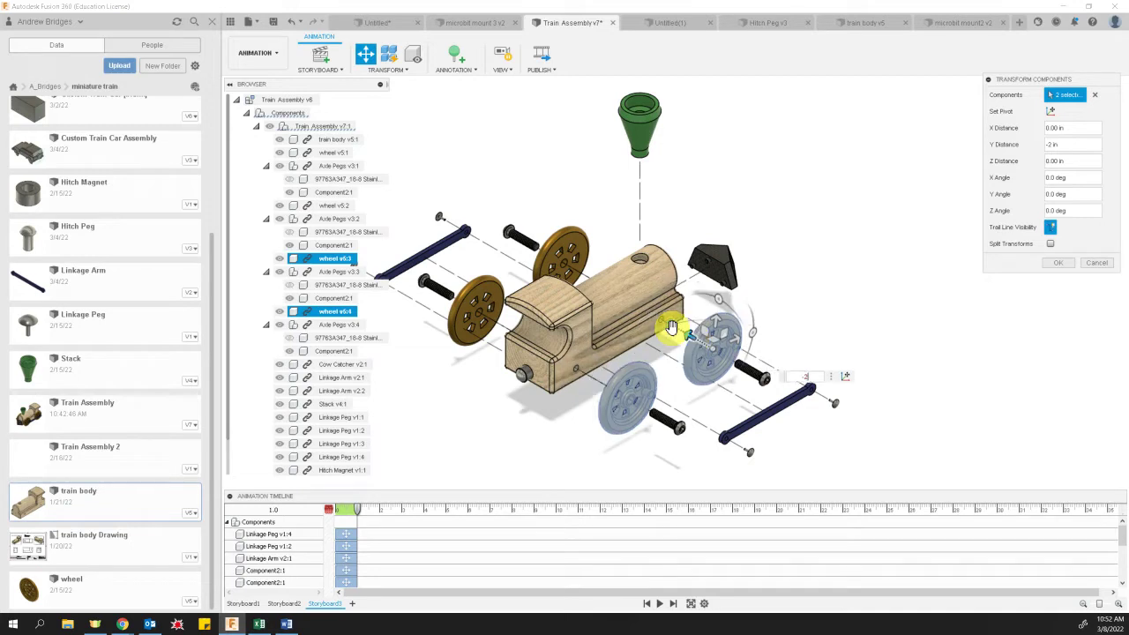
left_click(1061, 262)
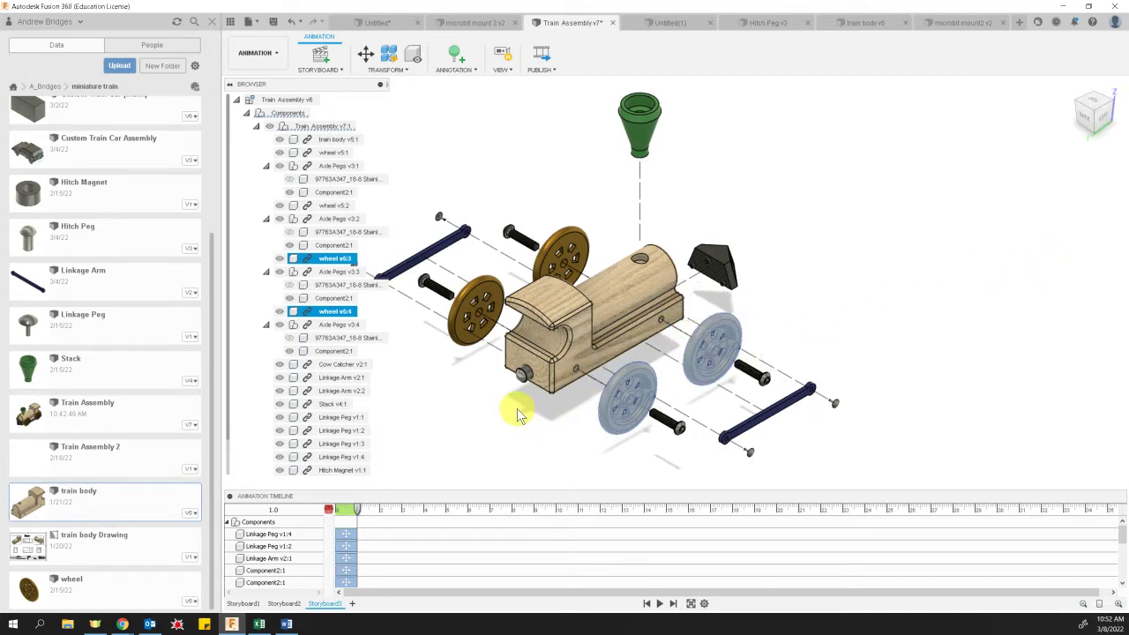
Transform the hitch peg at the cab end of the train body with its trail line on, moving it about 2 in outward along Z
left_click(365, 57)
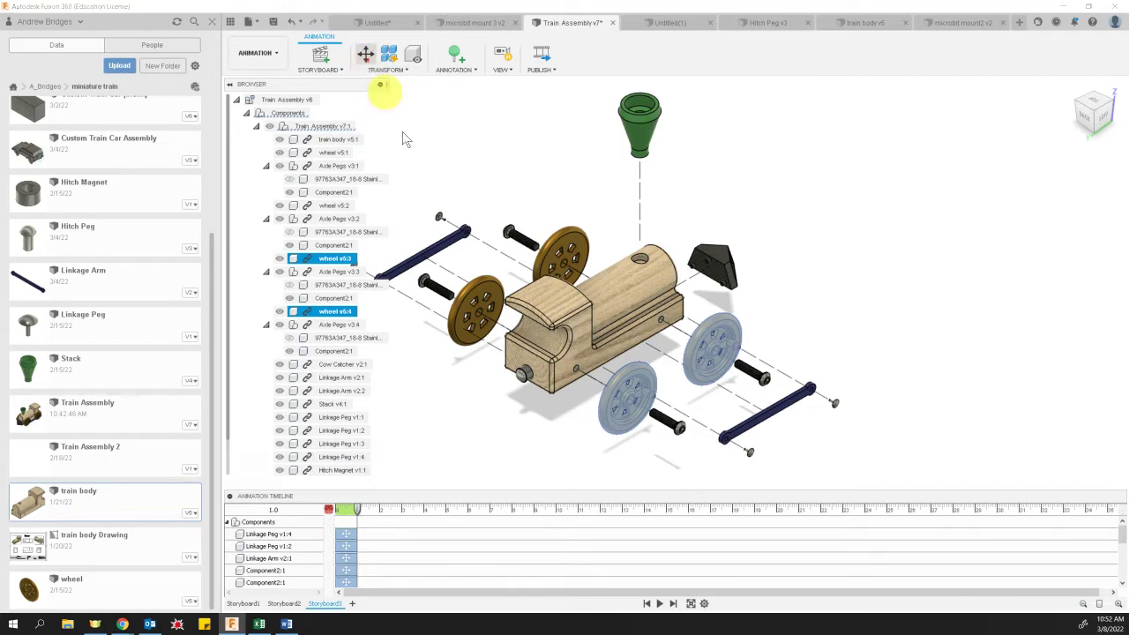
left_click(534, 385)
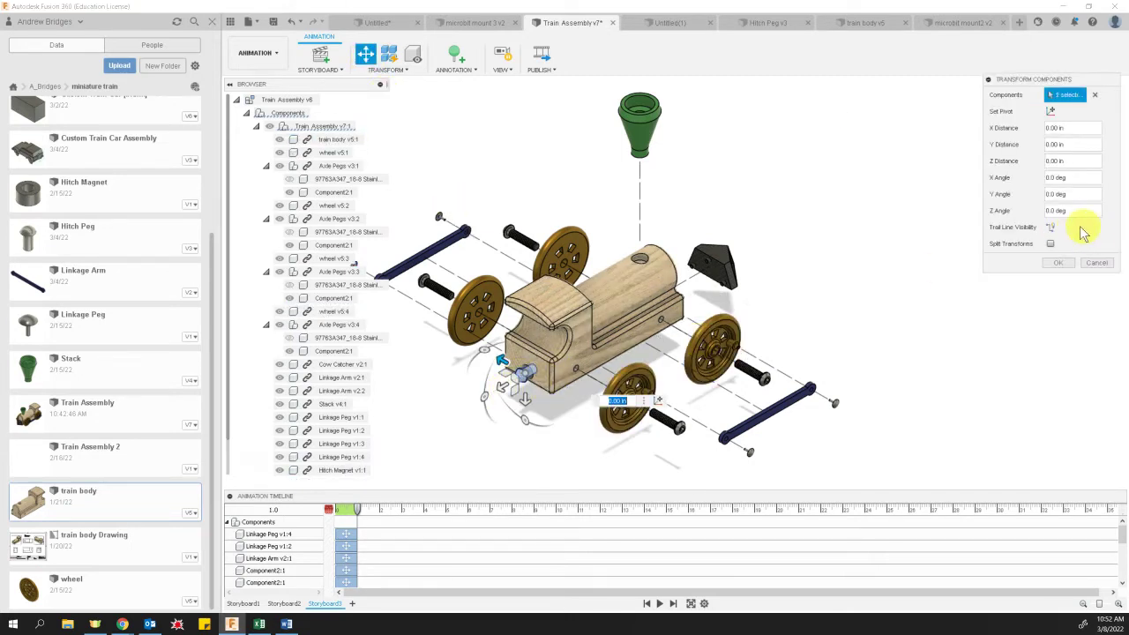
left_click(1050, 228)
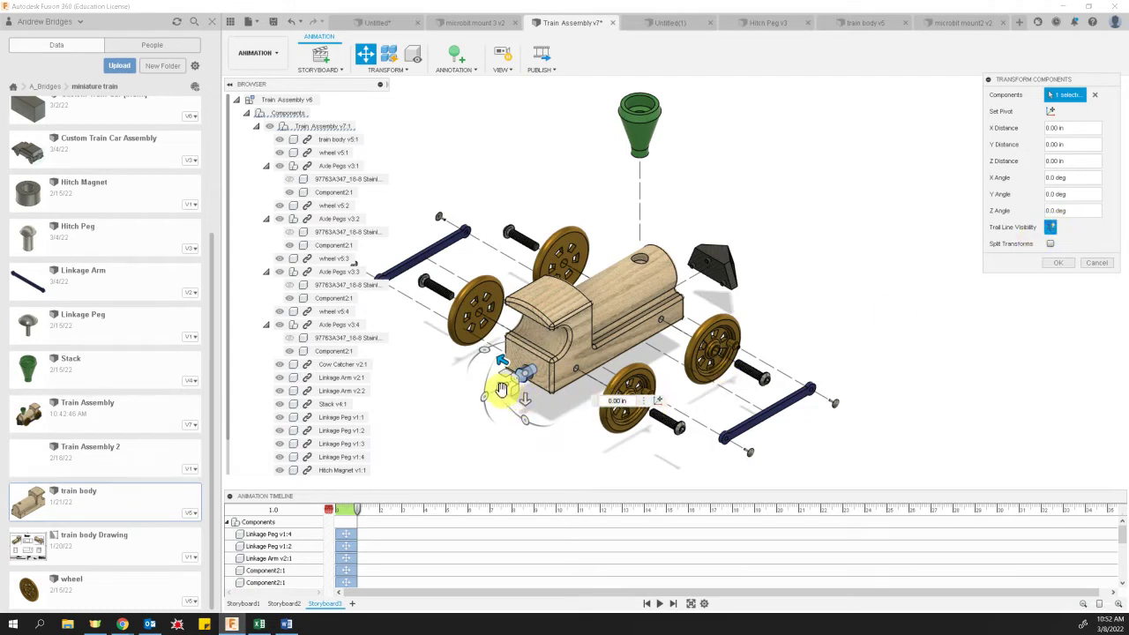
left_click_drag(502, 383, 451, 419)
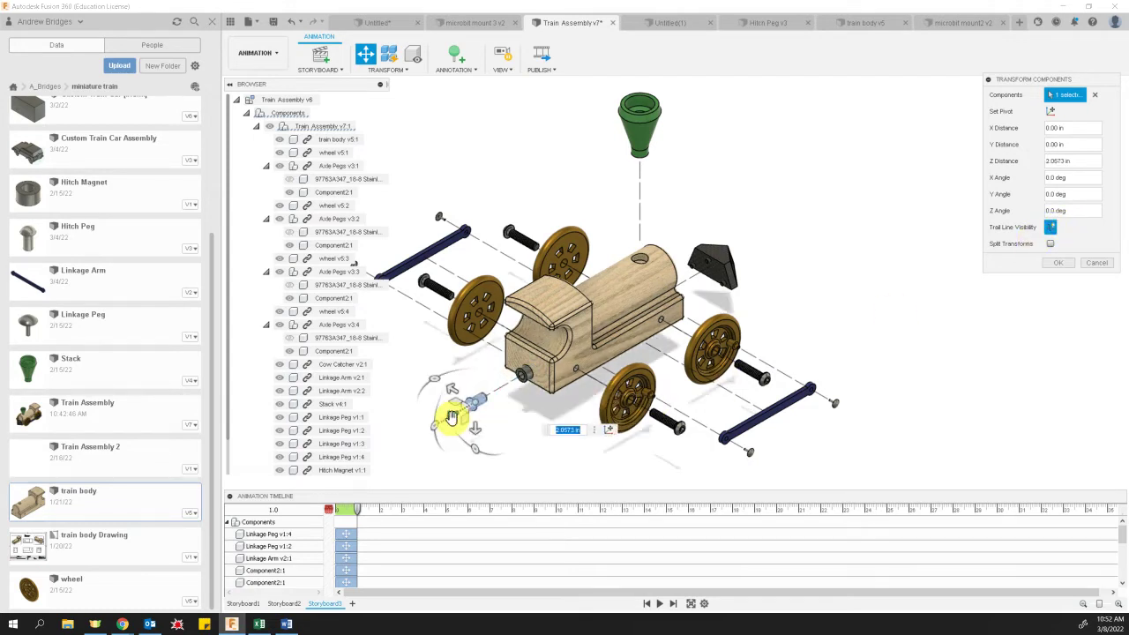
key("Return")
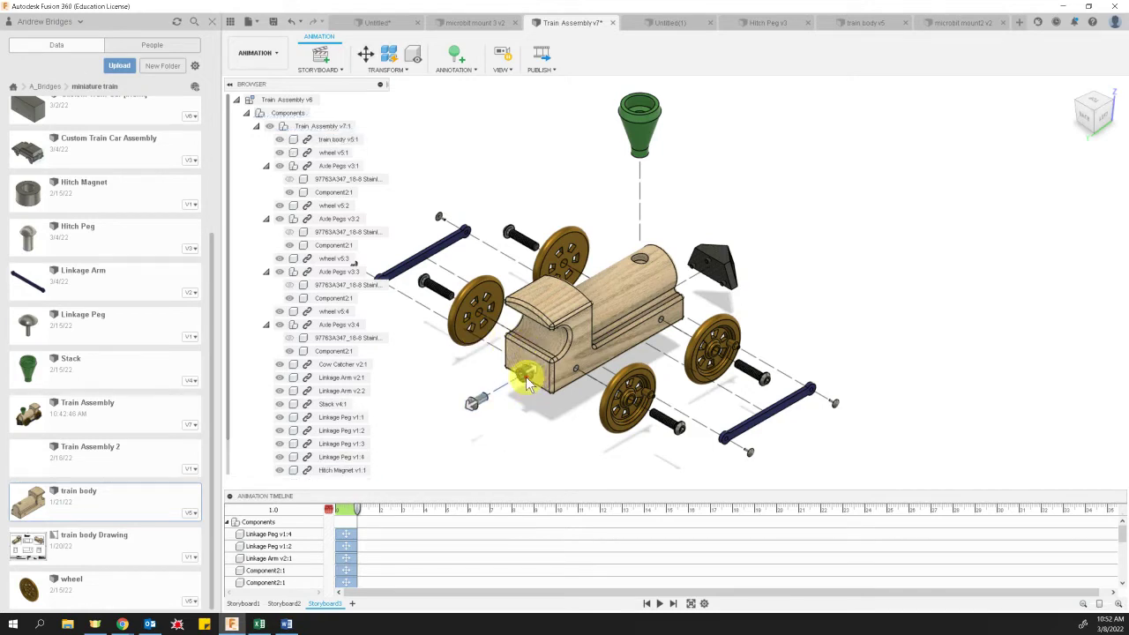
left_click(369, 59)
left_click(537, 385)
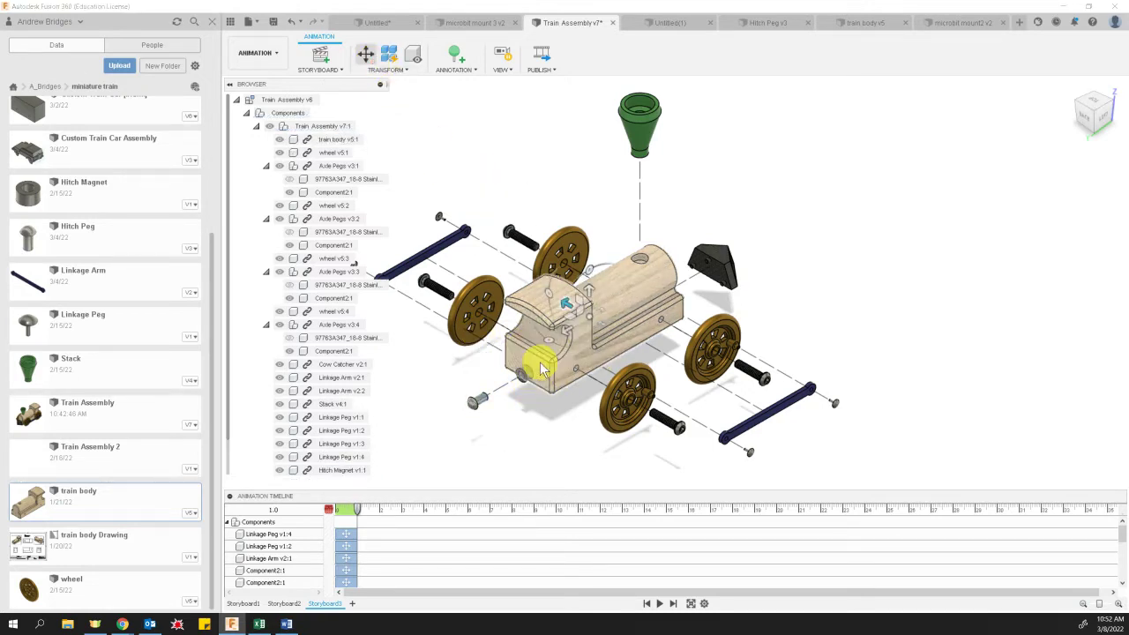
key("Escape")
key("Escape")
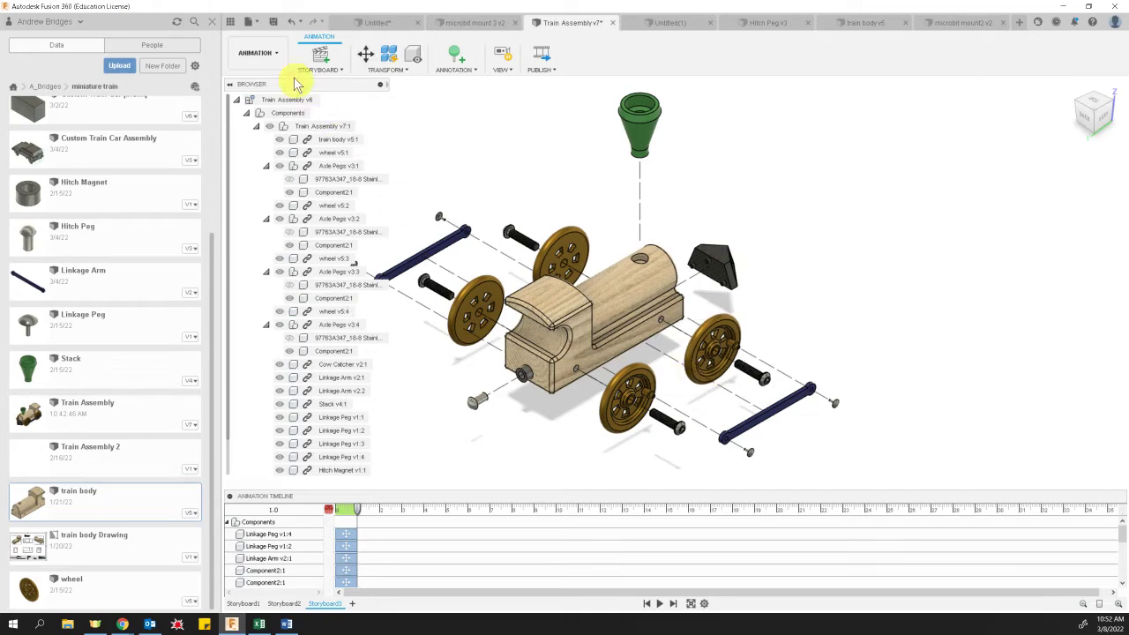
Transform the hitch magnet at the cab end with its trail line on, setting the Z distance to -1 in
left_click(365, 55)
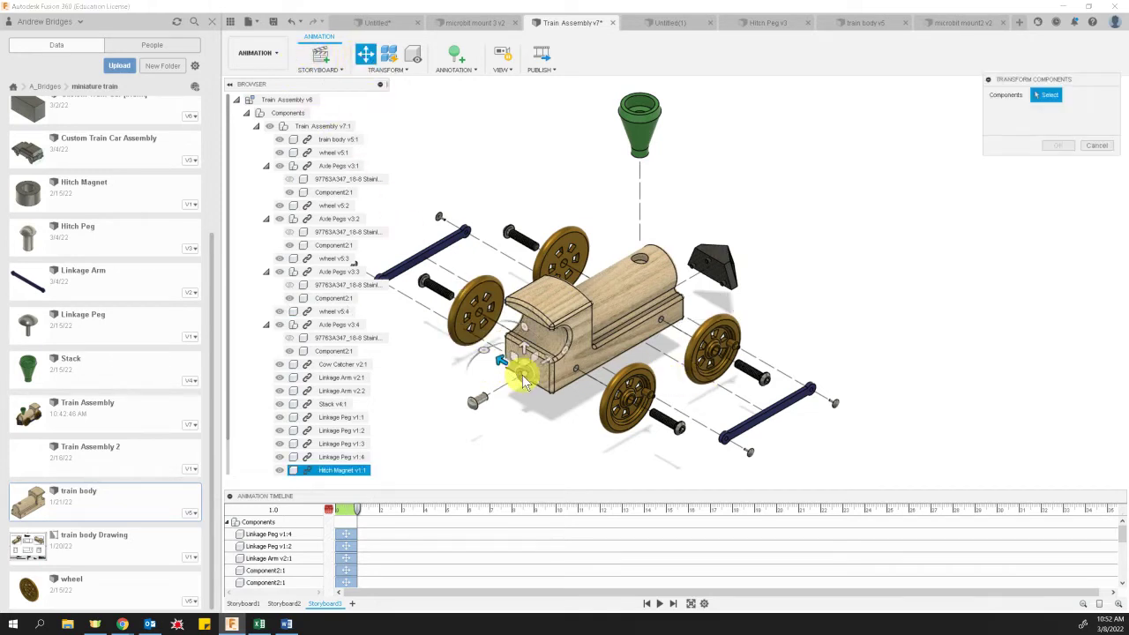
left_click(525, 381)
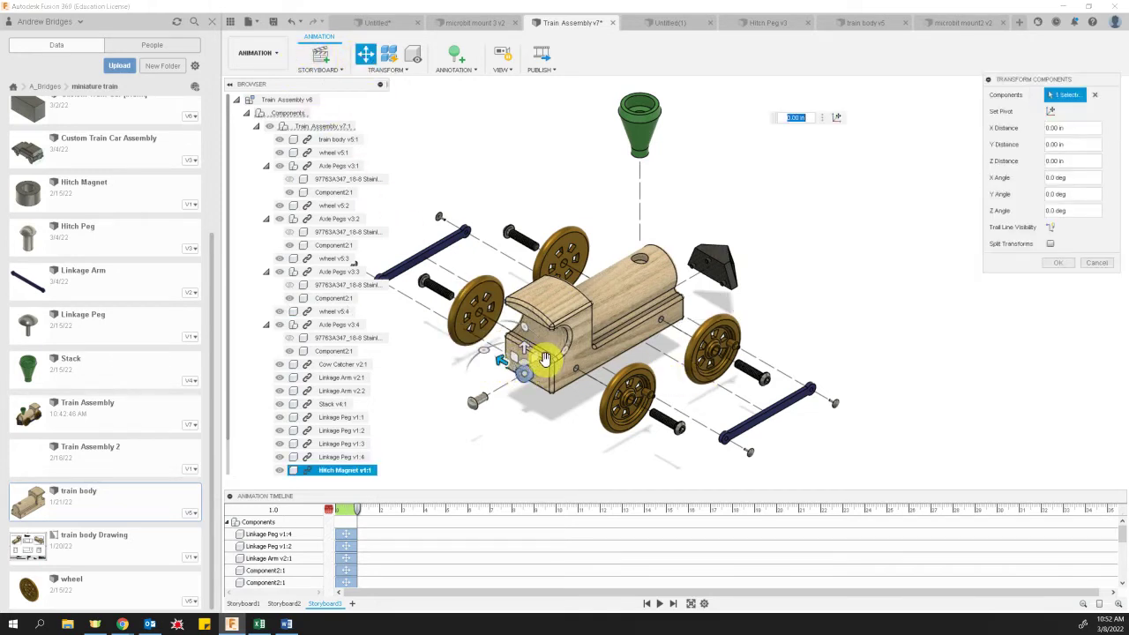
left_click_drag(545, 358, 527, 369)
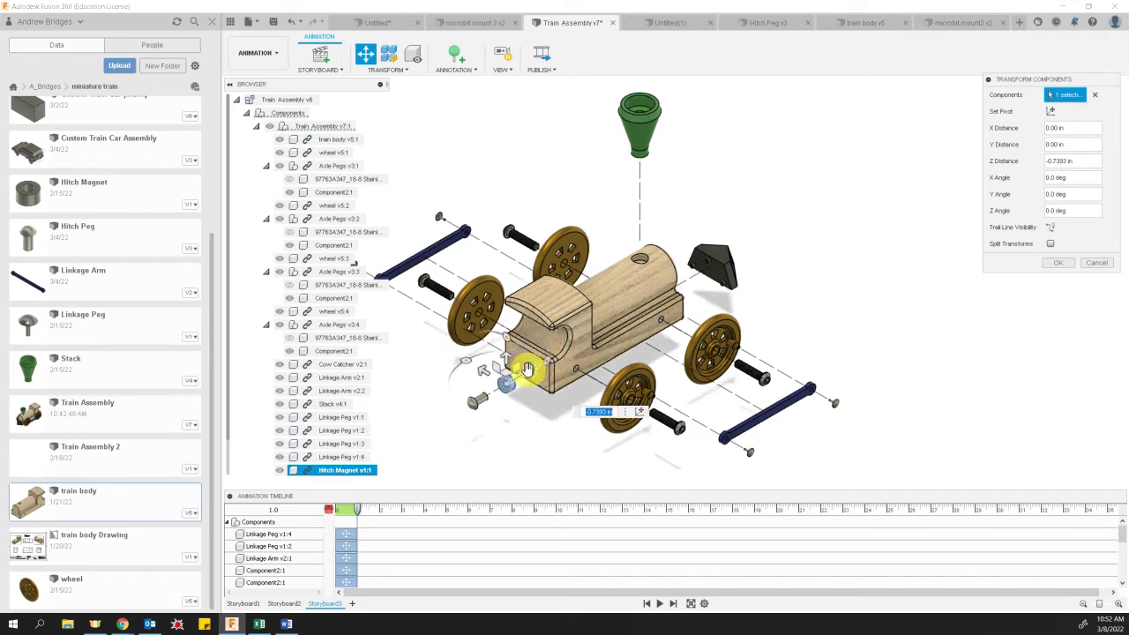
type("-1")
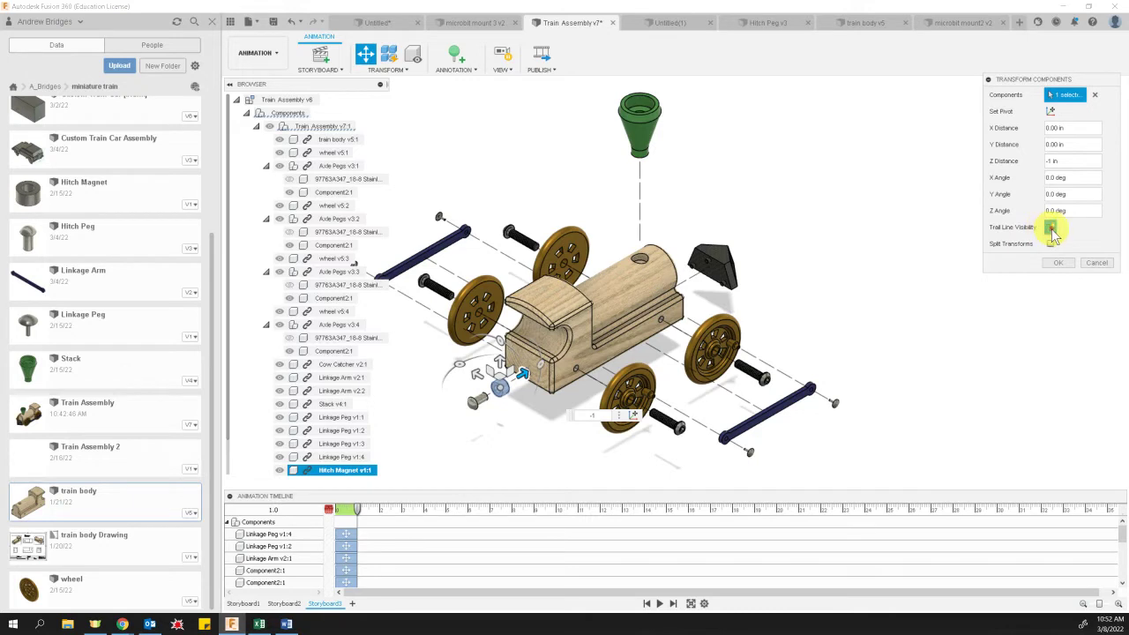
left_click(1058, 263)
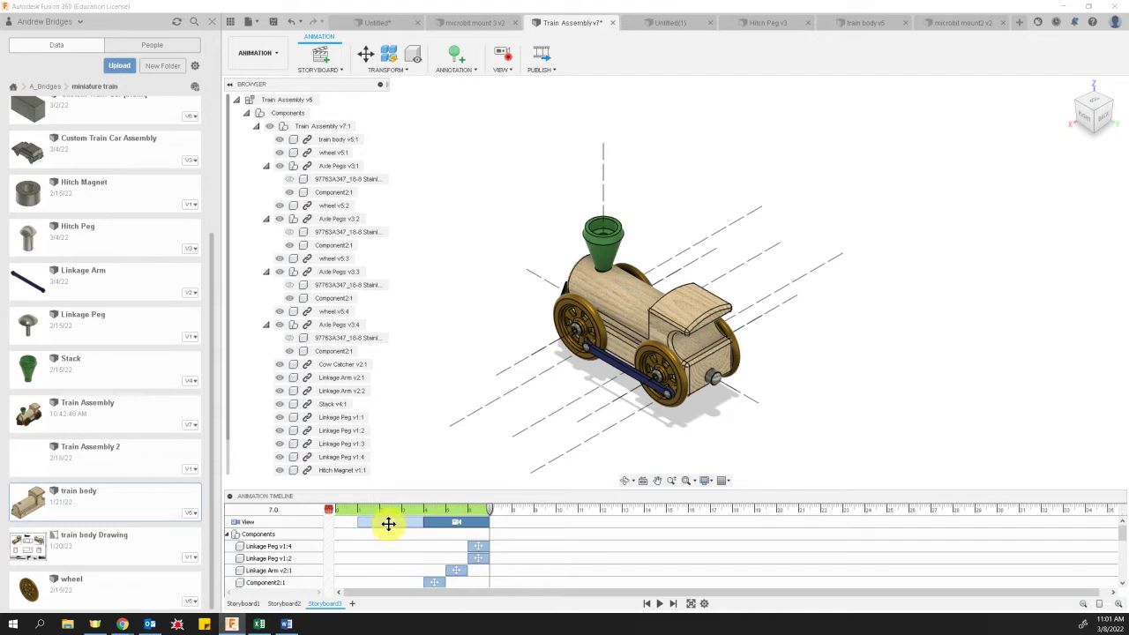
Turn off view recording and play Storyboard3 from the start, returning the playhead to the beginning
left_click(506, 62)
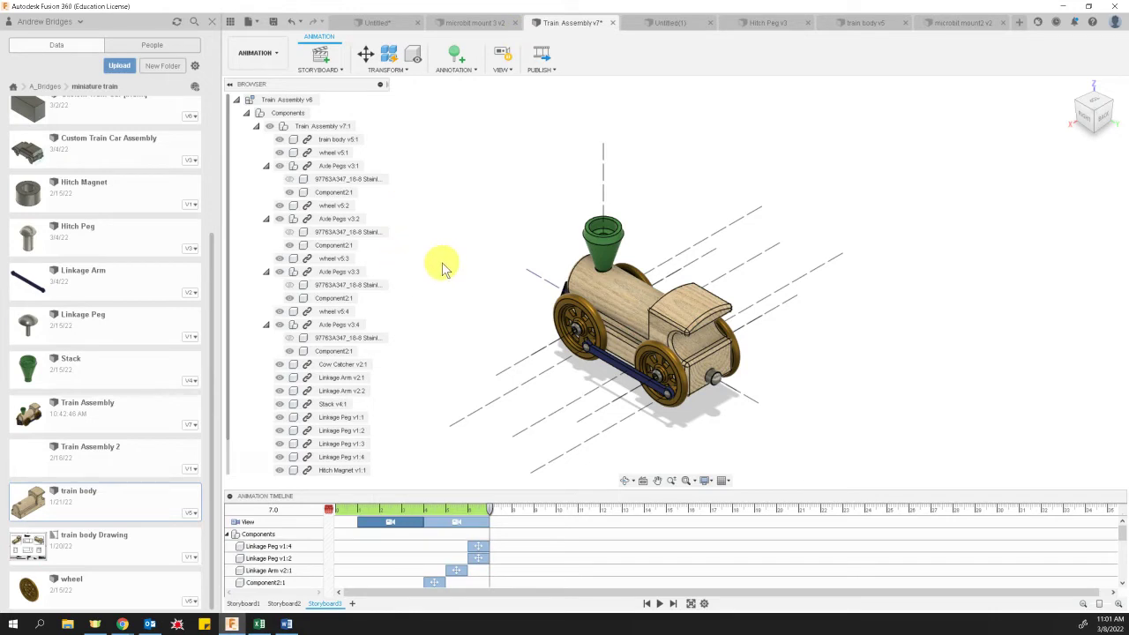
left_click(646, 603)
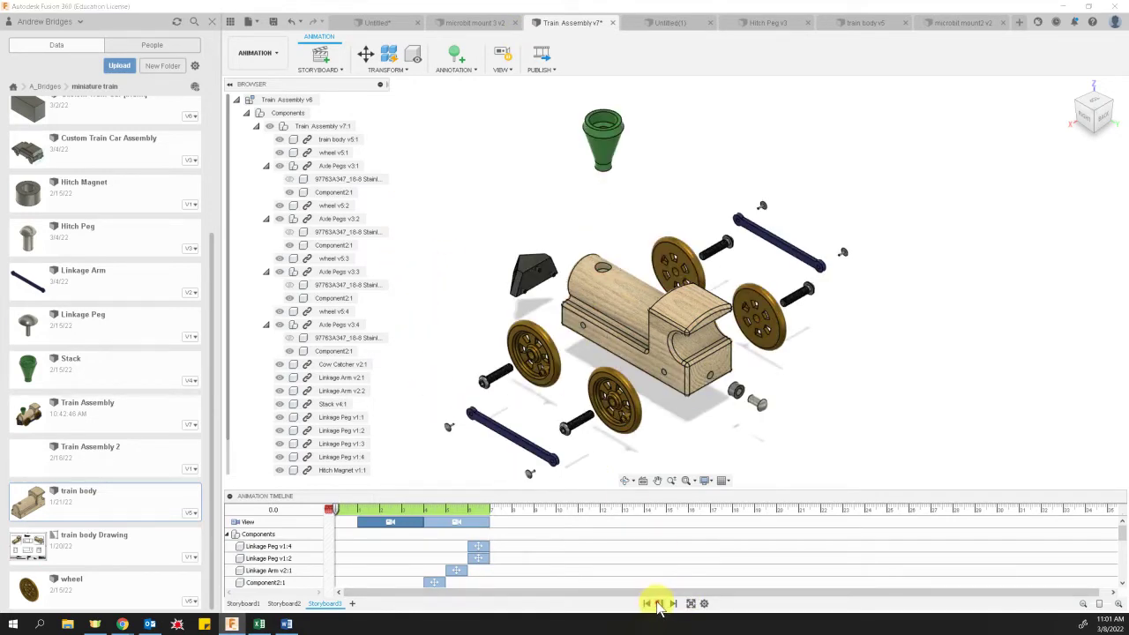
left_click(659, 603)
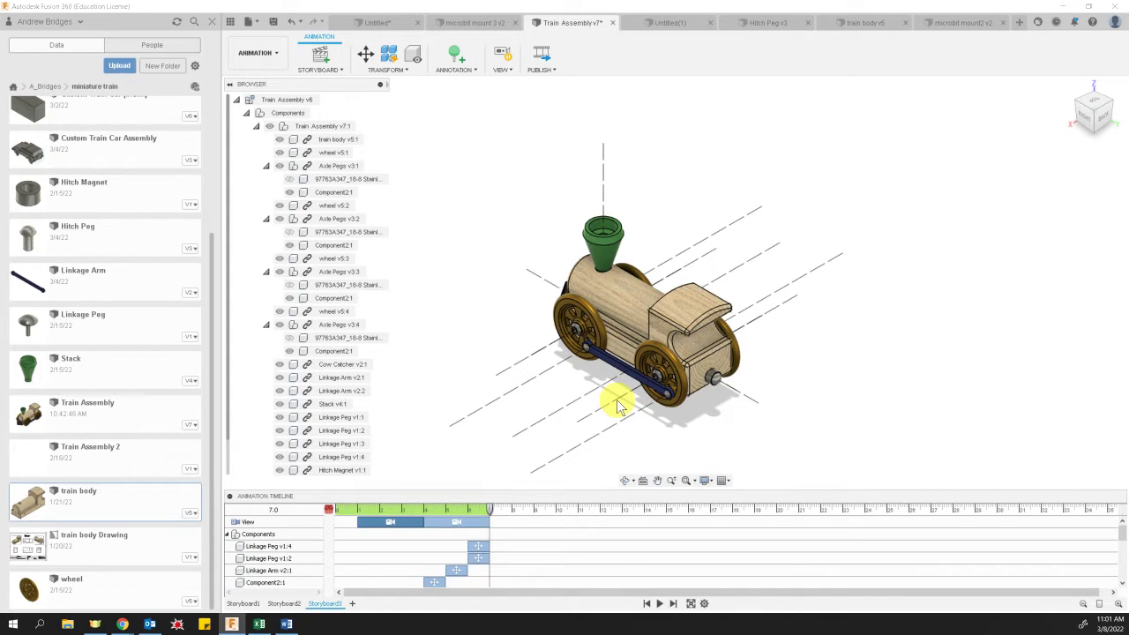
left_click(661, 607)
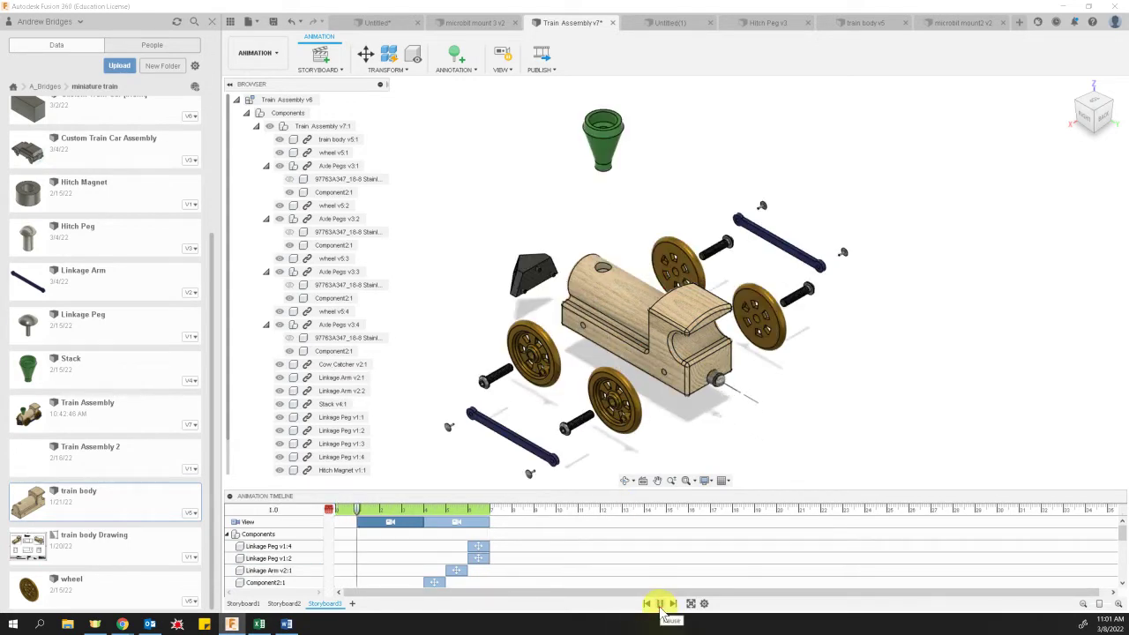
left_click(661, 605)
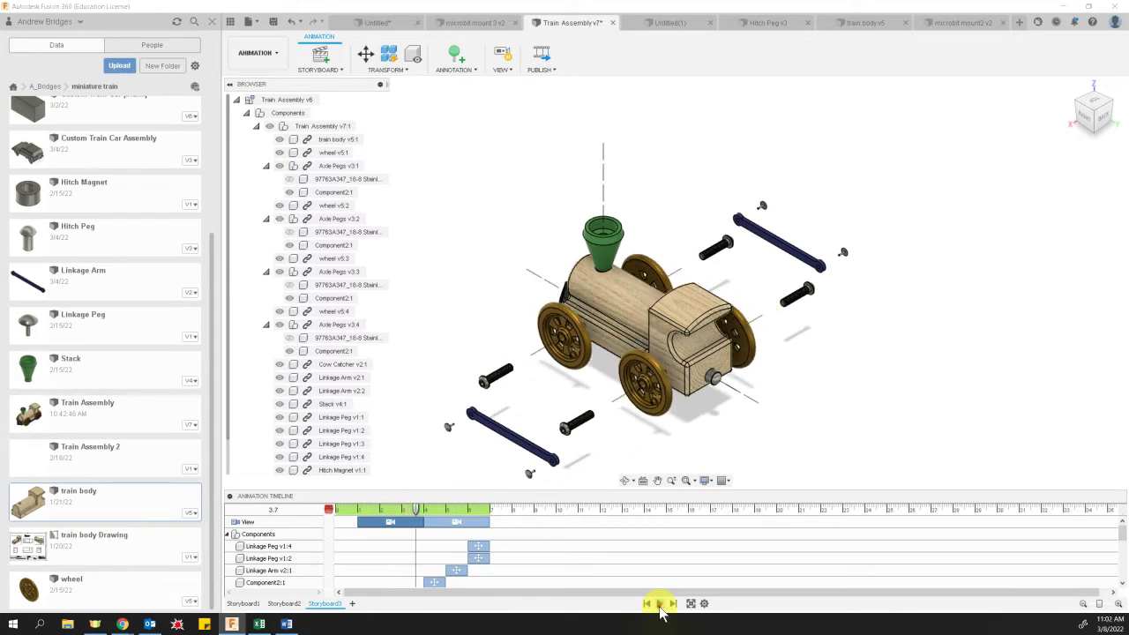
left_click(646, 604)
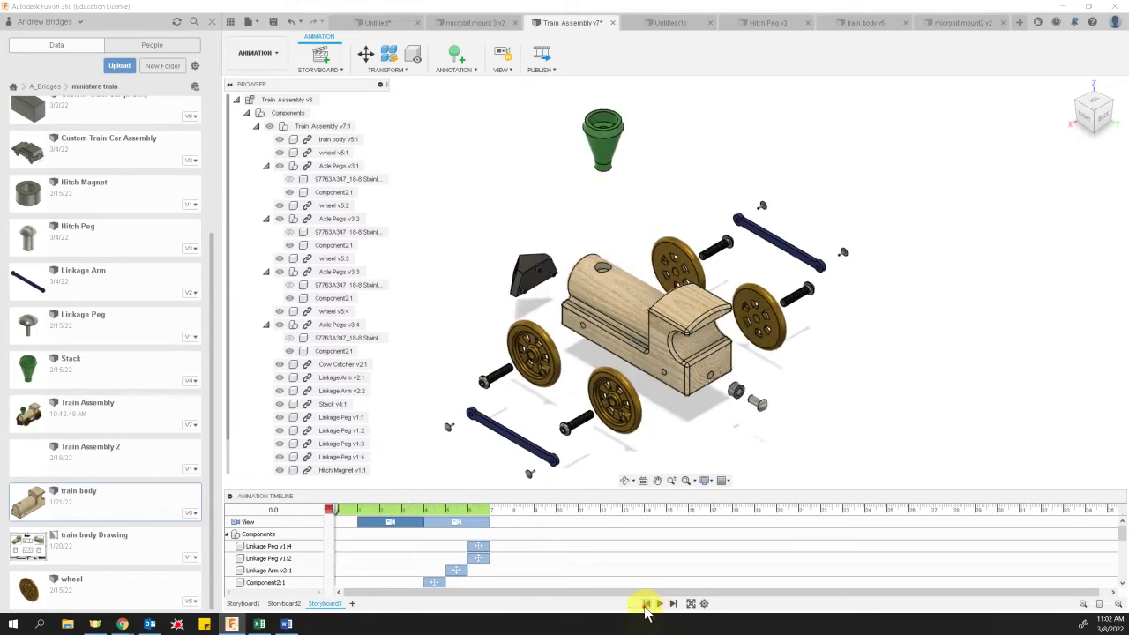
Reverse the order of Storyboard3 so the train comes apart, and play the animation
right_click(323, 607)
left_click(353, 564)
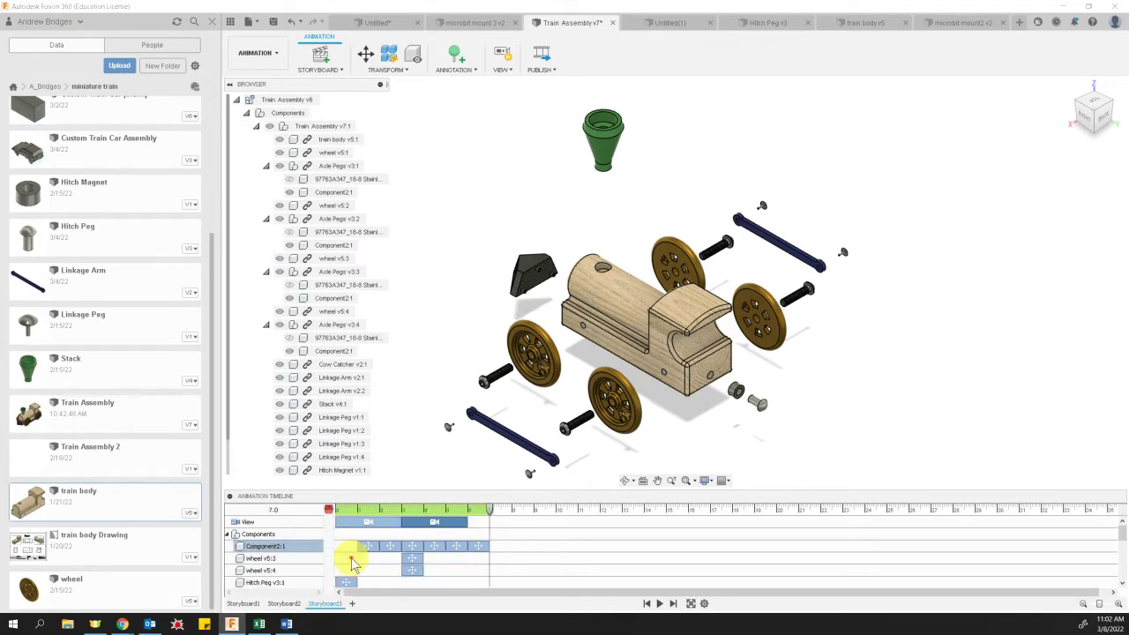
left_click(661, 604)
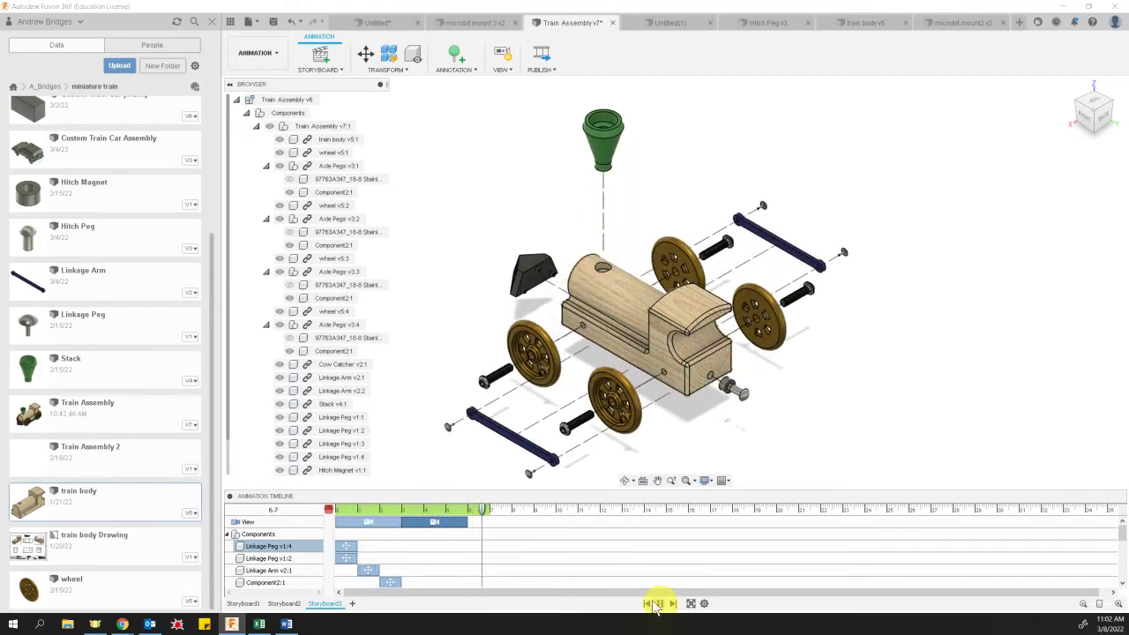
Reverse Storyboard3 back to the assembling order and play it through
right_click(330, 608)
left_click(372, 564)
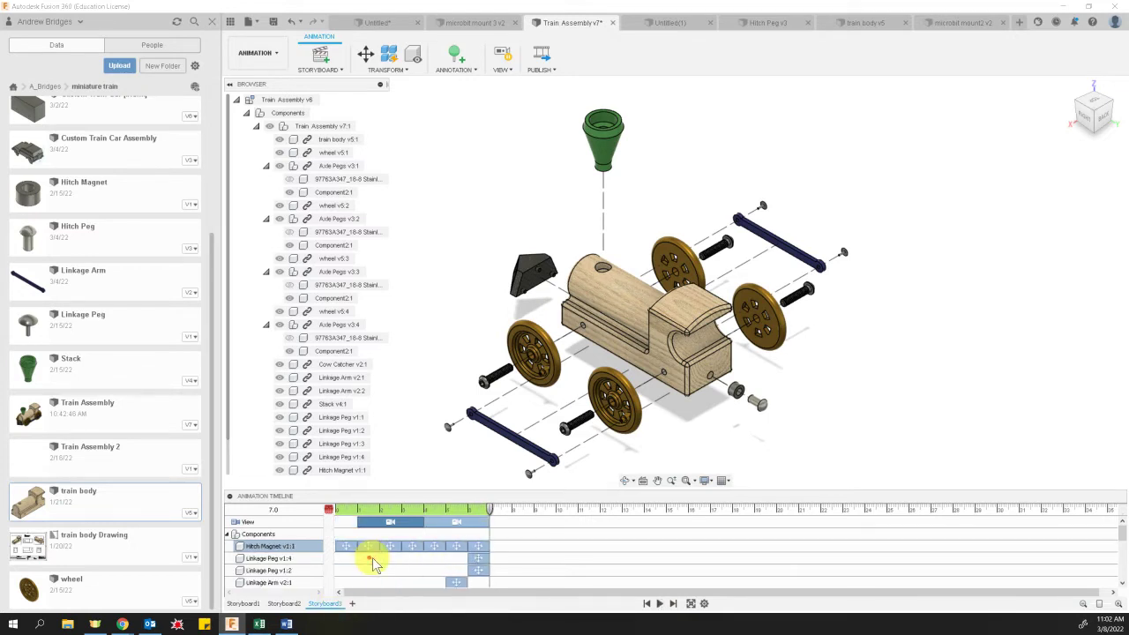
left_click(661, 605)
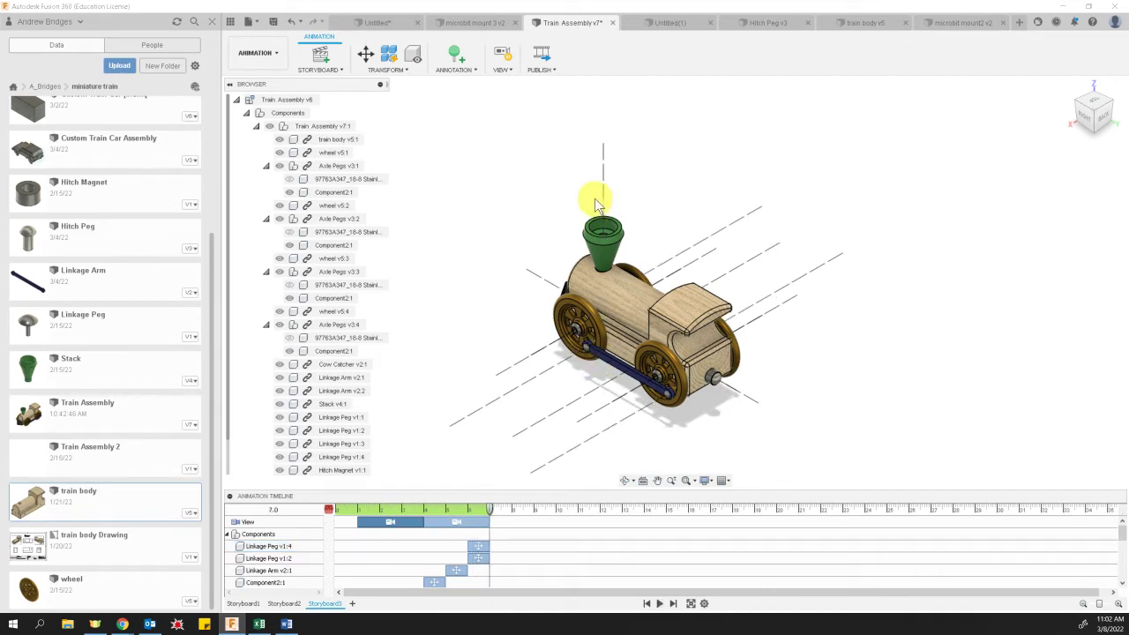
Save the Train Assembly file as a new version
left_click(276, 60)
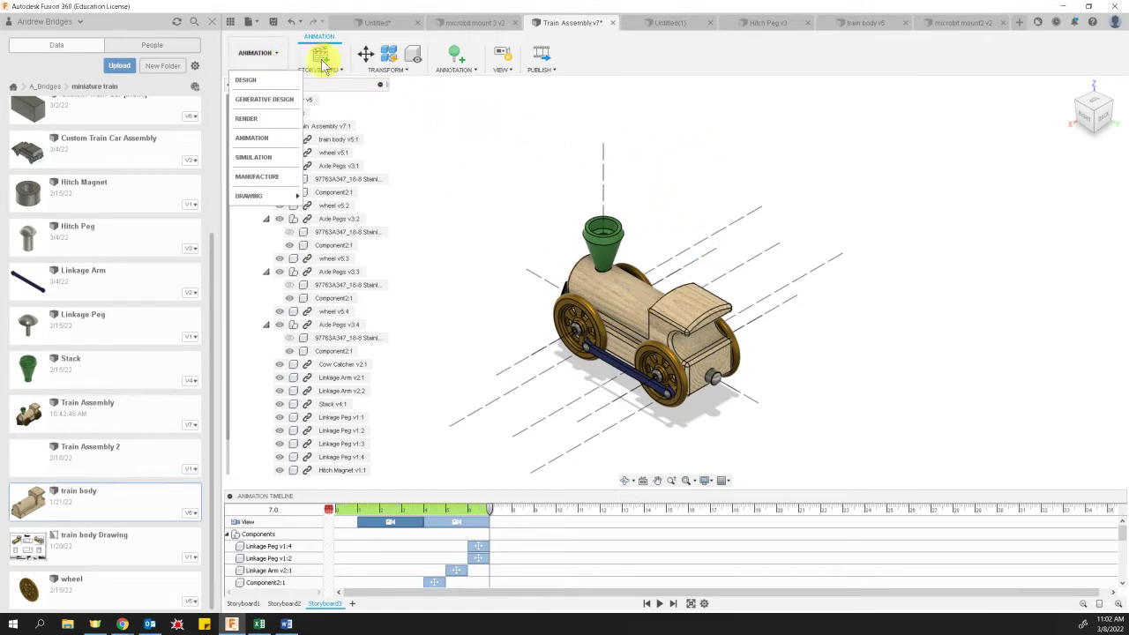
left_click(273, 21)
left_click(574, 324)
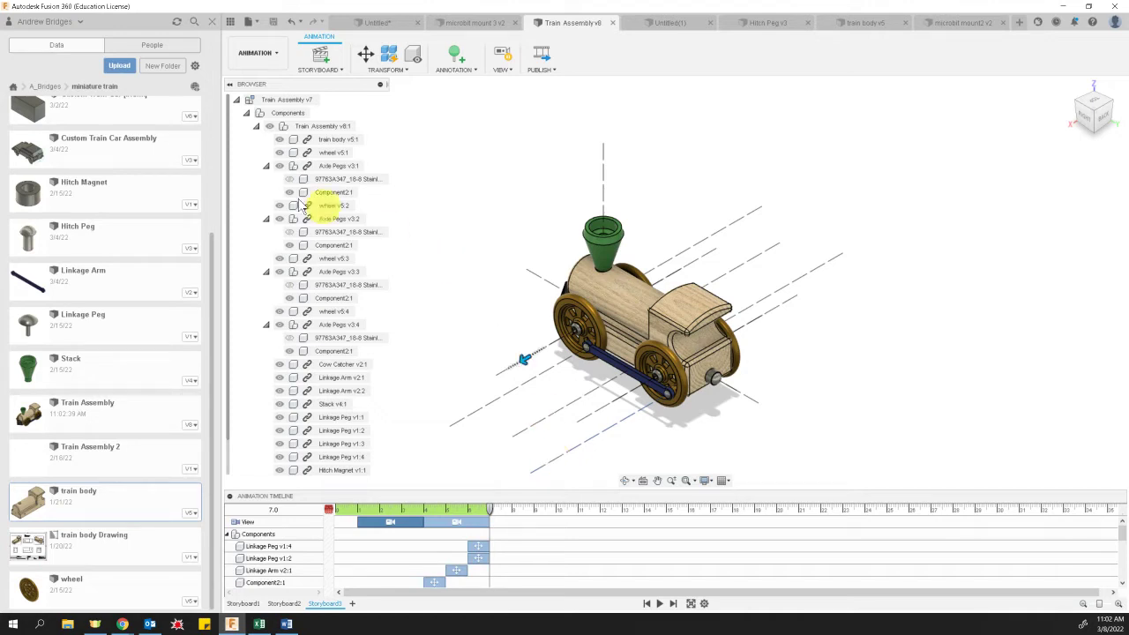
Switch to the Design workspace and orient the view to an isometric of the train's front
left_click(259, 55)
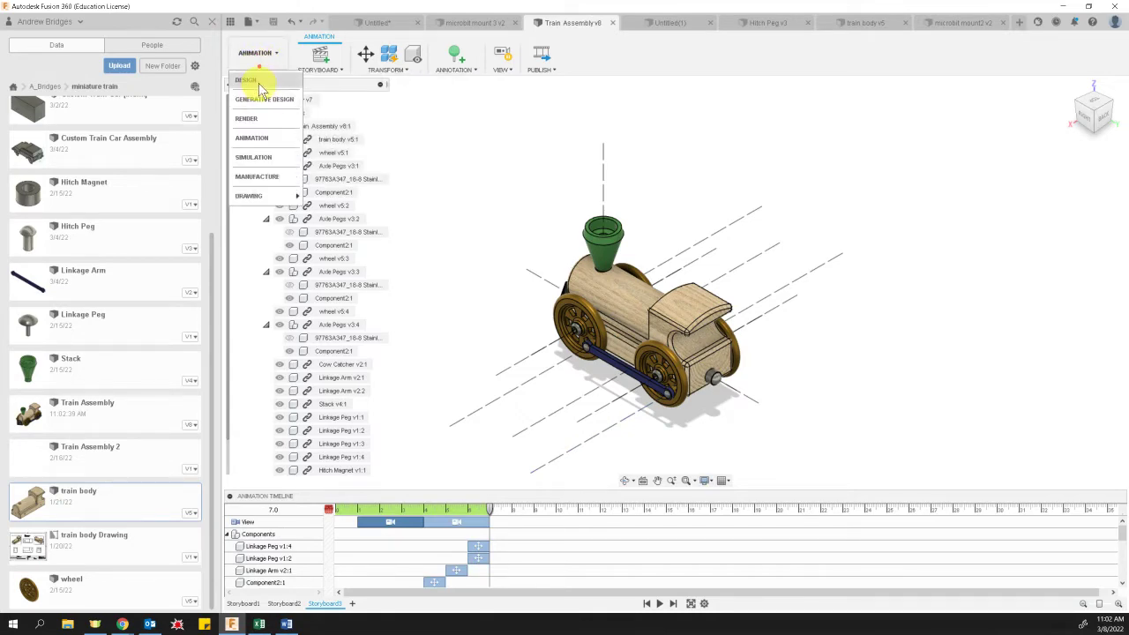
left_click(256, 80)
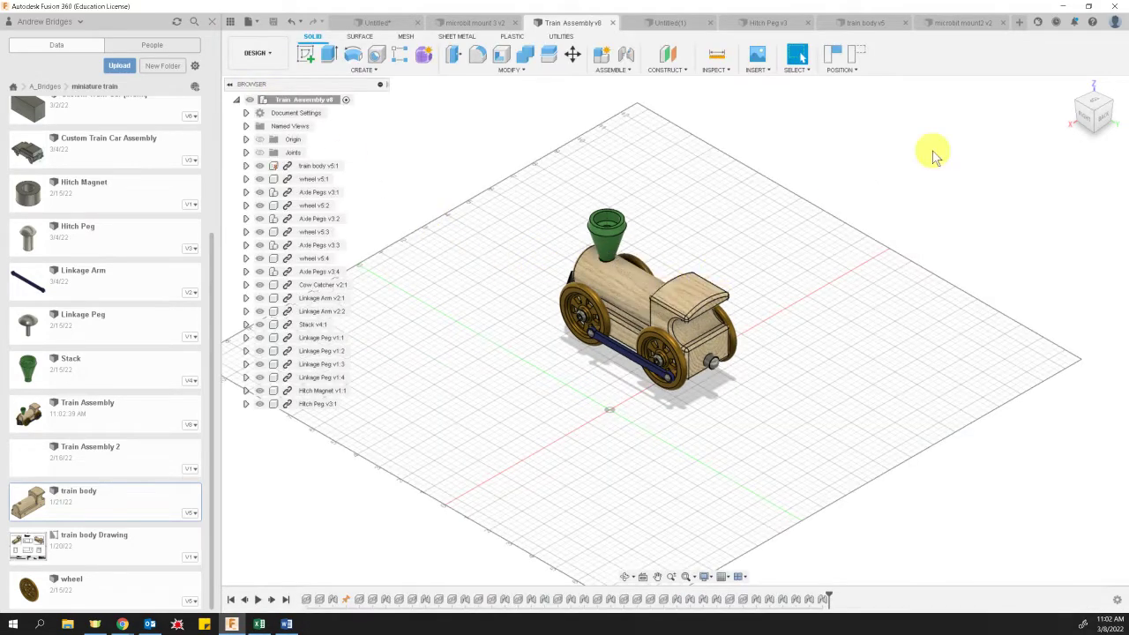
left_click(1100, 90)
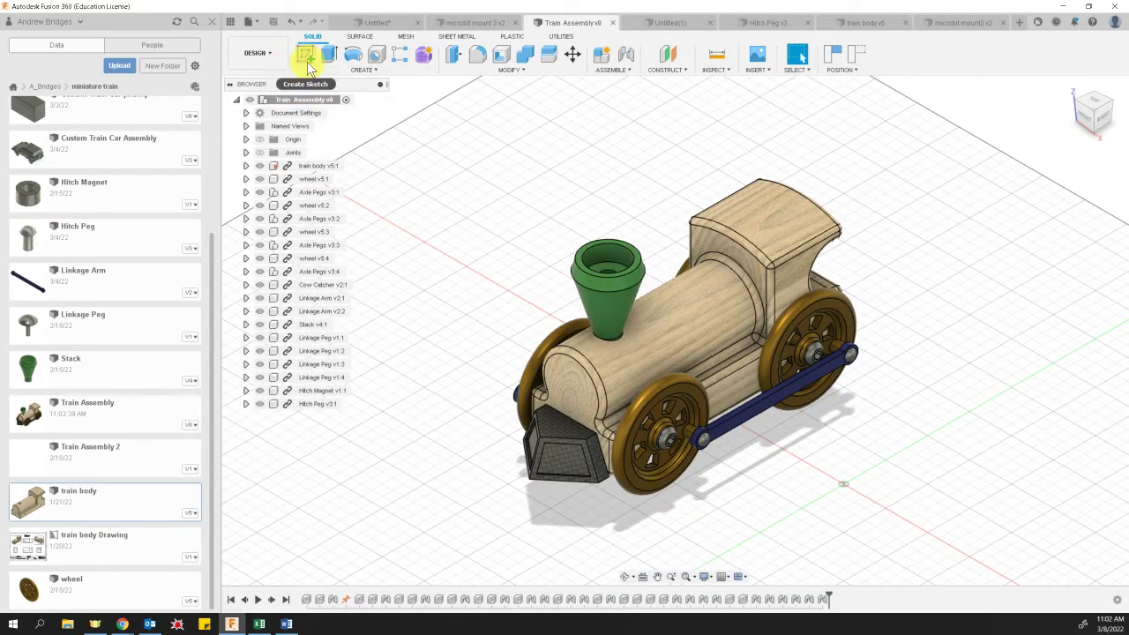
left_click(252, 22)
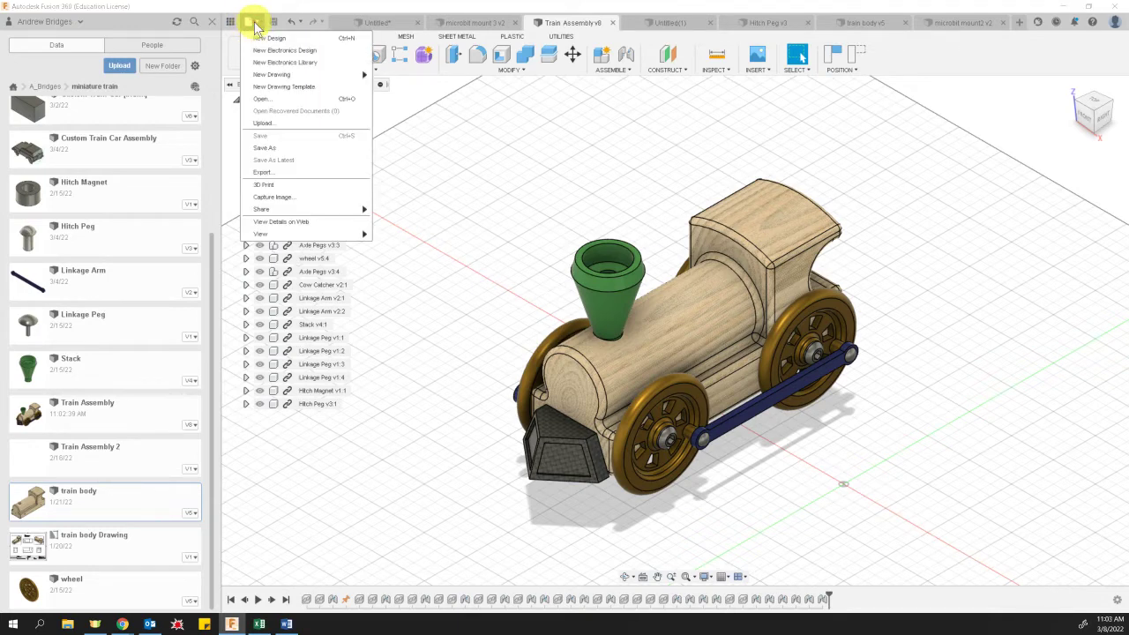
mouse_move(300, 78)
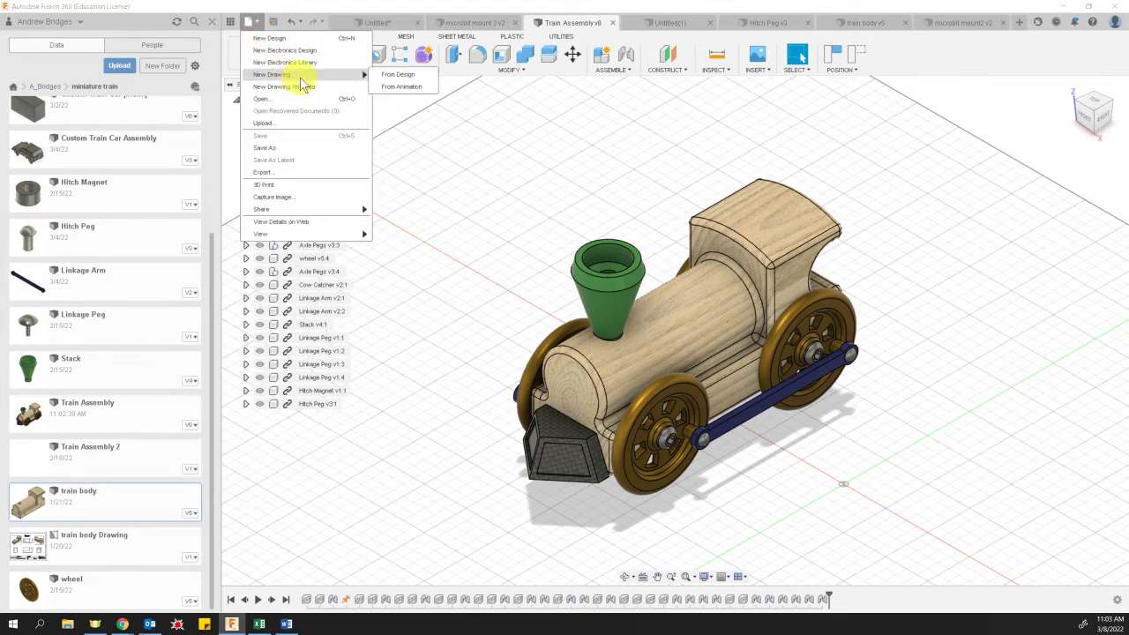
left_click(415, 88)
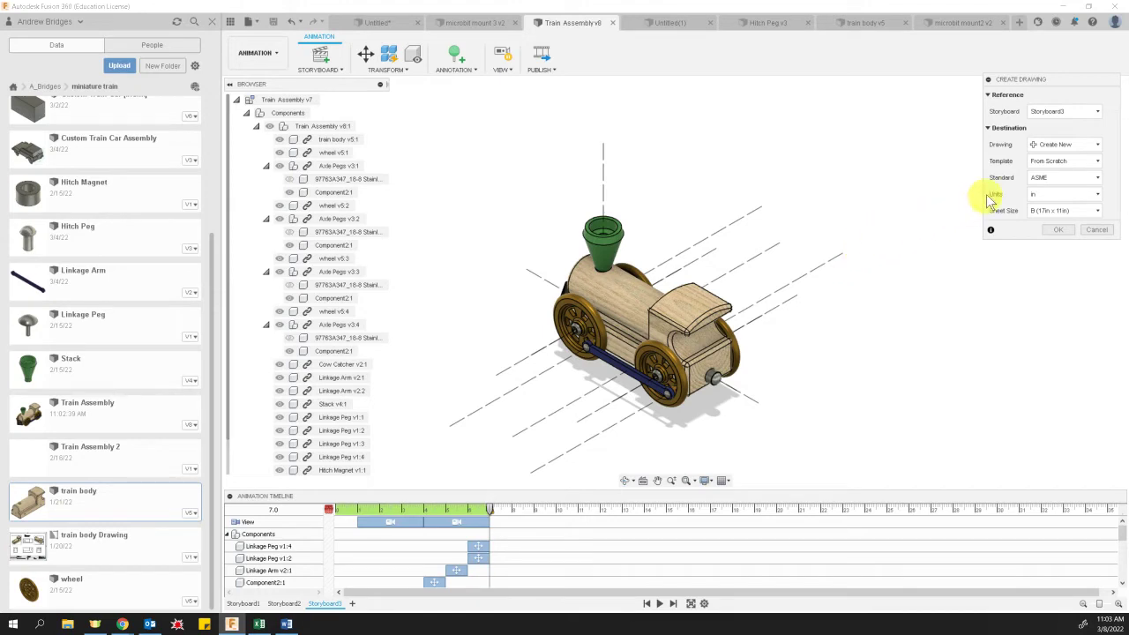
left_click(1047, 164)
left_click(1061, 194)
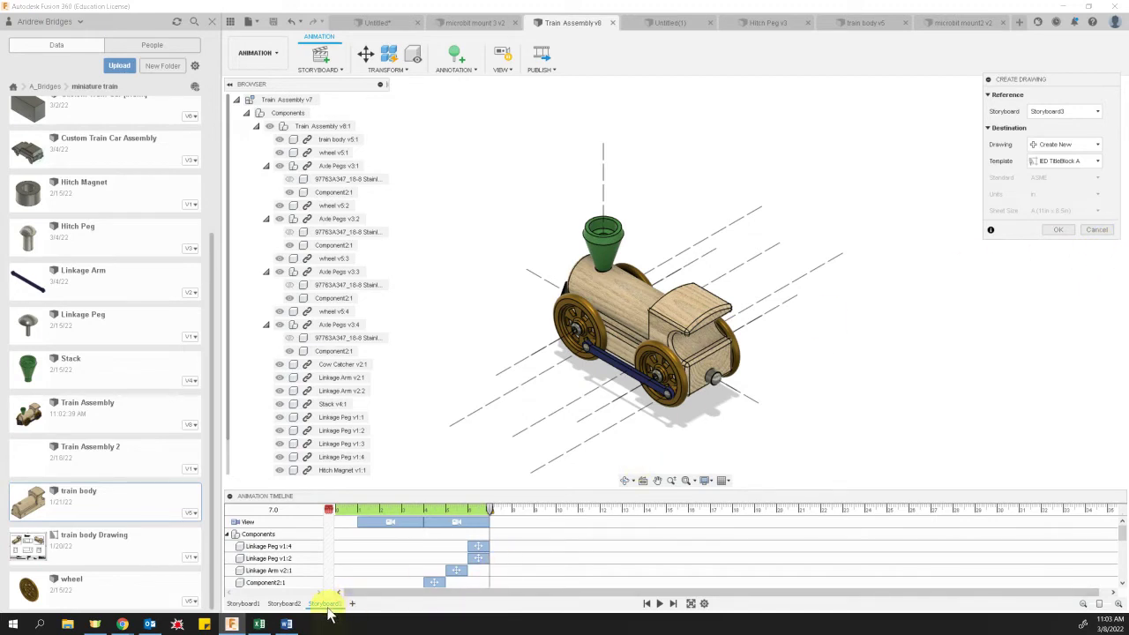
left_click(1099, 232)
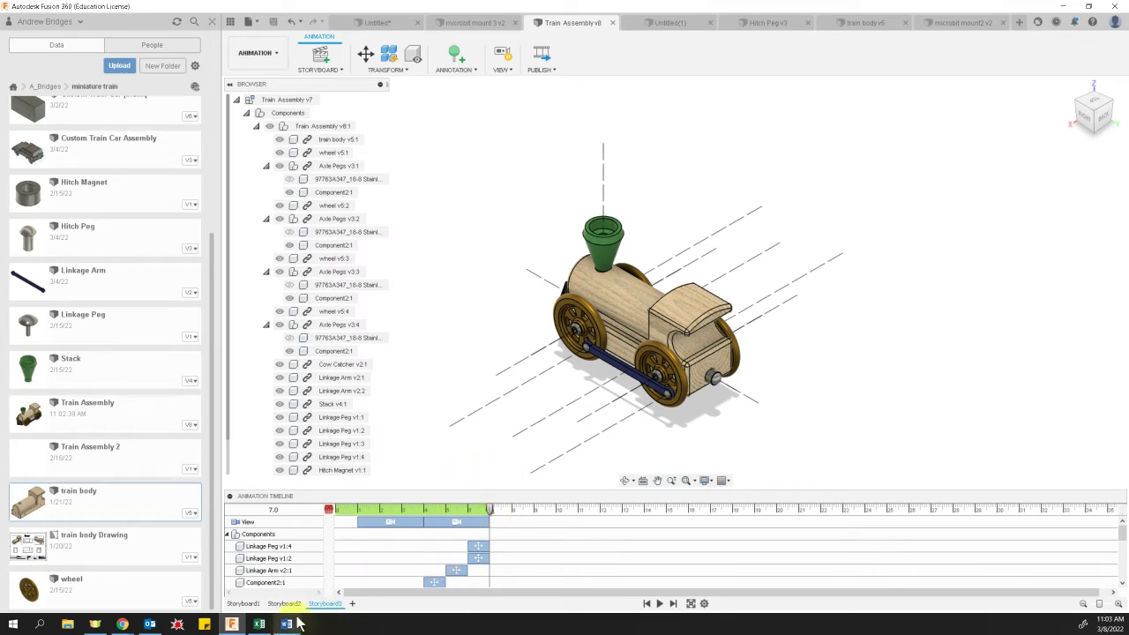
Reverse Storyboard3 so it ends in the exploded state, and play it through to the end
right_click(323, 603)
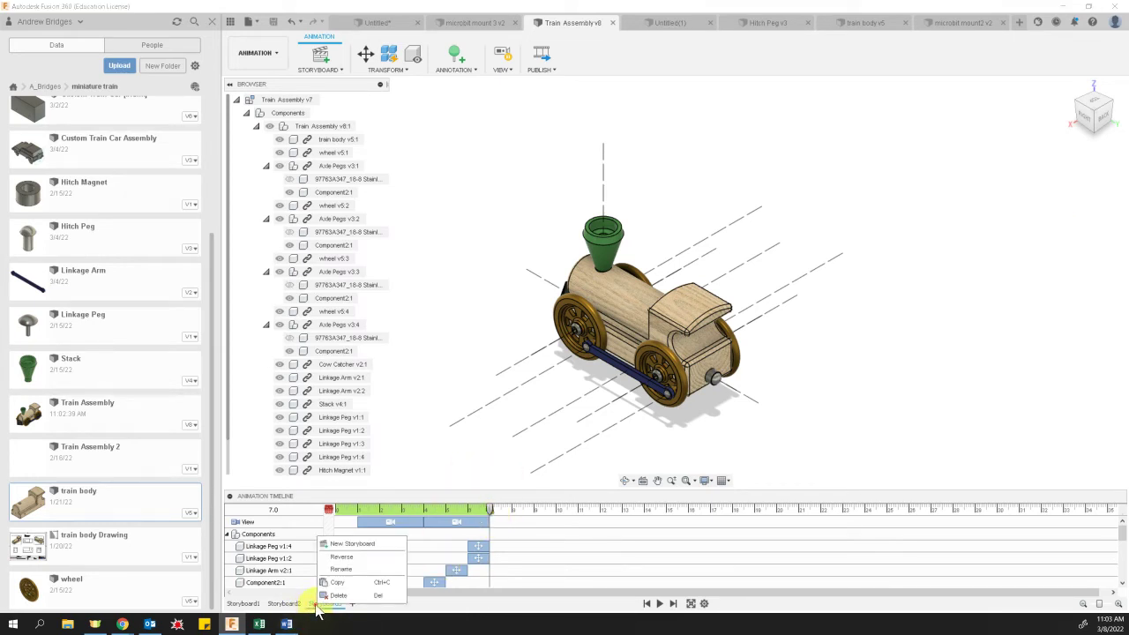
left_click(341, 557)
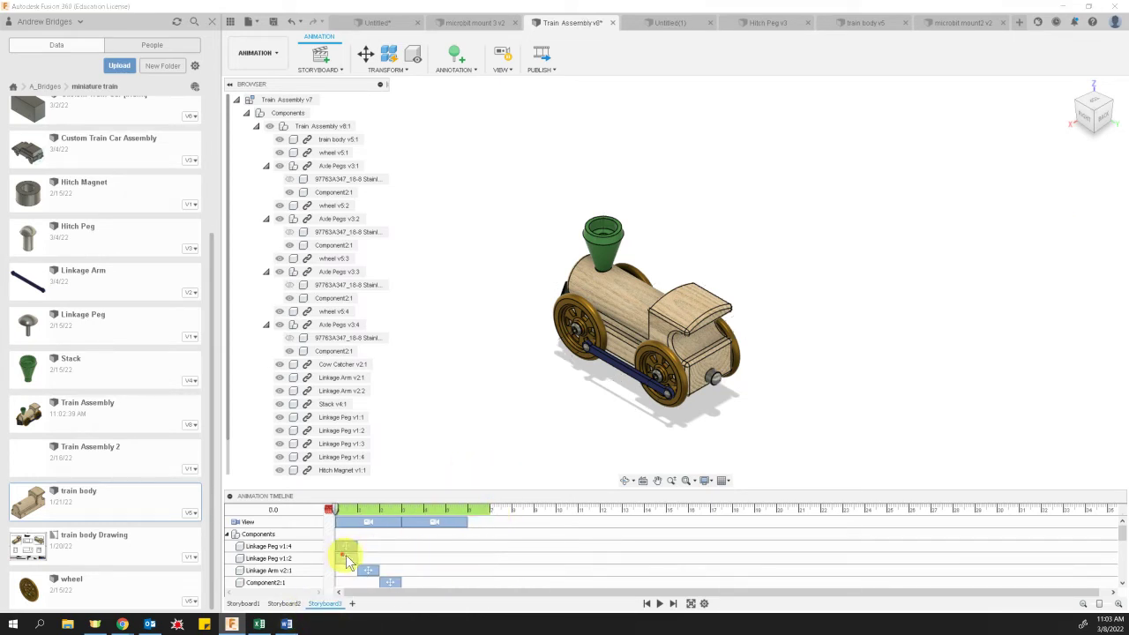
left_click(661, 607)
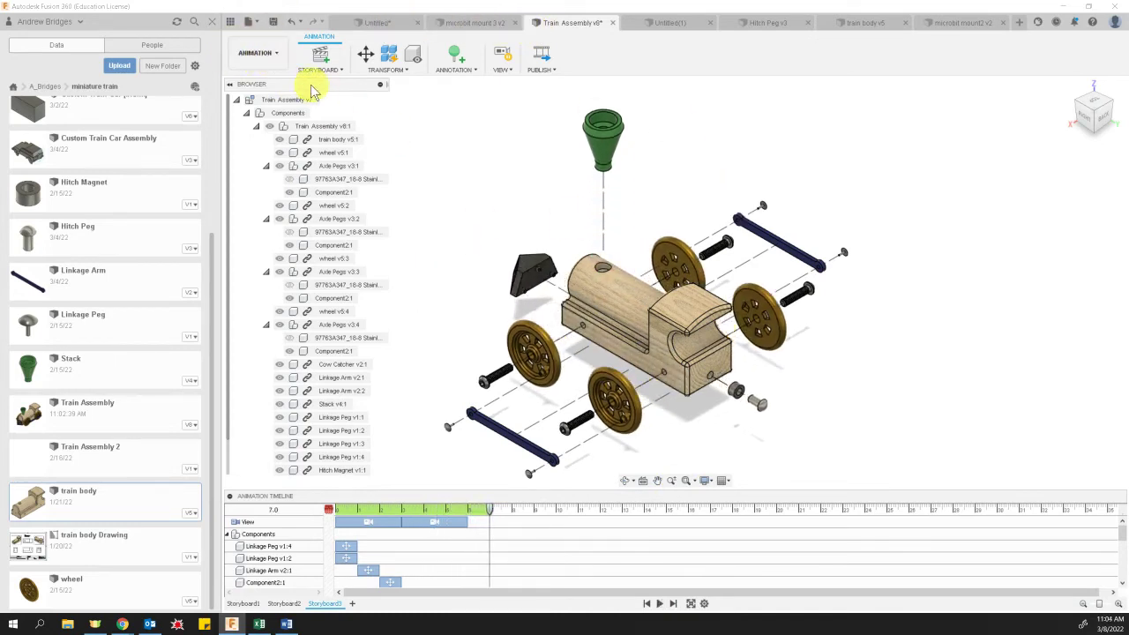
Create a new drawing from the animation, referencing Storyboard3 and using the IED TitleBlock A template
left_click(255, 56)
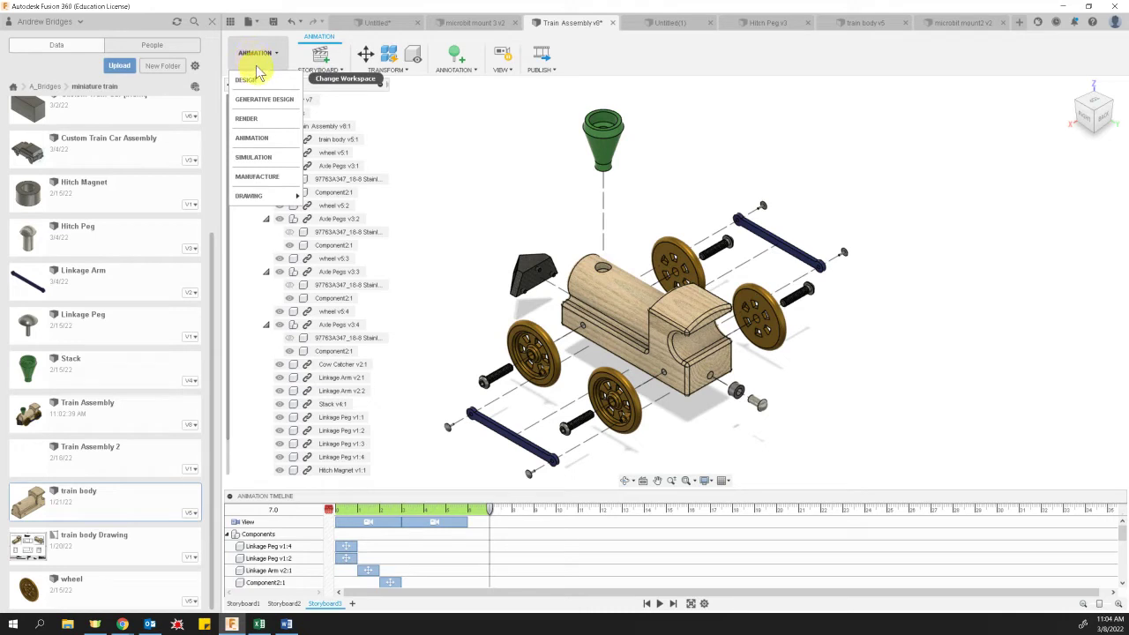
left_click(255, 23)
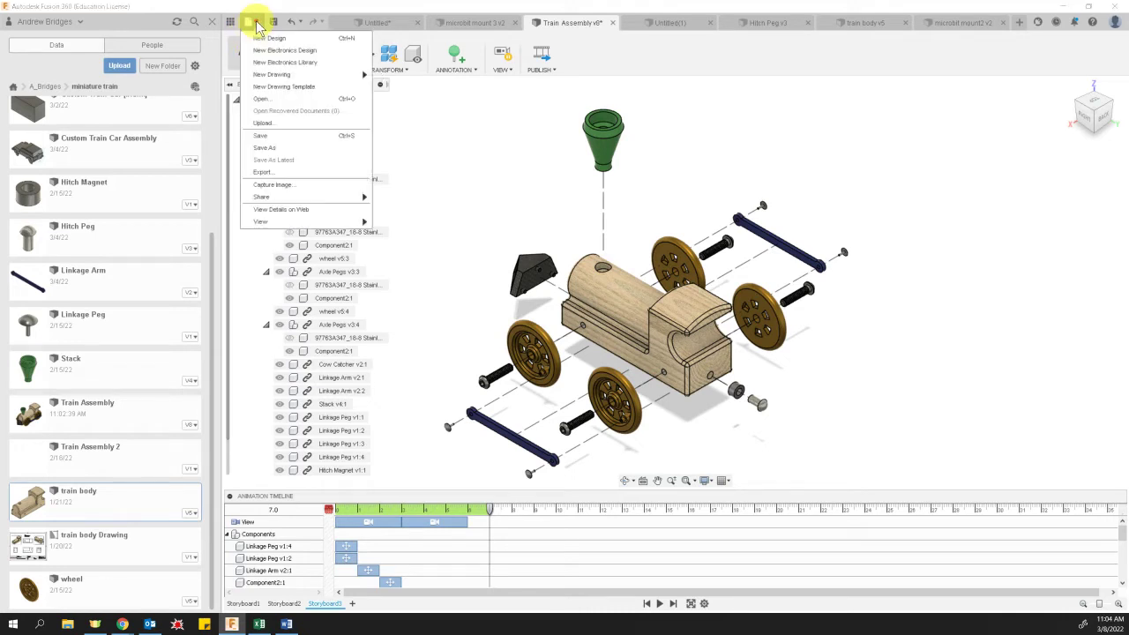
mouse_move(279, 75)
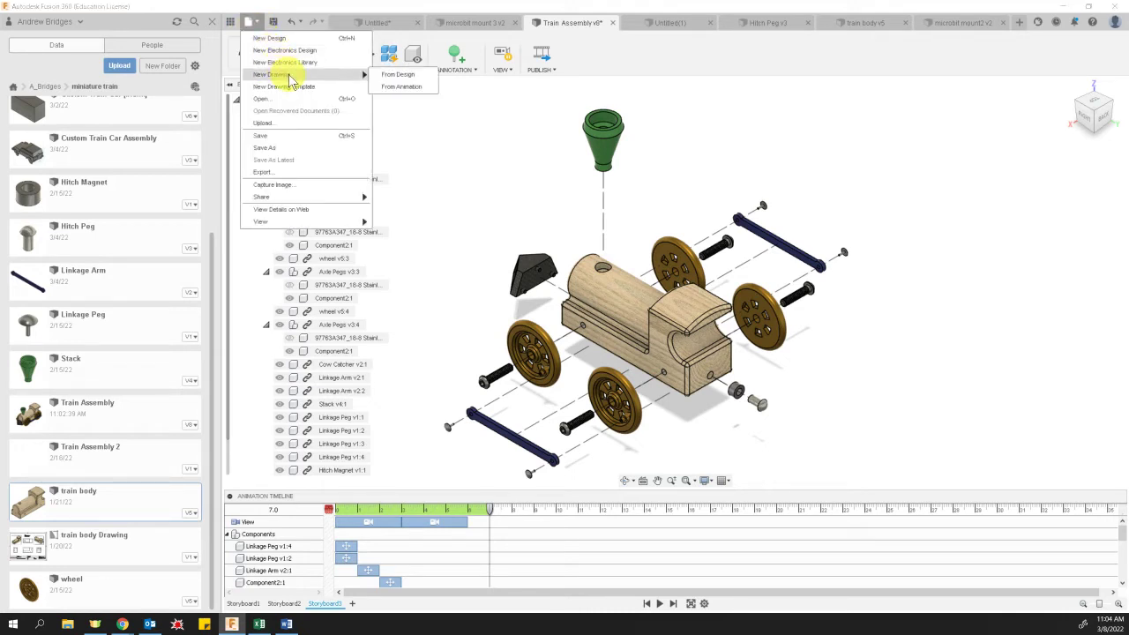
left_click(393, 85)
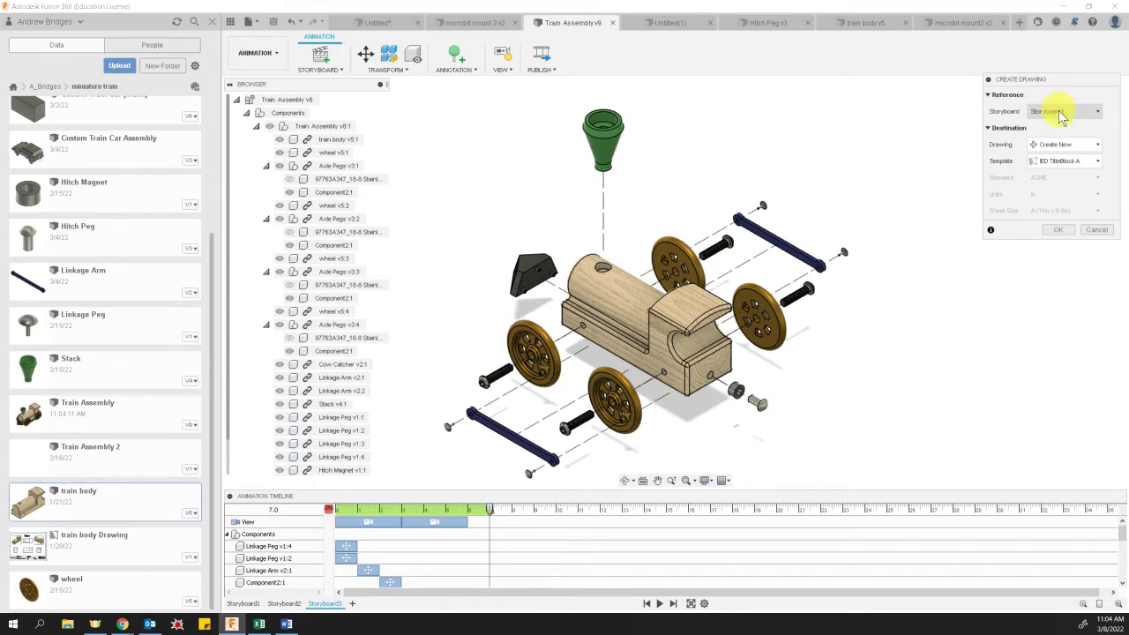
left_click(1069, 161)
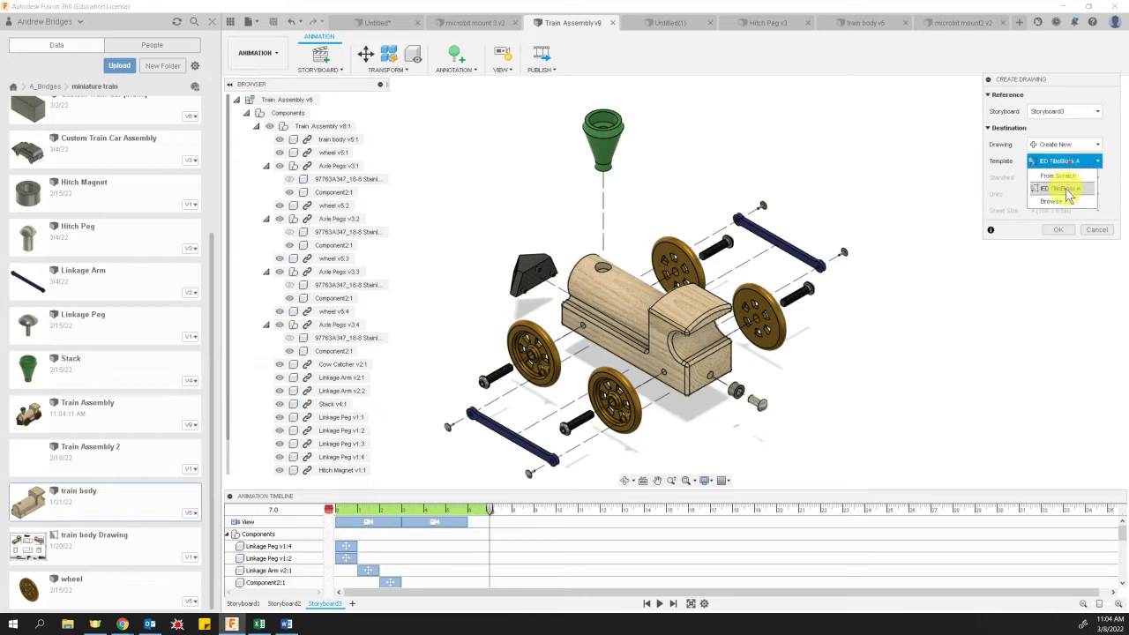
left_click(1067, 190)
left_click(1062, 230)
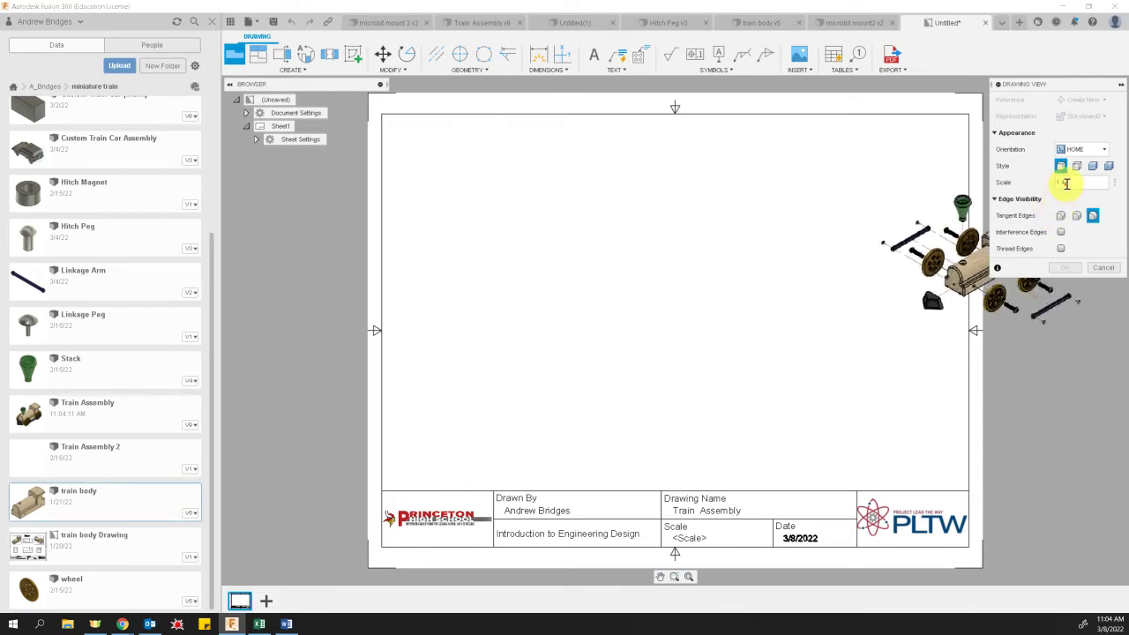
Place the exploded train's base view centred on the sheet at 3/5 scale with the Shaded style
left_click(1114, 182)
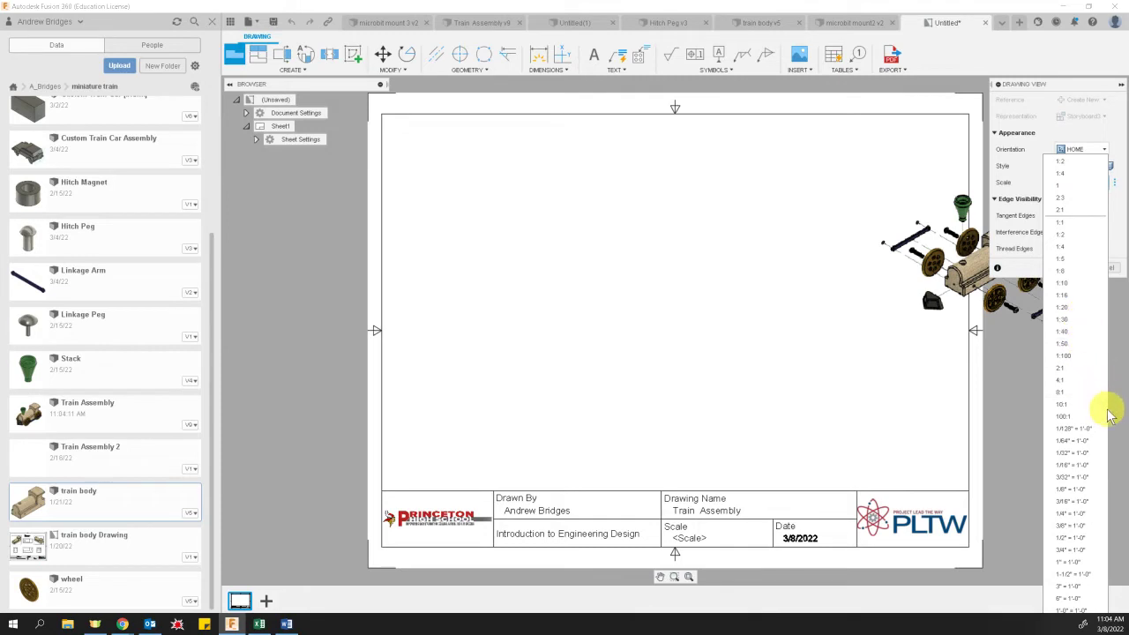
left_click(1083, 173)
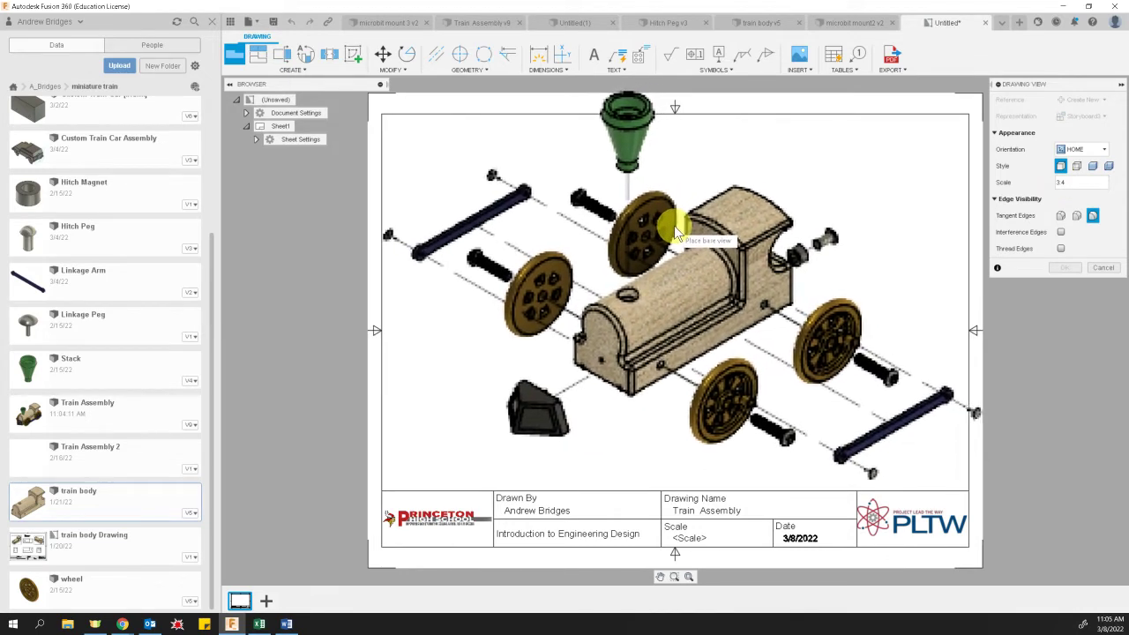
left_click(1070, 181)
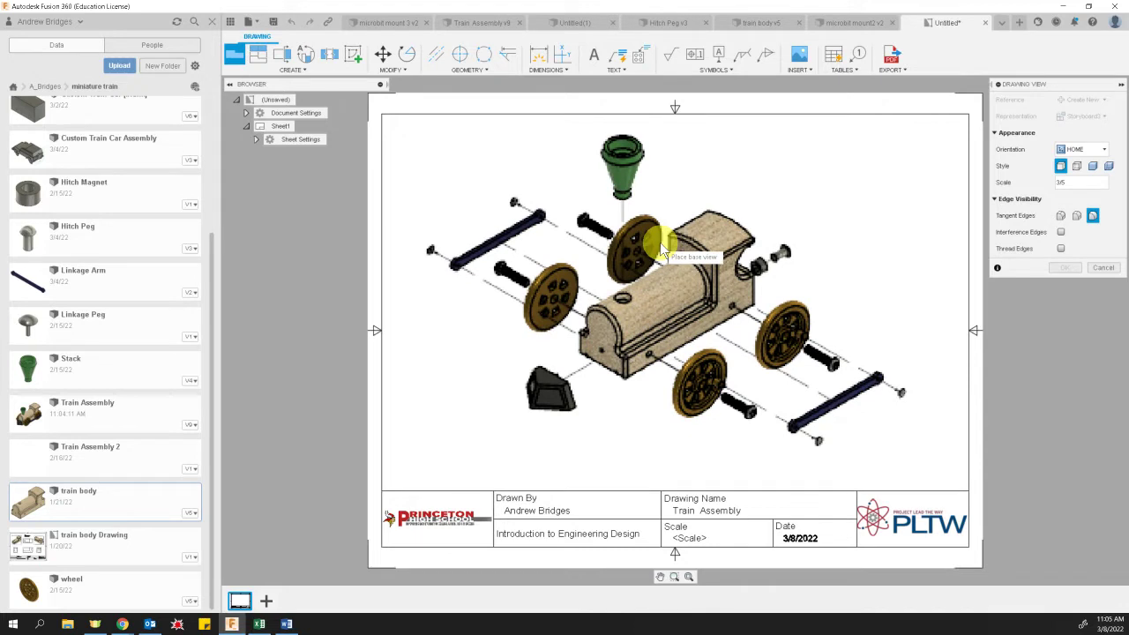
left_click(660, 242)
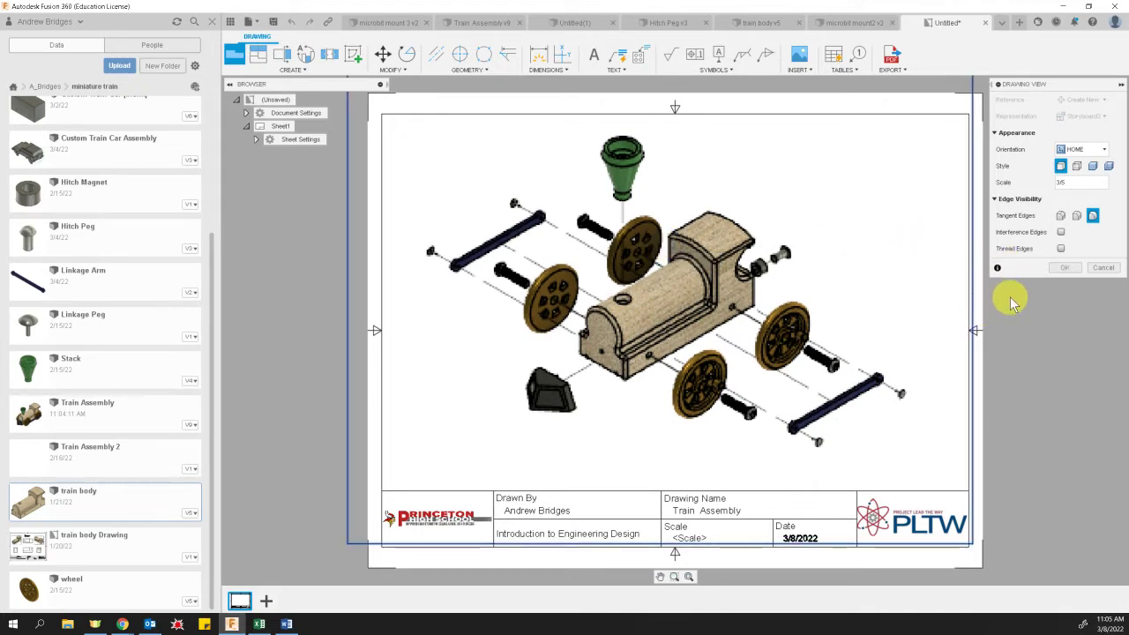
left_click(1094, 169)
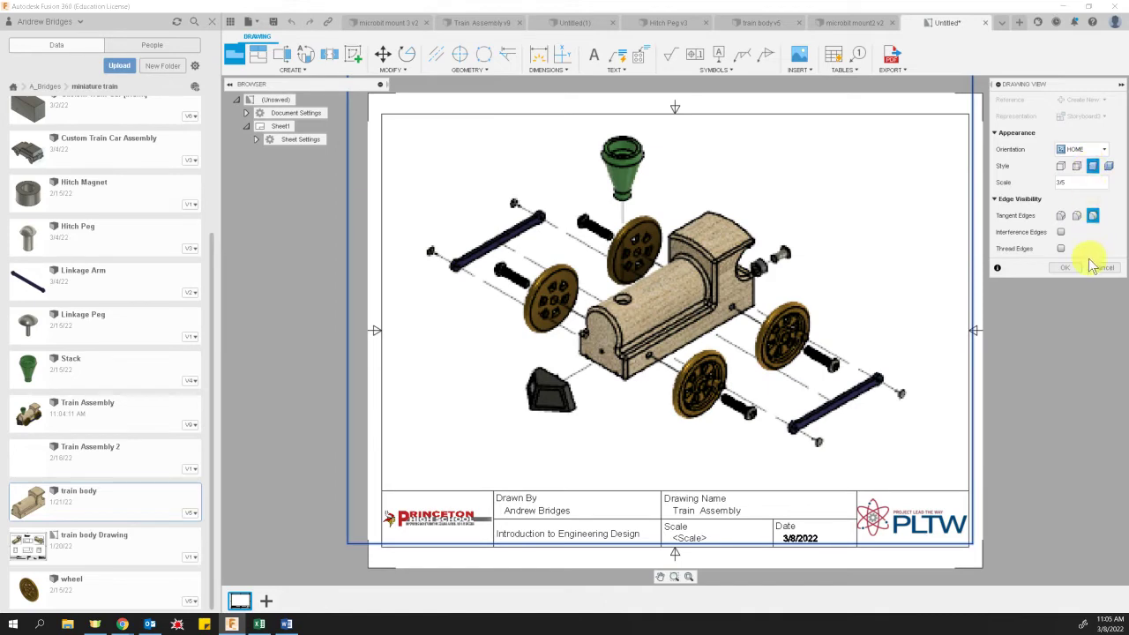
left_click(1062, 269)
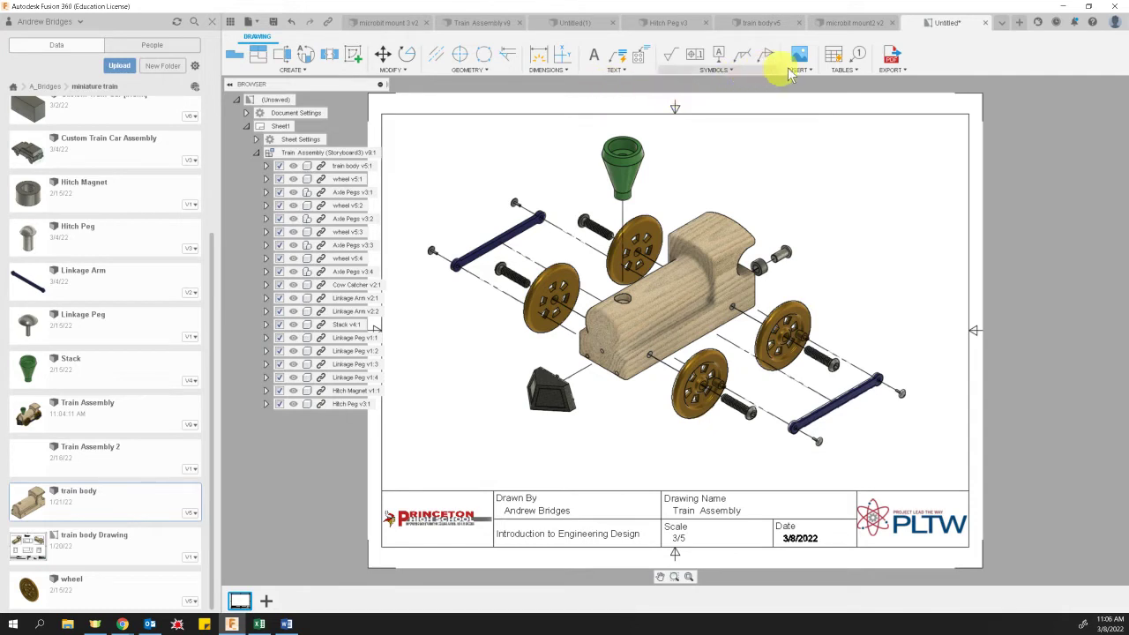
Insert an automatic parts list in the sheet border's upper-right corner and remove its Description column
left_click(835, 56)
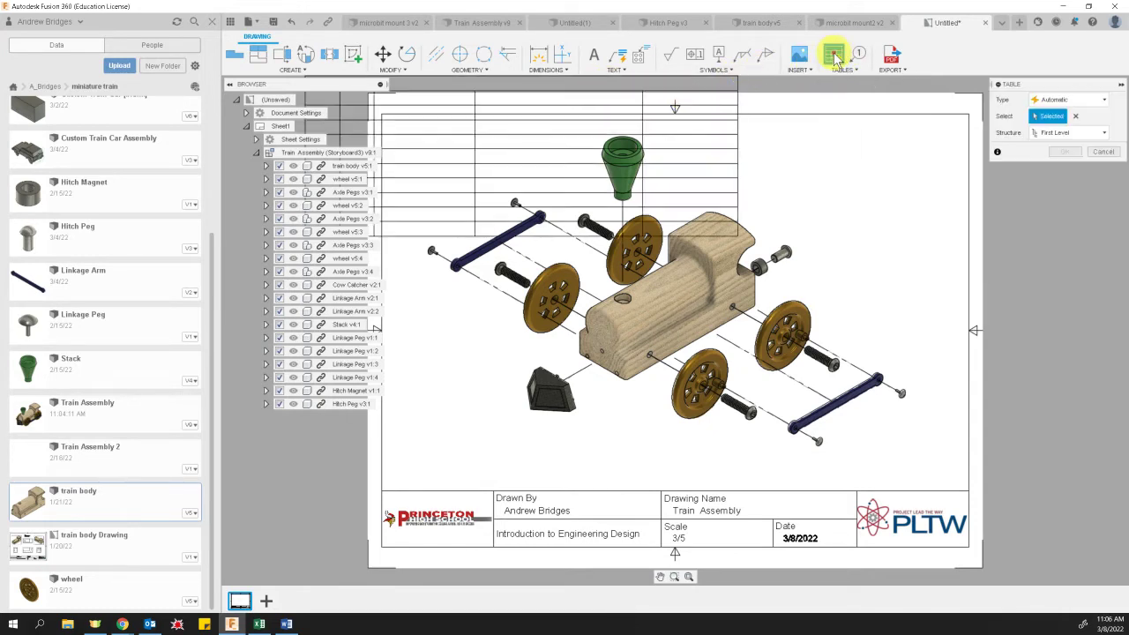
left_click(970, 118)
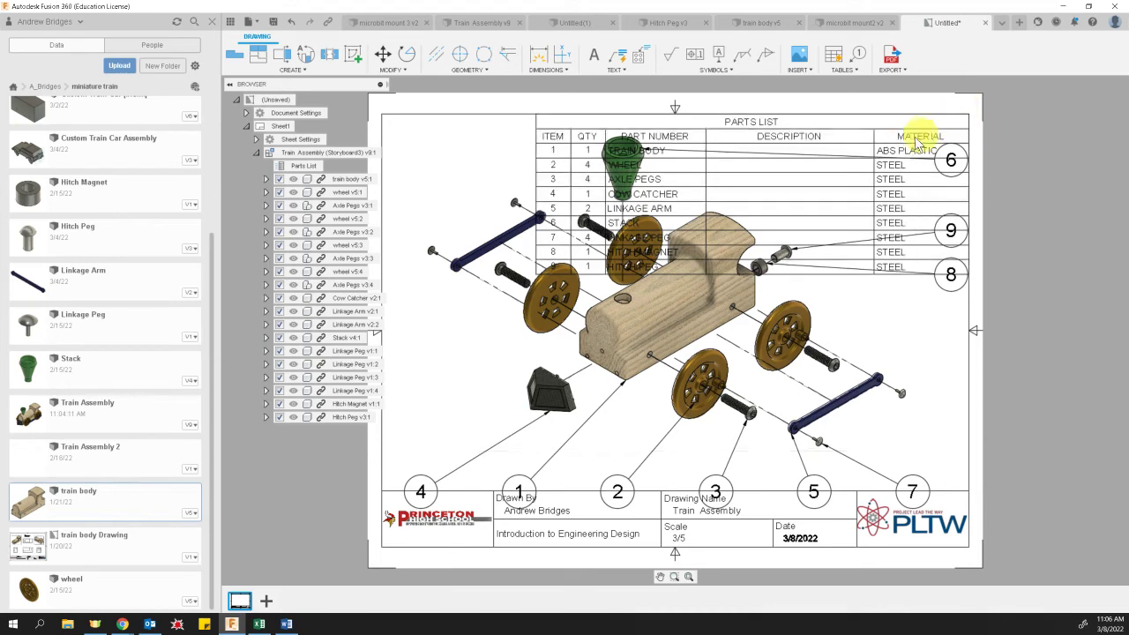
double_click(770, 122)
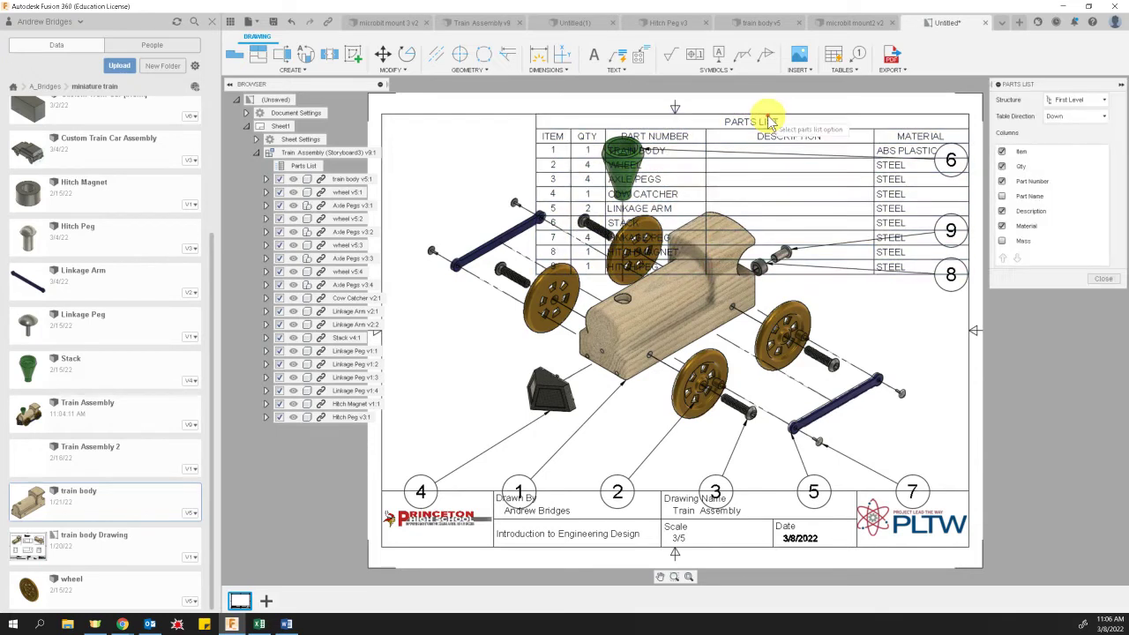
left_click(1002, 211)
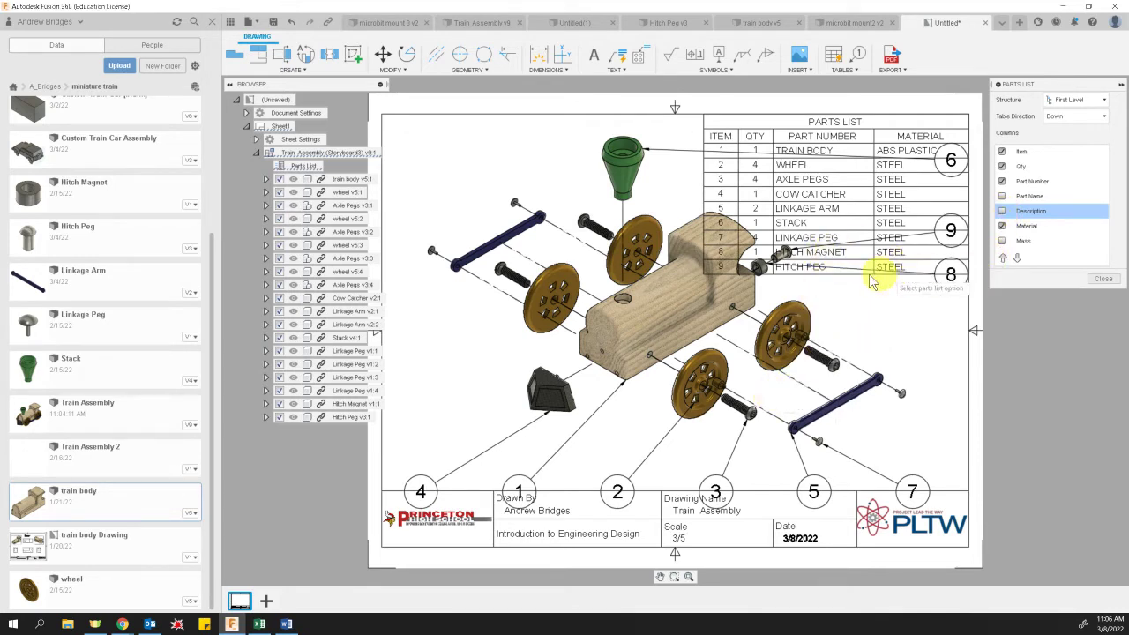
left_click(1105, 280)
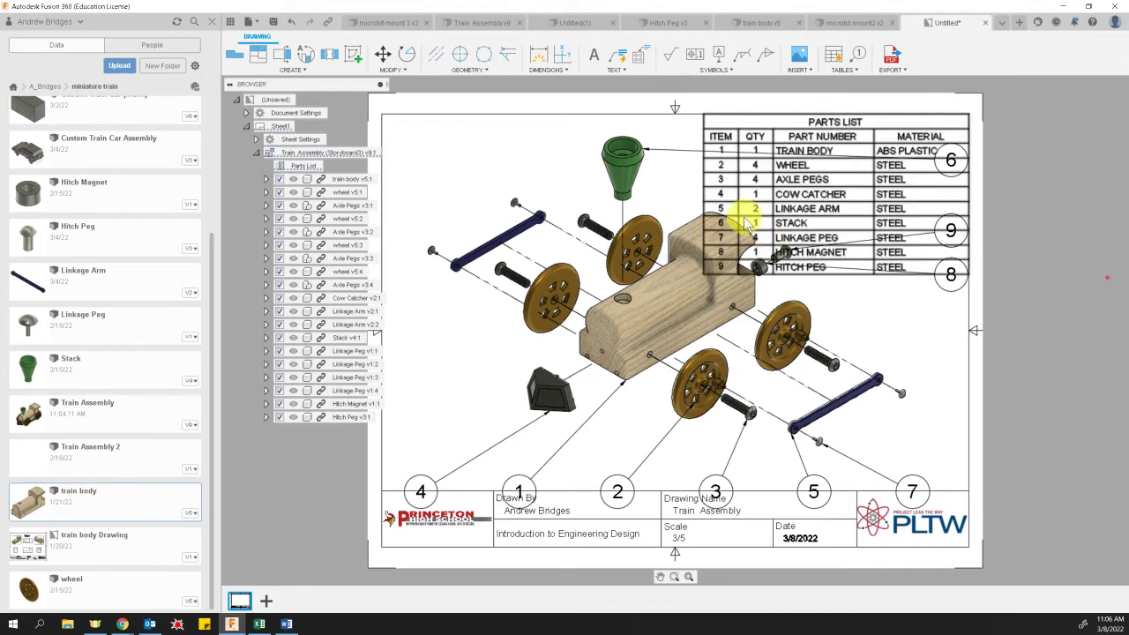
Shift the parts list up and to the right, past the sheet border
left_click(764, 222)
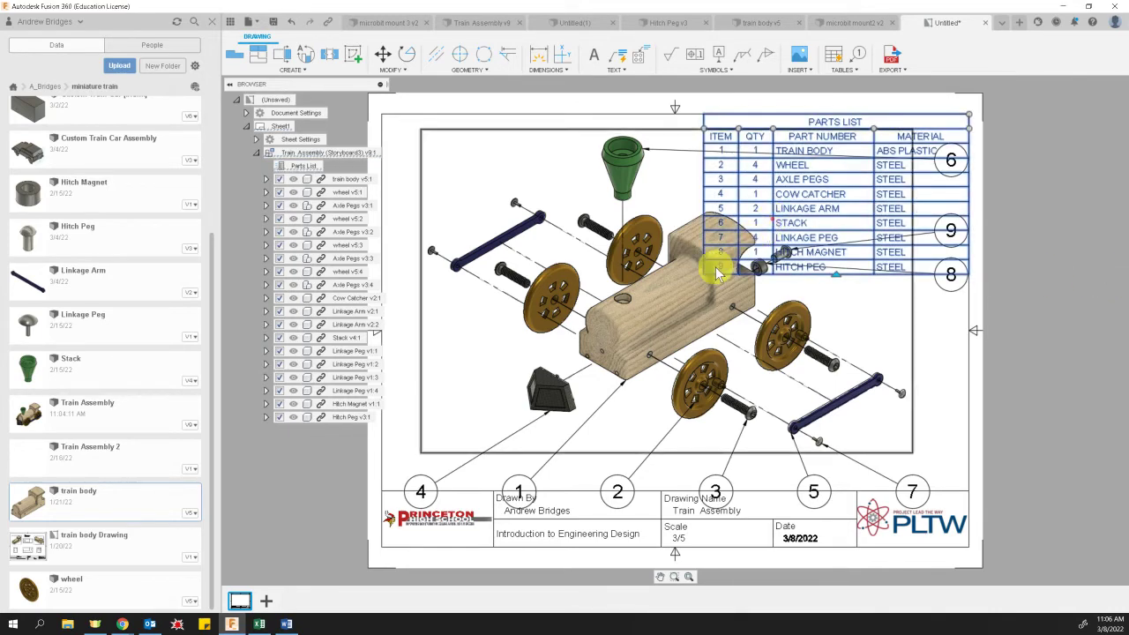
left_click_drag(705, 281, 729, 262)
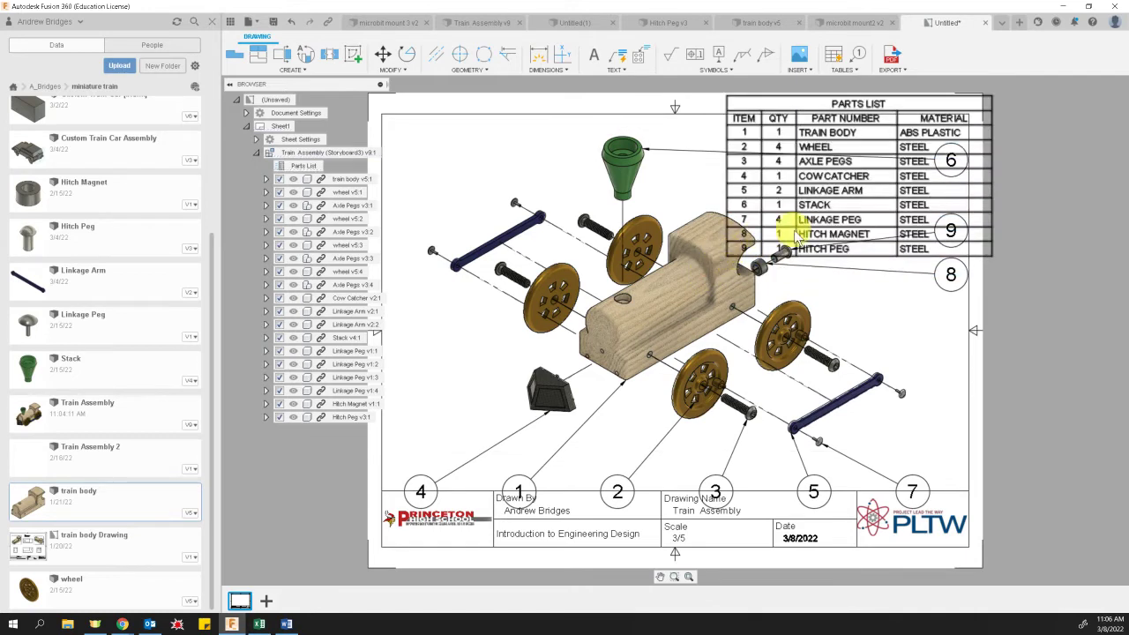
double_click(924, 159)
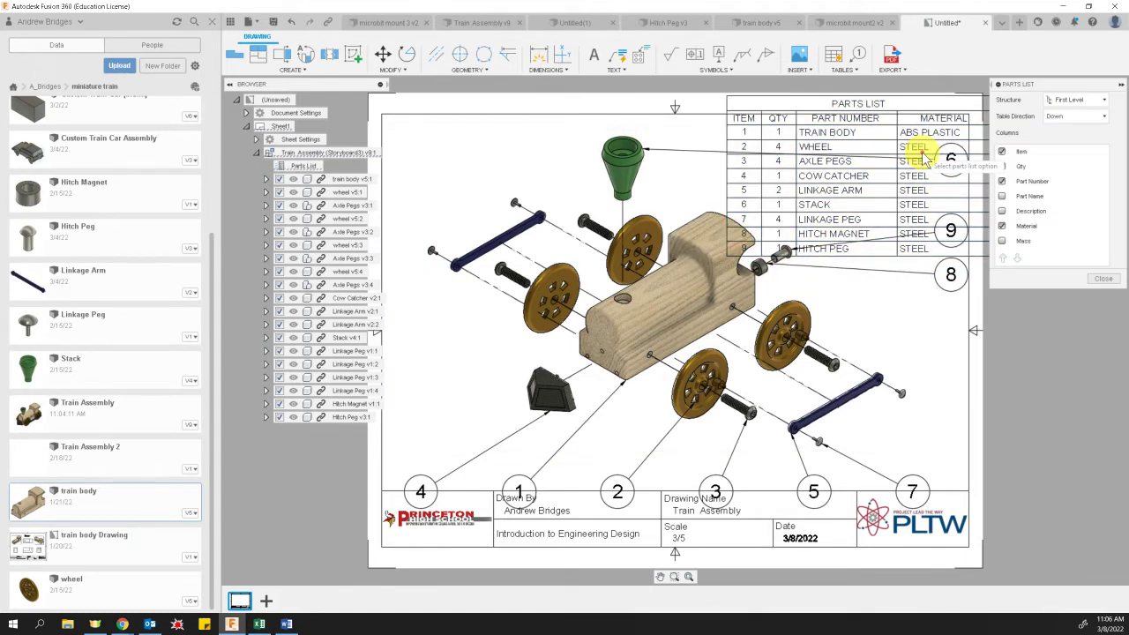
left_click(1103, 278)
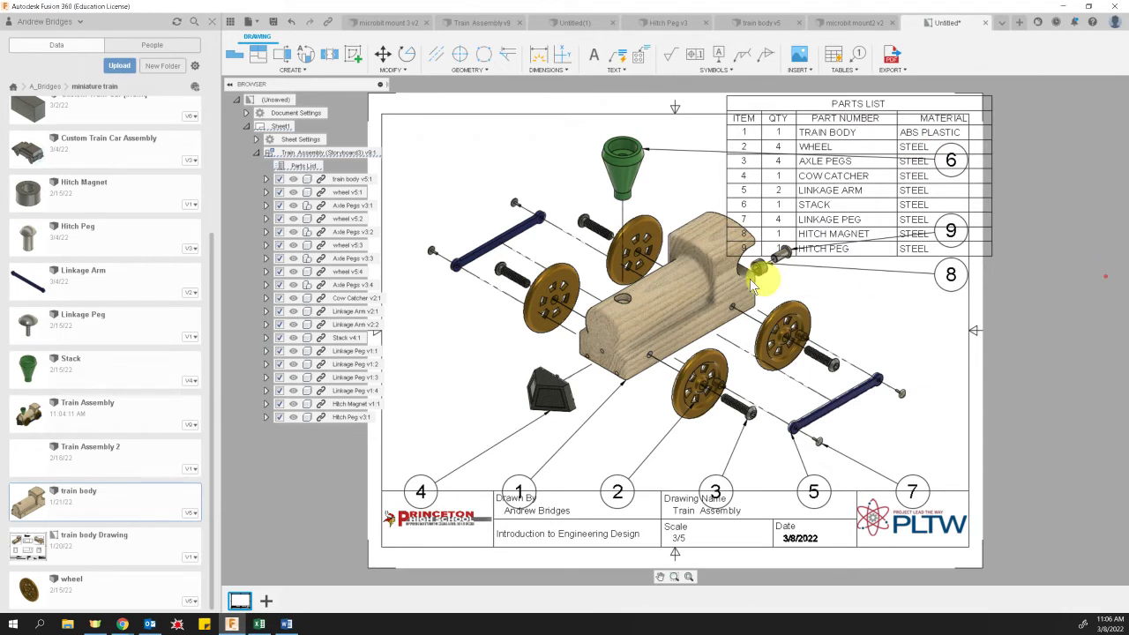
Set the exploded train view's scale to 1:2
double_click(618, 358)
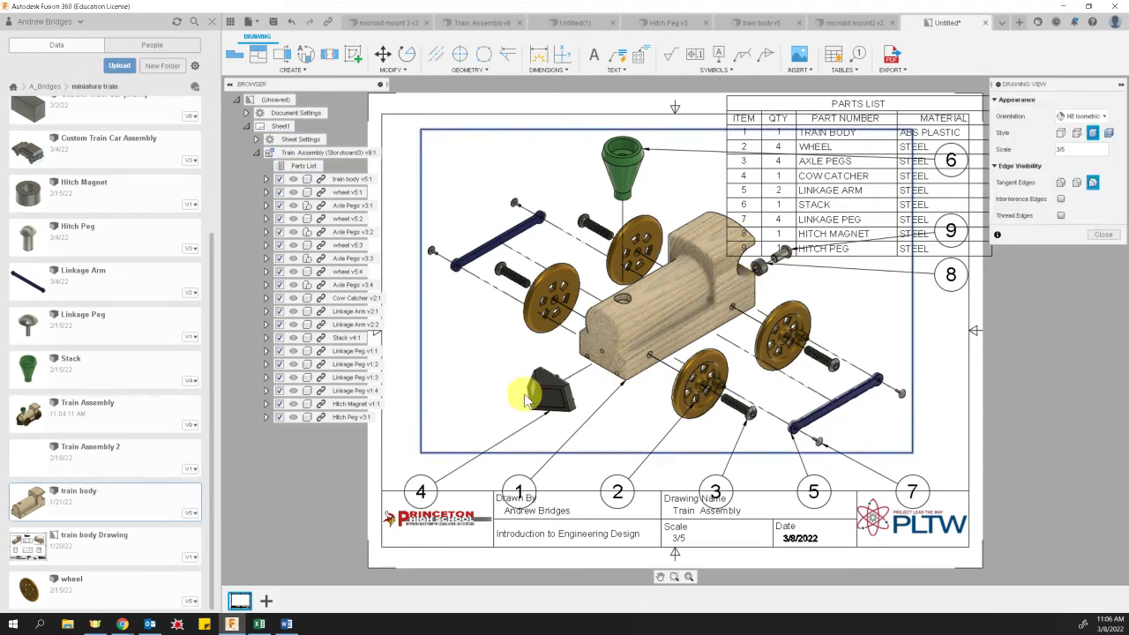
left_click(1078, 149)
type("1")
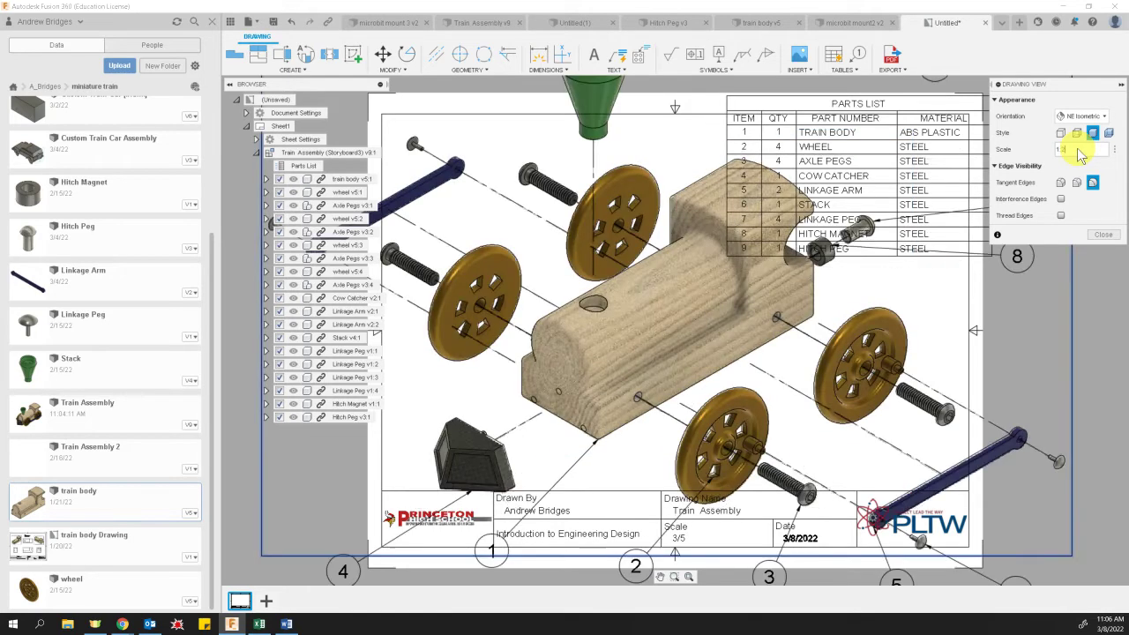
type(":2")
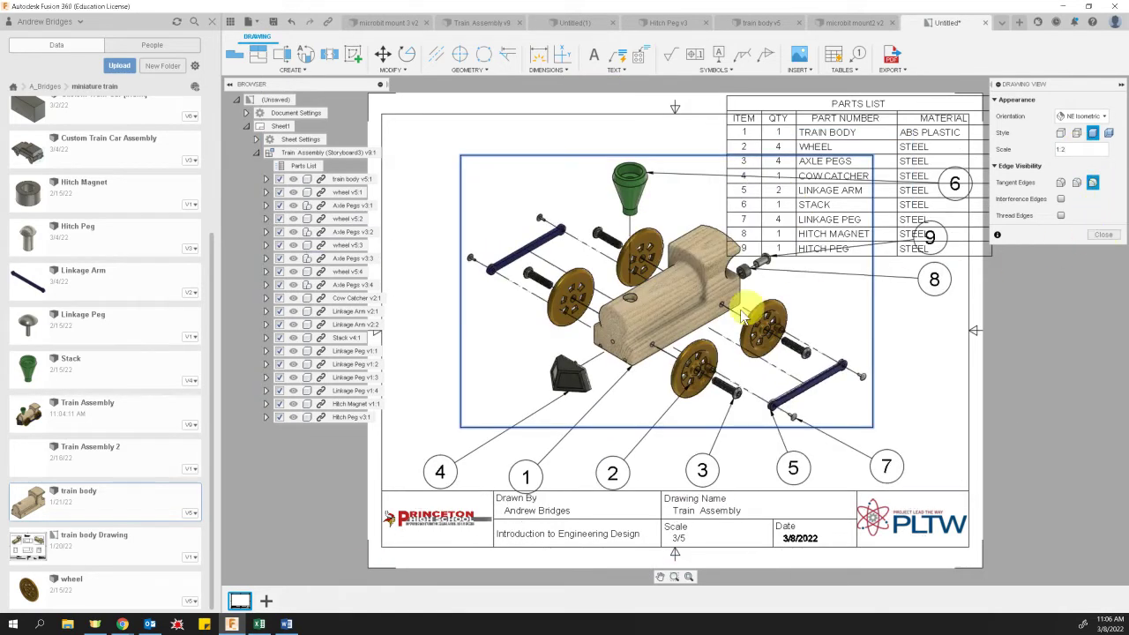
left_click(1113, 238)
Move the exploded view down and to the left, and align the parts list with the border's upper-right corner
left_click_drag(630, 351, 576, 387)
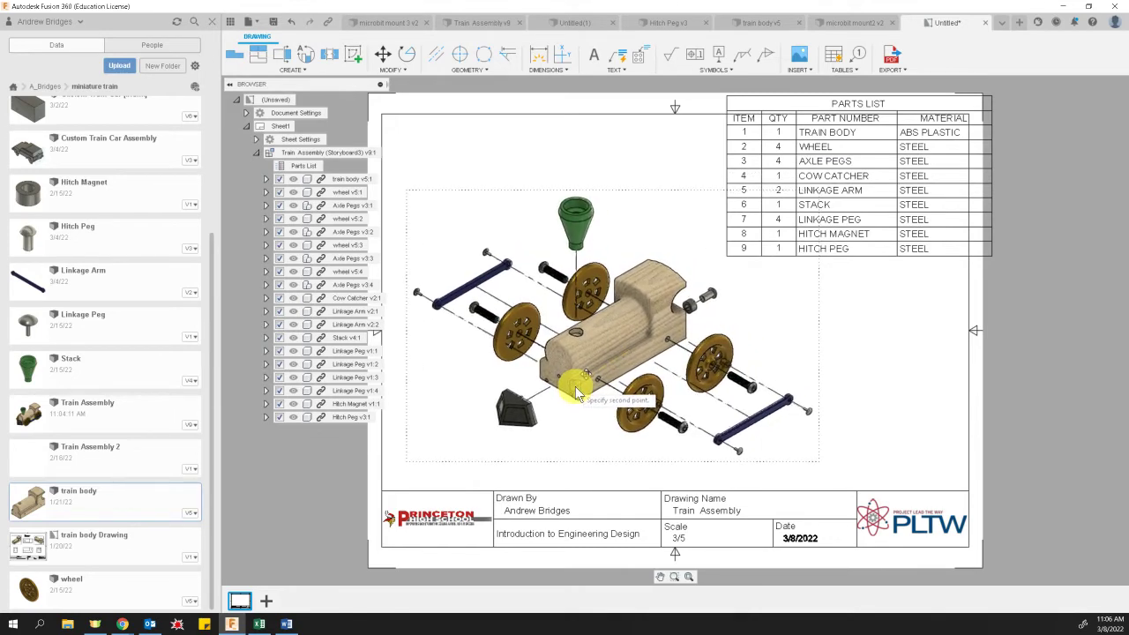
left_click(889, 138)
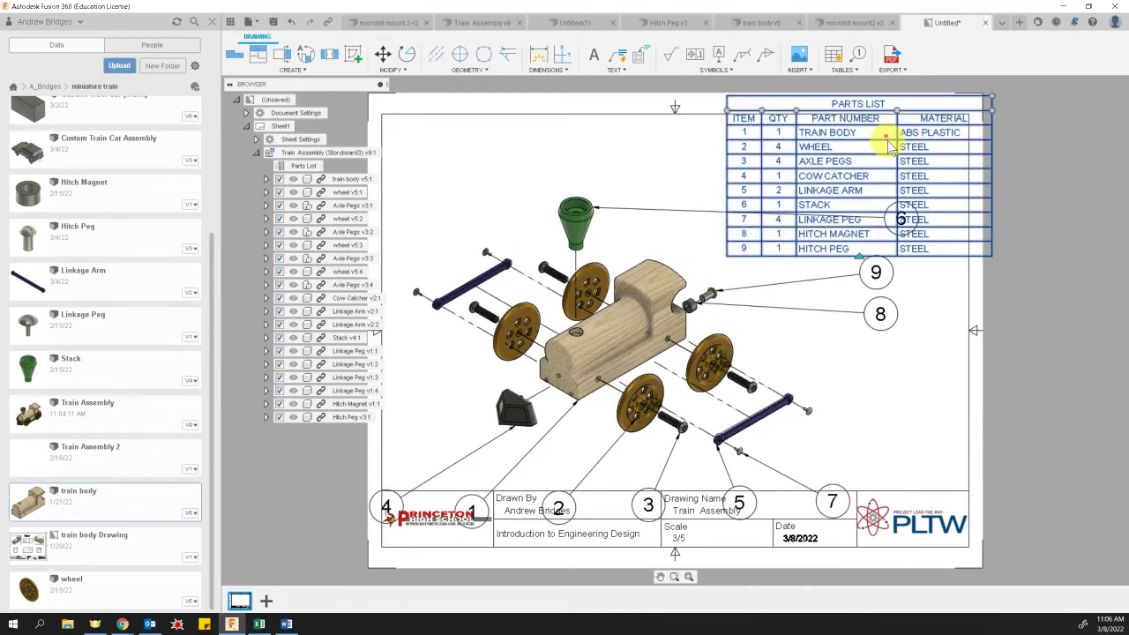
left_click_drag(886, 146, 864, 157)
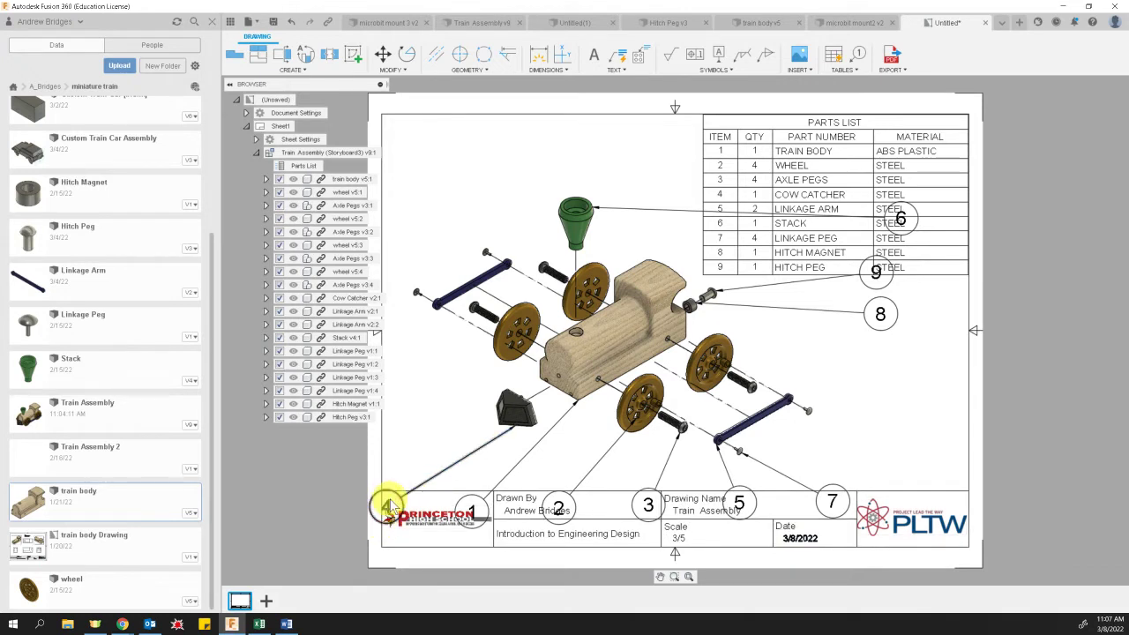
Reposition balloons 4, 1, 2, 3 and 5 in a row just above the title block, below the train
left_click_drag(388, 505, 420, 471)
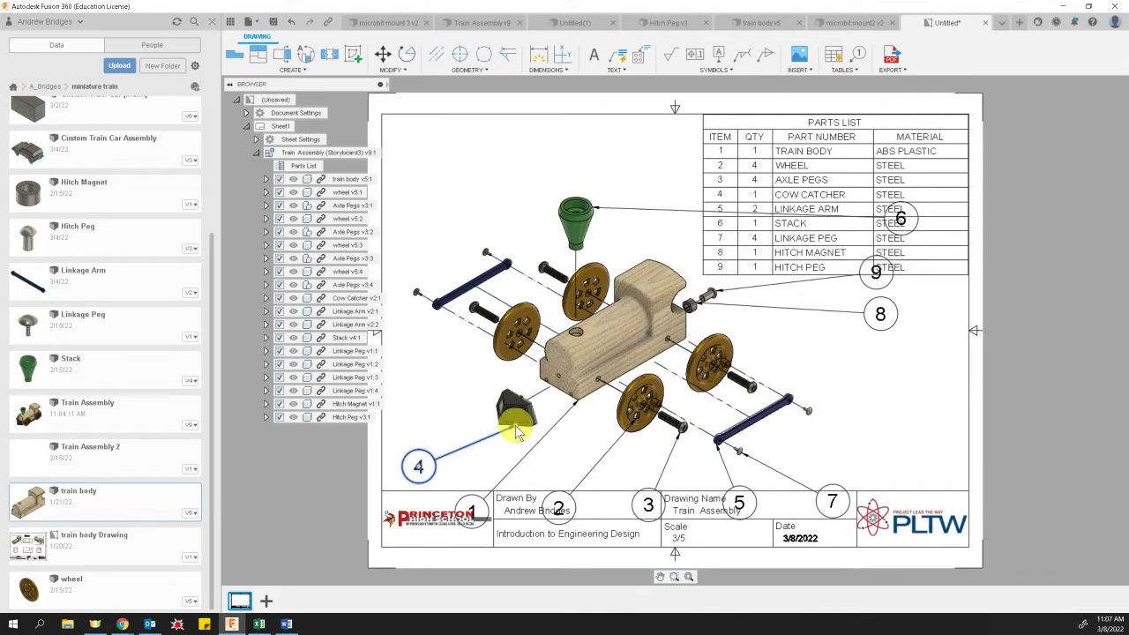
mouse_move(516, 432)
left_mouse_down()
mouse_move(494, 416)
mouse_move(499, 434)
left_mouse_up()
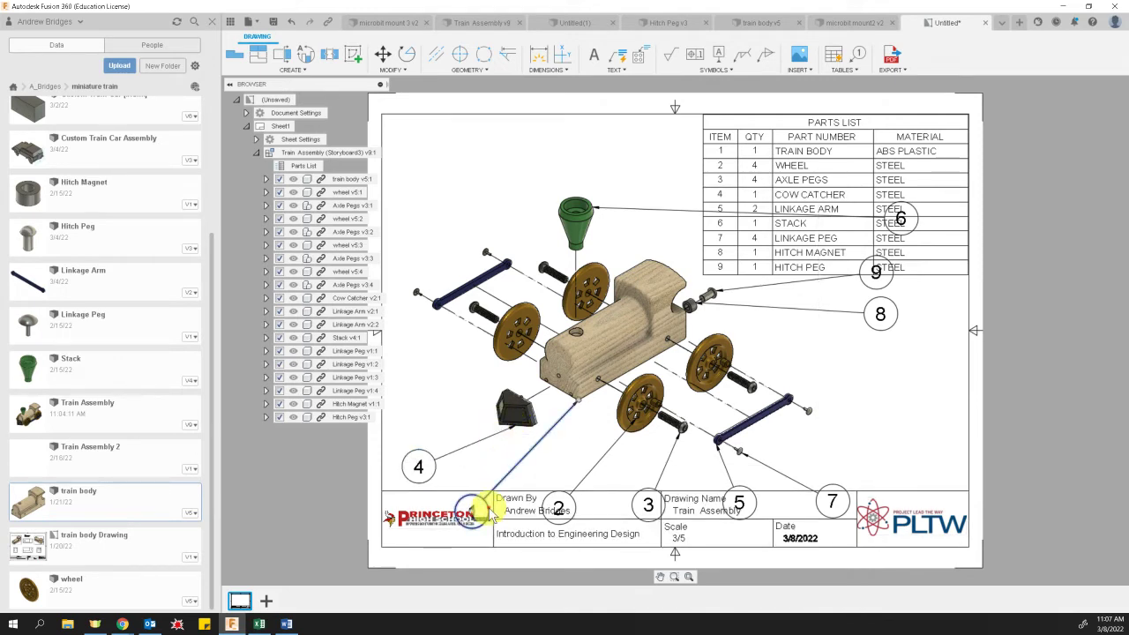
mouse_move(471, 519)
left_mouse_down()
mouse_move(570, 437)
mouse_move(584, 481)
mouse_move(600, 479)
left_mouse_up()
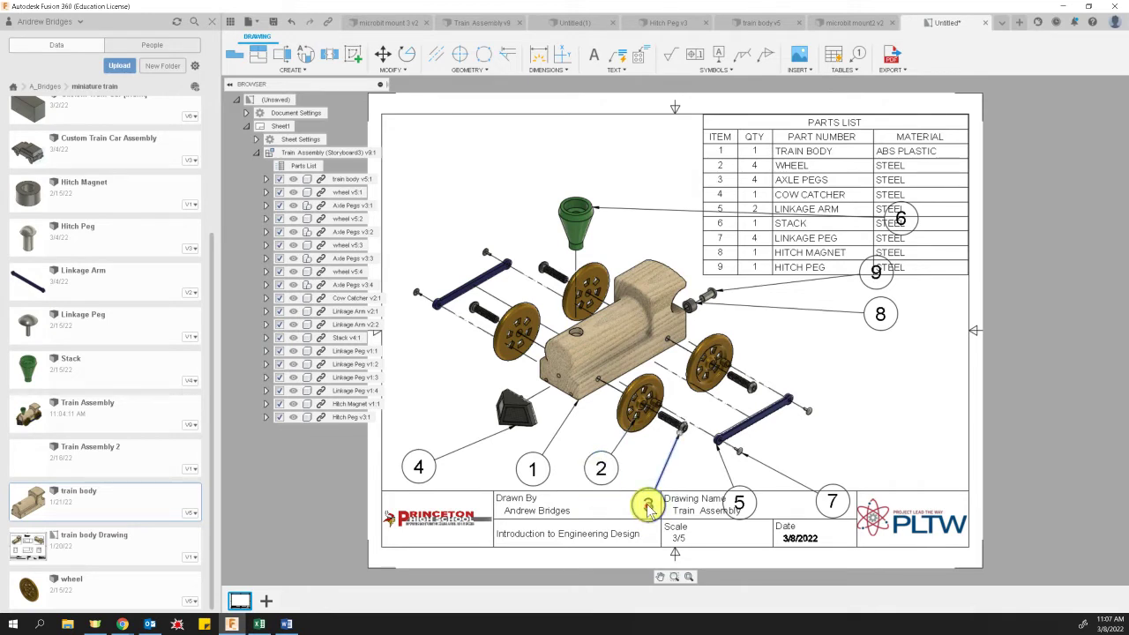
left_click_drag(650, 510, 672, 474)
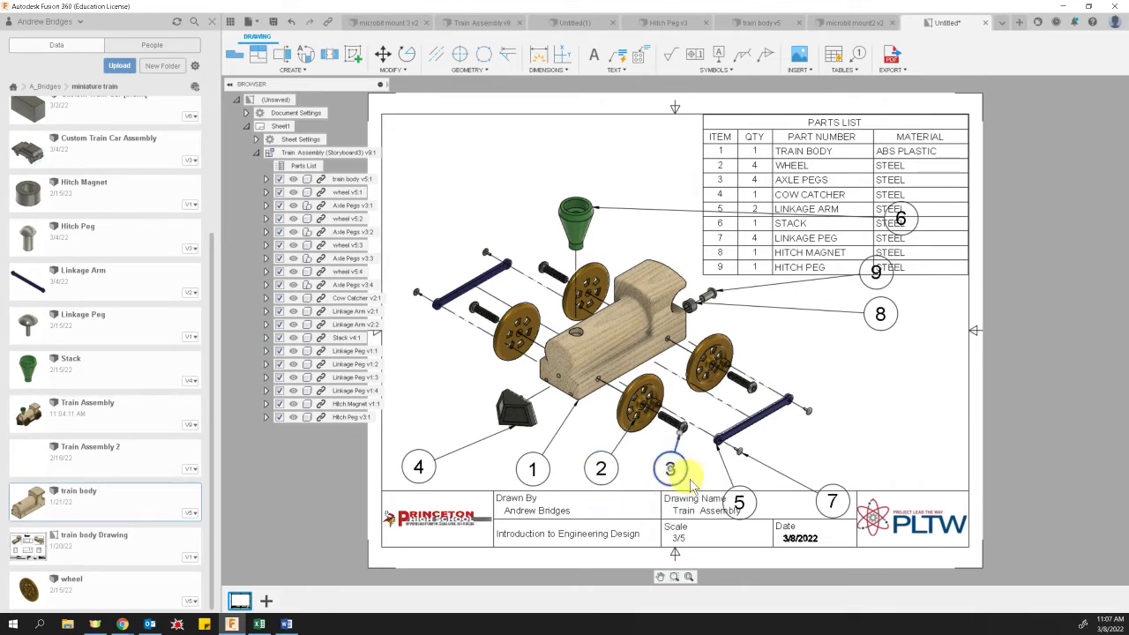
left_click(739, 503)
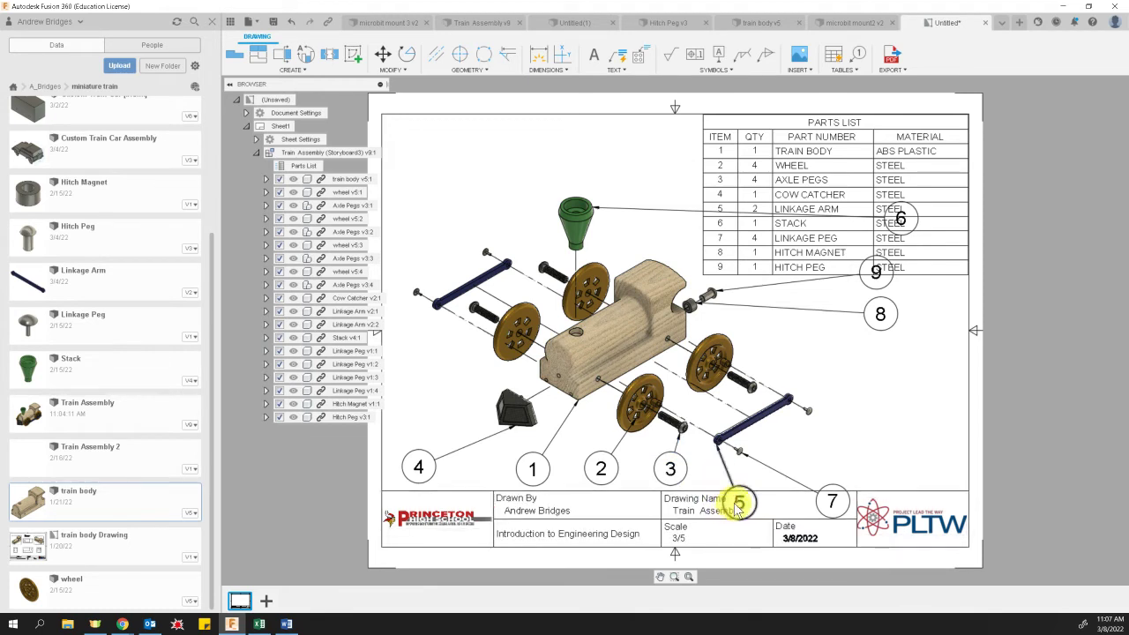
left_click_drag(740, 504, 715, 476)
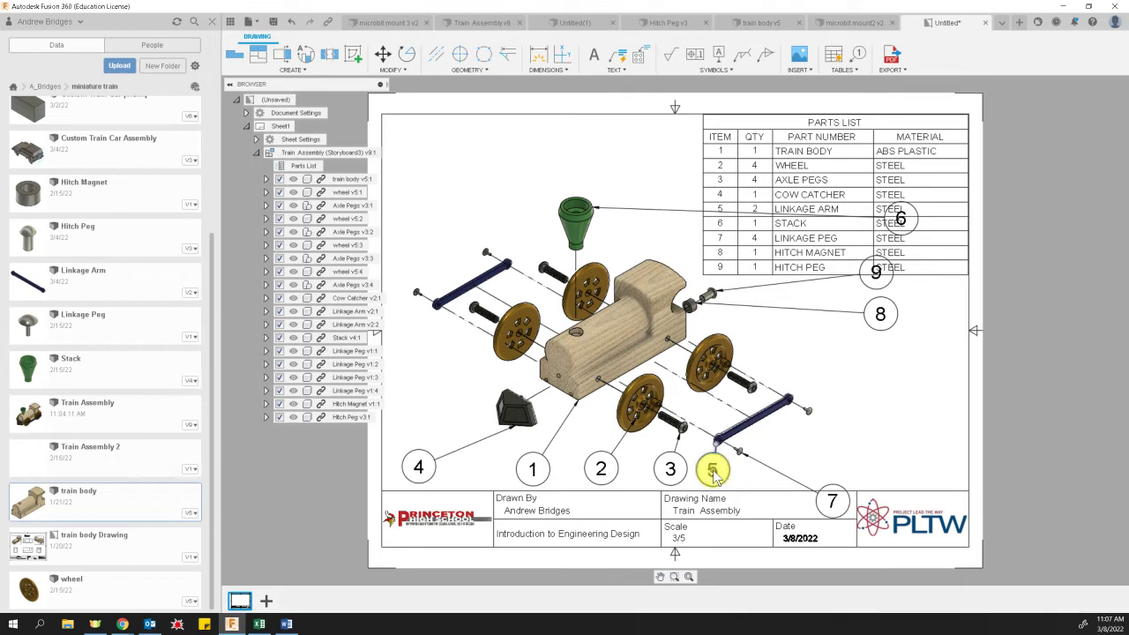
Delete balloon 5 on the linkage arm and balloon 7 on the linkage peg
left_click(827, 497)
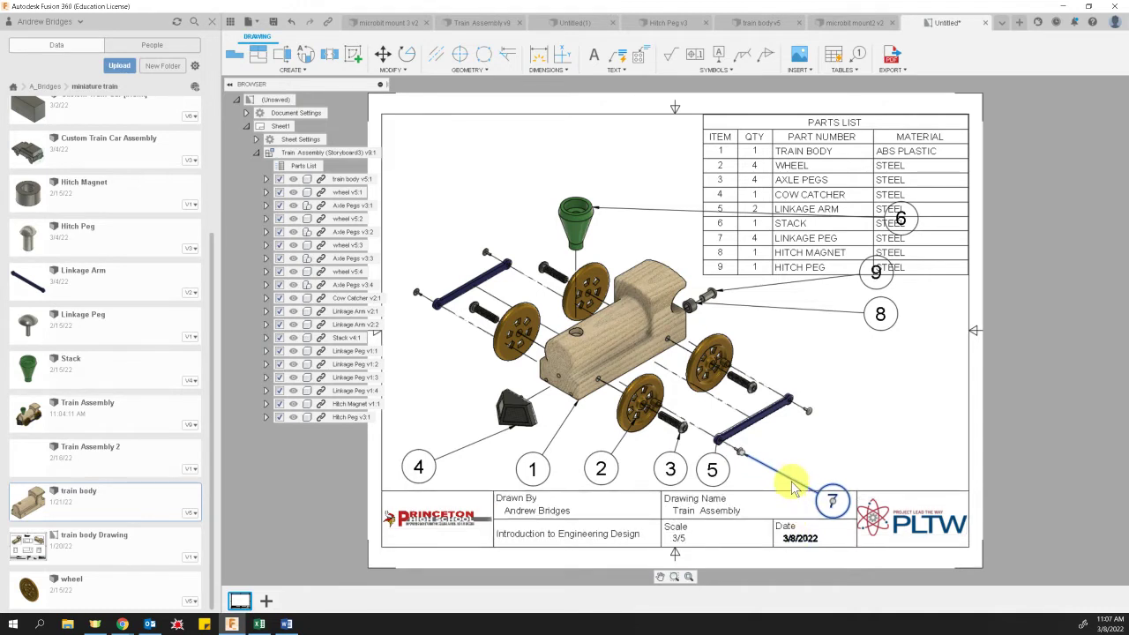
left_click(713, 469)
key("Delete")
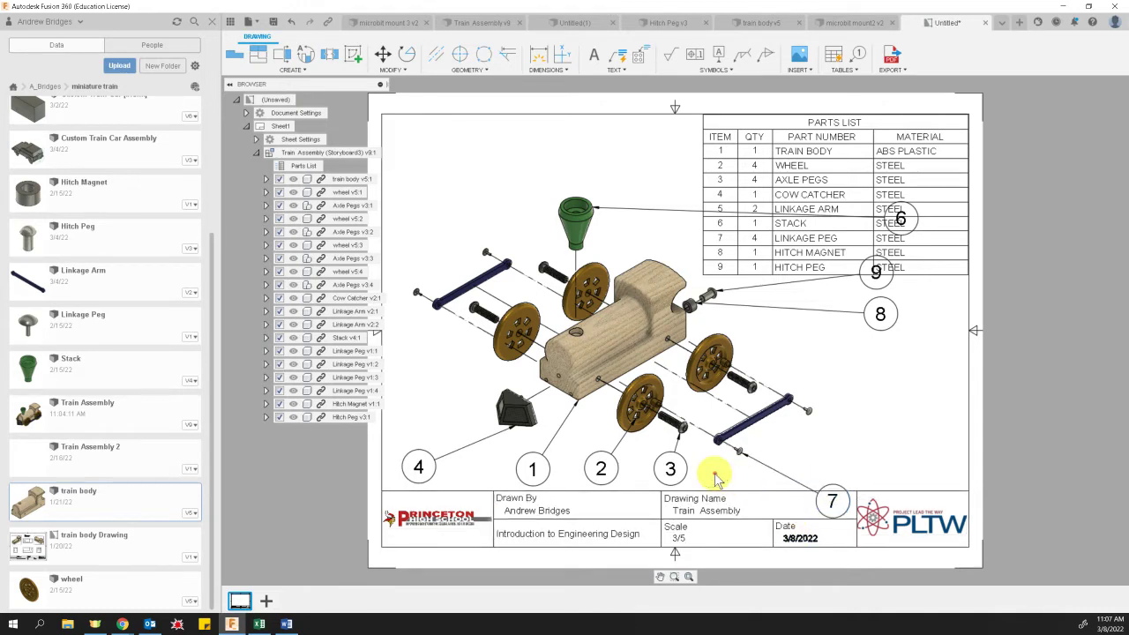
left_click(833, 498)
key("Delete")
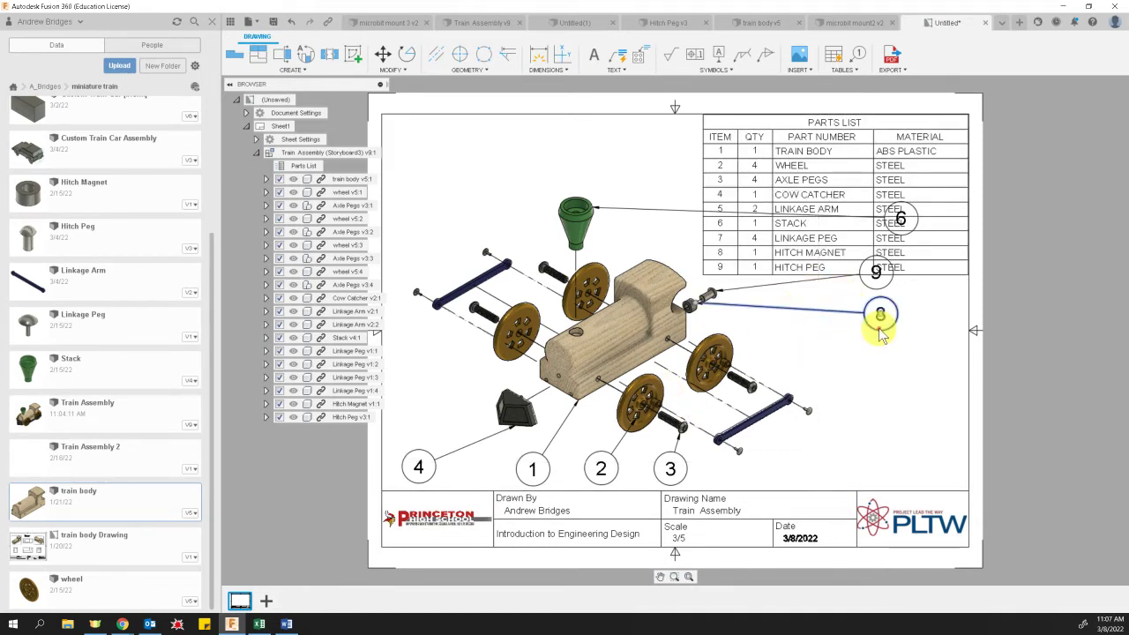
Move balloons 8 and 9 below the parts list, and bring the parts list back inside the border's upper-right corner
left_click_drag(880, 322, 862, 377)
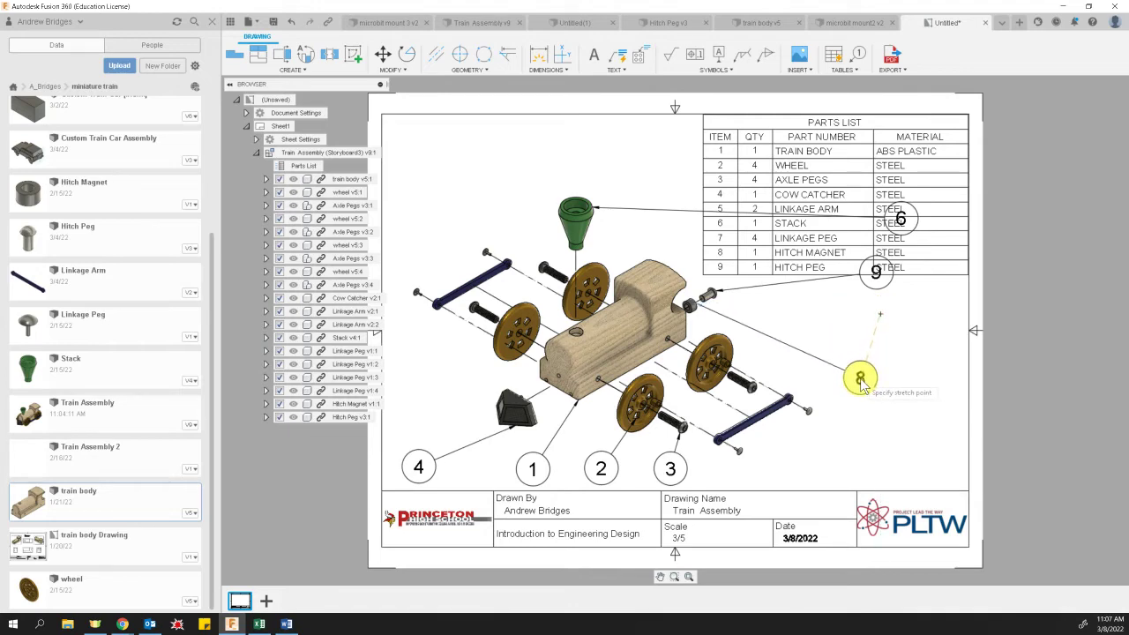
left_click(860, 378)
left_click_drag(876, 276, 884, 308)
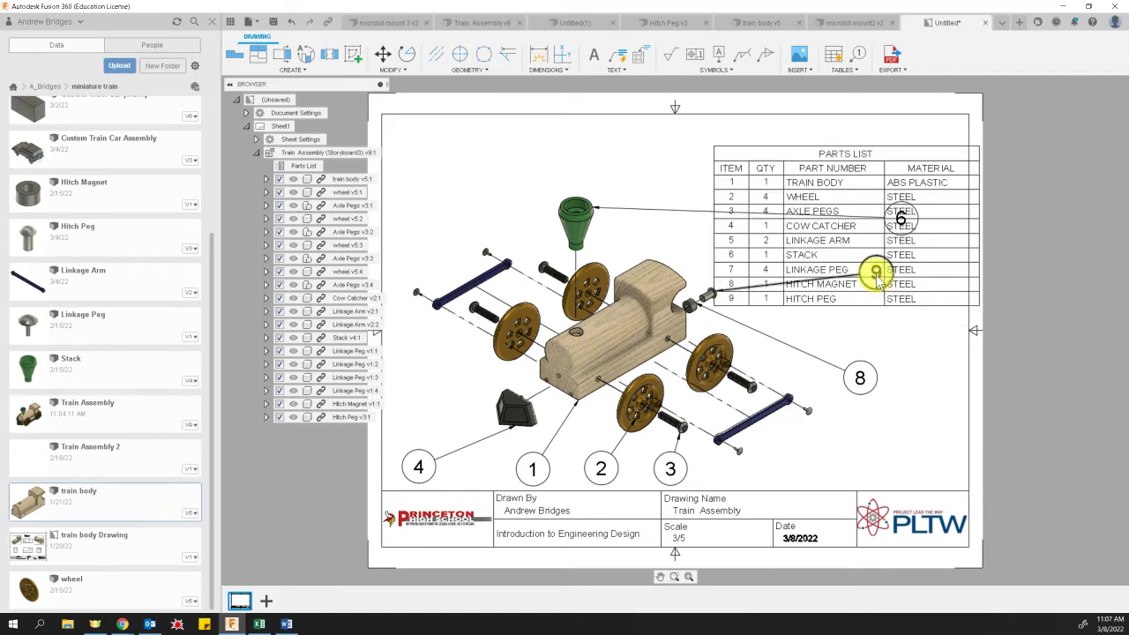
left_click(876, 277)
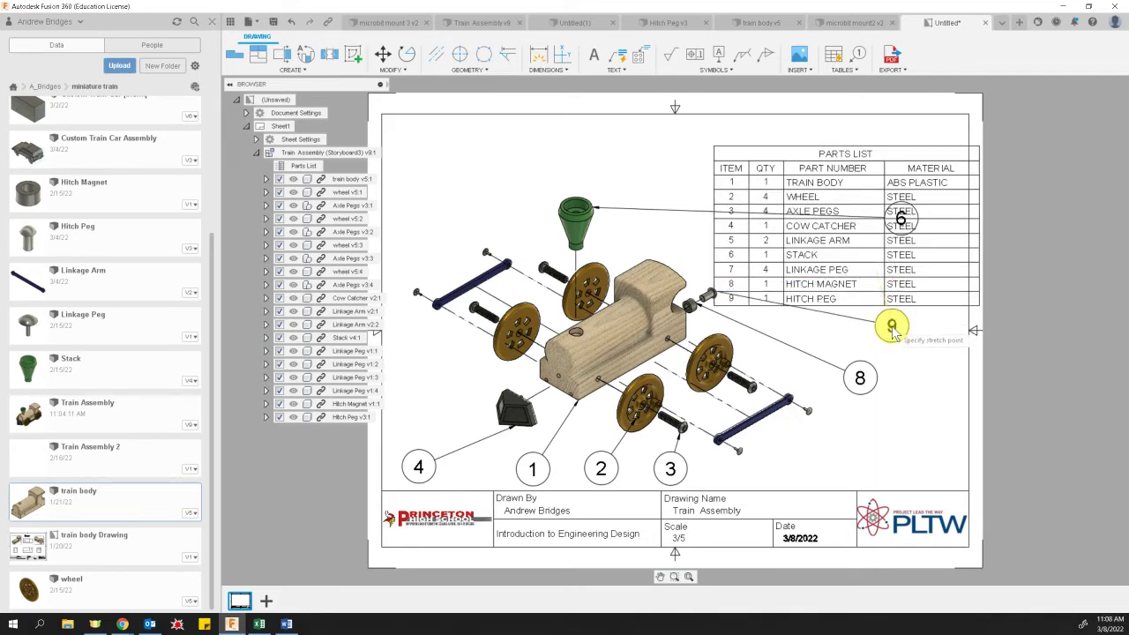
left_click(891, 328)
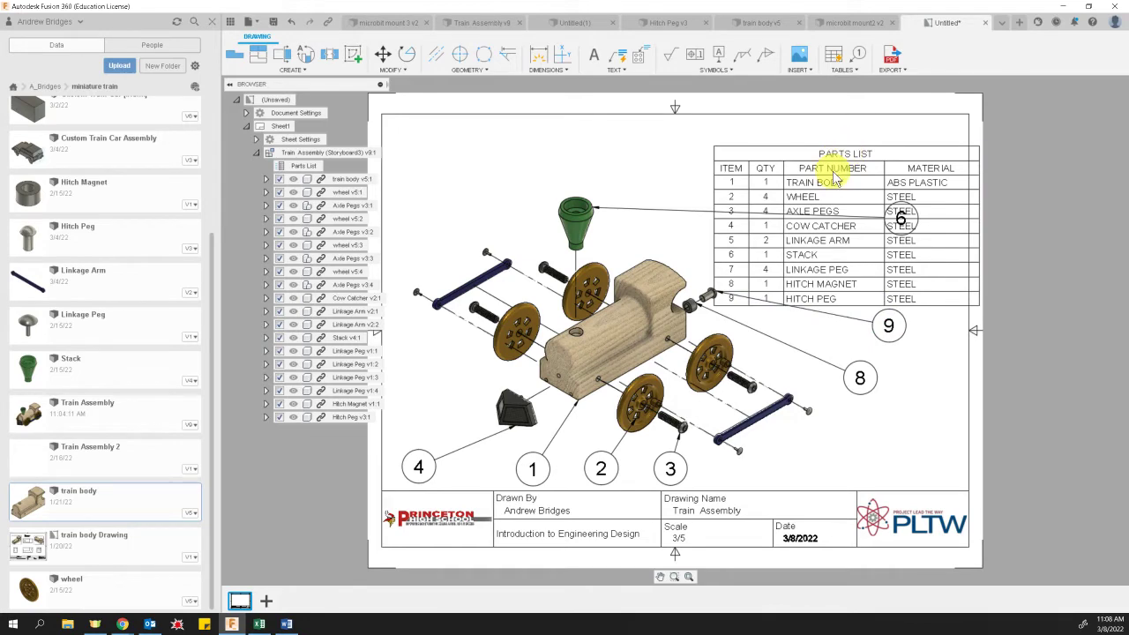
left_click_drag(834, 170, 817, 145)
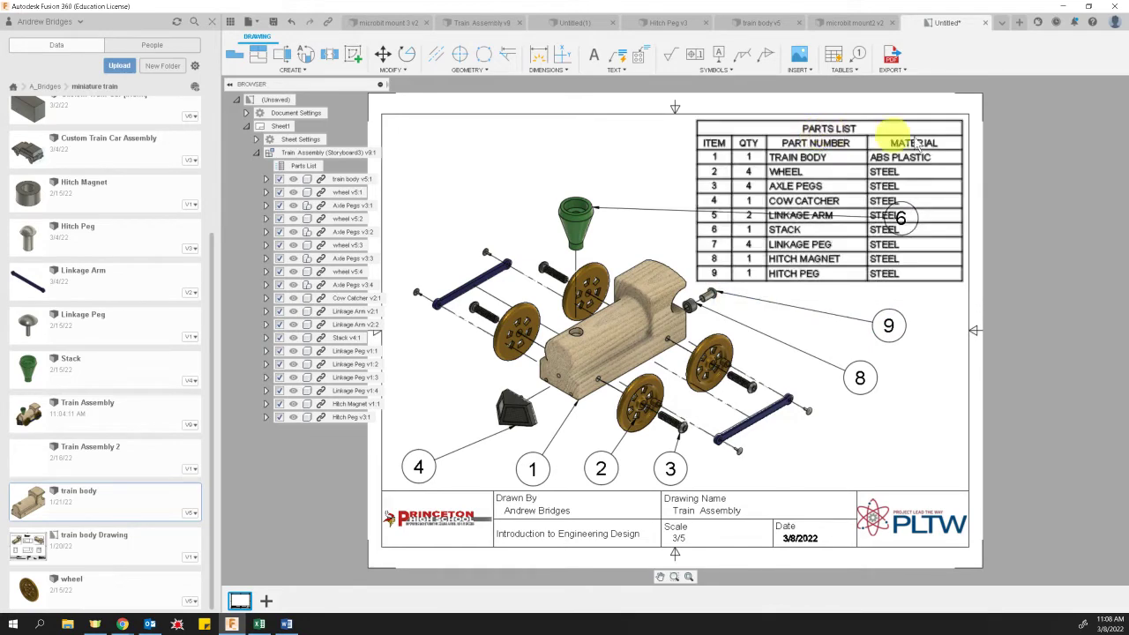
Snap the parts list to the border's upper-right corner and move balloon 6 off the table to just above the stack
left_click(961, 127)
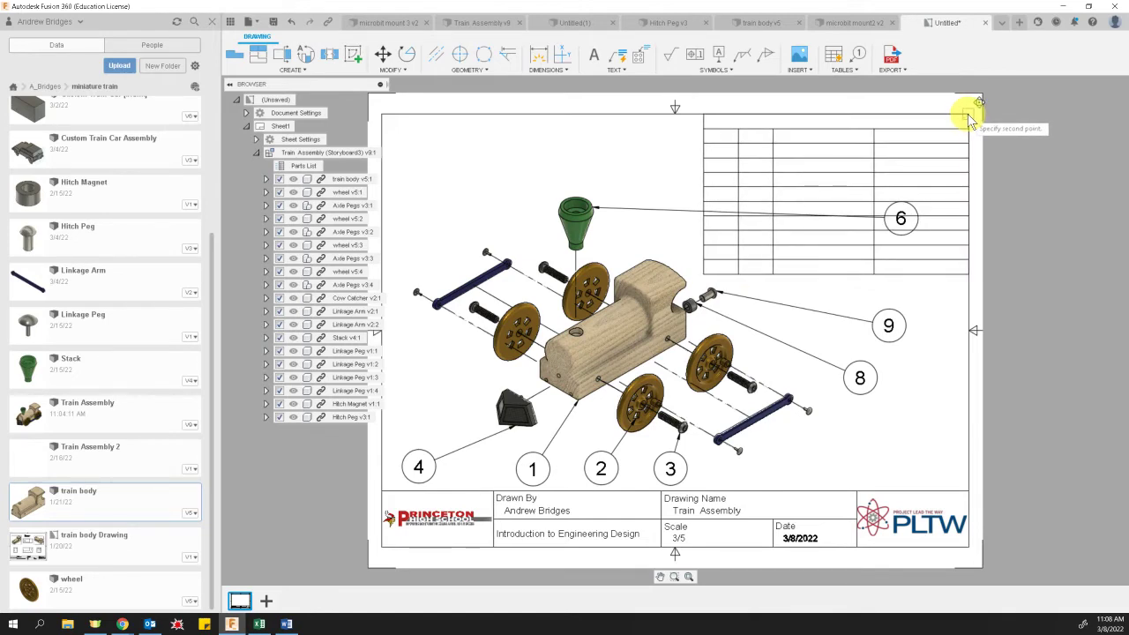
left_click(970, 116)
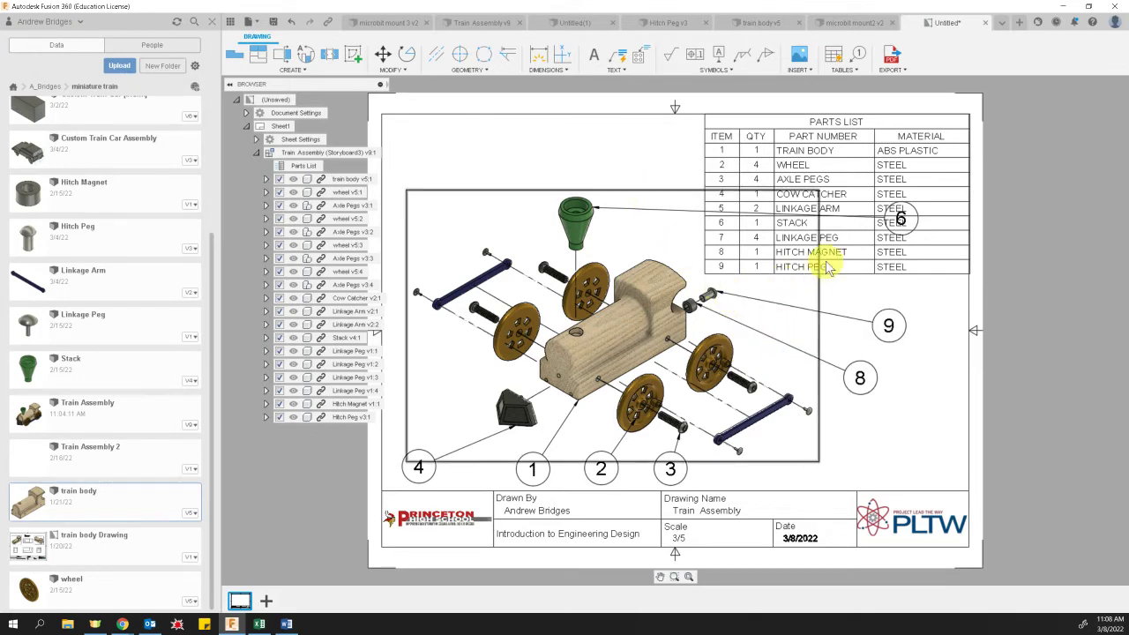
left_click(901, 219)
left_click(901, 219)
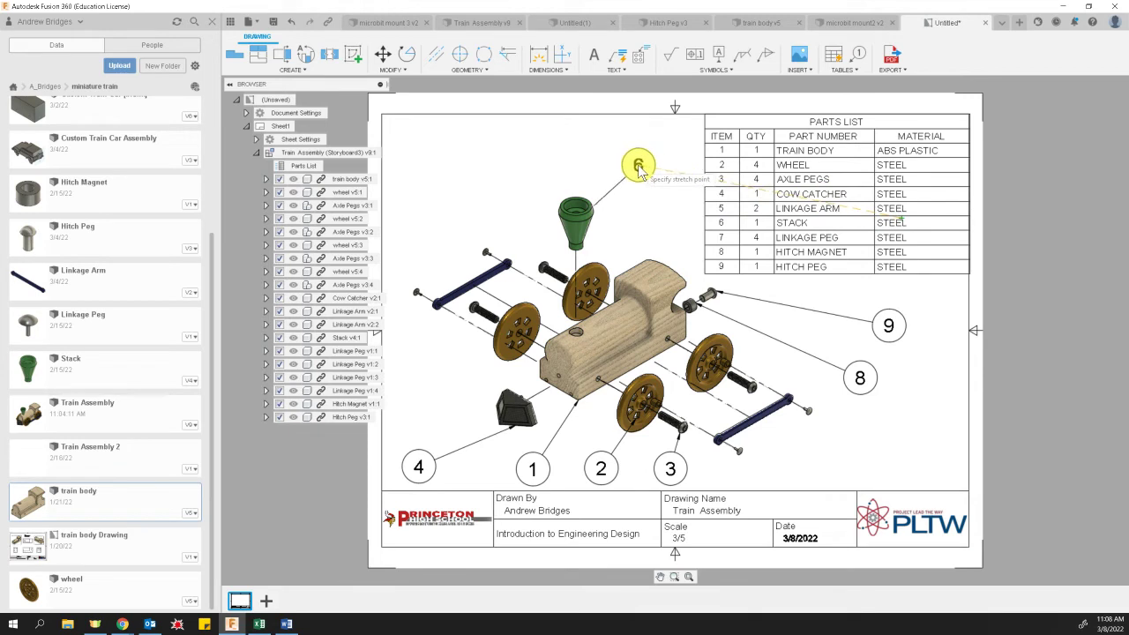
left_click(638, 162)
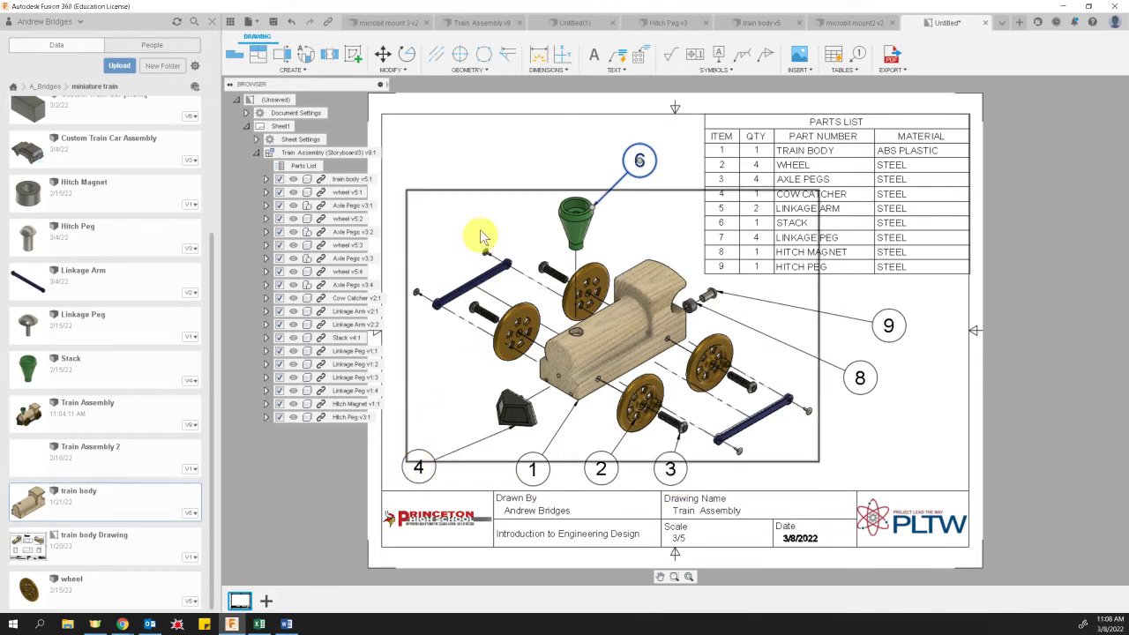
left_click(477, 279)
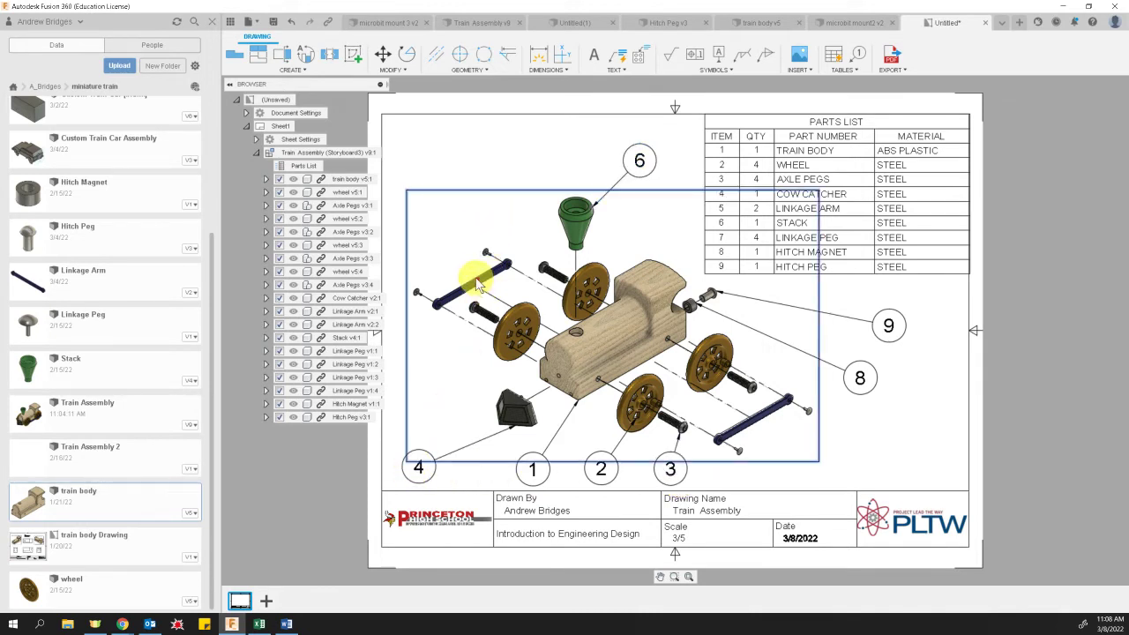
left_click(506, 160)
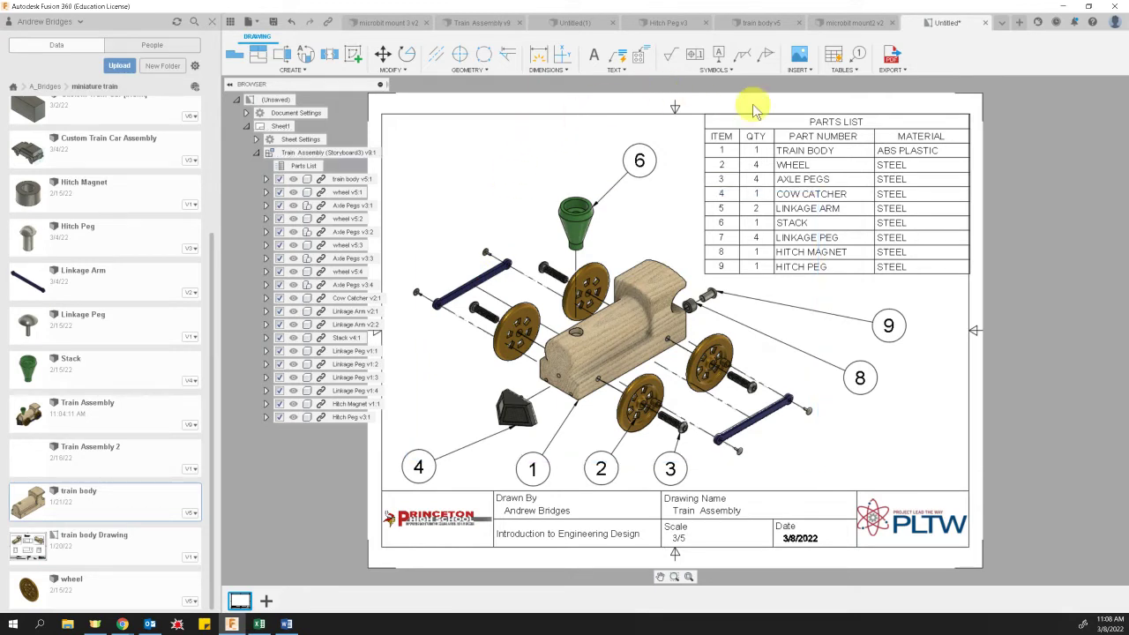
Try to place a standard balloon on the linkage arms in the exploded view
left_click(860, 56)
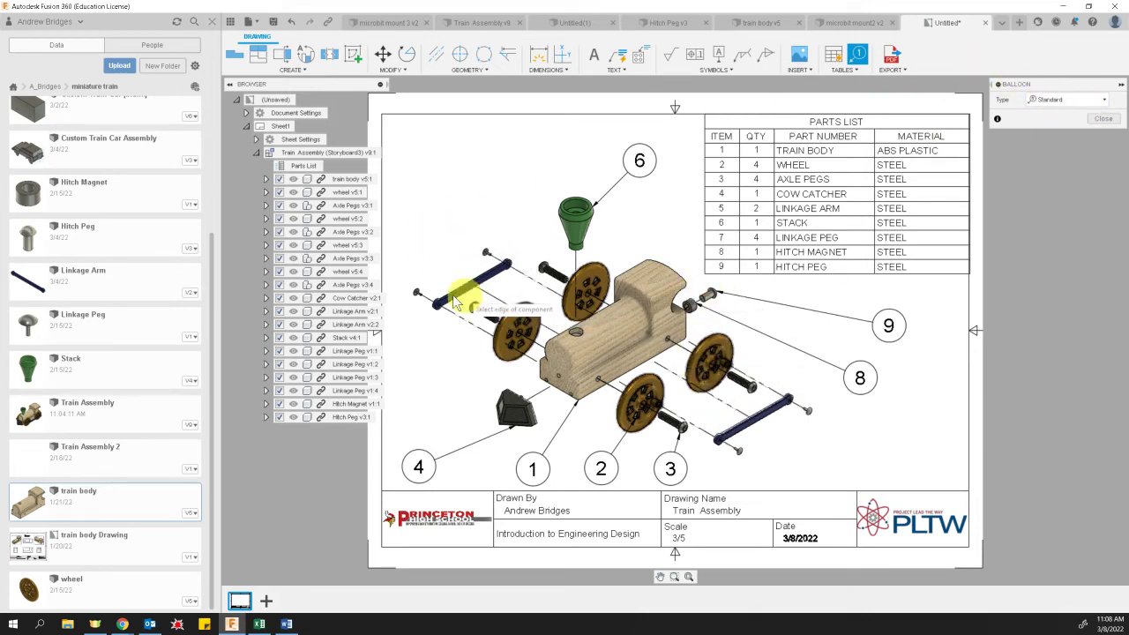
left_click(763, 438)
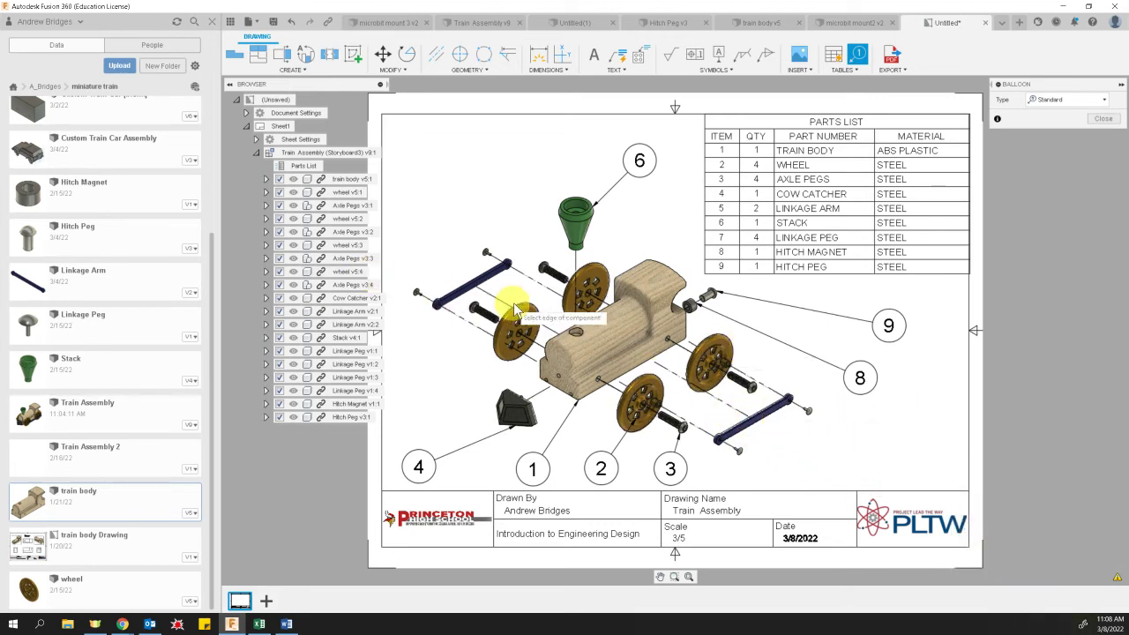
left_click(467, 288)
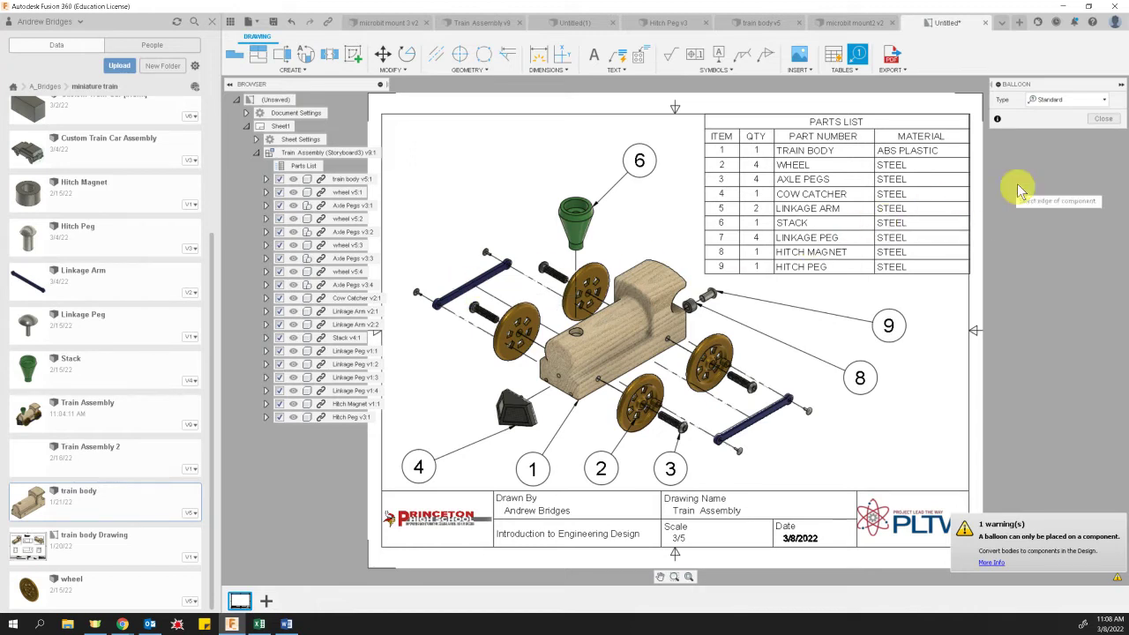
left_click(1103, 118)
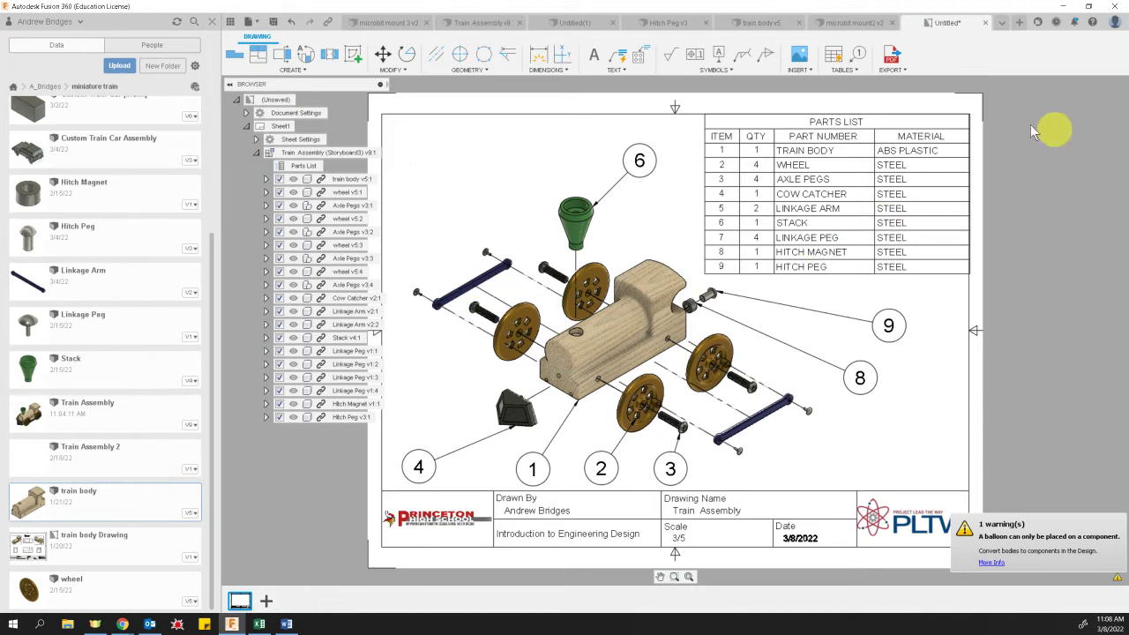
Open the Linkage Arm design from the miniature train folder
left_click(260, 28)
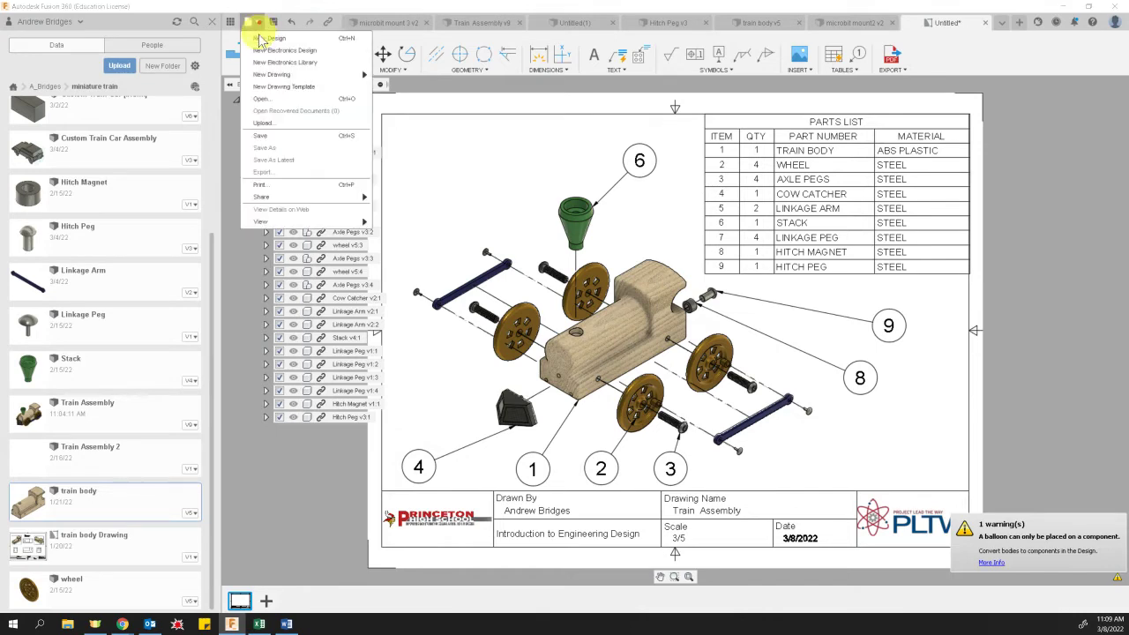
left_click(294, 117)
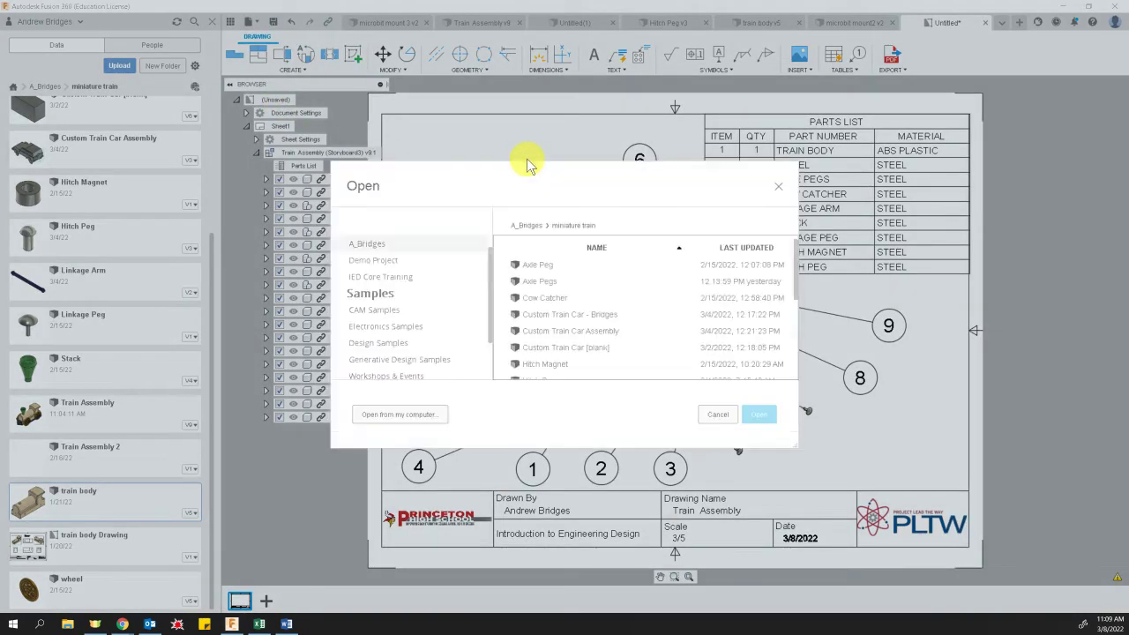
scroll(593, 300, "down", 1)
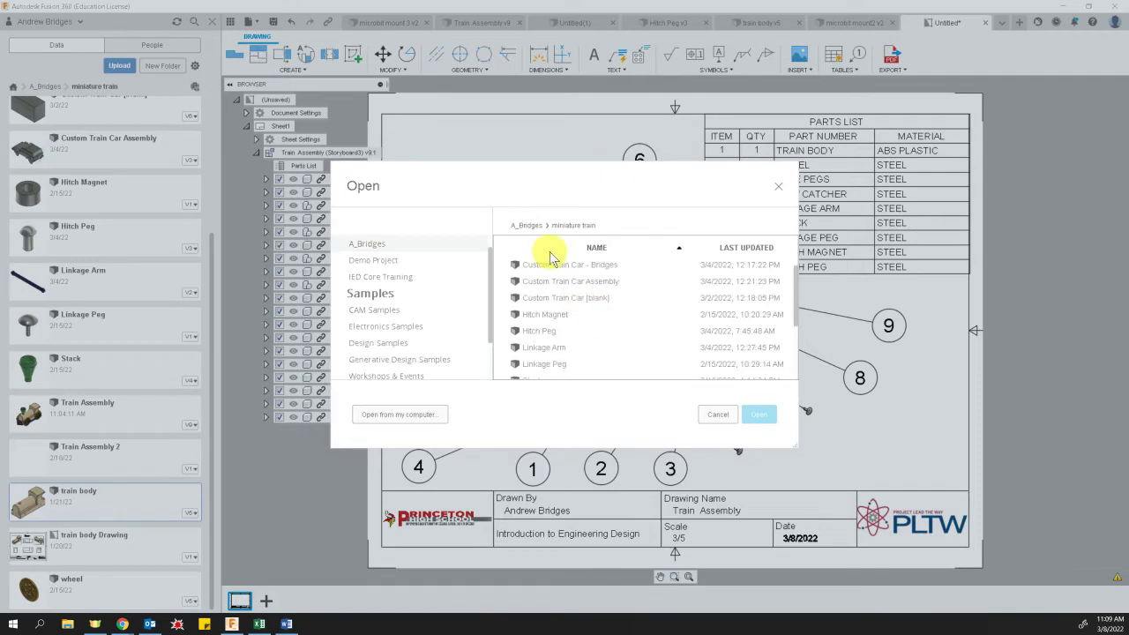
double_click(545, 350)
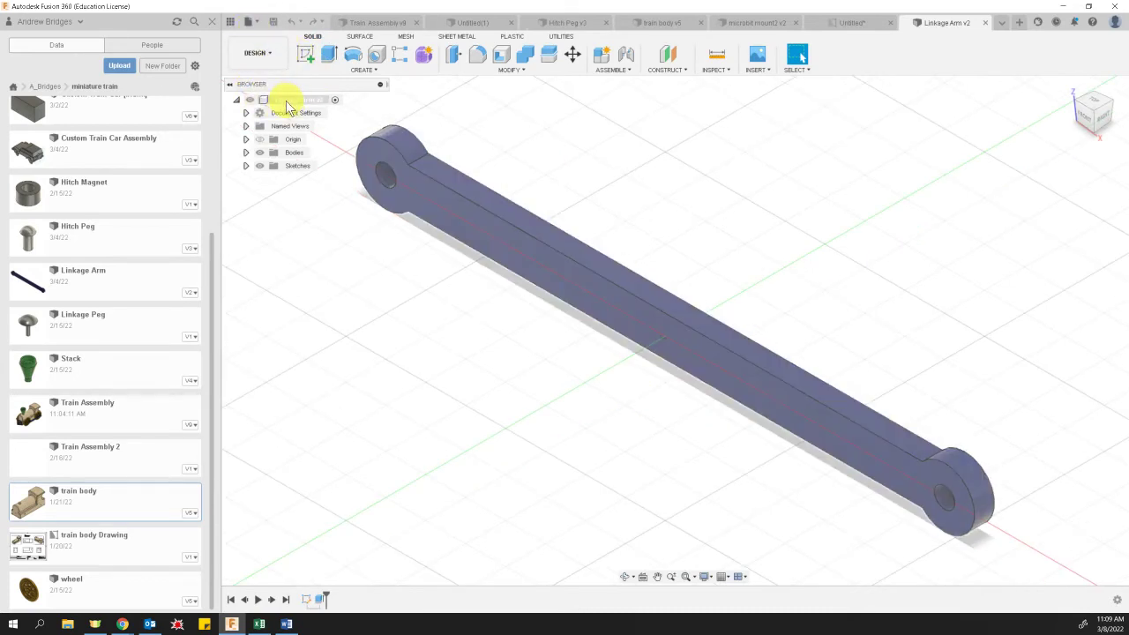
right_click(288, 104)
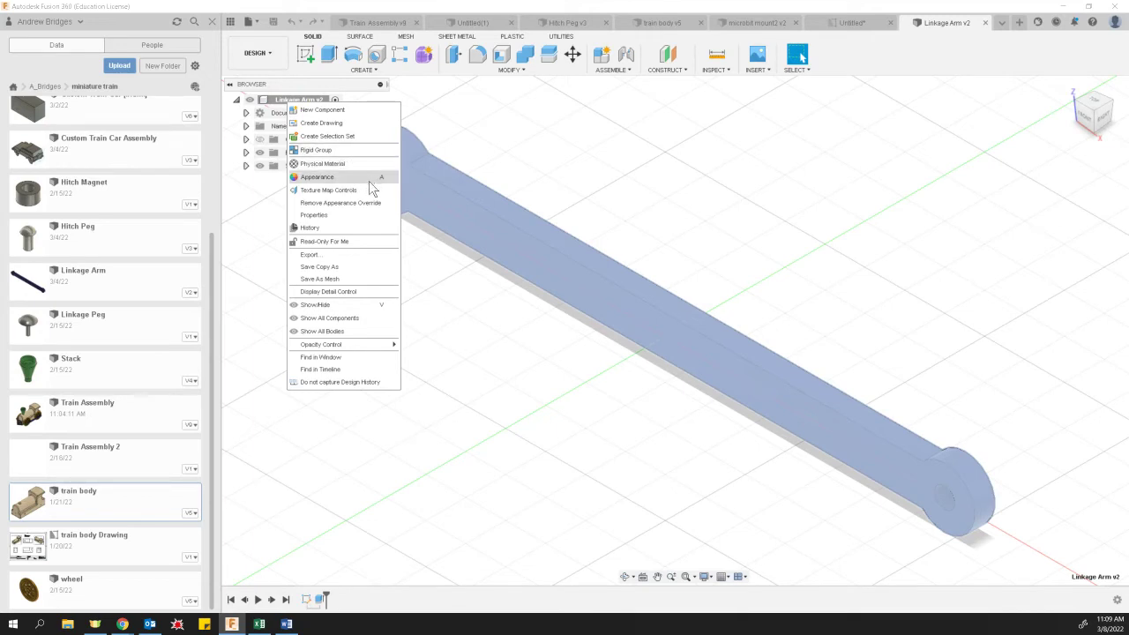
left_click(472, 320)
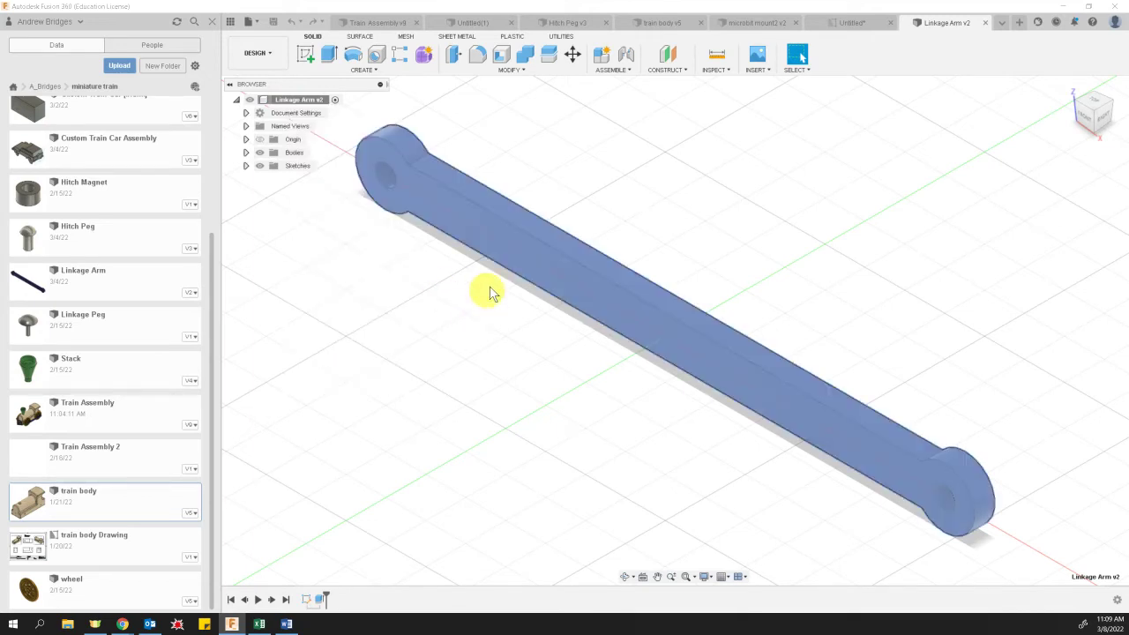
left_click(471, 227)
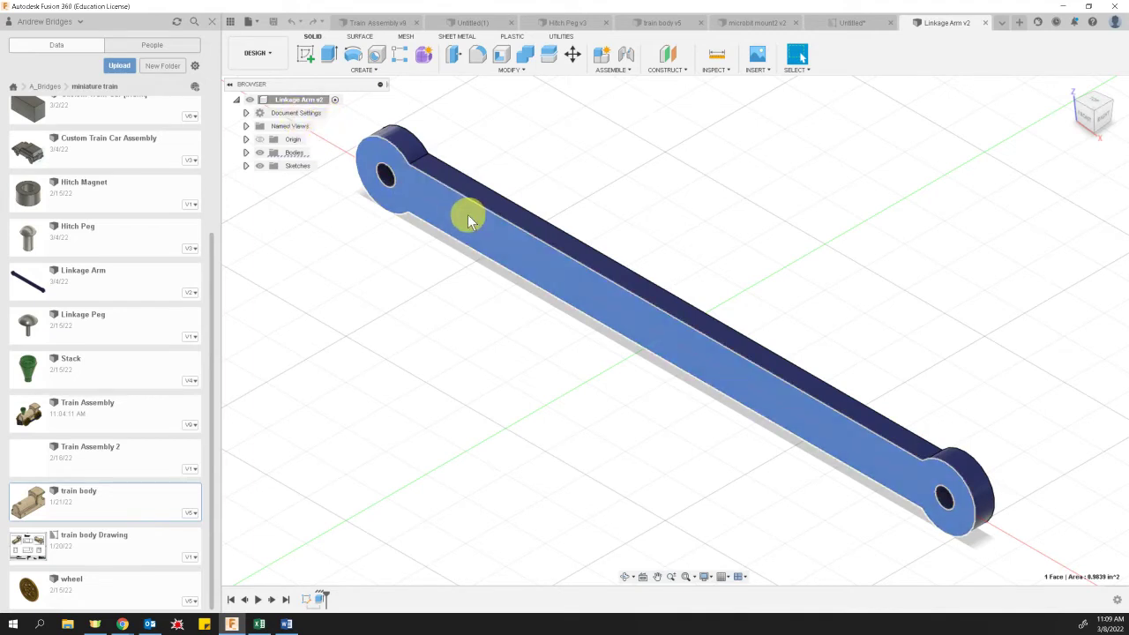
right_click(470, 221)
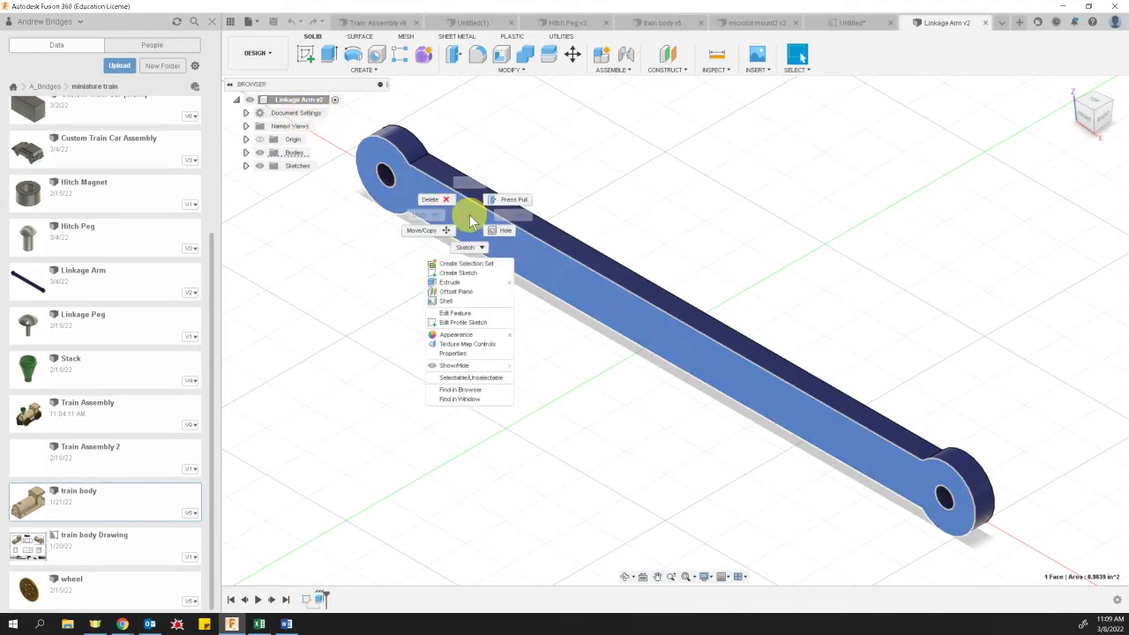
key("Escape")
key("Escape")
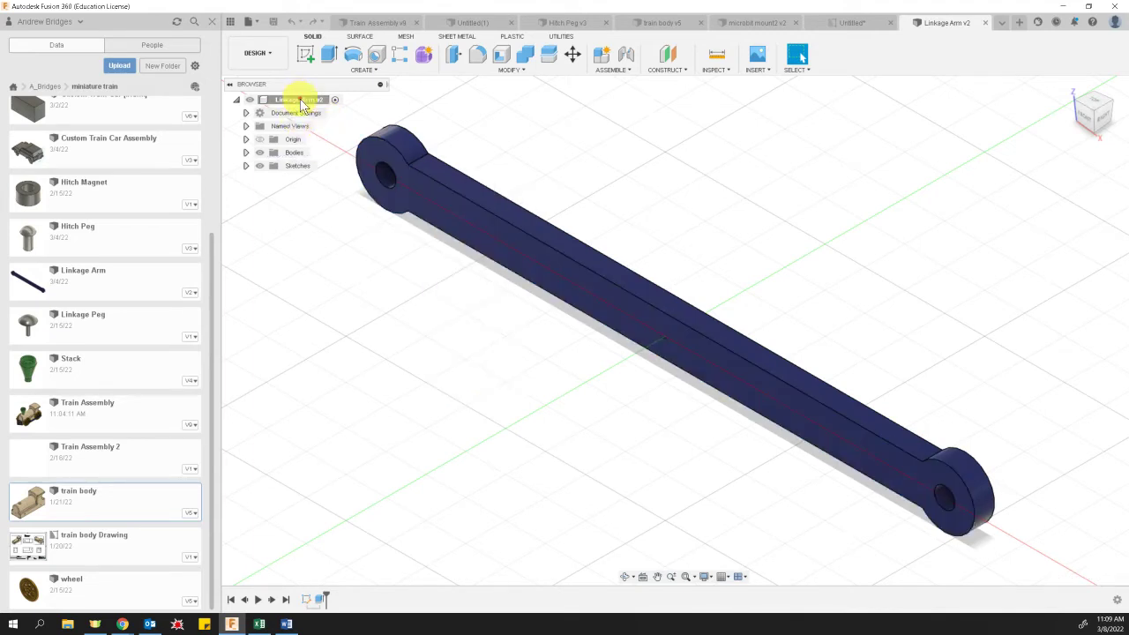
right_click(301, 101)
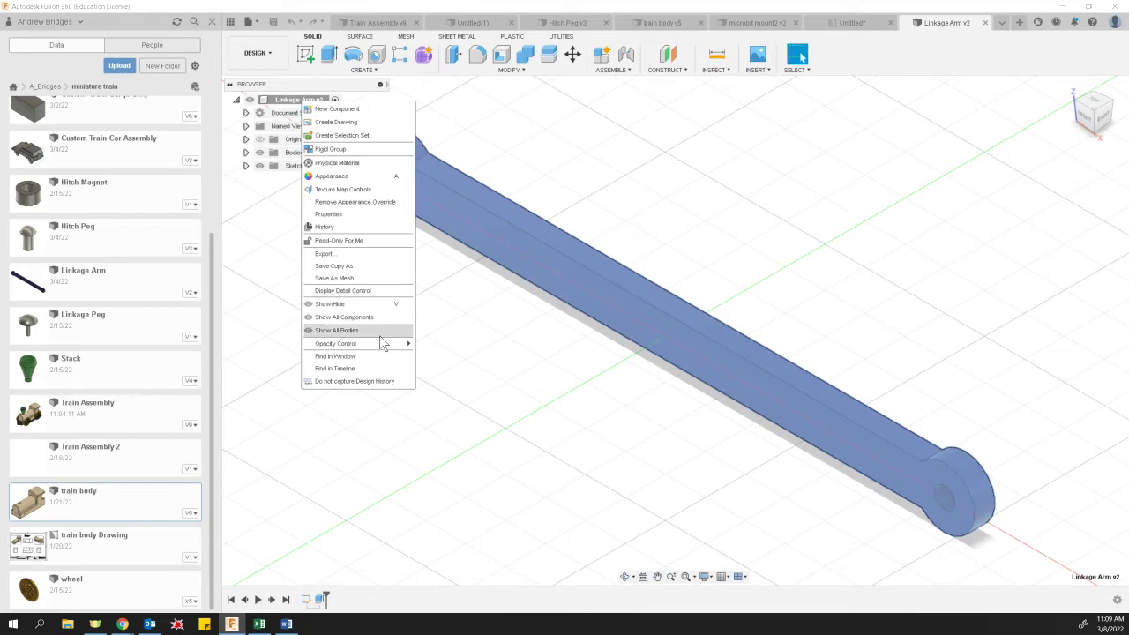
left_click(380, 408)
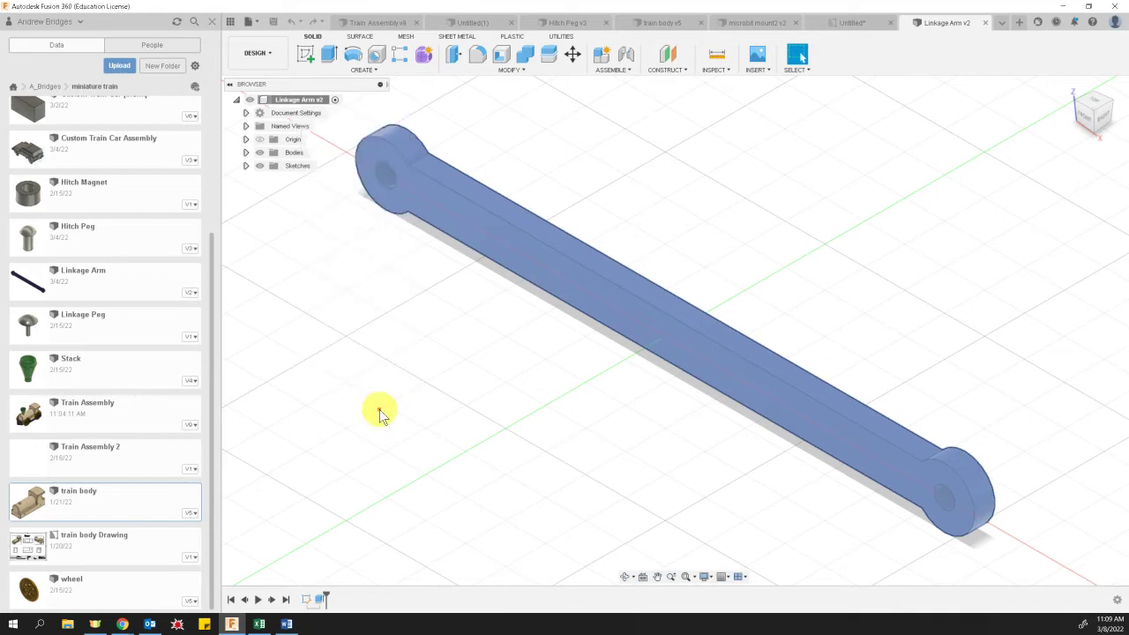
Create a component from the linkage arm's body and save the design
left_click(246, 153)
left_click(302, 166)
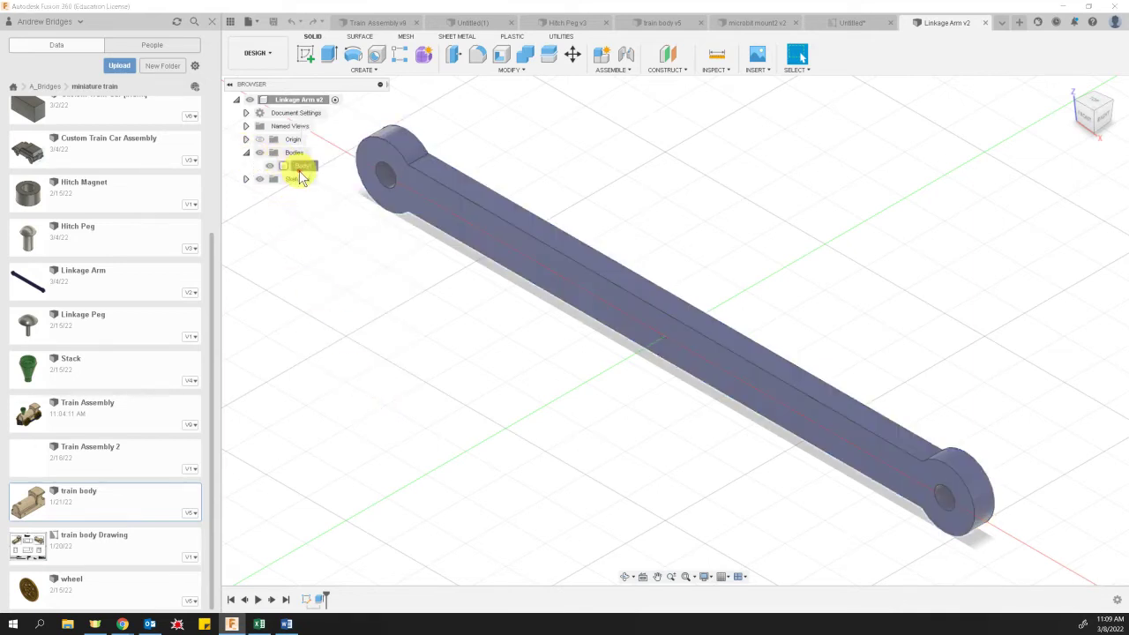
right_click(300, 173)
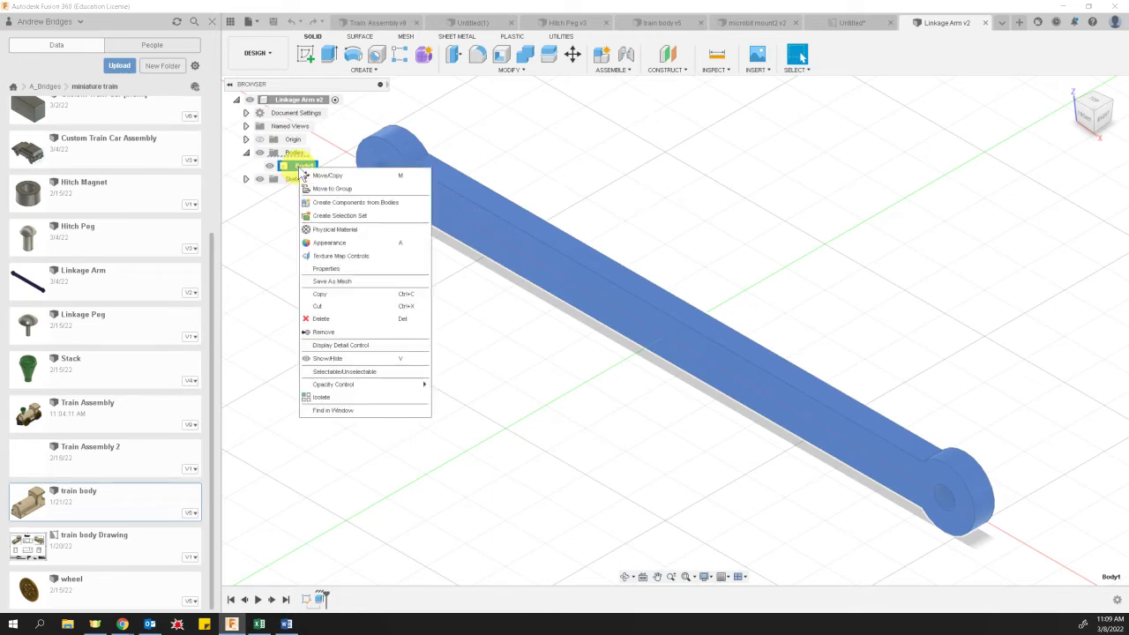
left_click(356, 202)
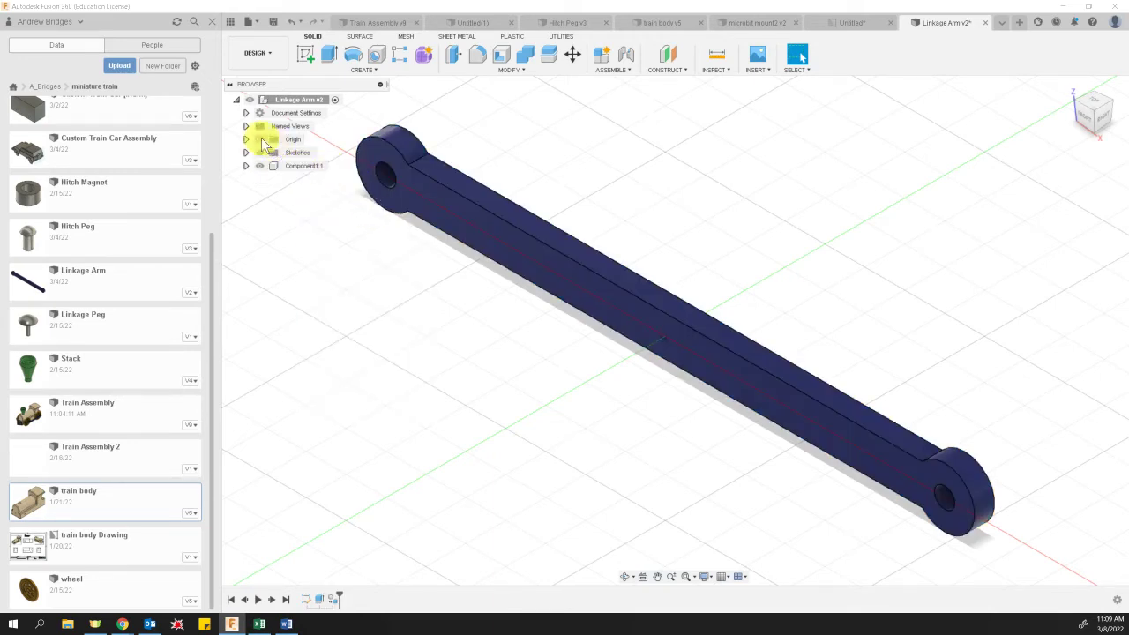
left_click(275, 24)
left_click(562, 330)
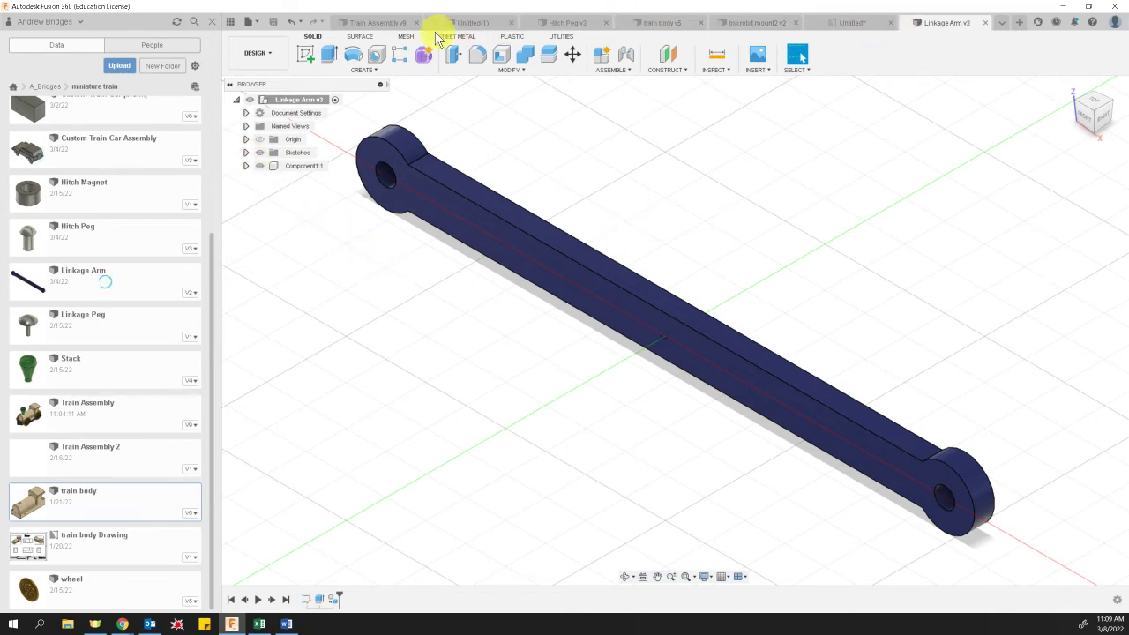
Switch to the Train Assembly's Design workspace and update its out-of-date linked linkage arms to the latest version
left_click(391, 25)
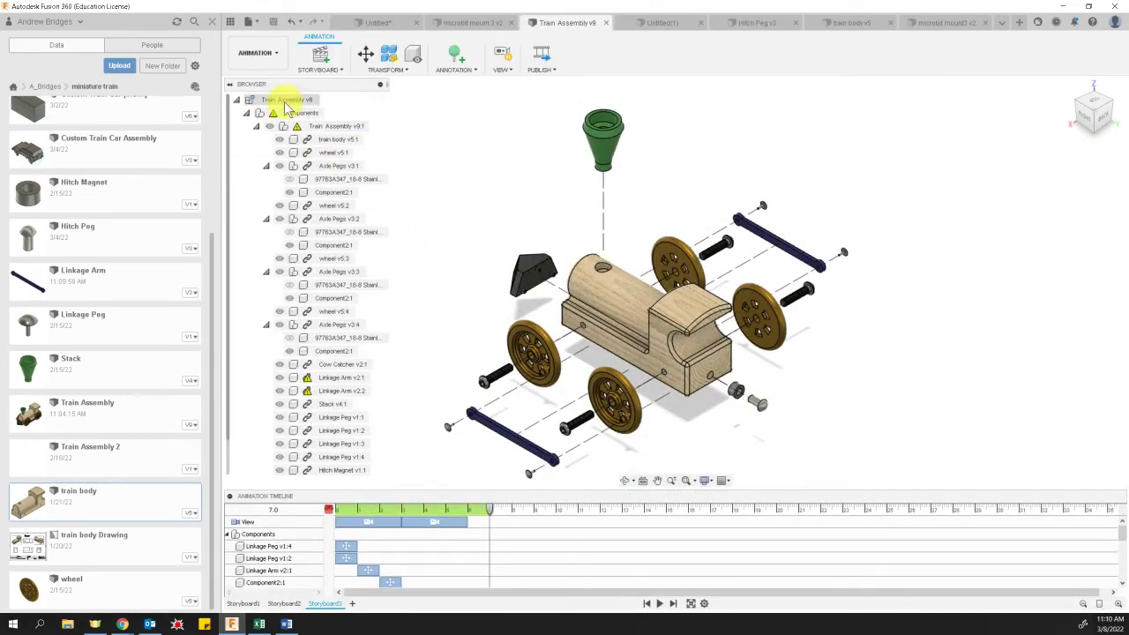
left_click(254, 60)
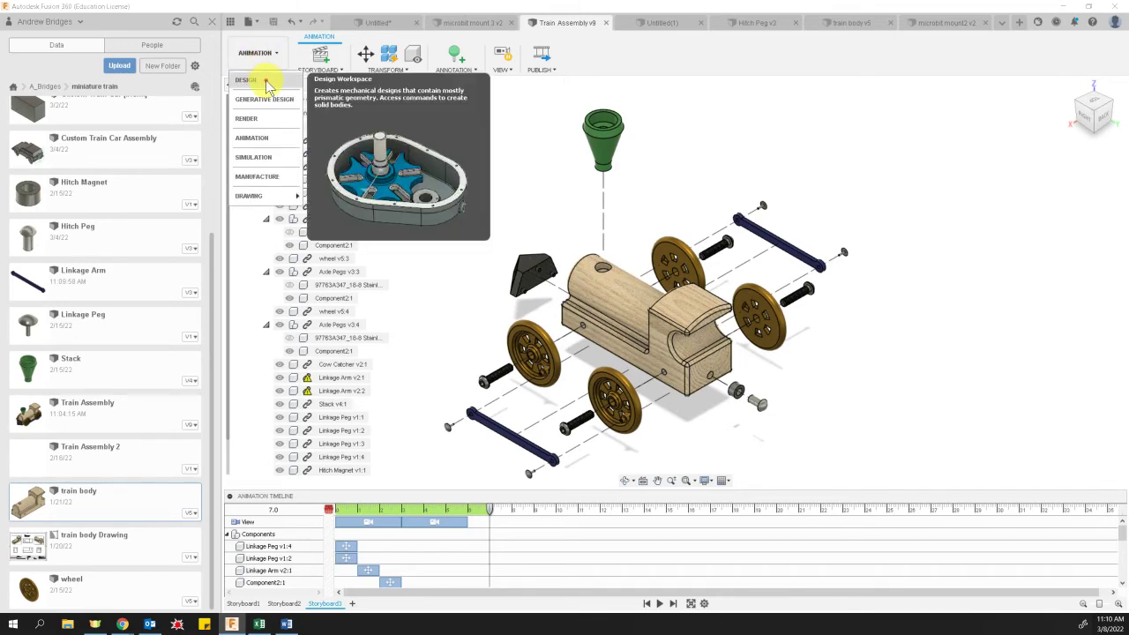
left_click(266, 85)
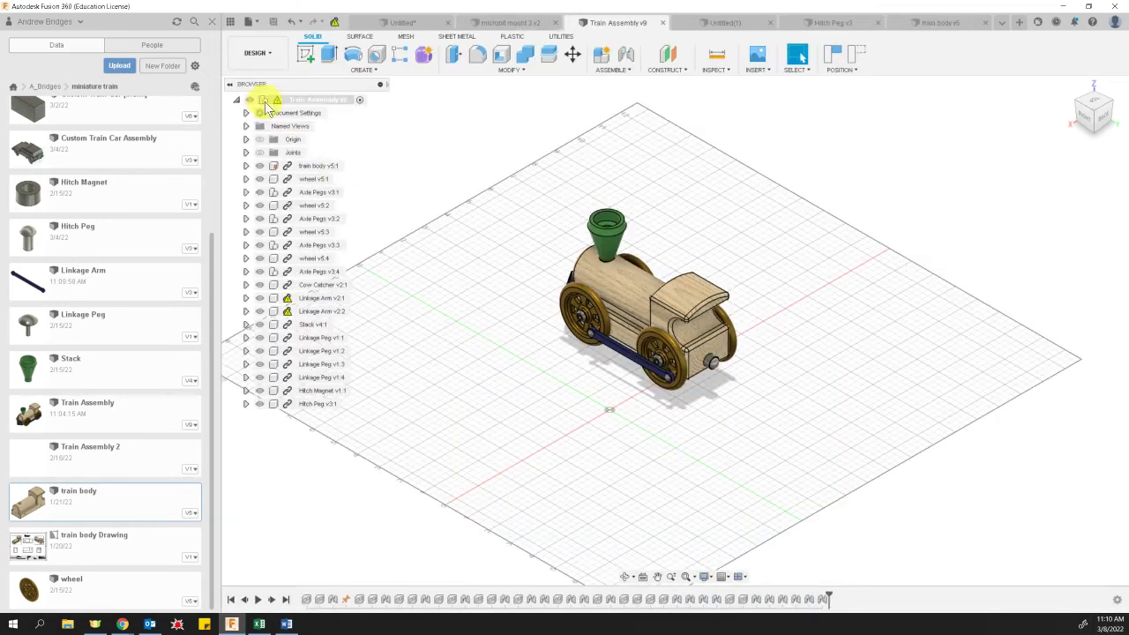
left_click(336, 23)
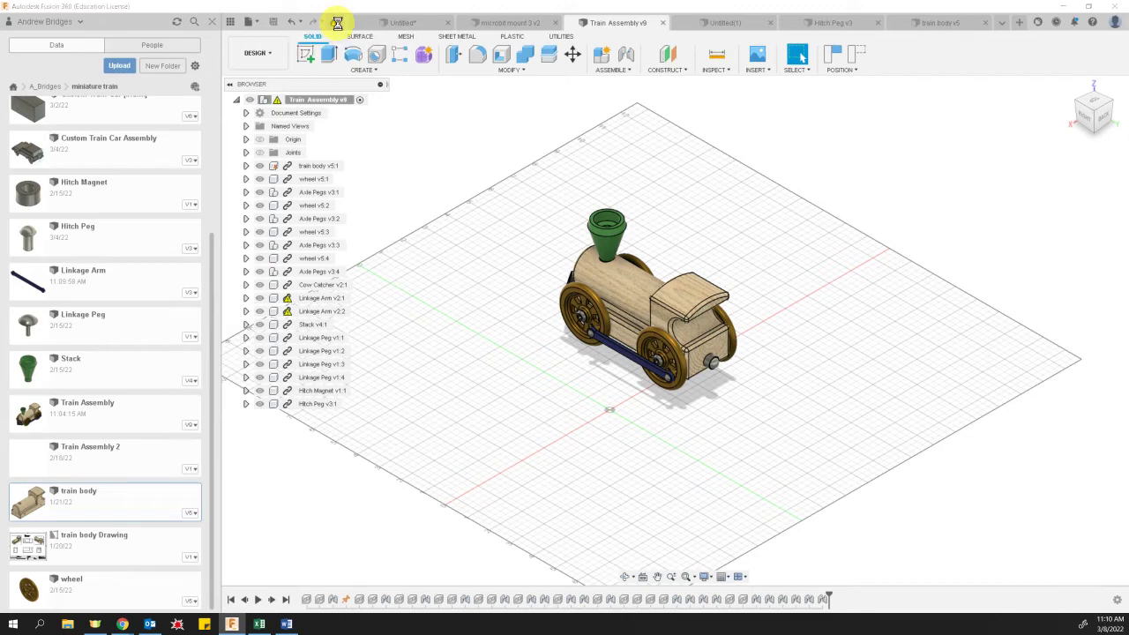
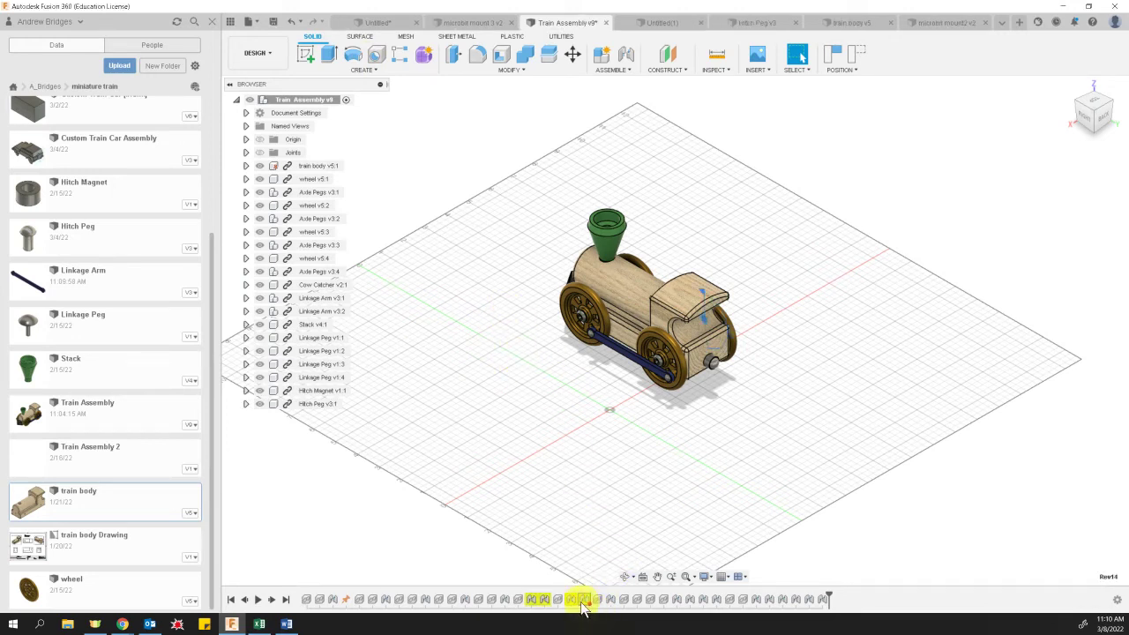
Review the warning on joint Rev11 and inspect the joint's component references without changing them
right_click(534, 602)
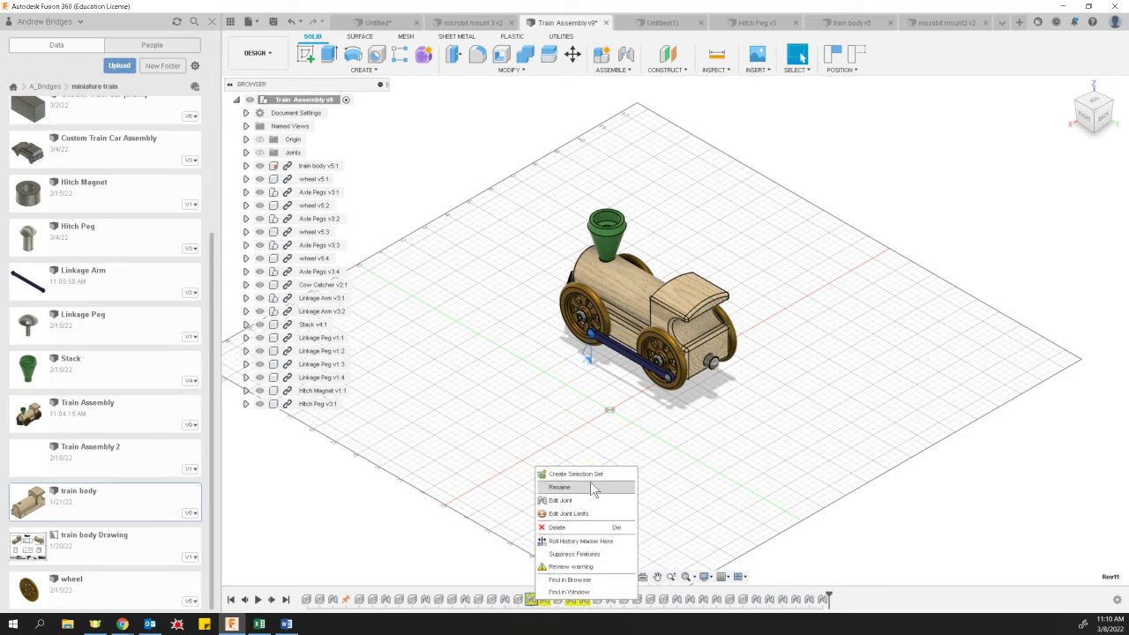
left_click(620, 564)
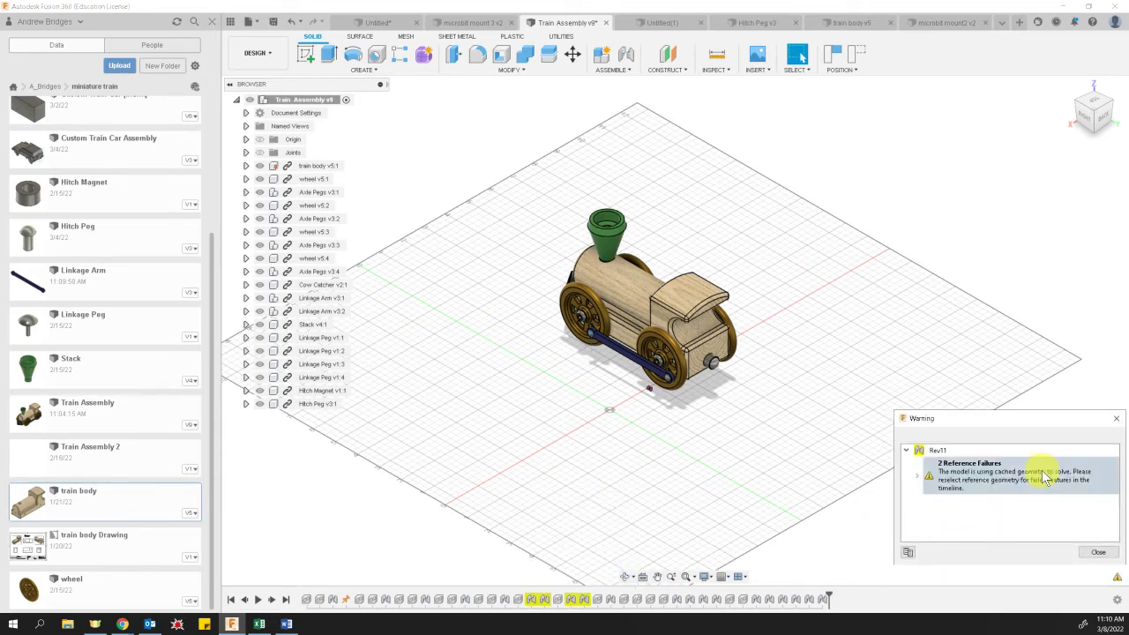
left_click(1098, 553)
right_click(534, 607)
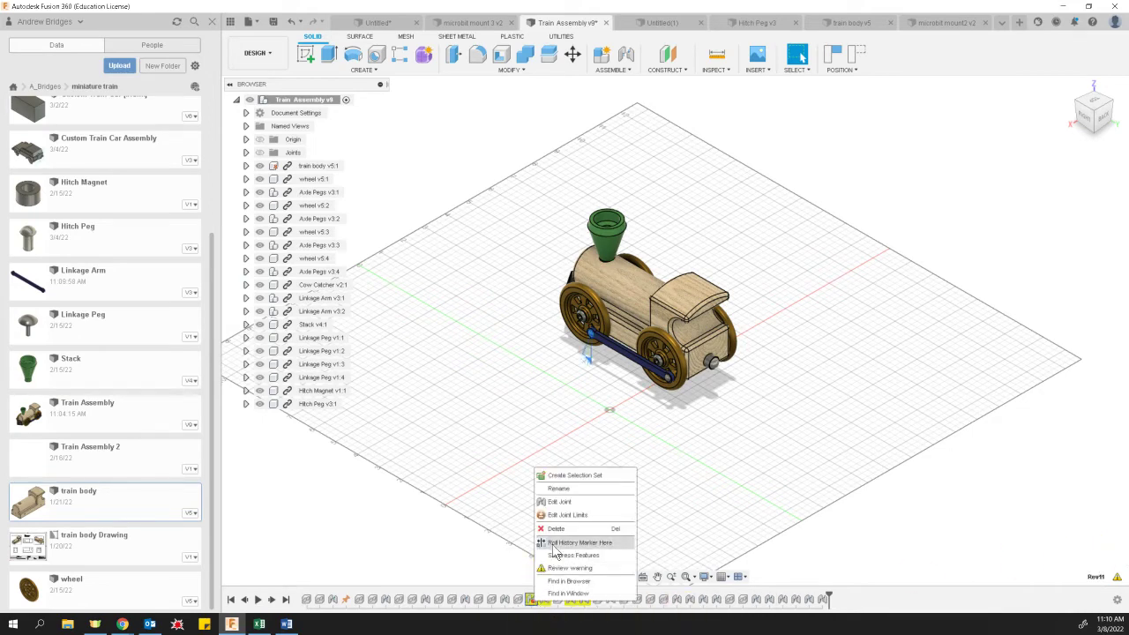
left_click(578, 509)
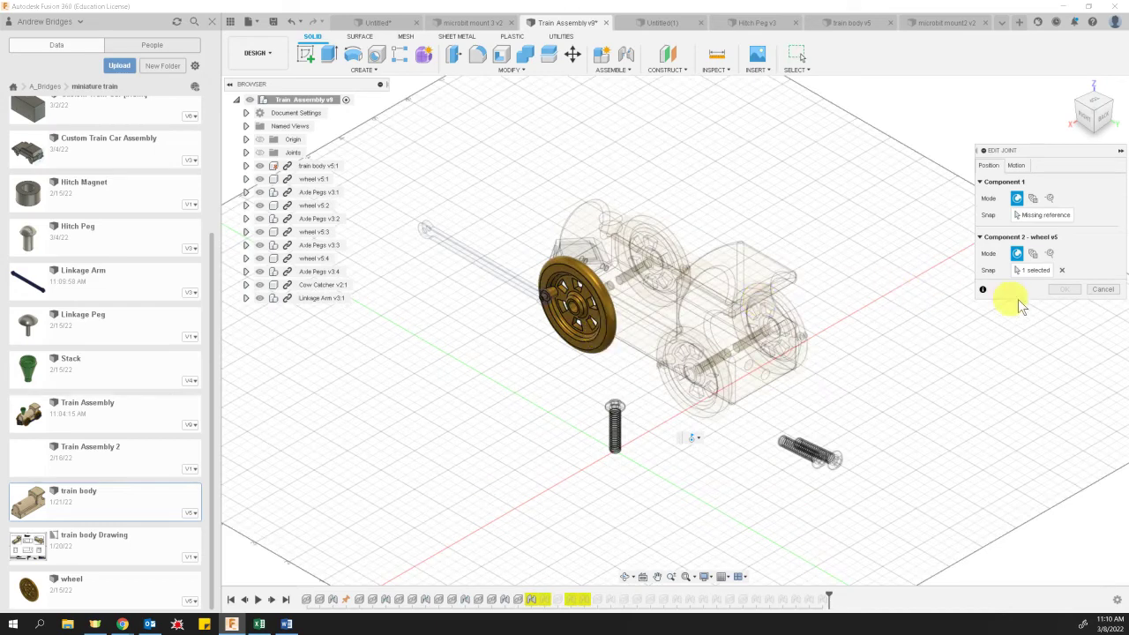
left_click(1114, 290)
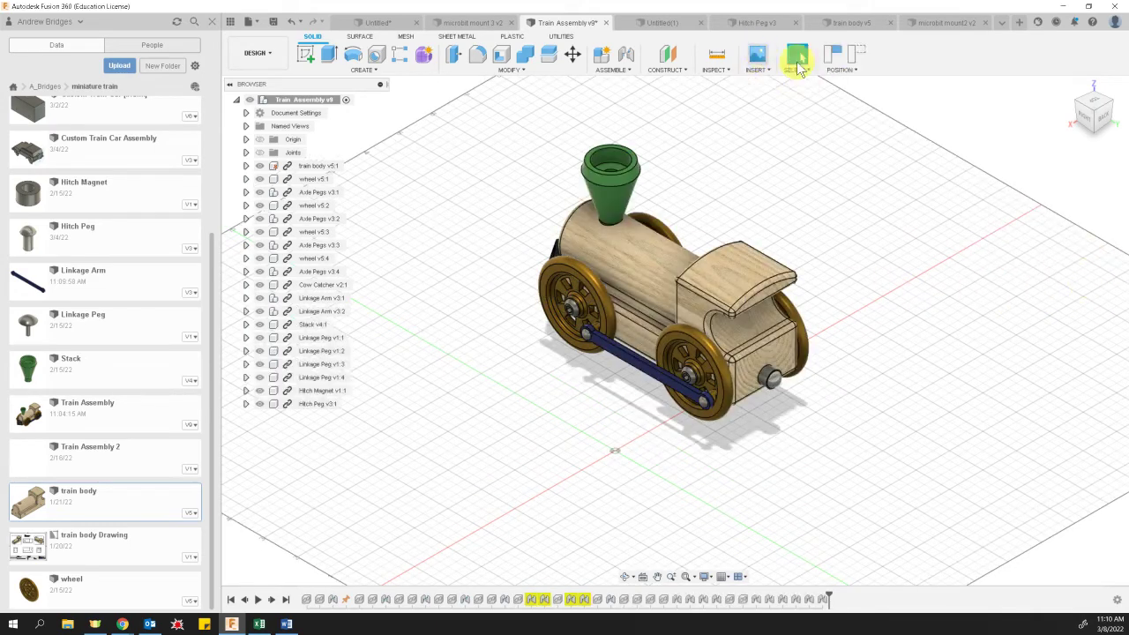
Return to the Train Assembly, switch it to the Animation workspace and save it with the version description User Saved
left_click(955, 24)
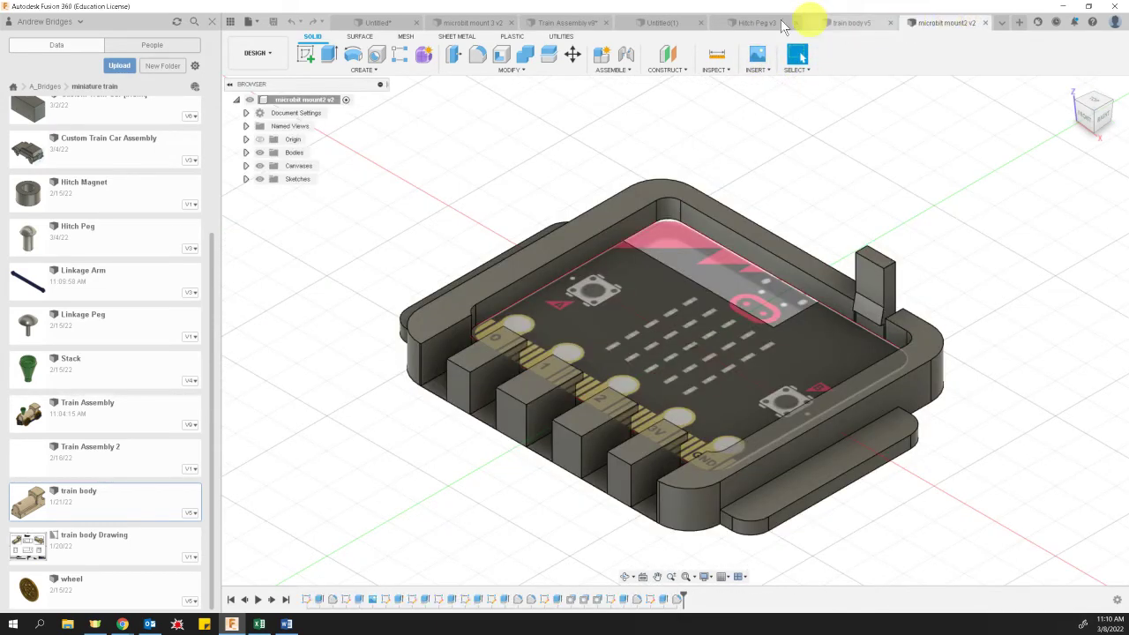
left_click(474, 22)
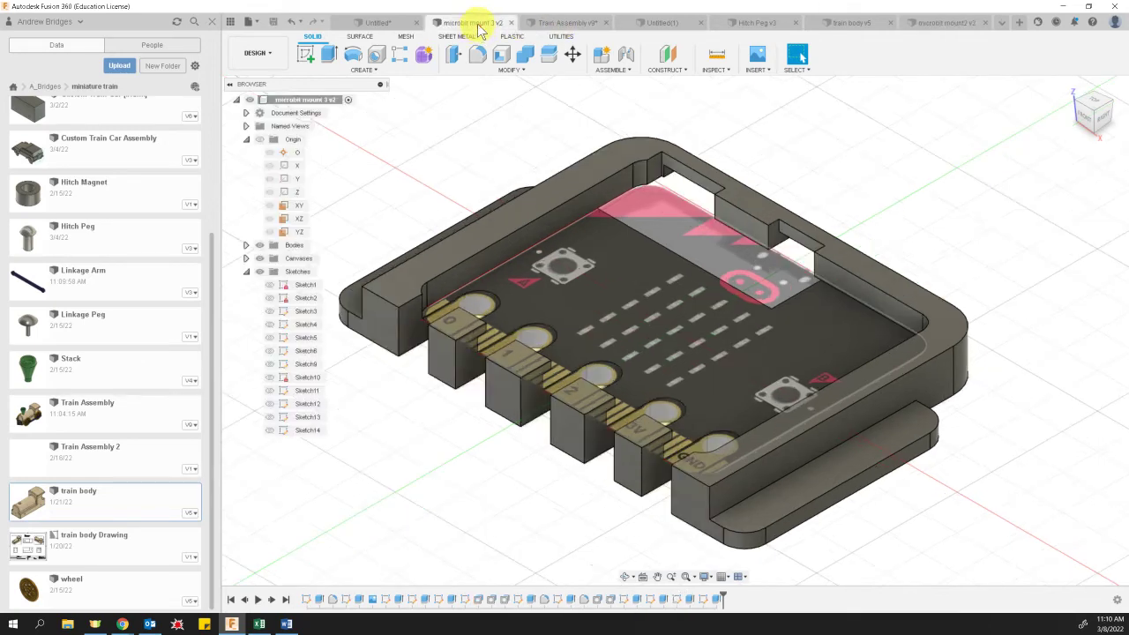
left_click(560, 22)
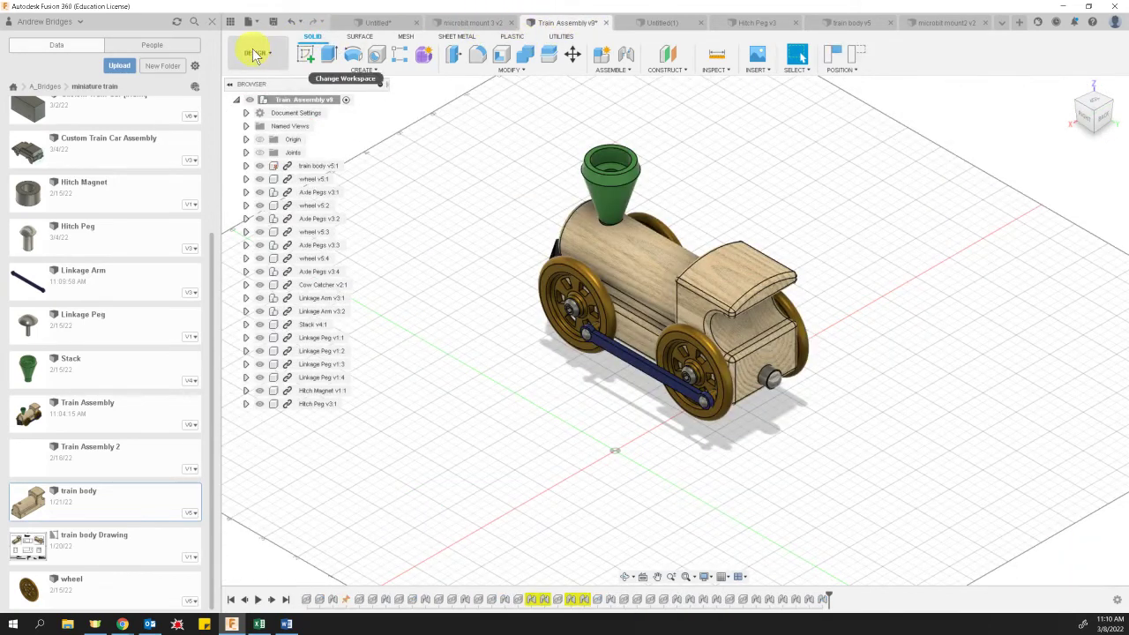
left_click(255, 53)
left_click(282, 141)
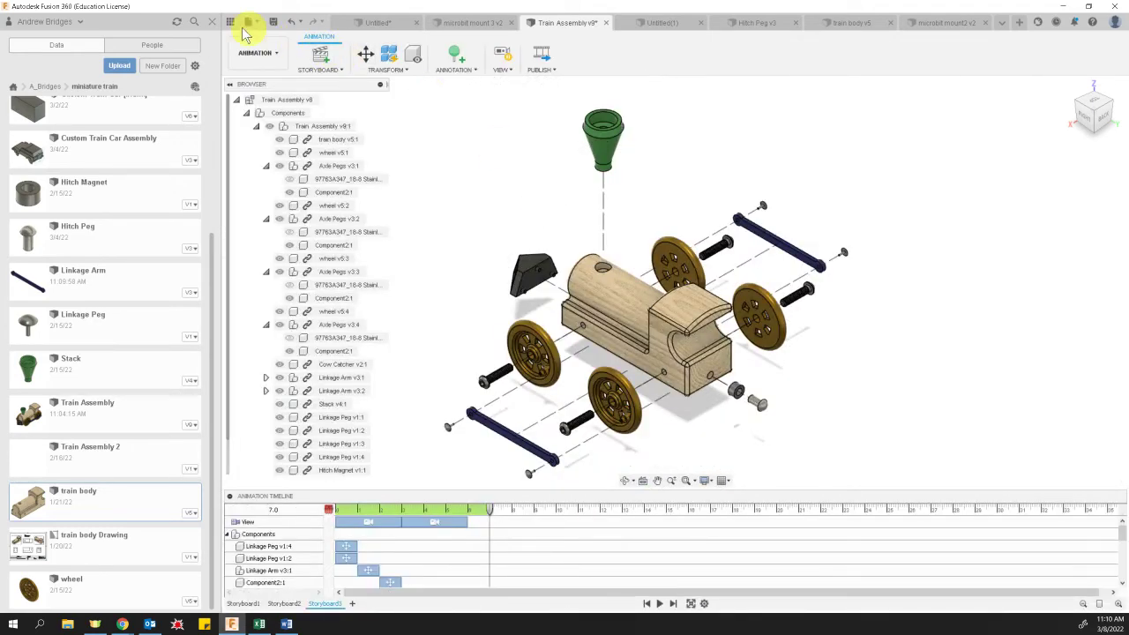
left_click(273, 22)
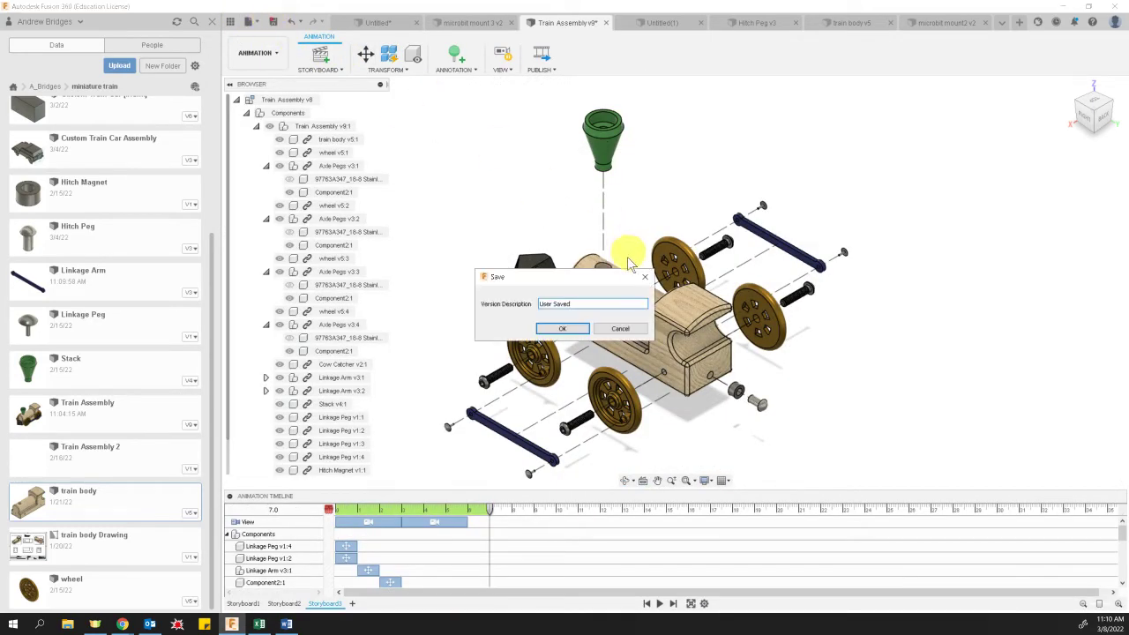
left_click(575, 327)
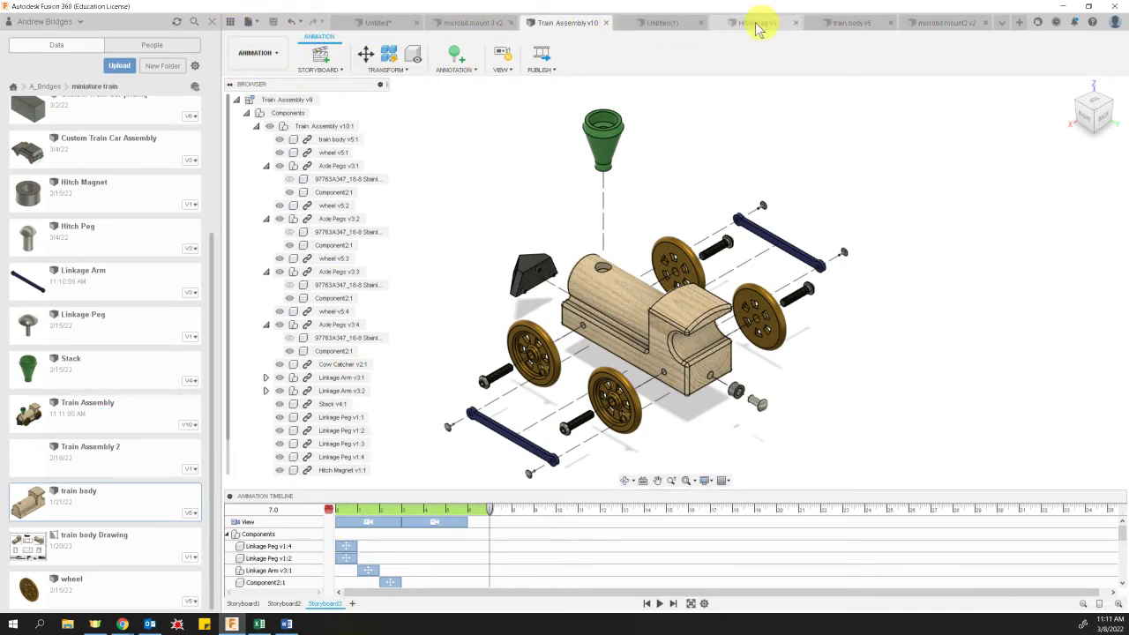
Look through the open documents for the unsaved exploded-view drawing, ending on the Train Assembly
left_click(853, 26)
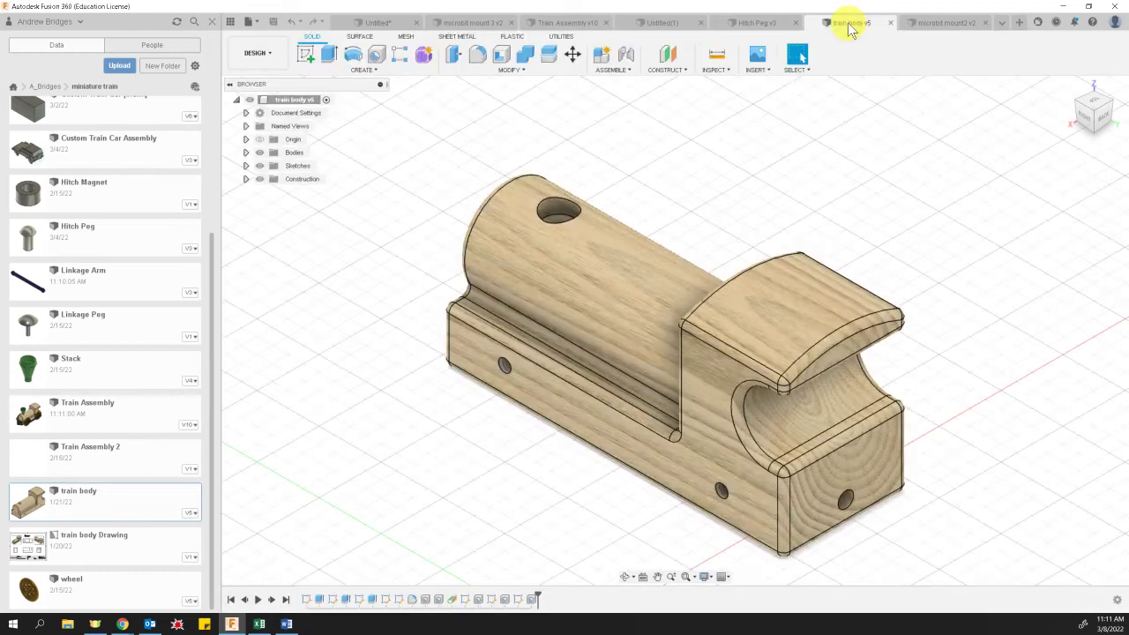
left_click(565, 23)
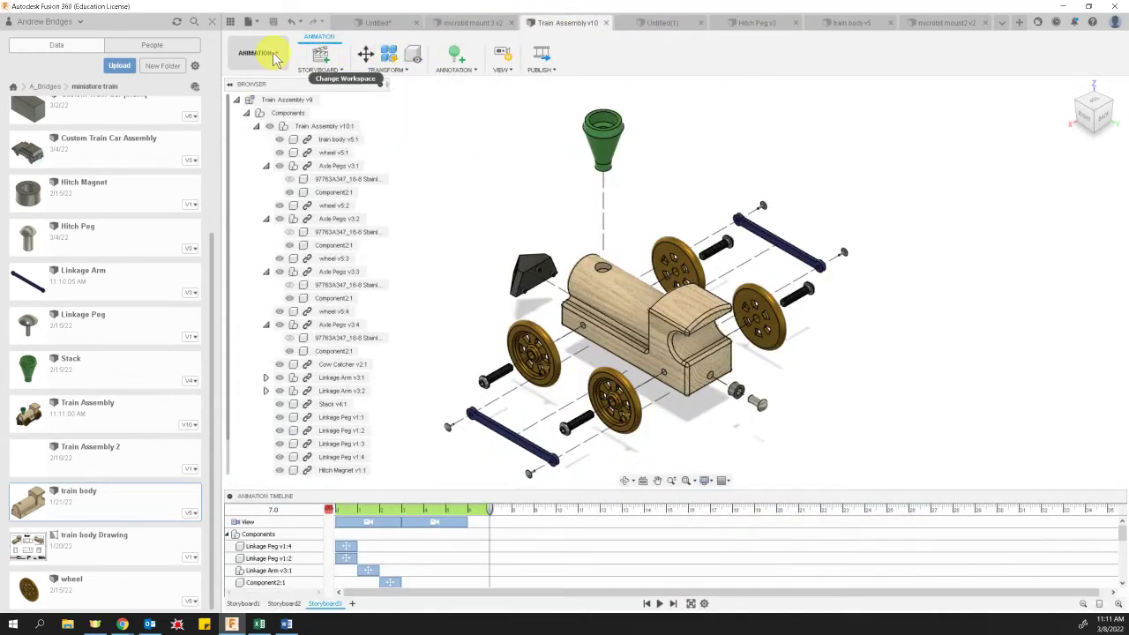
left_click(372, 23)
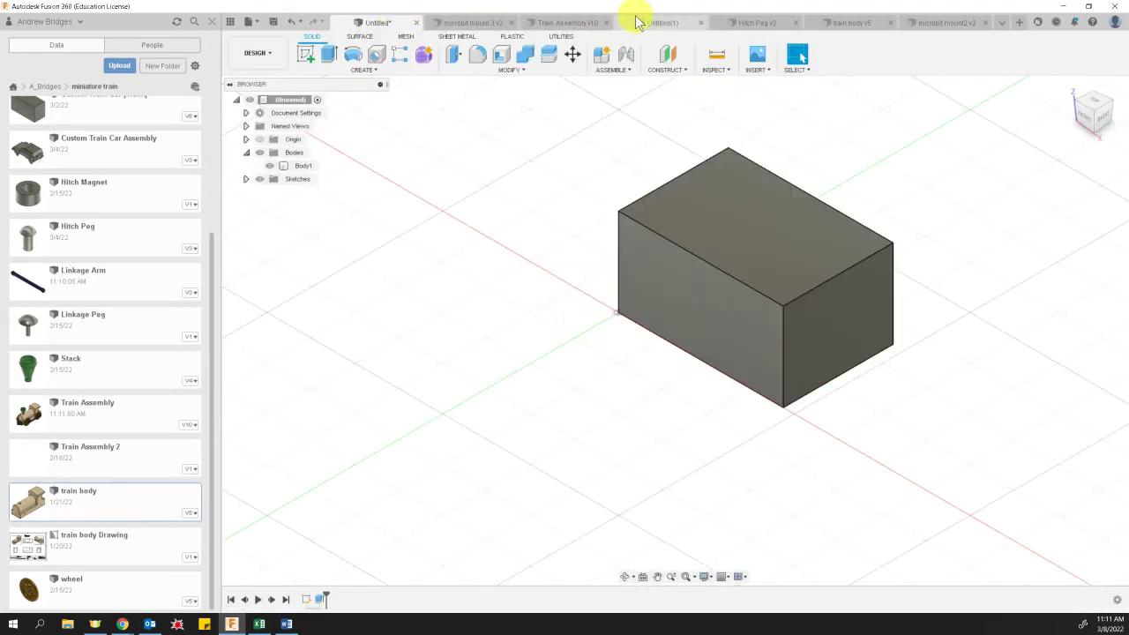
left_click(752, 18)
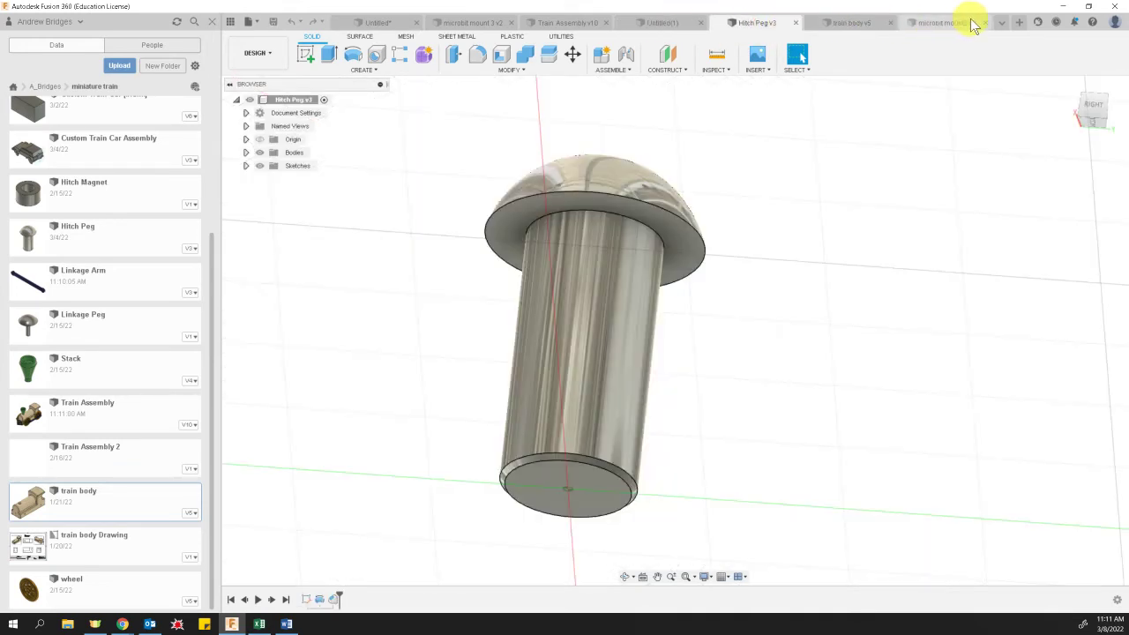
left_click(941, 23)
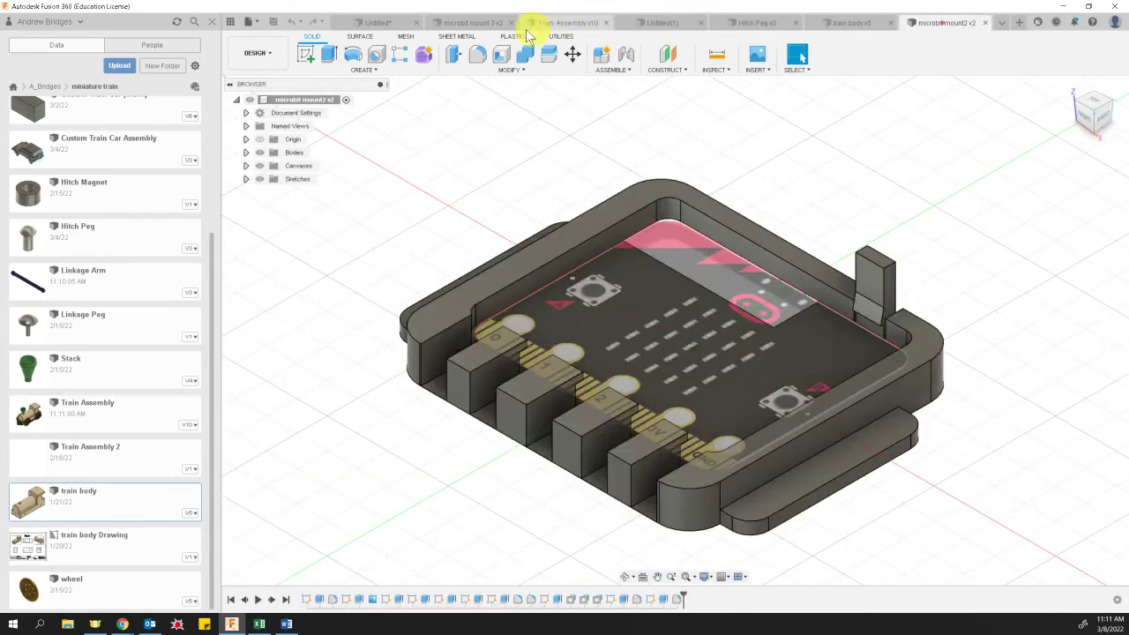
left_click(589, 21)
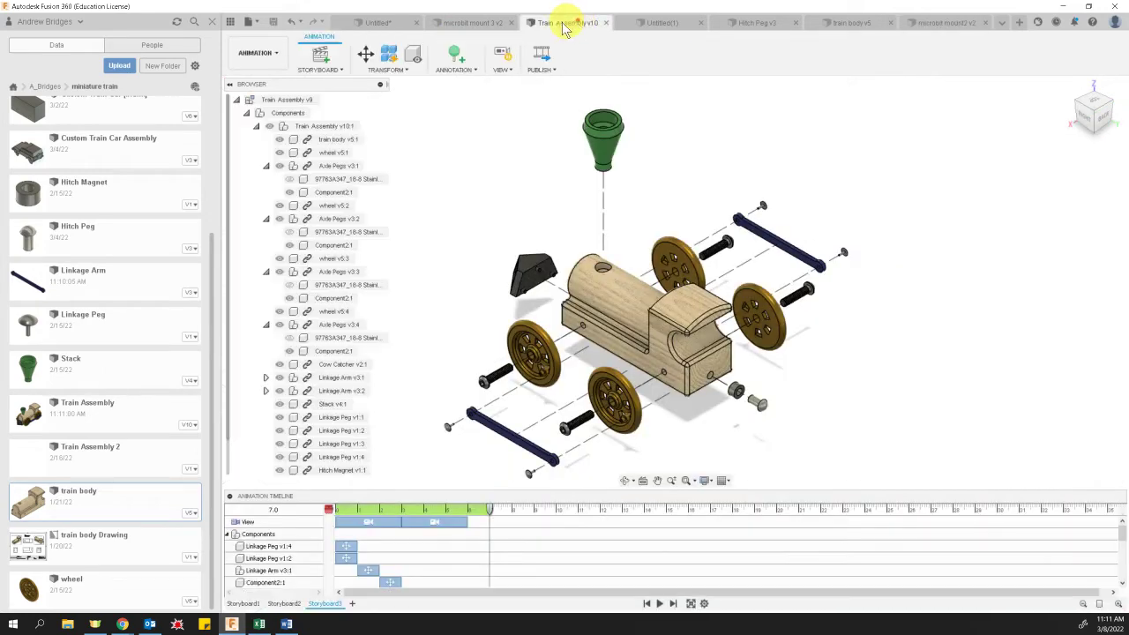
left_click(264, 53)
mouse_move(287, 203)
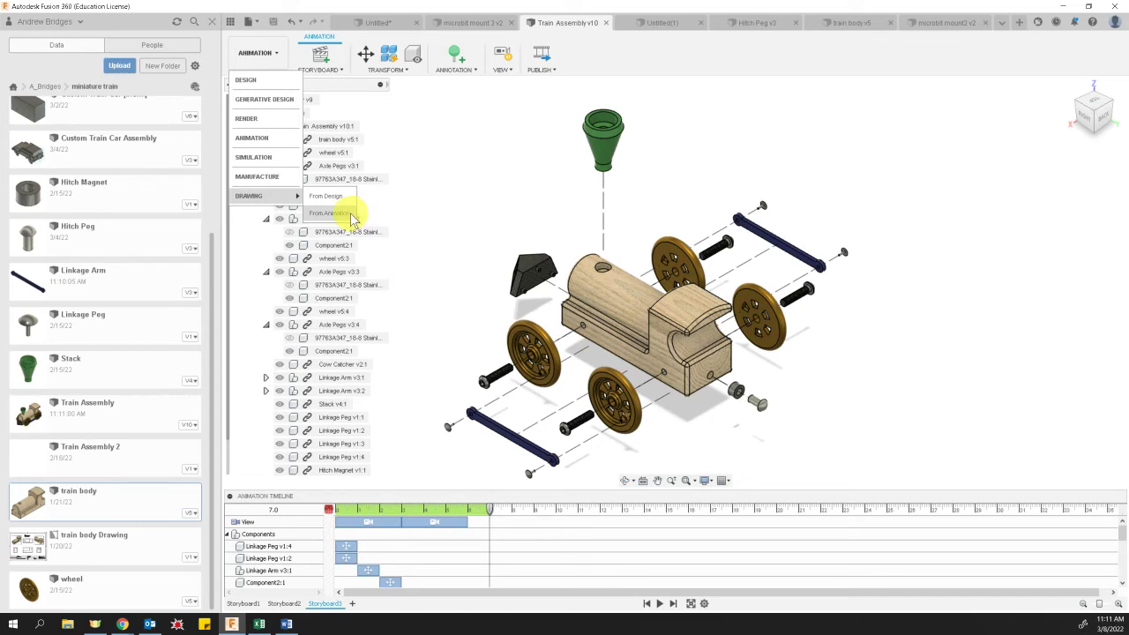
left_click(351, 215)
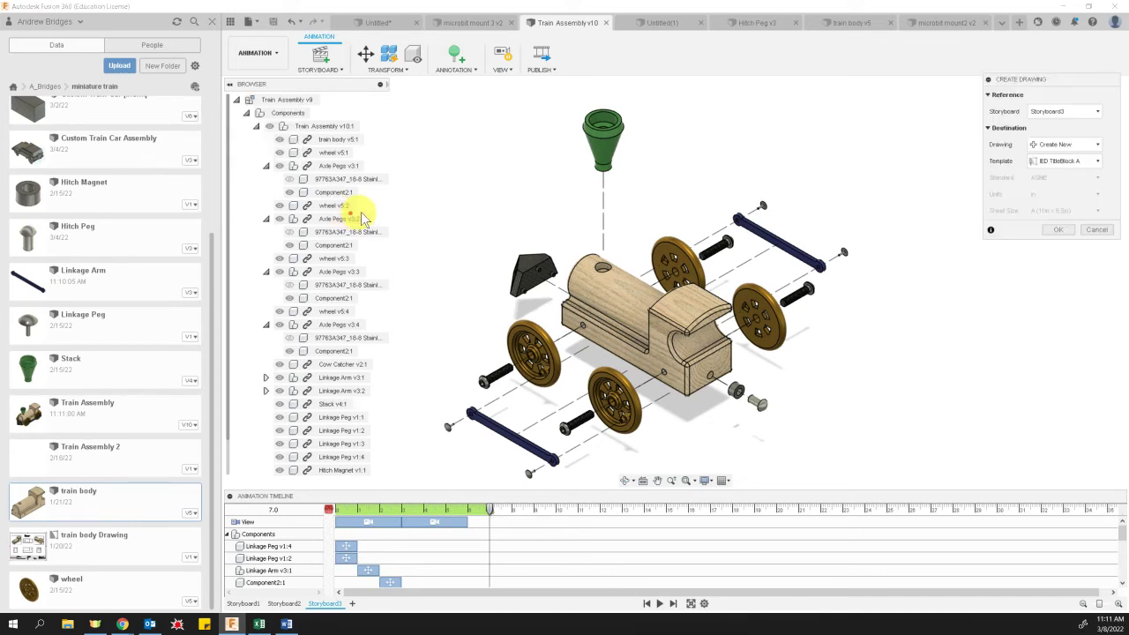
left_click(1107, 233)
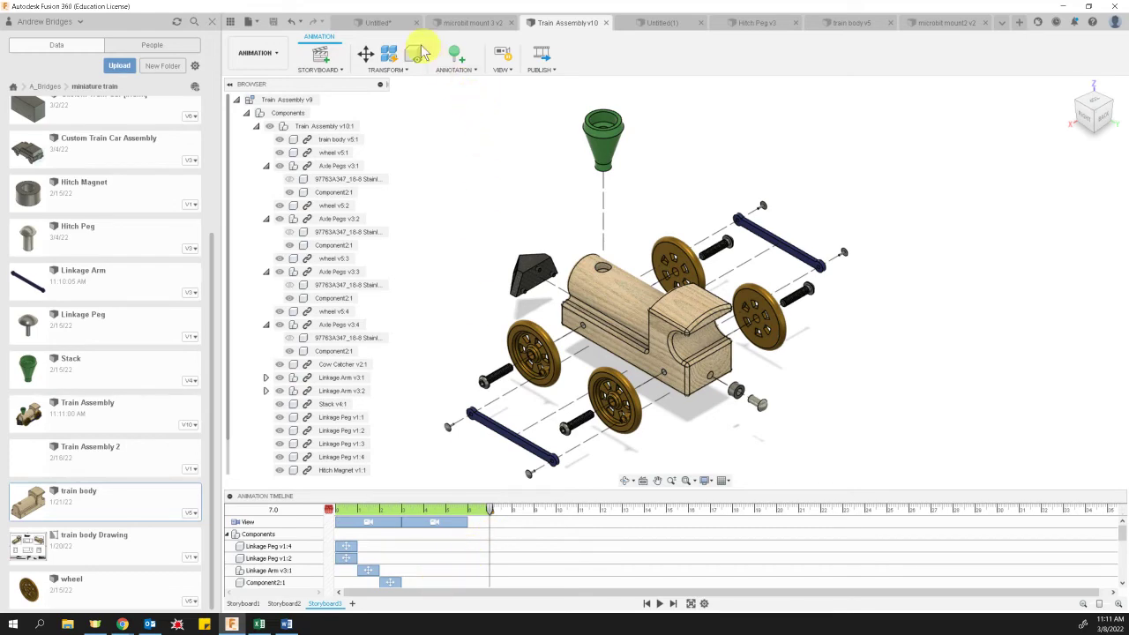
Search the open documents, the list of open files and the miniature train folder for the train assembly drawing
left_click(378, 23)
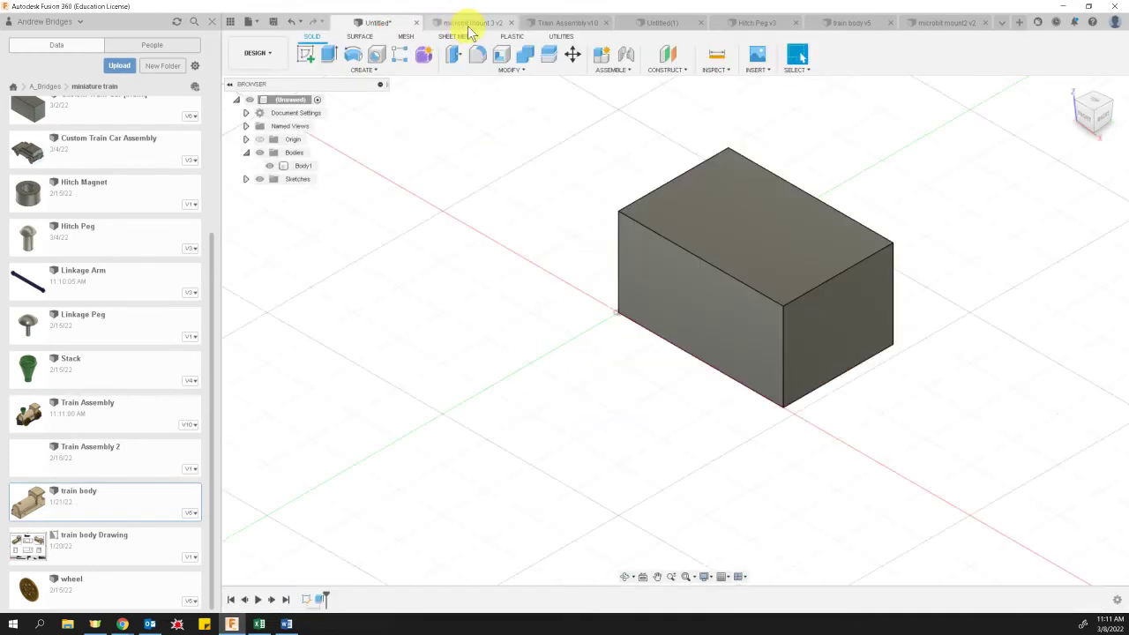
left_click(474, 24)
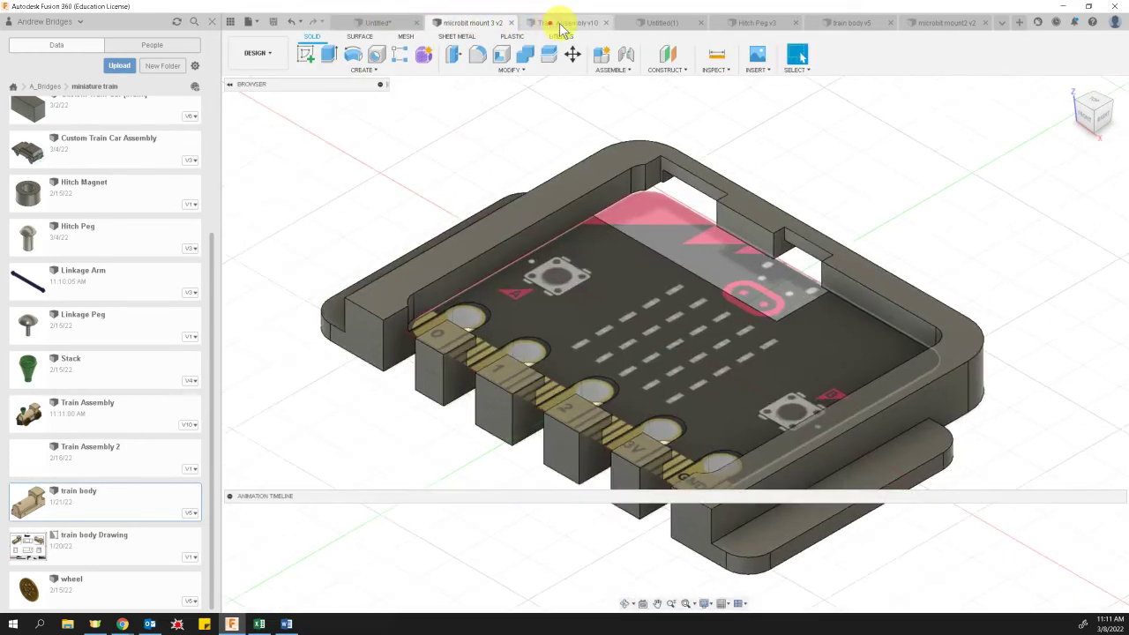
left_click(561, 27)
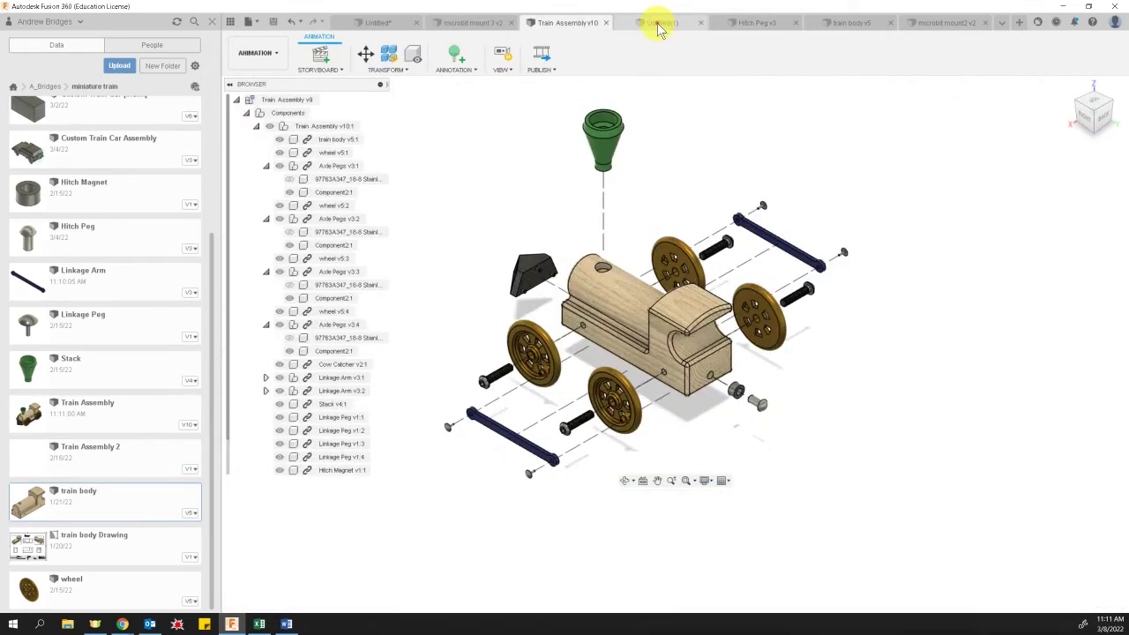
left_click(657, 26)
left_click(738, 22)
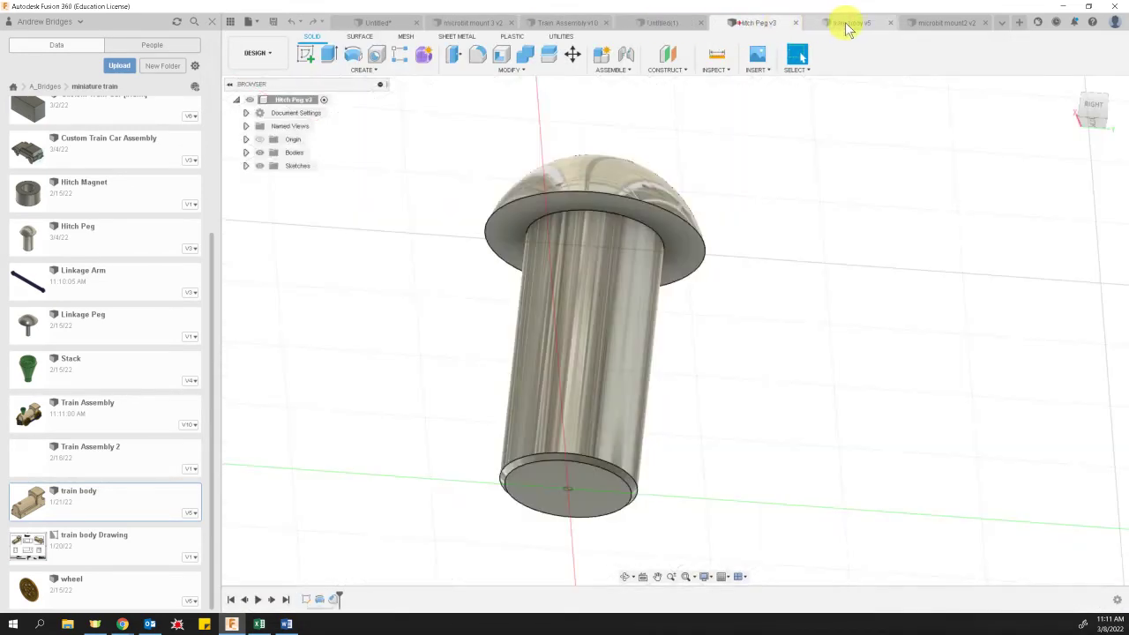
left_click(847, 25)
left_click(946, 23)
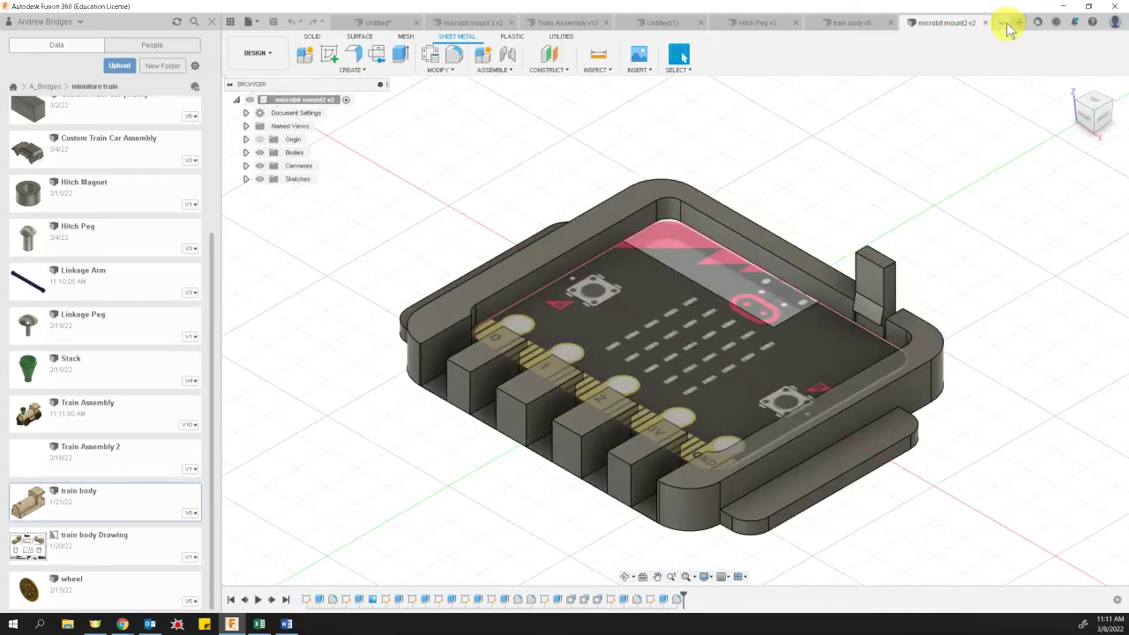
left_click(1004, 24)
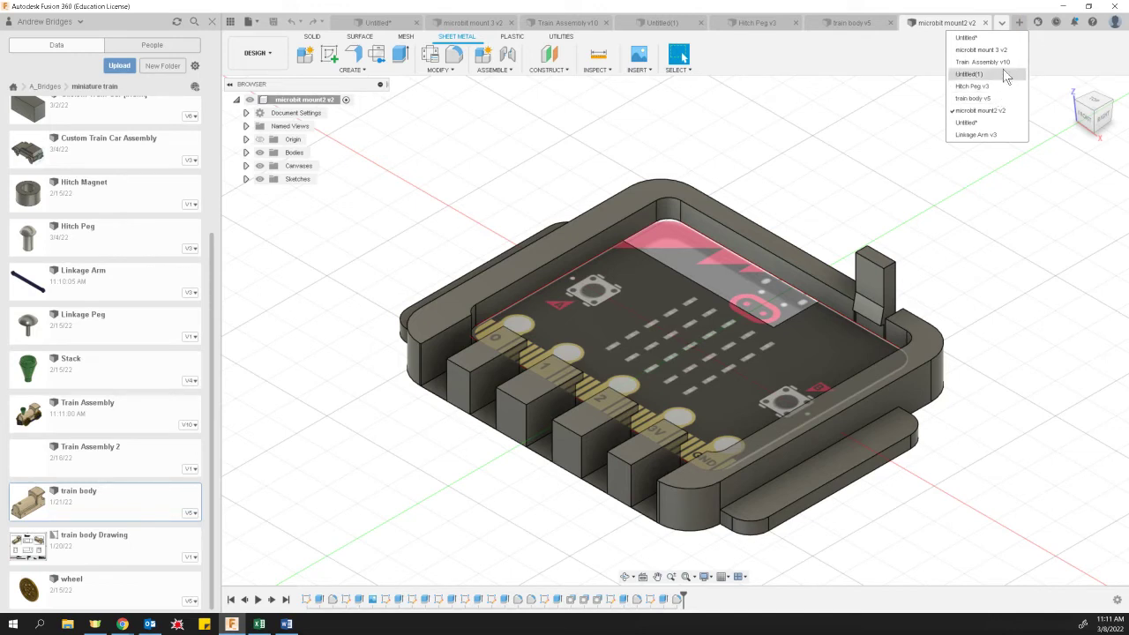
left_click(1044, 191)
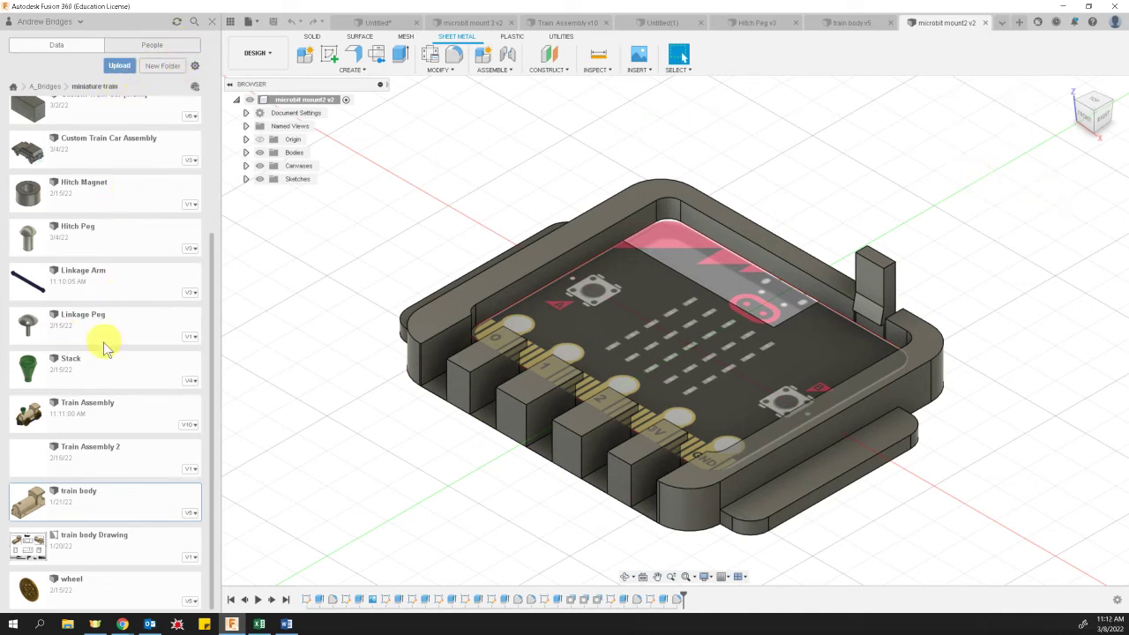
scroll(98, 331, "up", 4)
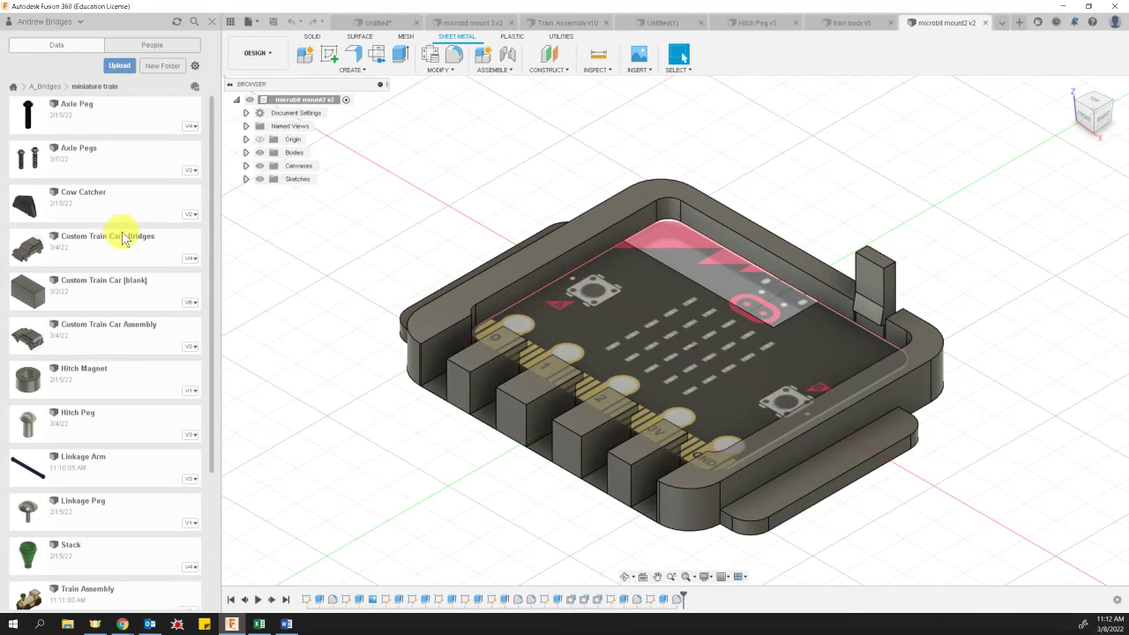
scroll(127, 256, "down", 4)
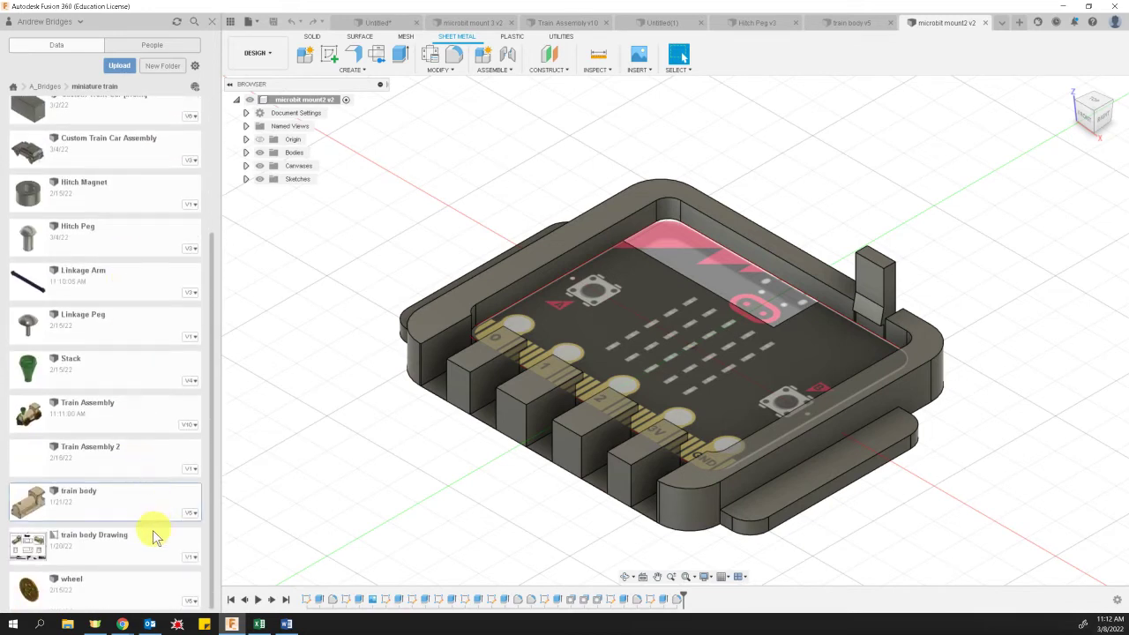
scroll(567, 368, "up", 2)
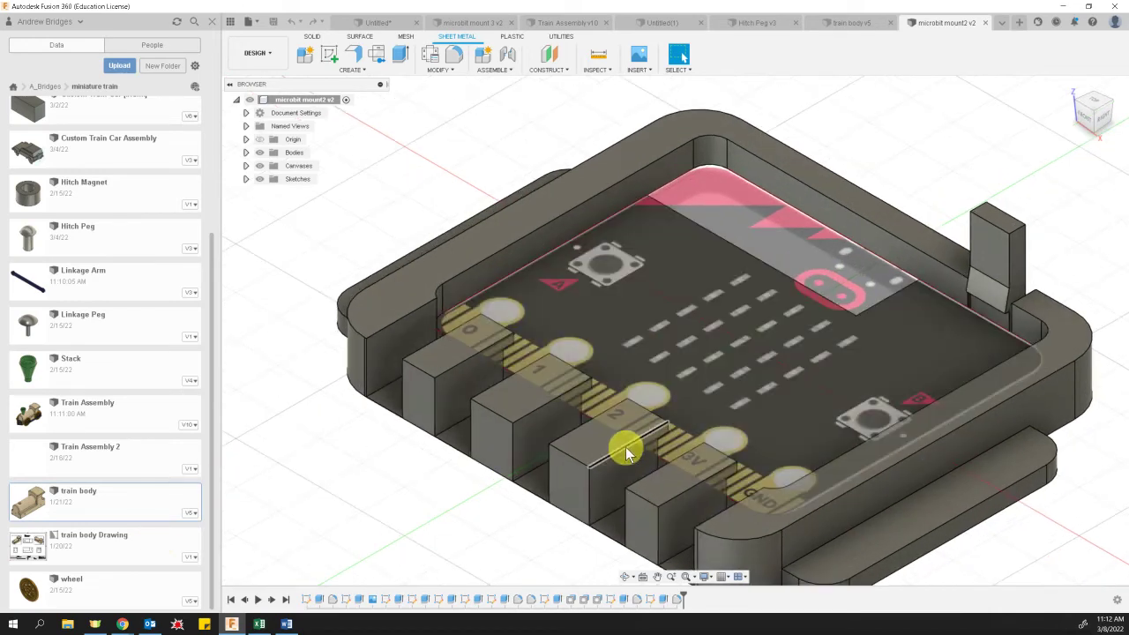
scroll(629, 440, "down", 2)
Switch to the unsaved train drawing and save it as Train Assembly Drawing [exploded view] in the miniature train folder
left_click(542, 22)
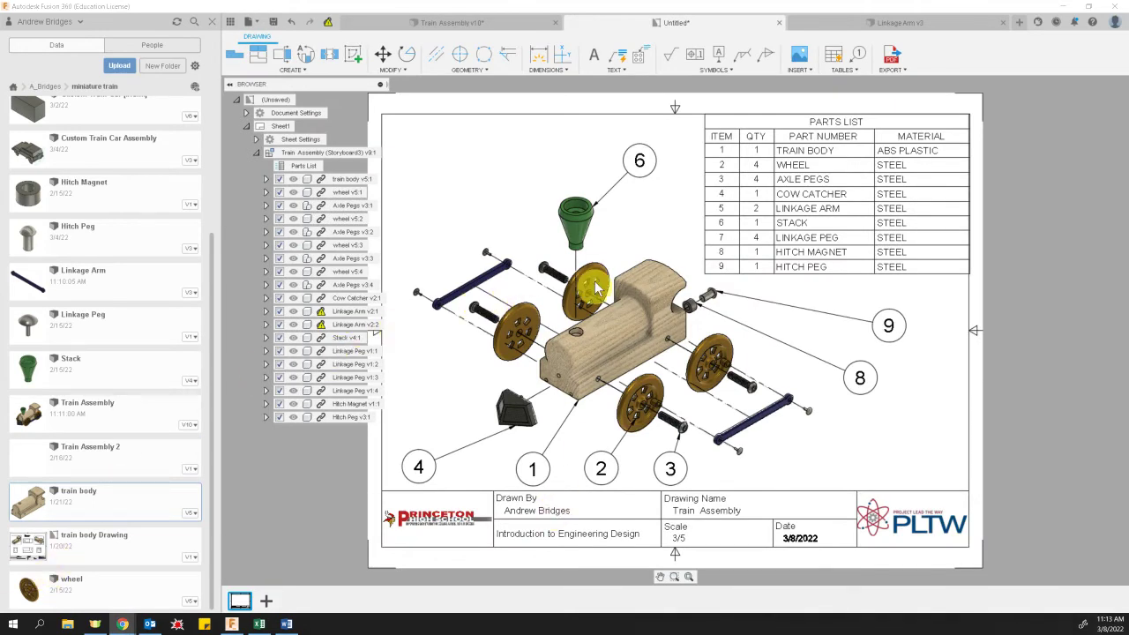
left_click(274, 23)
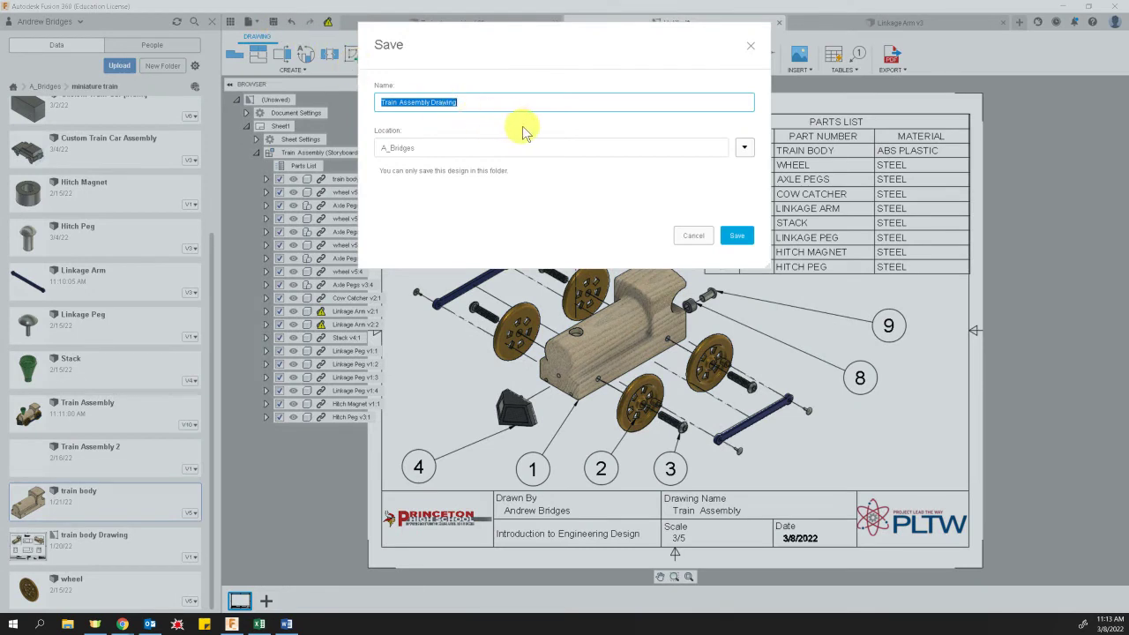
left_click(475, 103)
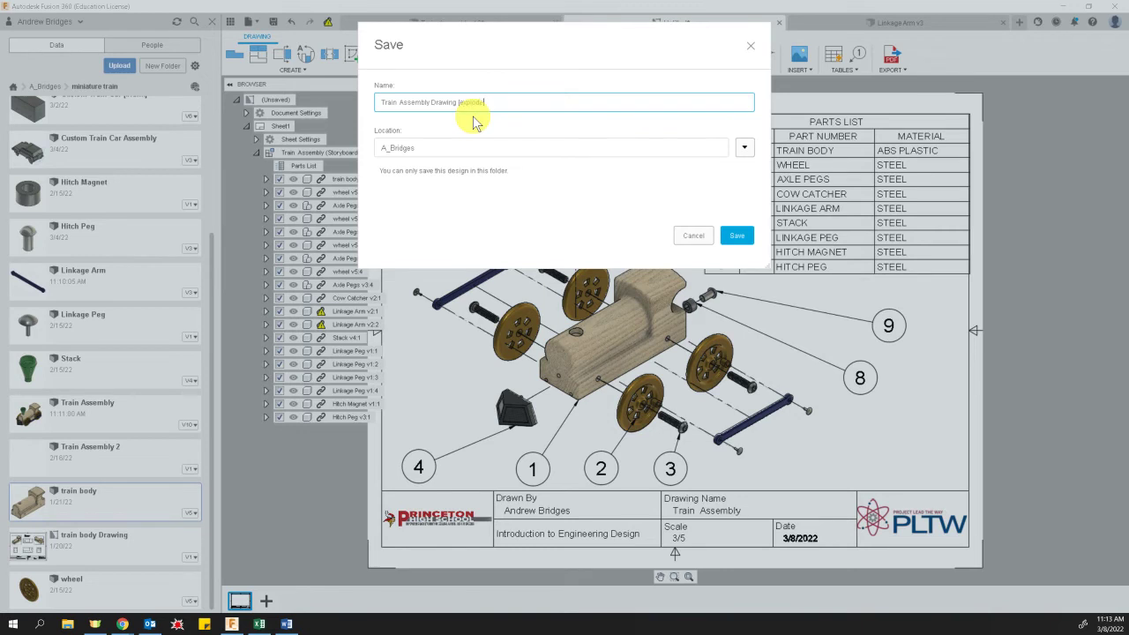
type("[exploded view]")
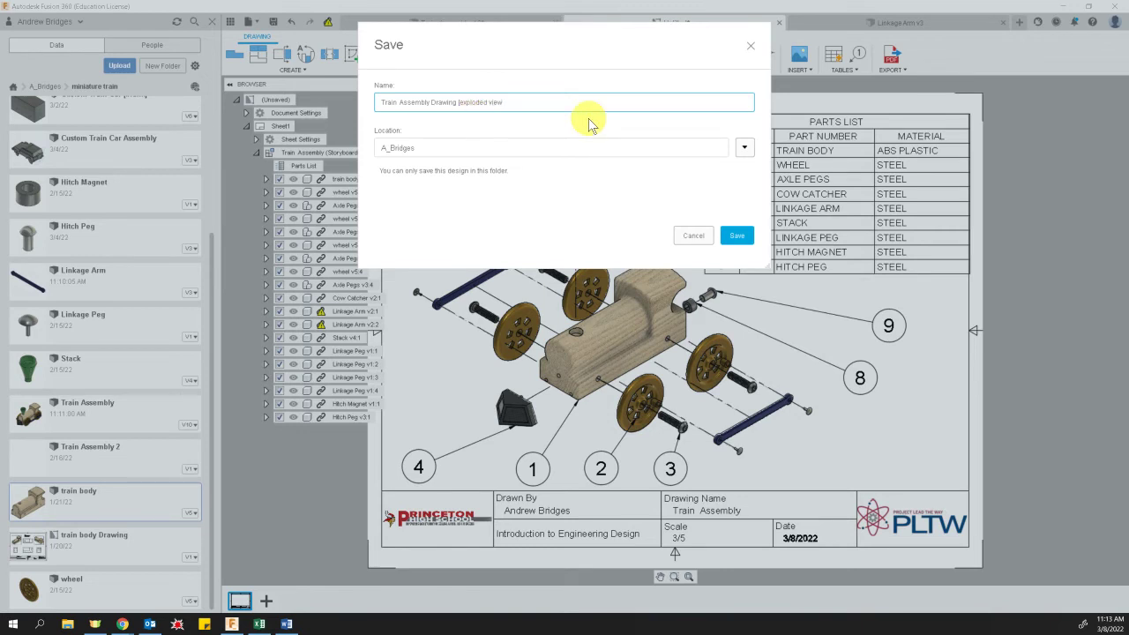
left_click(743, 147)
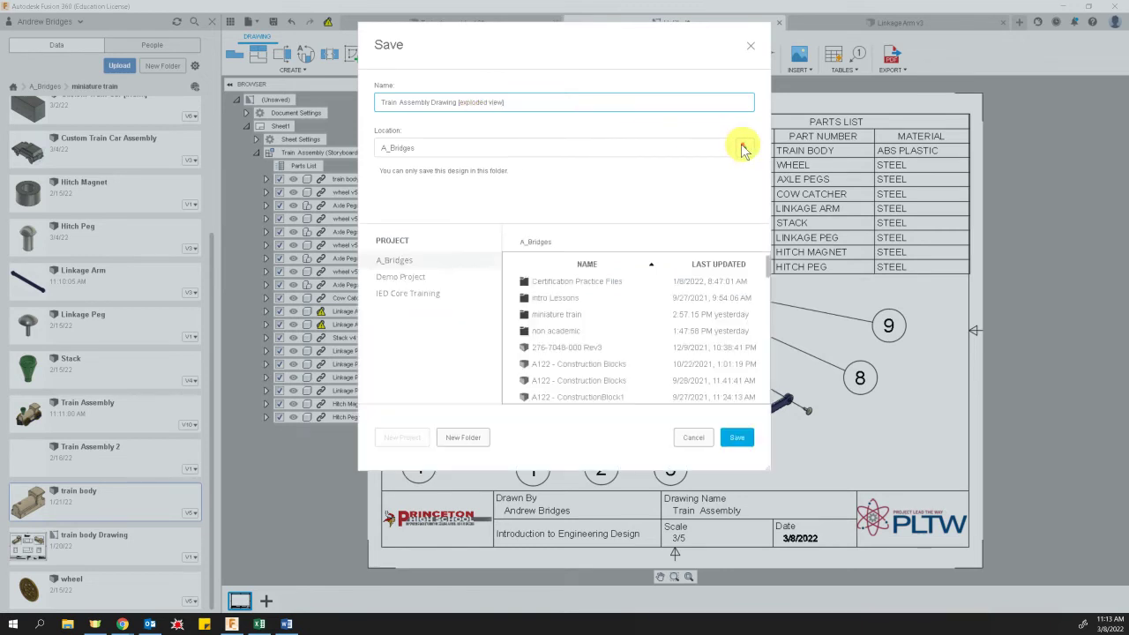
double_click(540, 315)
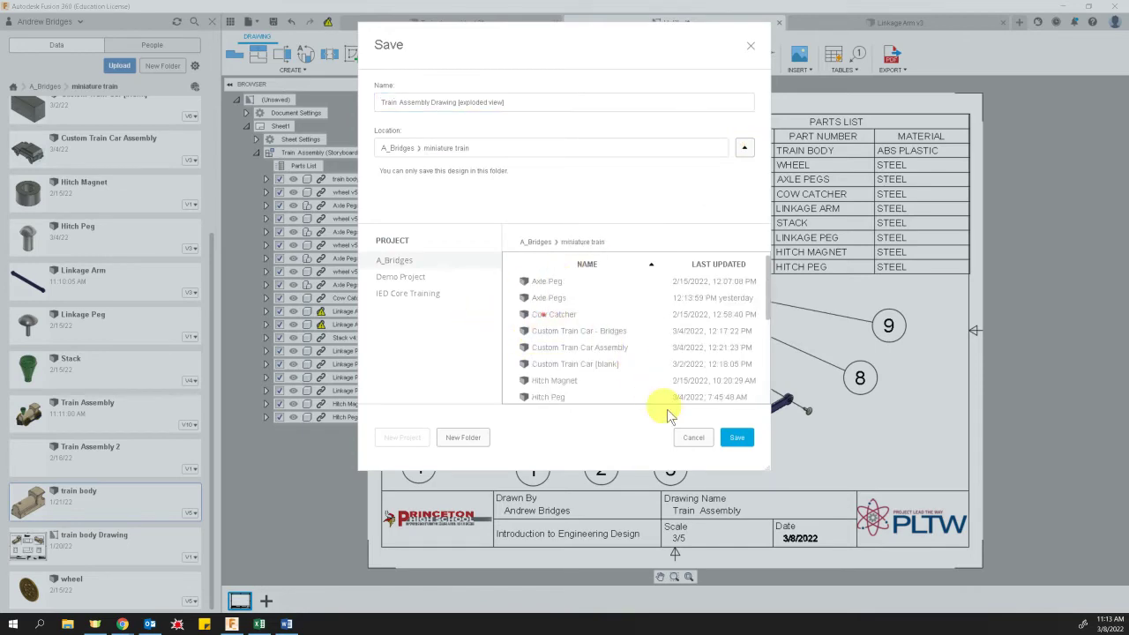
left_click(750, 439)
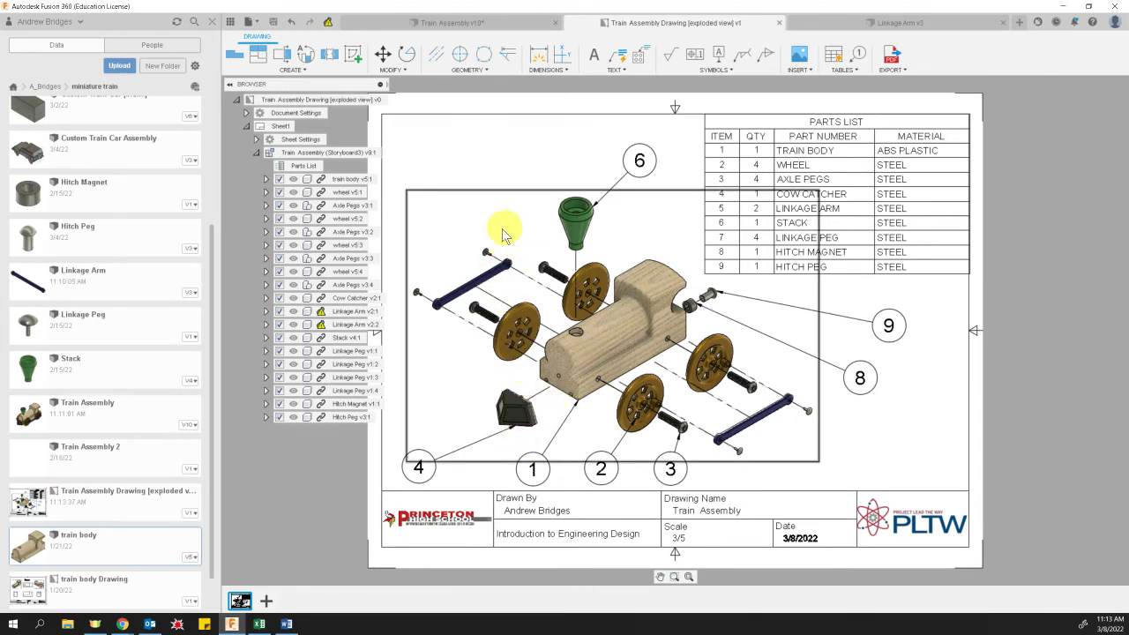
Try to place a standard balloon on the linkage arm beside the stack in the exploded view
left_click(470, 282)
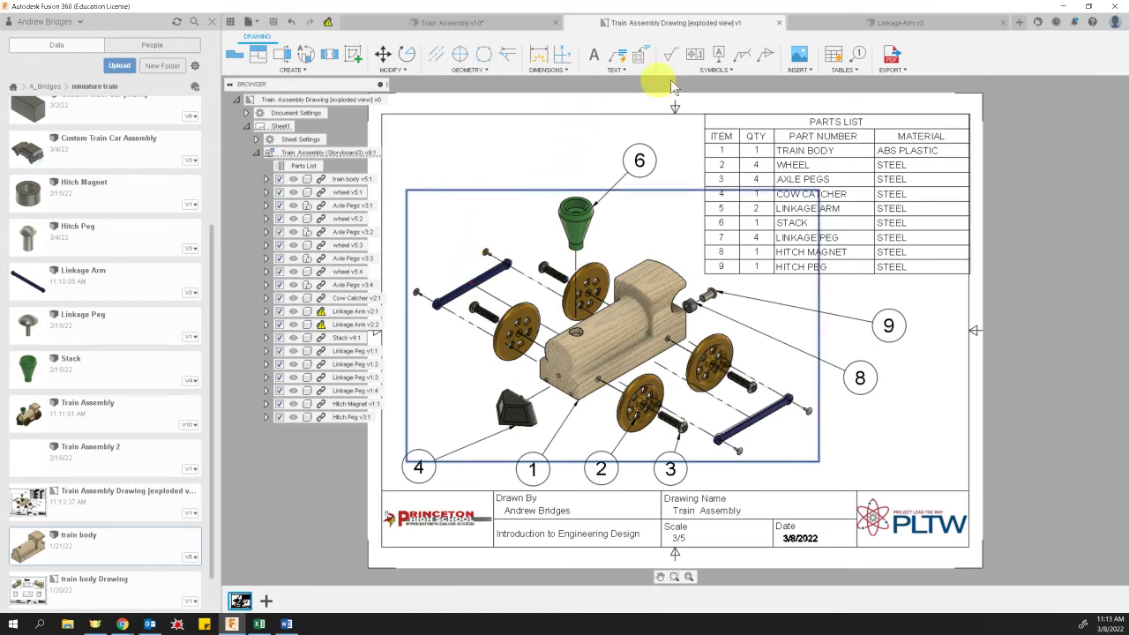
left_click(858, 54)
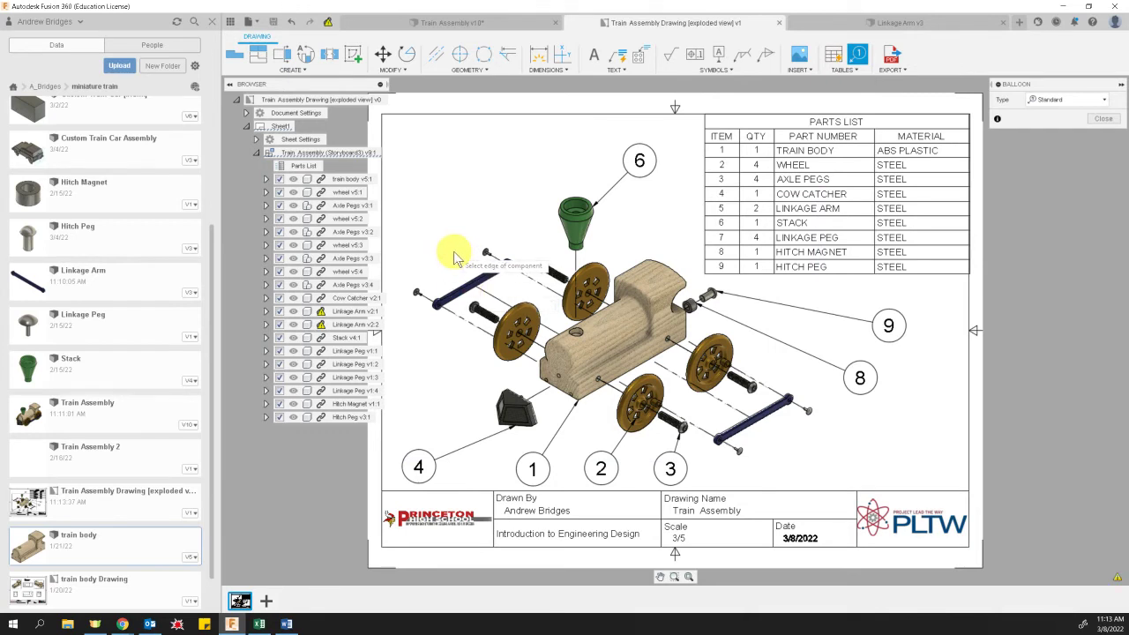
left_click(449, 292)
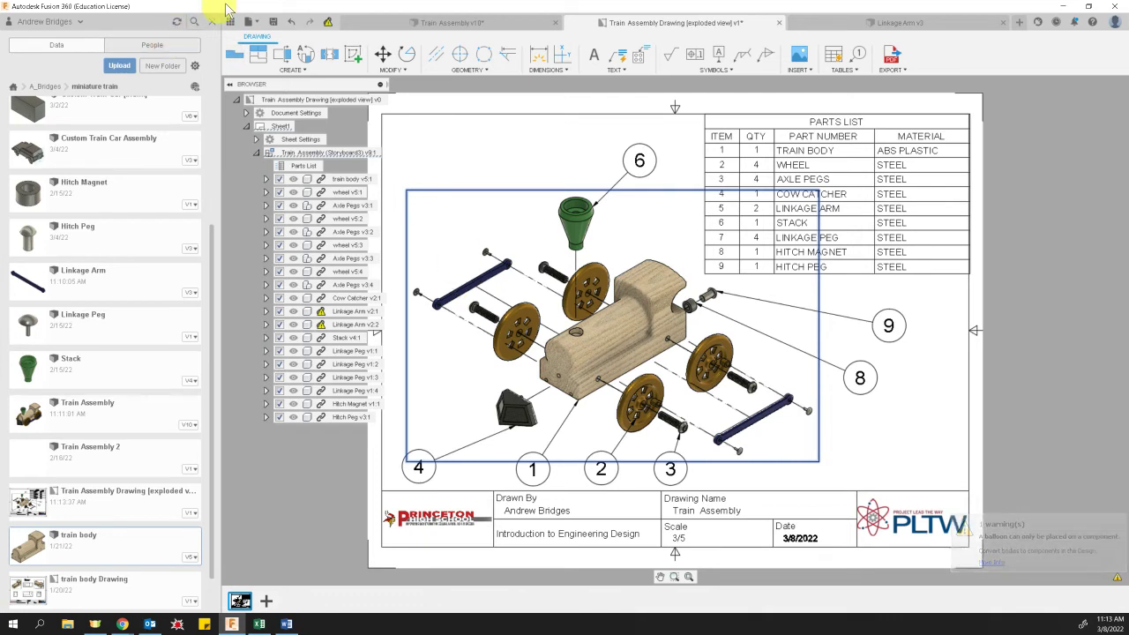
Update the exploded-view drawing to the latest train assembly version and try again to place a standard balloon on the linkage arm
left_click(329, 23)
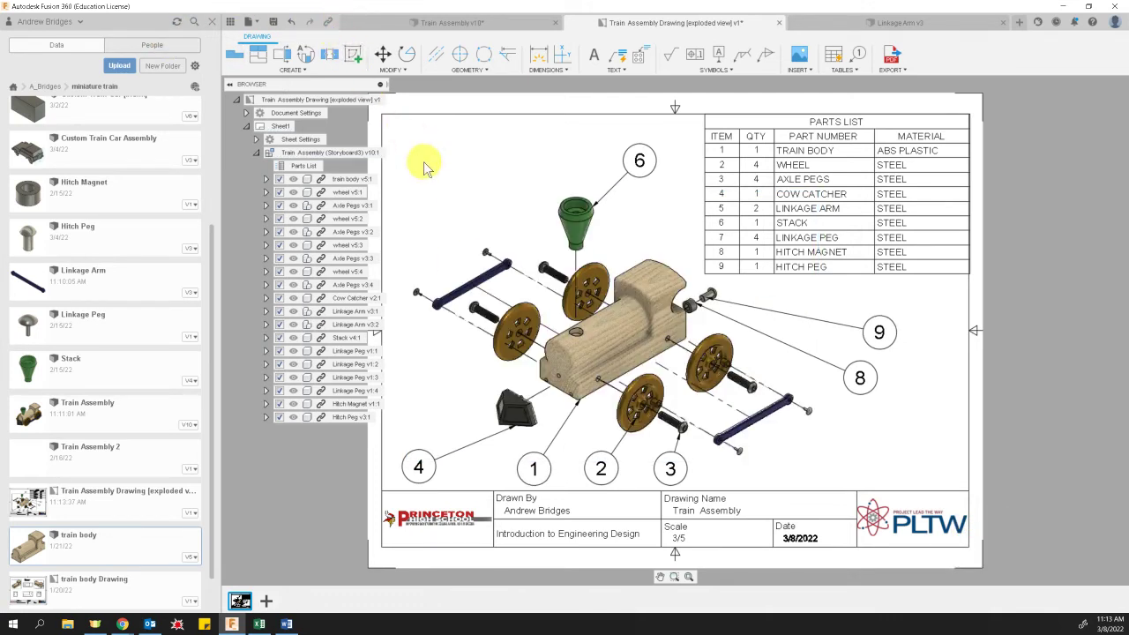
left_click(858, 55)
left_click(486, 284)
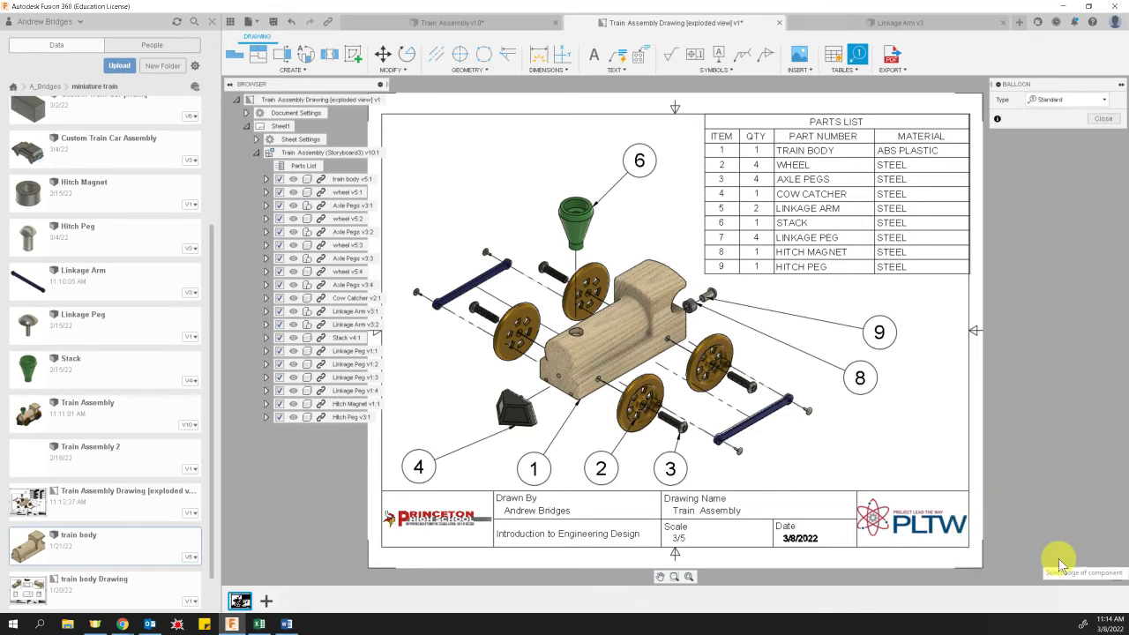
left_click(465, 284)
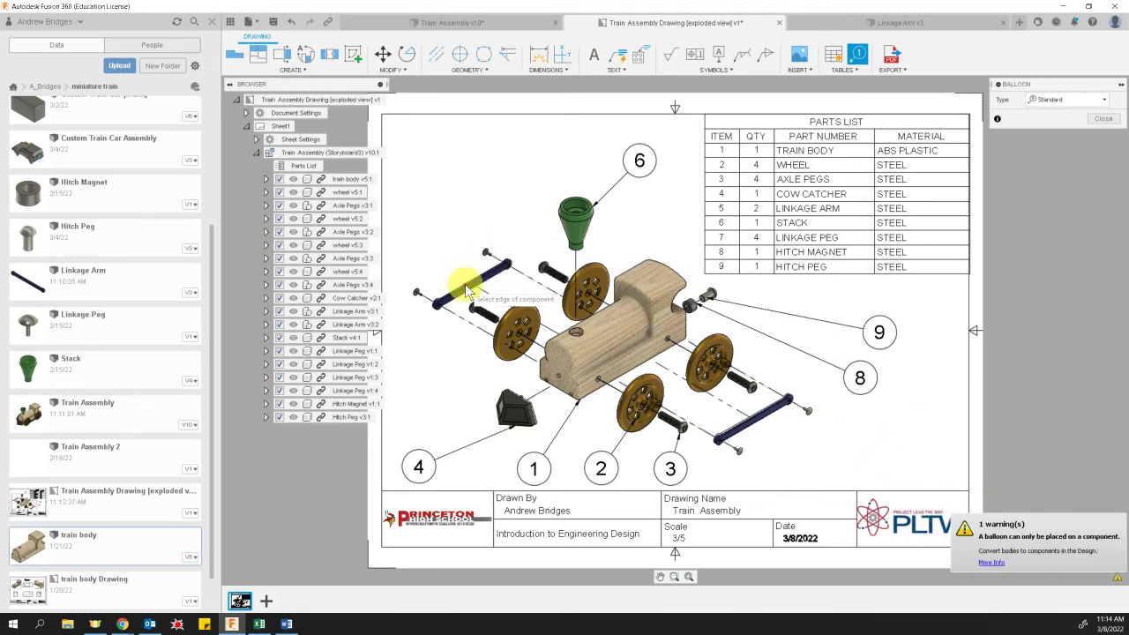
Save the exploded-view drawing and the Train Assembly, each with the version description User Saved
left_click(278, 21)
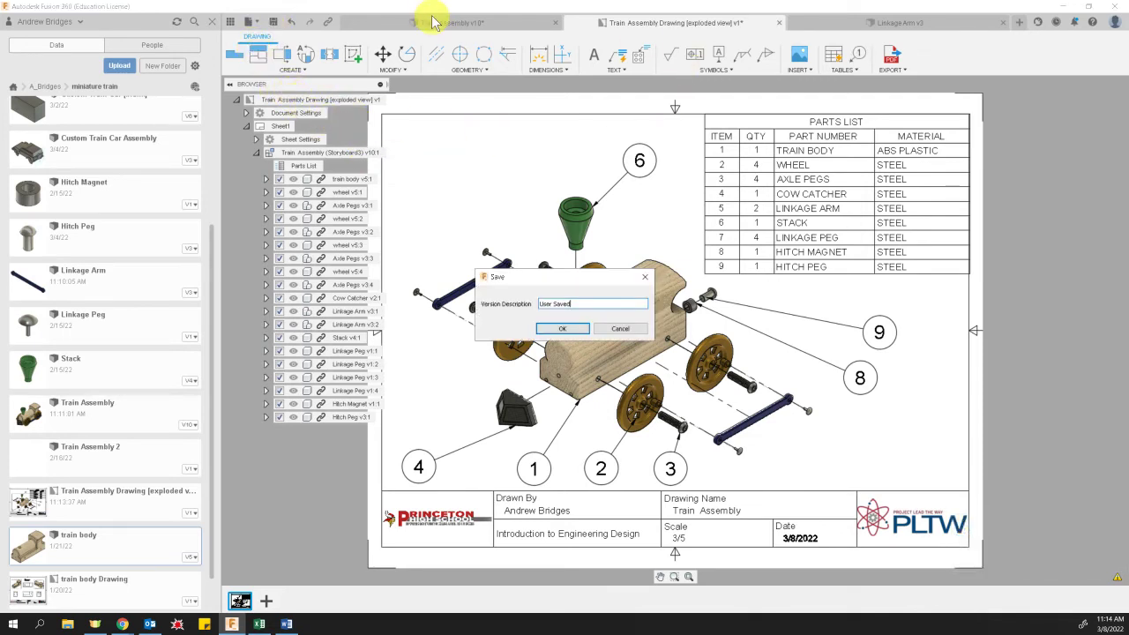
left_click(565, 329)
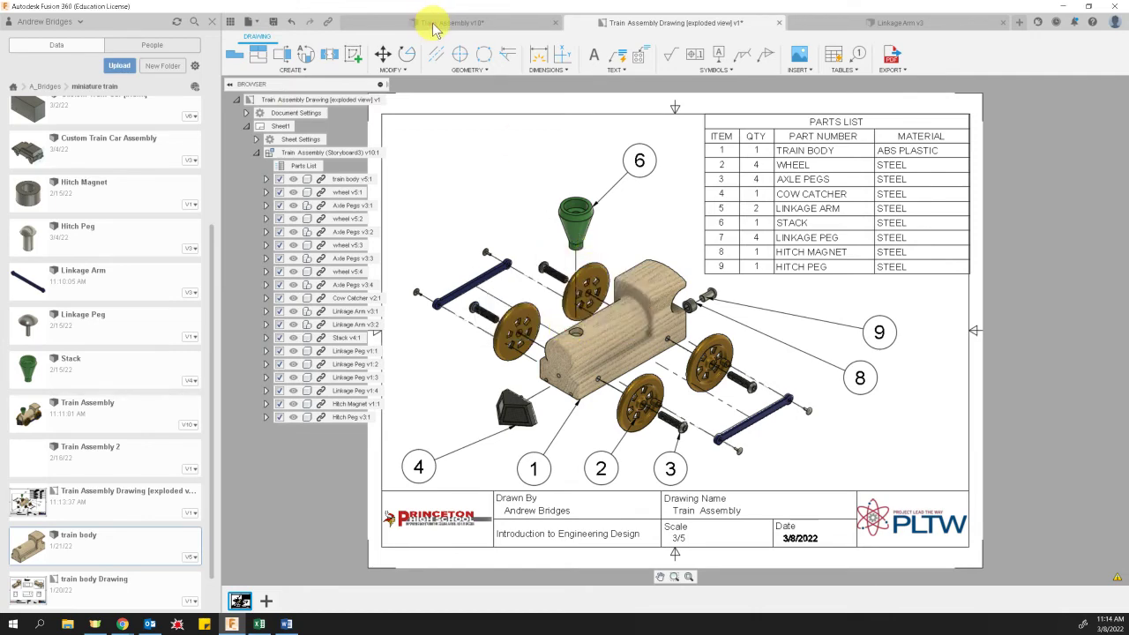
left_click(446, 23)
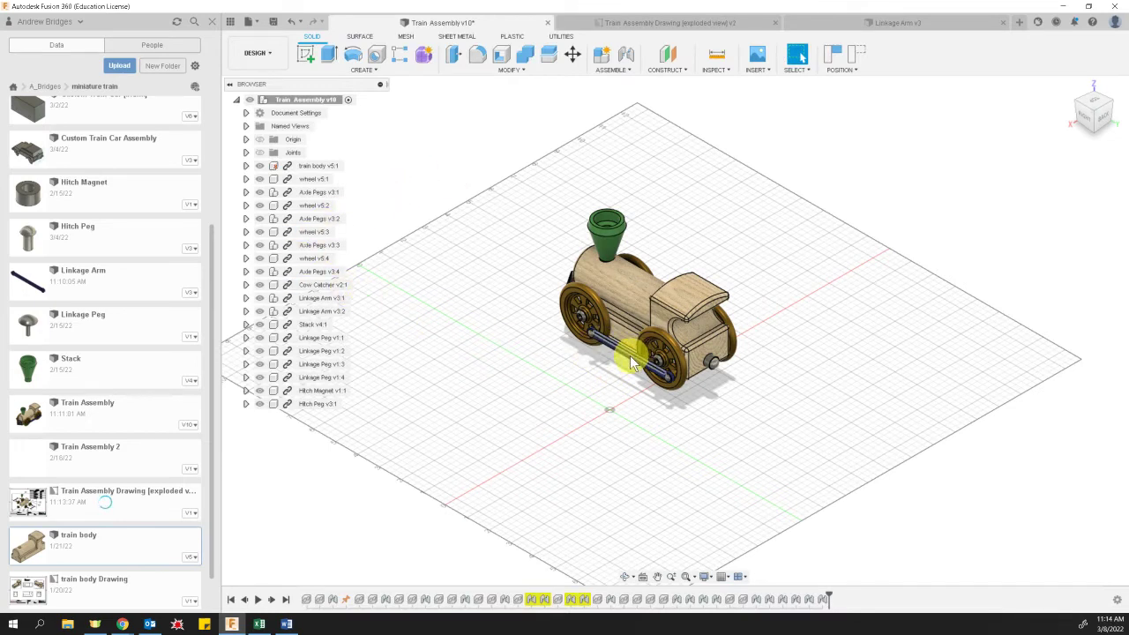
left_click(630, 356)
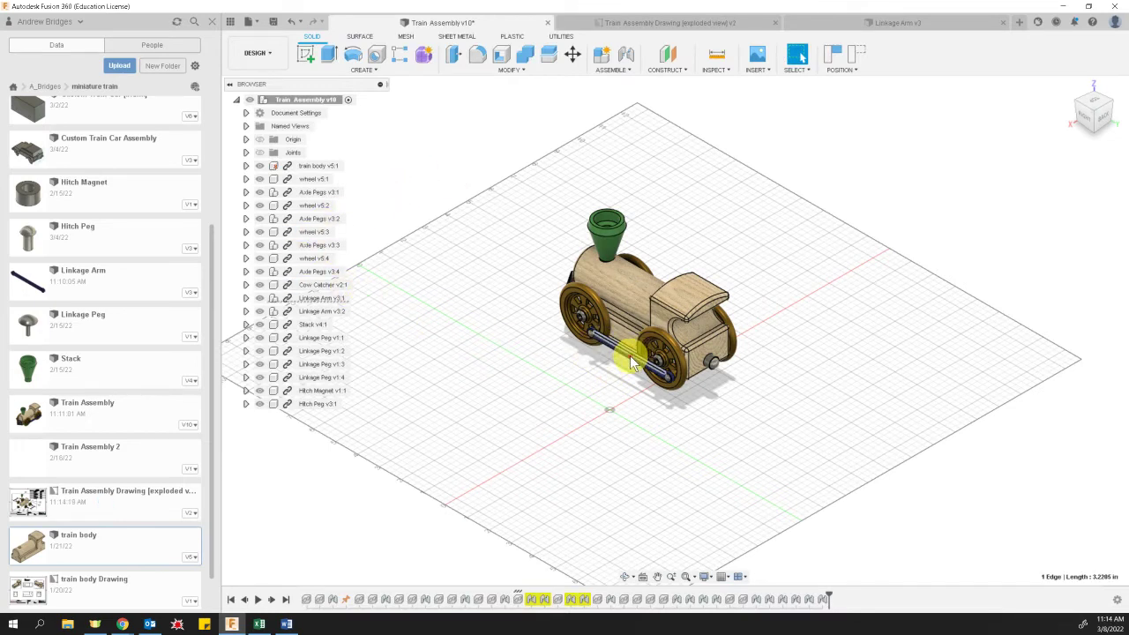
left_click(300, 299)
left_click(273, 21)
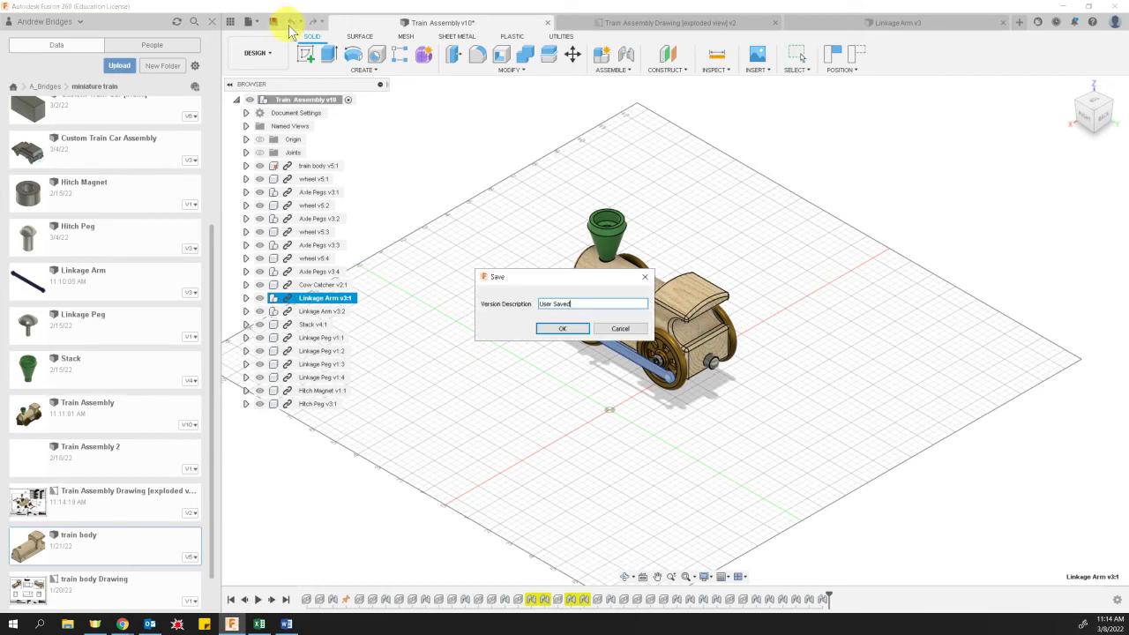
left_click(575, 319)
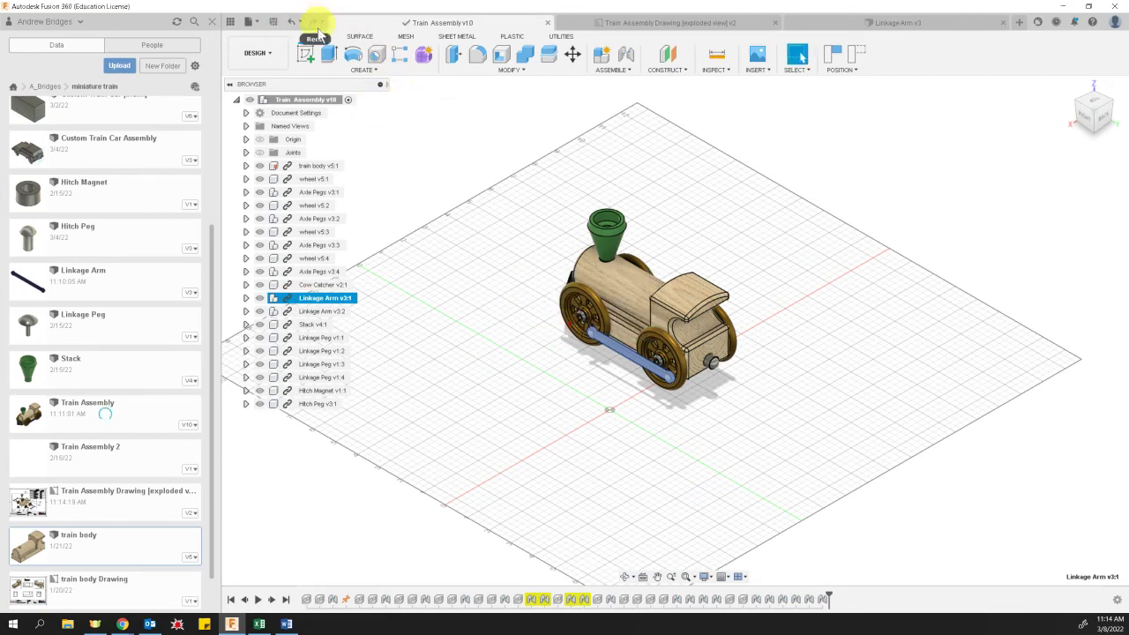
left_click(534, 600)
right_click(534, 601)
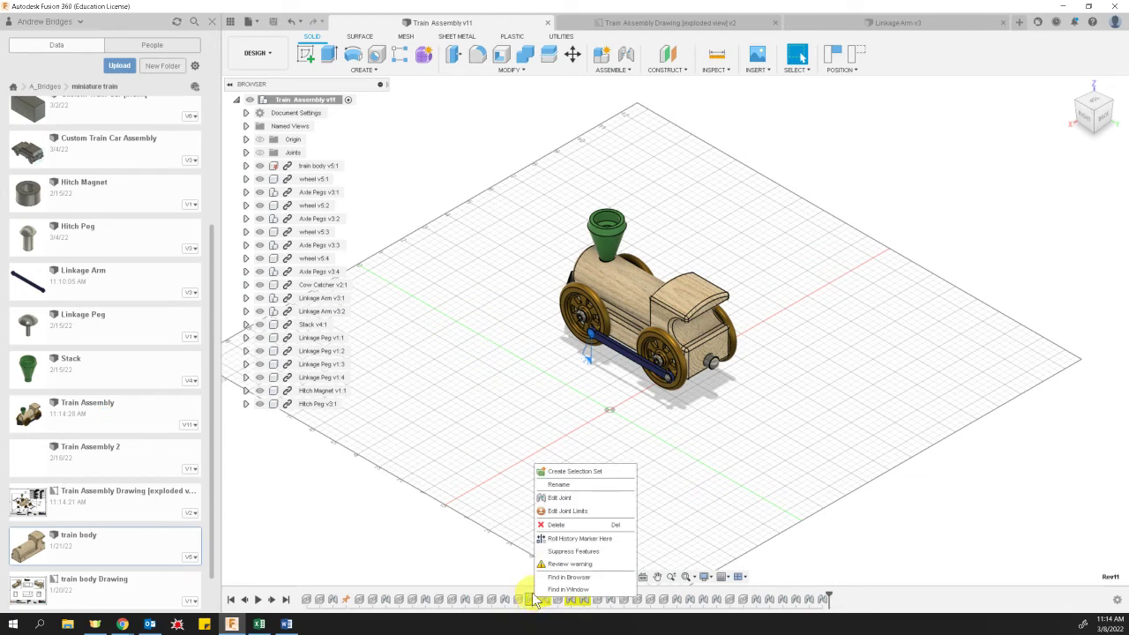
left_click(568, 499)
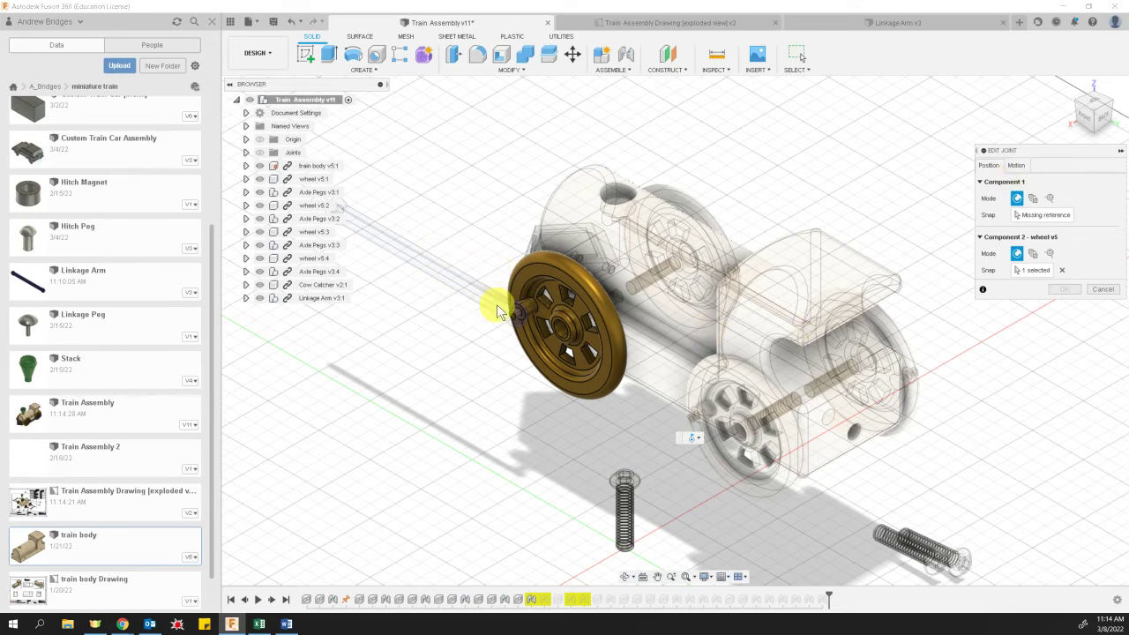
left_click(1107, 292)
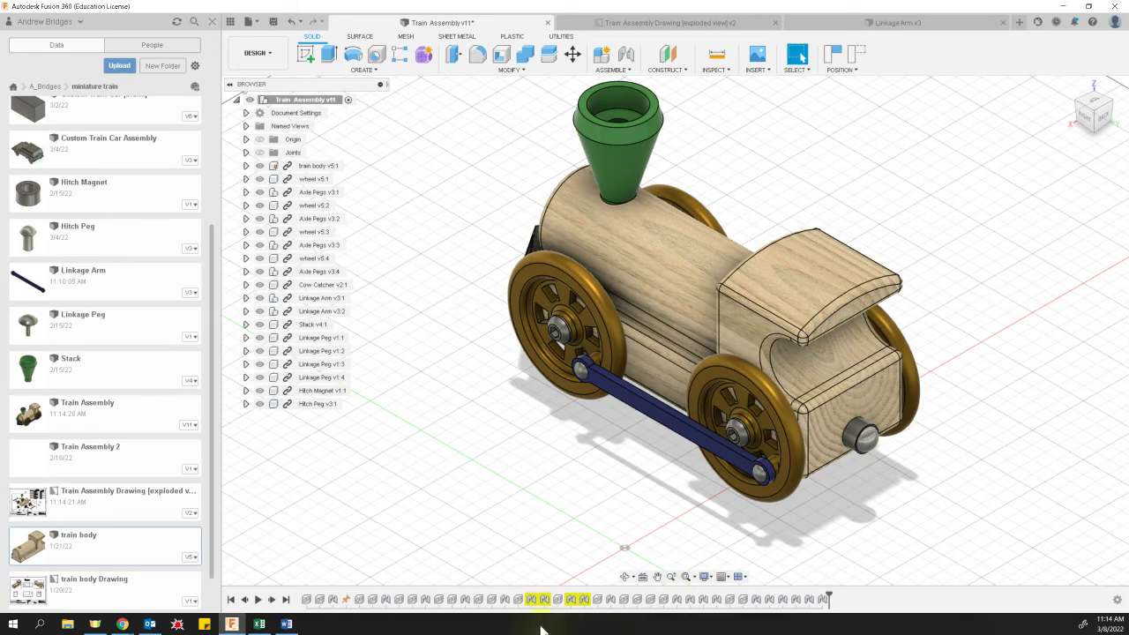
Create a selection set from the first flagged joint in the timeline and check which timeline features belong to the linkage arm
right_click(534, 600)
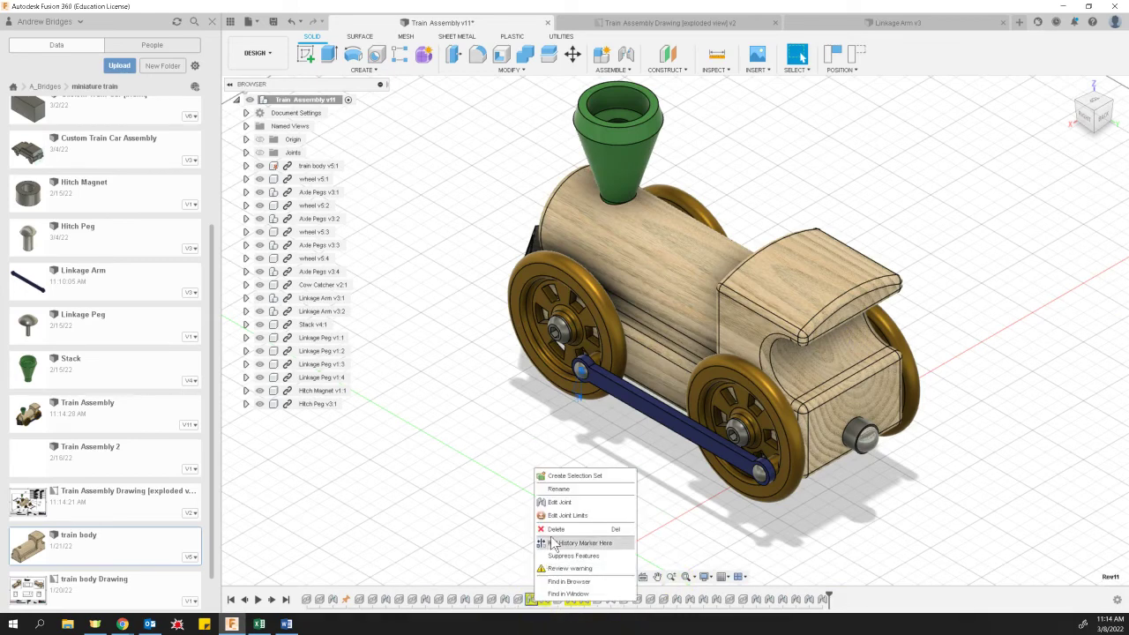
left_click(573, 476)
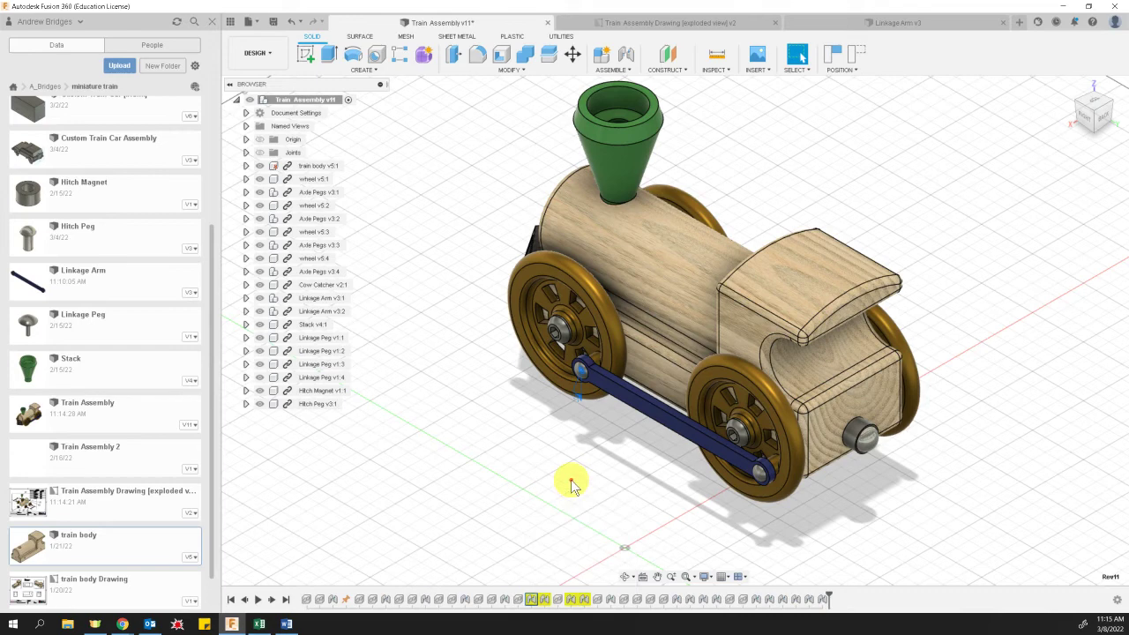
left_click(602, 385)
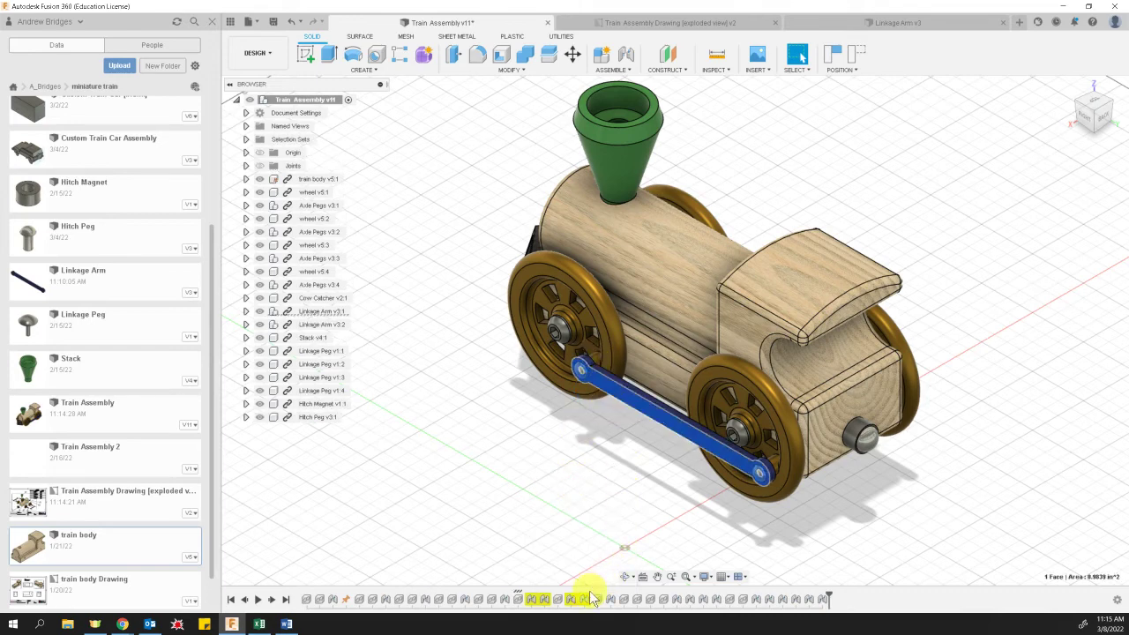
key("Escape")
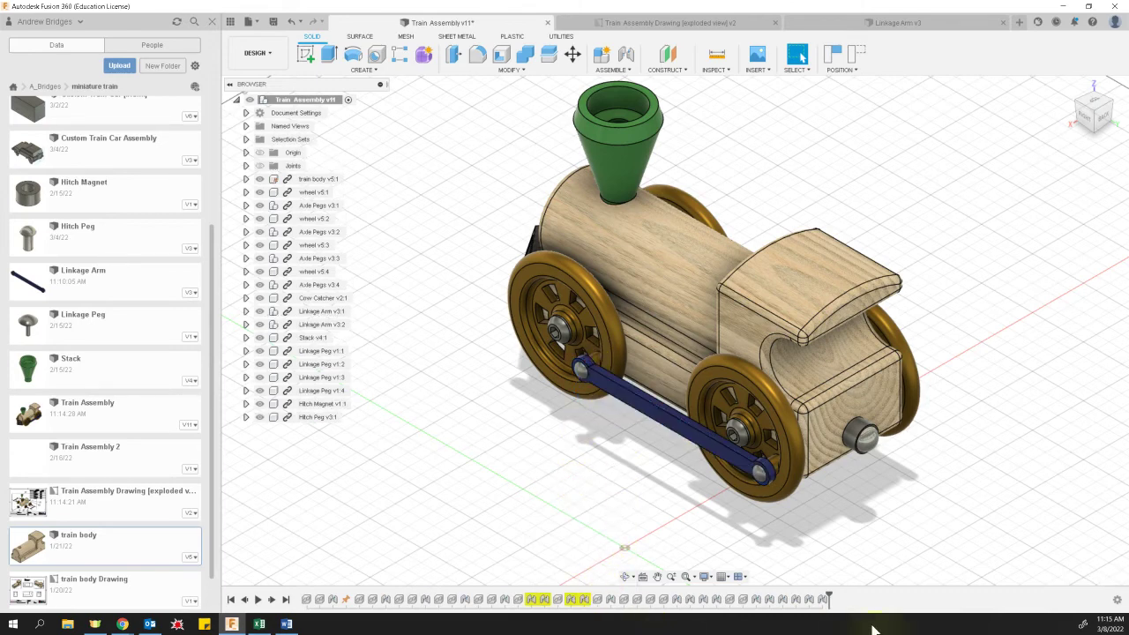
left_click(651, 418)
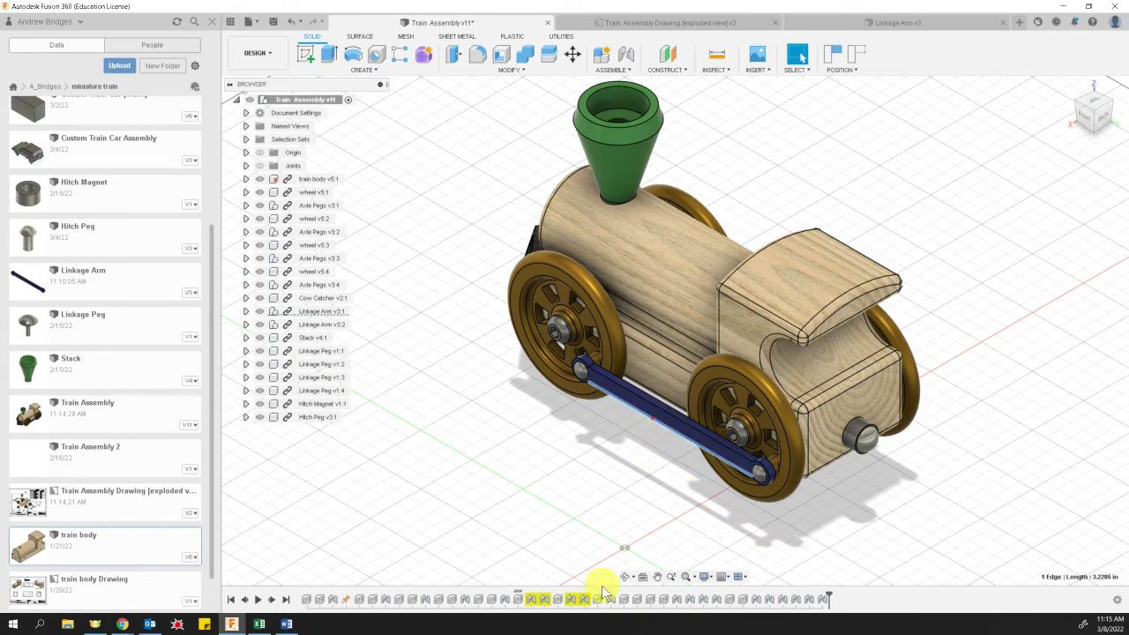
left_click(664, 420)
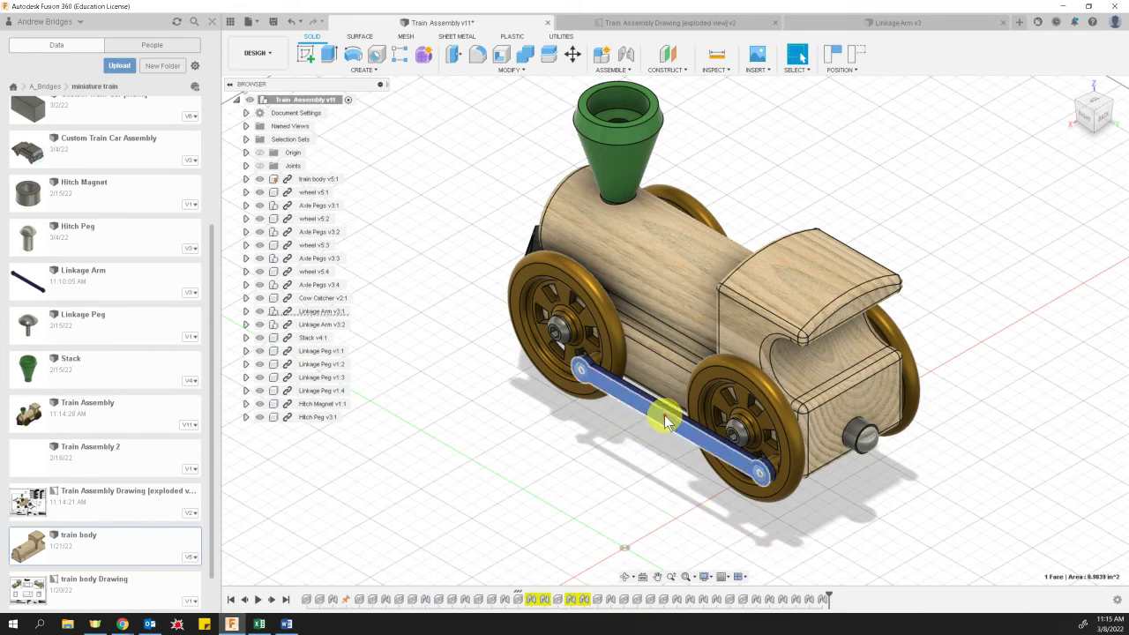
Delete the last three flagged linkage arm joints from the timeline, leaving only the first one
right_click(582, 600)
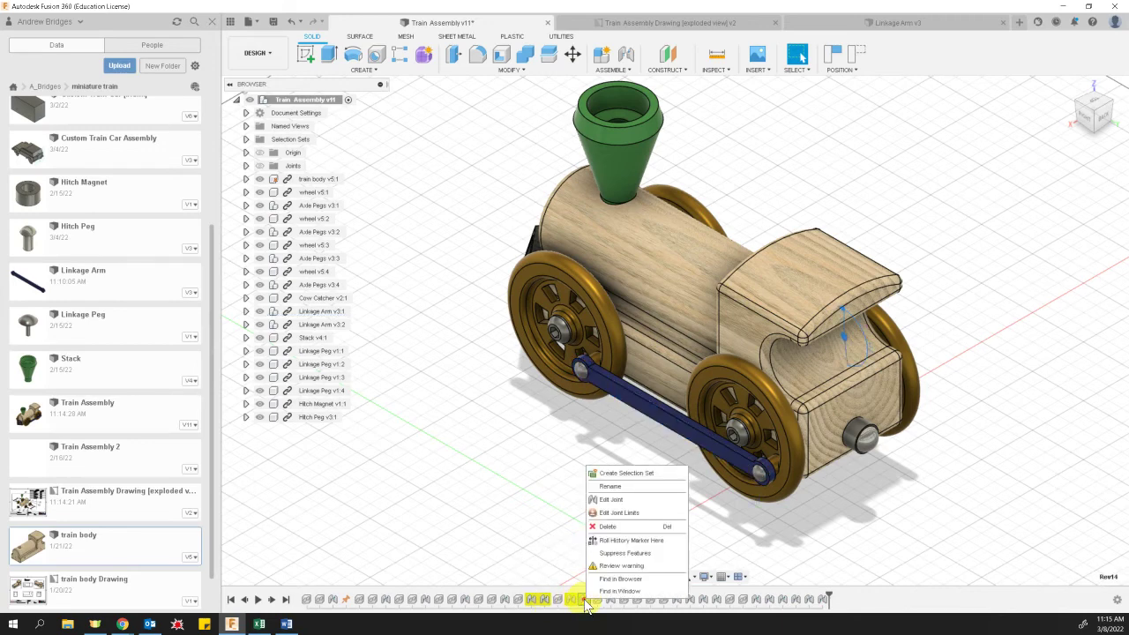
left_click(599, 554)
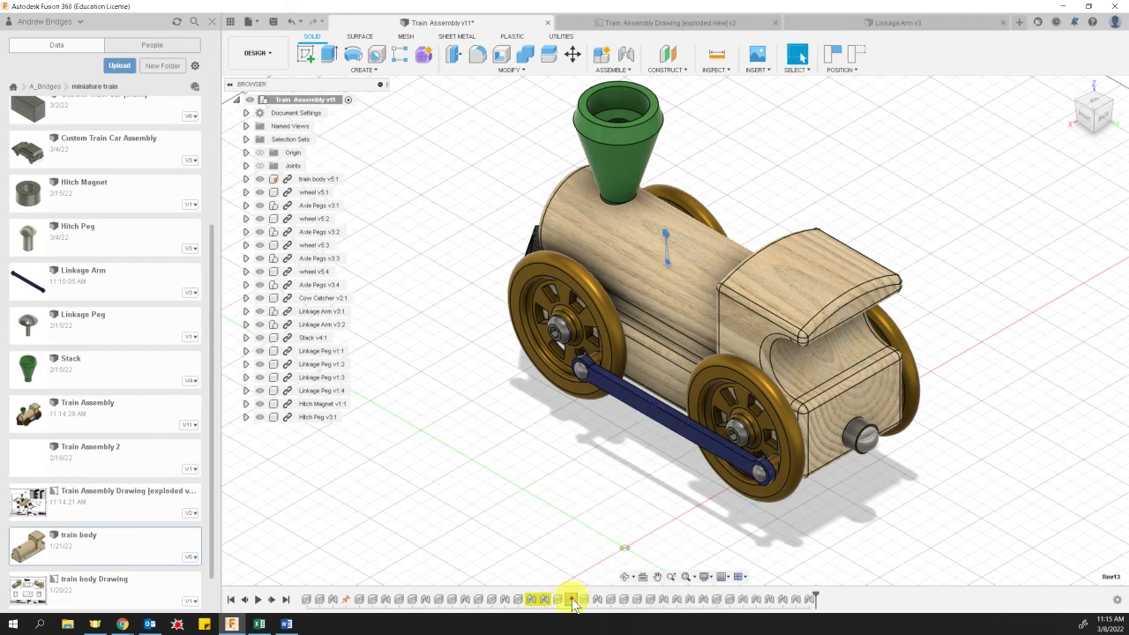
right_click(571, 600)
left_click(608, 530)
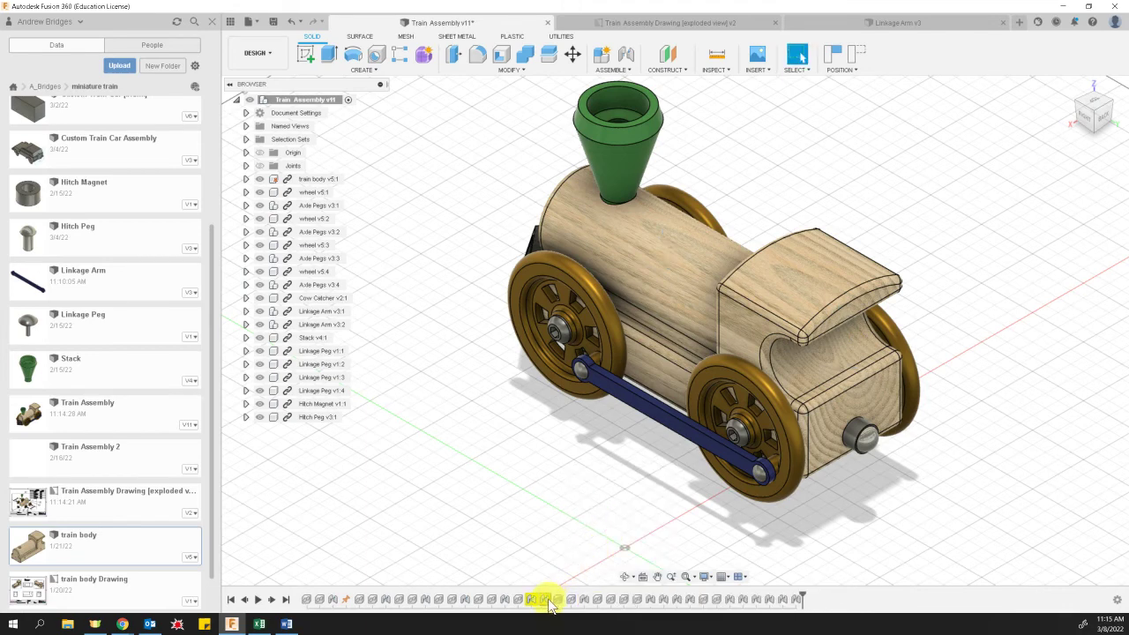
right_click(547, 601)
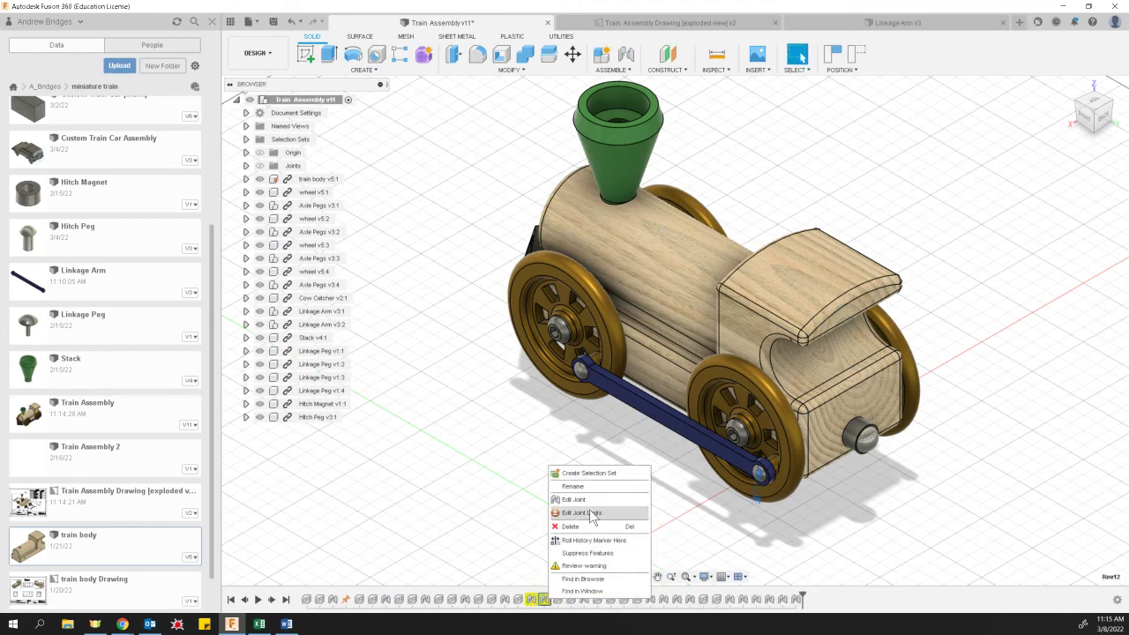
left_click(582, 527)
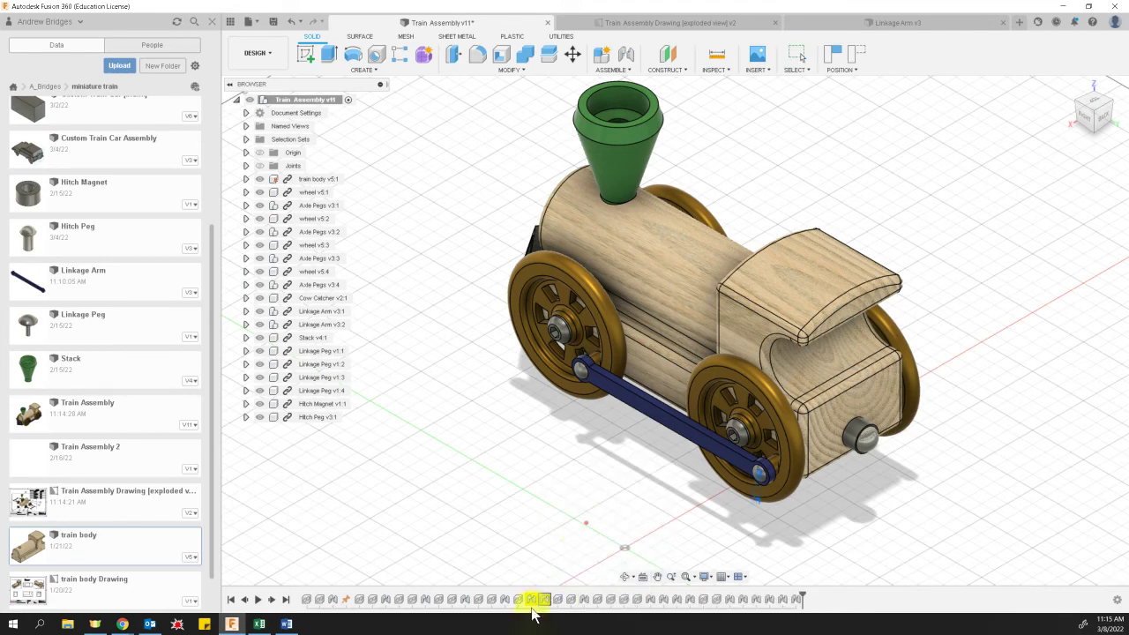
Roll the history marker back to the remaining flagged linkage arm joint and delete that joint
right_click(532, 601)
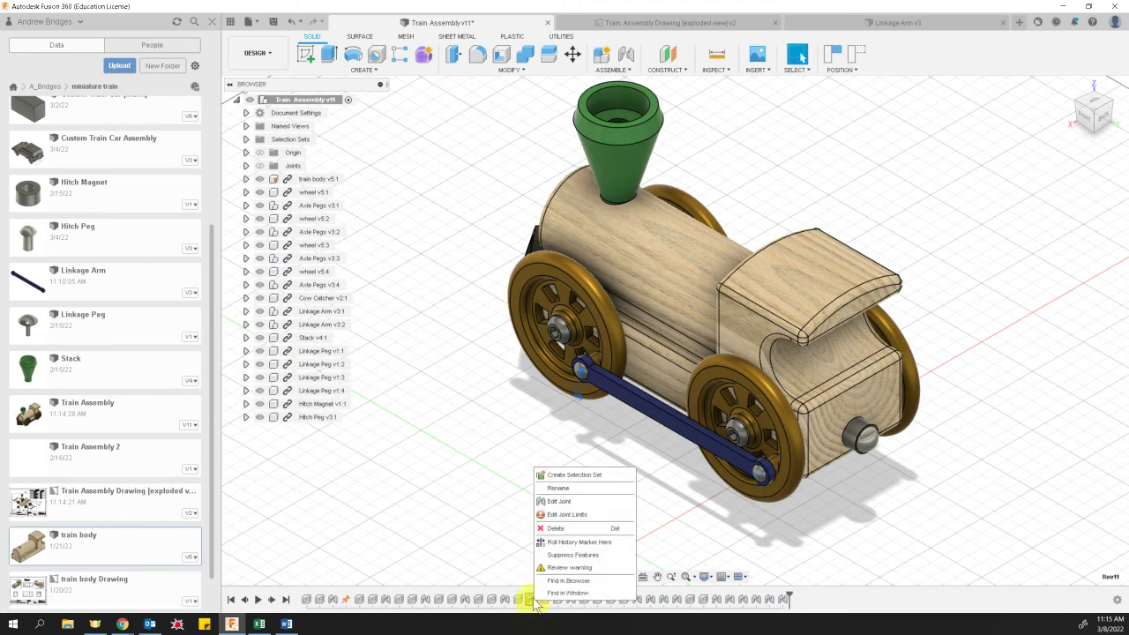
left_click(556, 542)
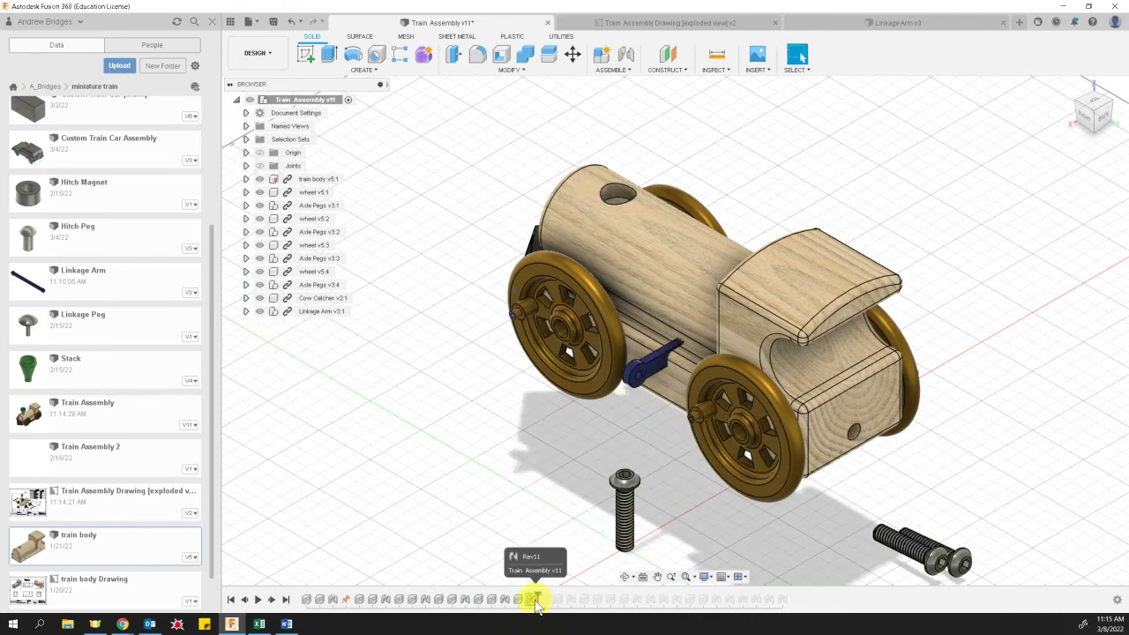
right_click(537, 601)
left_click(556, 540)
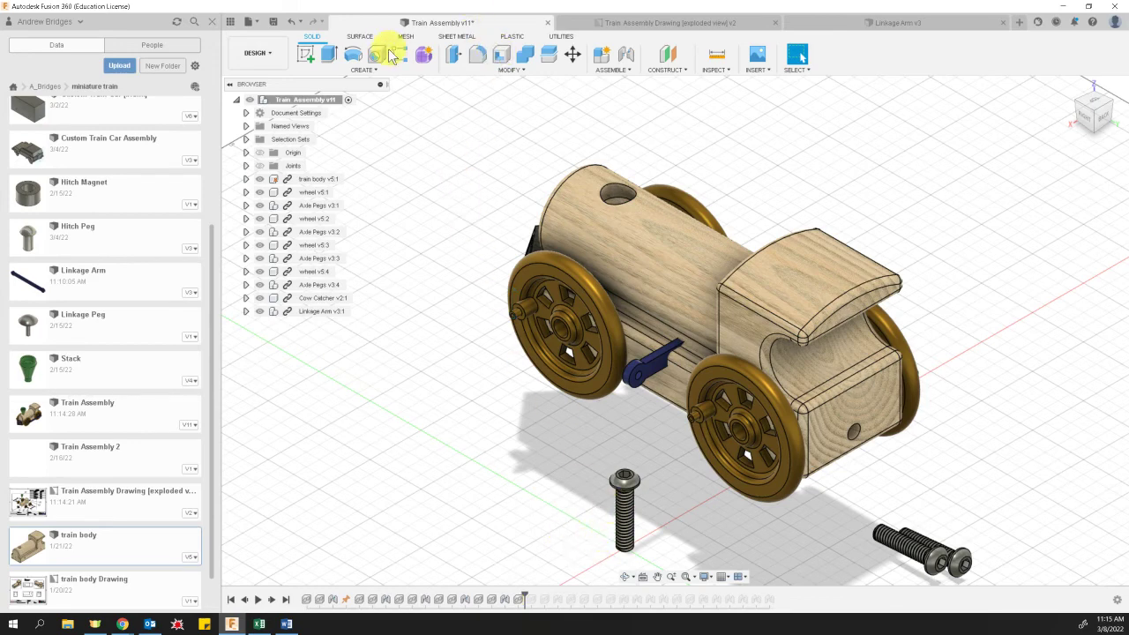
Try to joint the linkage arm's end hole to the center hub of the front wheel
left_click(622, 57)
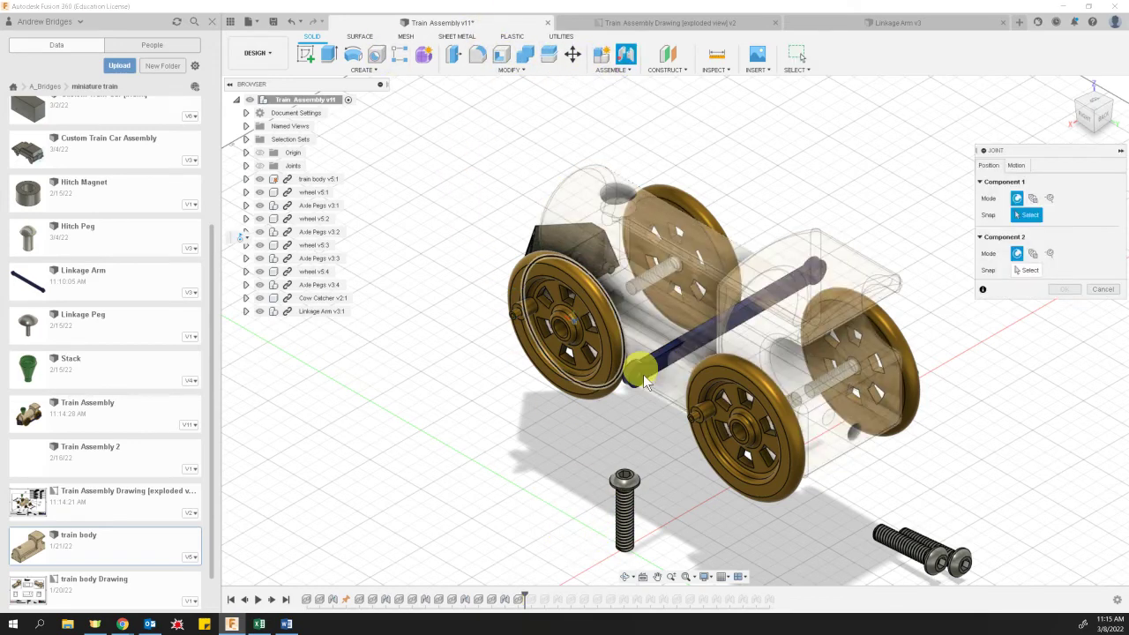
scroll(642, 379, "up", 5)
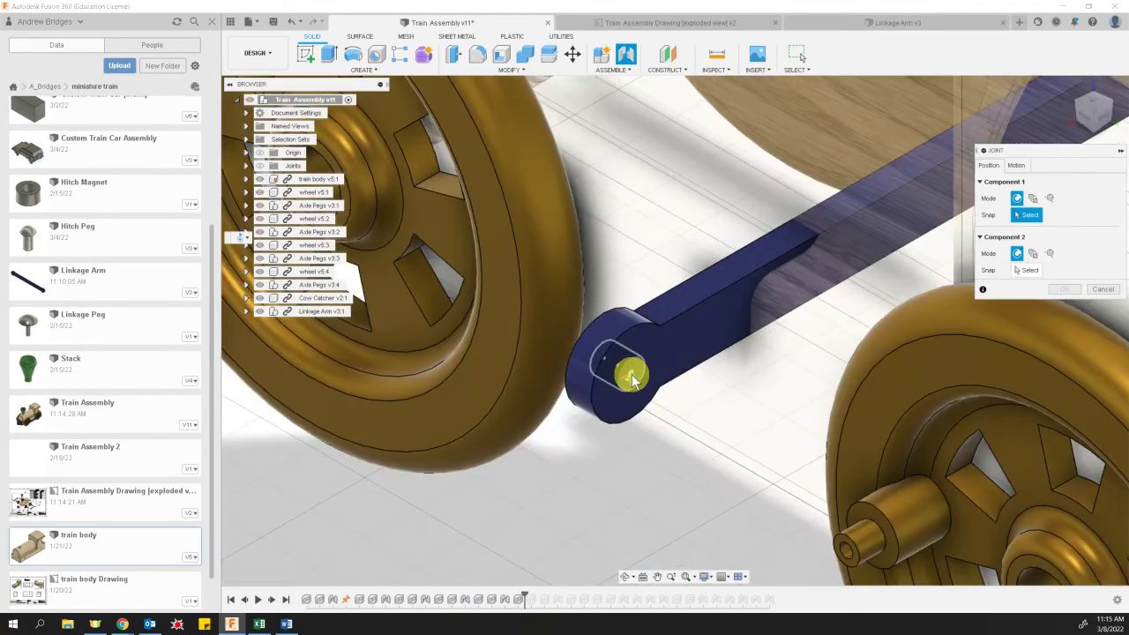
scroll(398, 368, "down", 5)
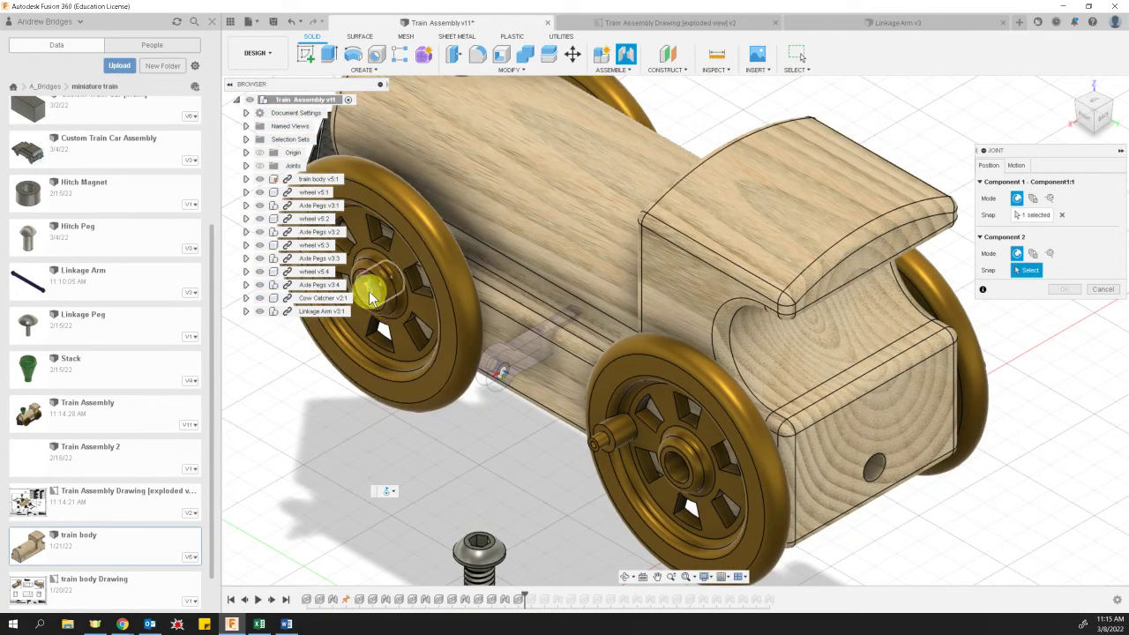
left_click(371, 298)
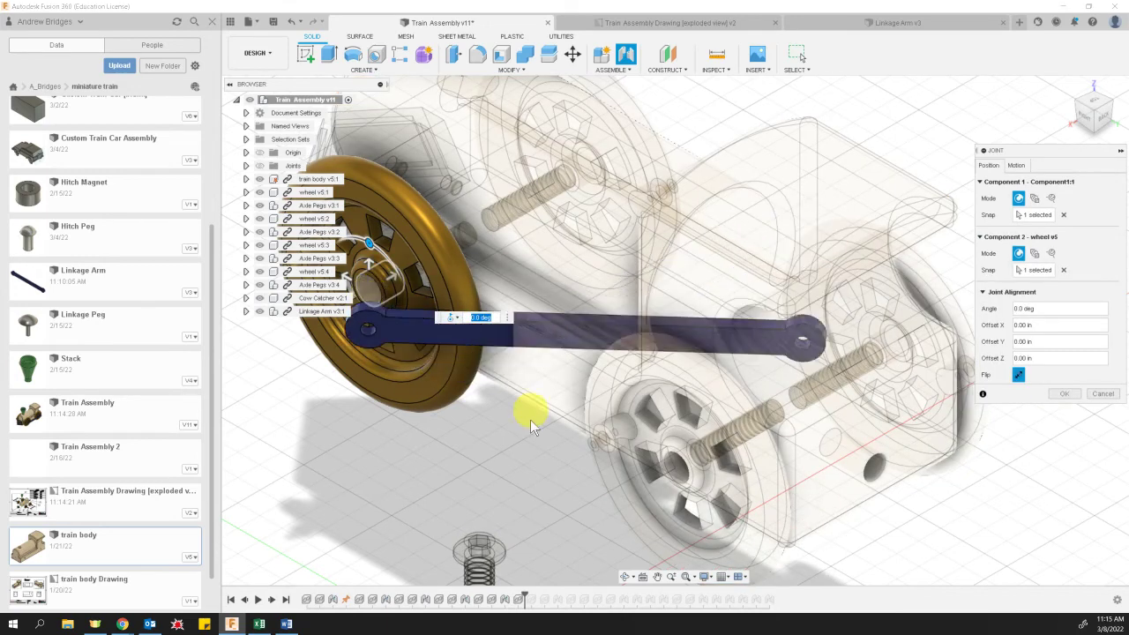
left_click(1065, 394)
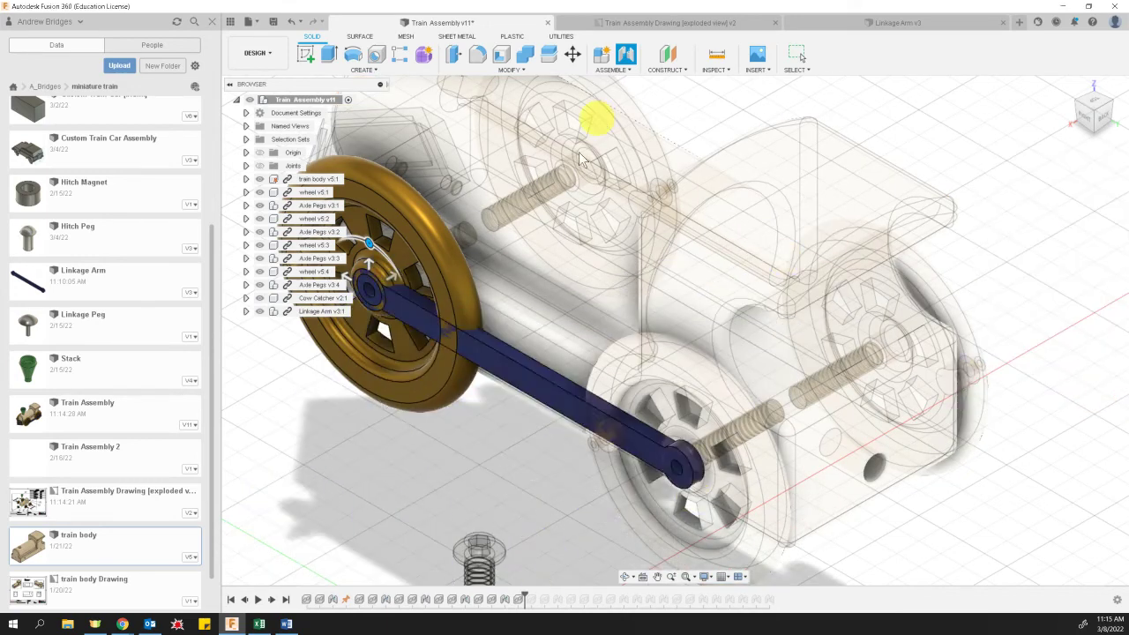
Joint the first linkage arm's end hole to the offset peg on the front wheel of the same side
left_click(625, 57)
scroll(476, 378, "up", 3)
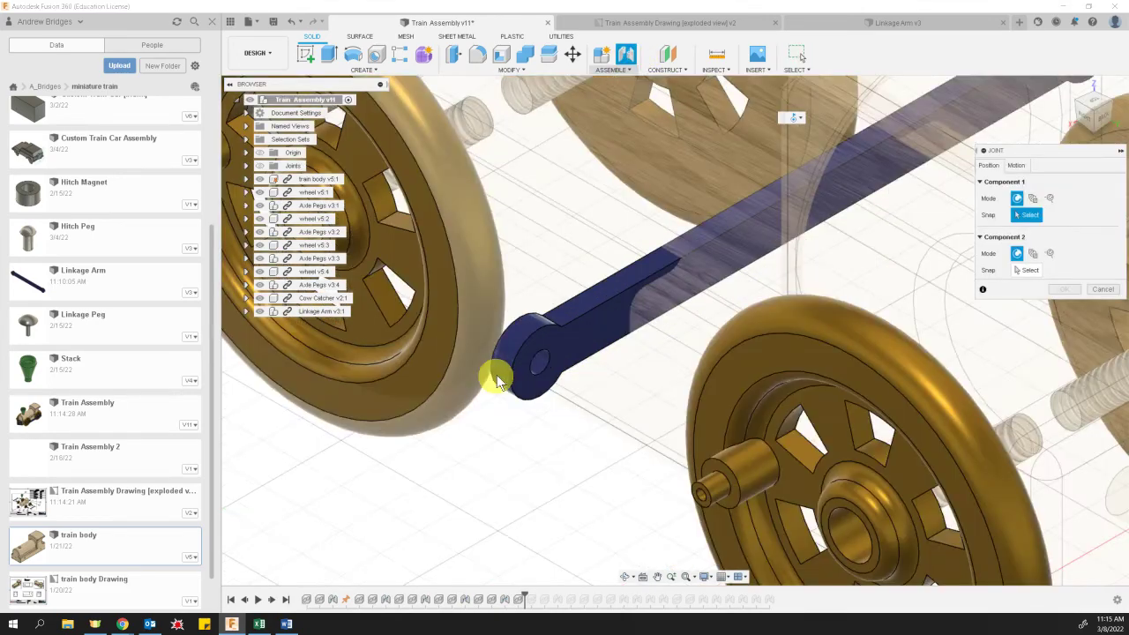
left_click(540, 371)
scroll(287, 437, "down", 5)
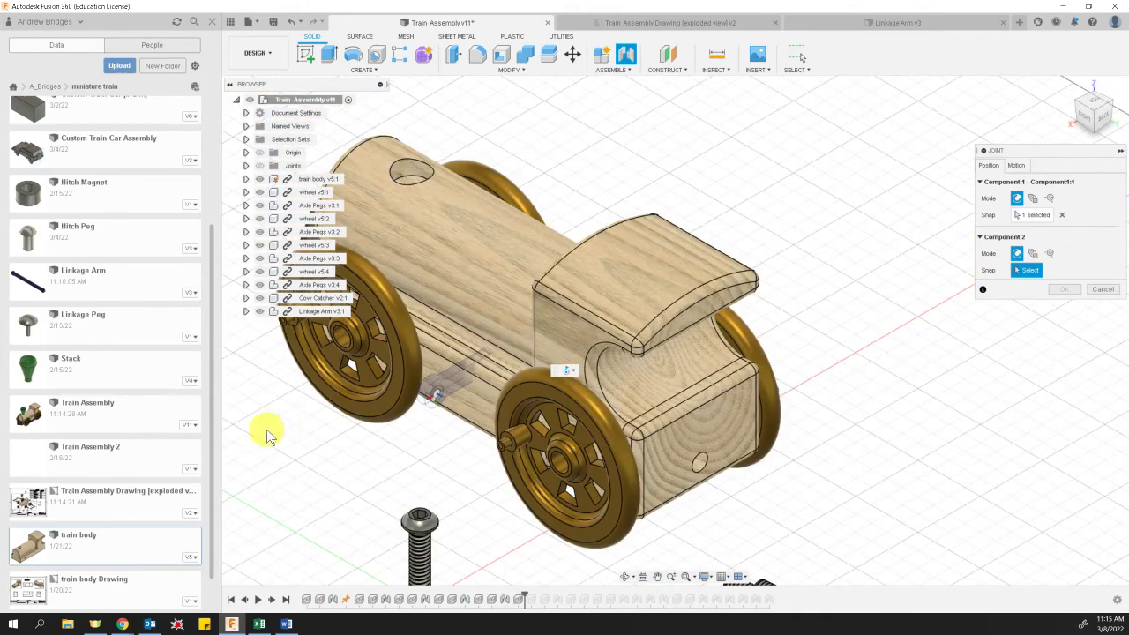
scroll(262, 373, "down", 2)
scroll(262, 358, "up", 8)
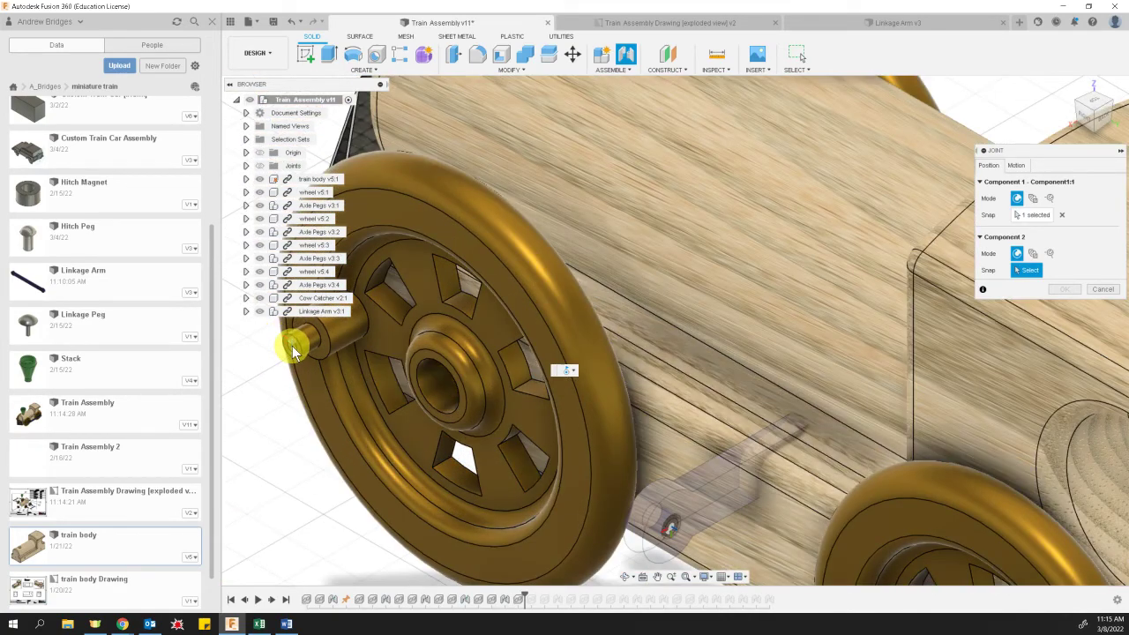
left_click(293, 351)
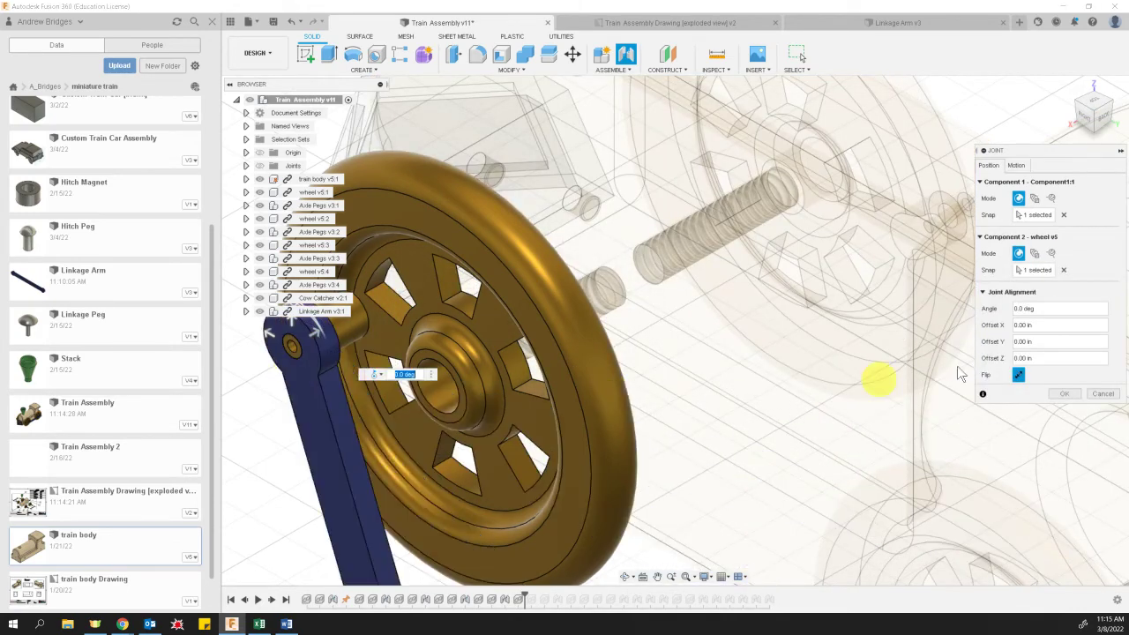
left_click(1065, 393)
scroll(653, 520, "down", 5)
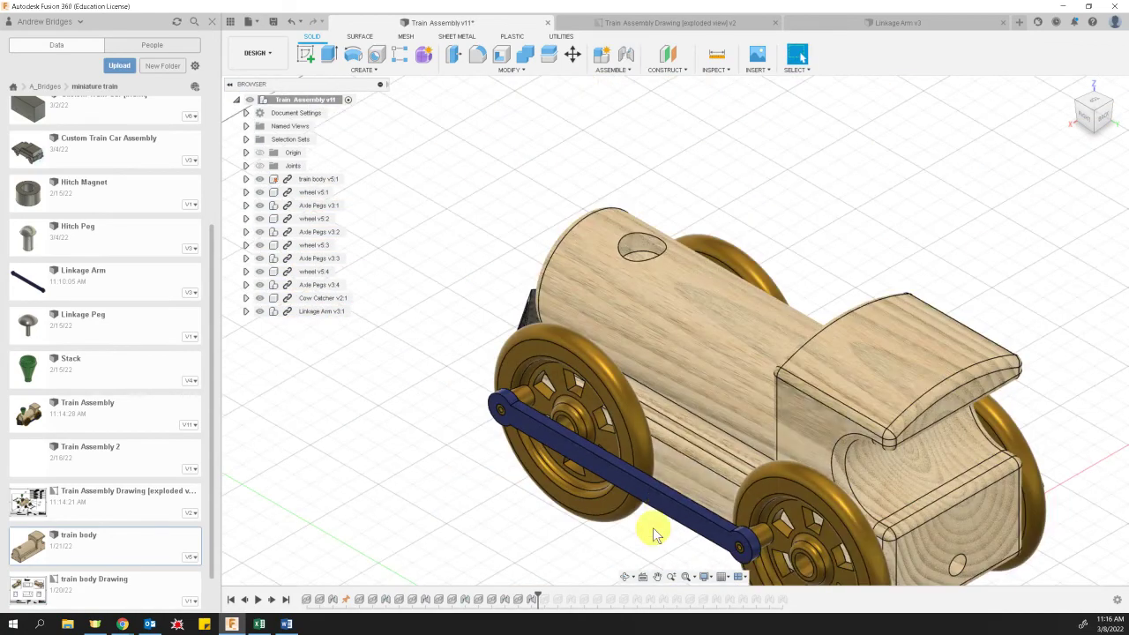
Swing the linkage arm's free end clear and joint its hole to the offset peg on the rear wheel
scroll(714, 540, "up", 10)
left_click_drag(697, 527, 701, 347)
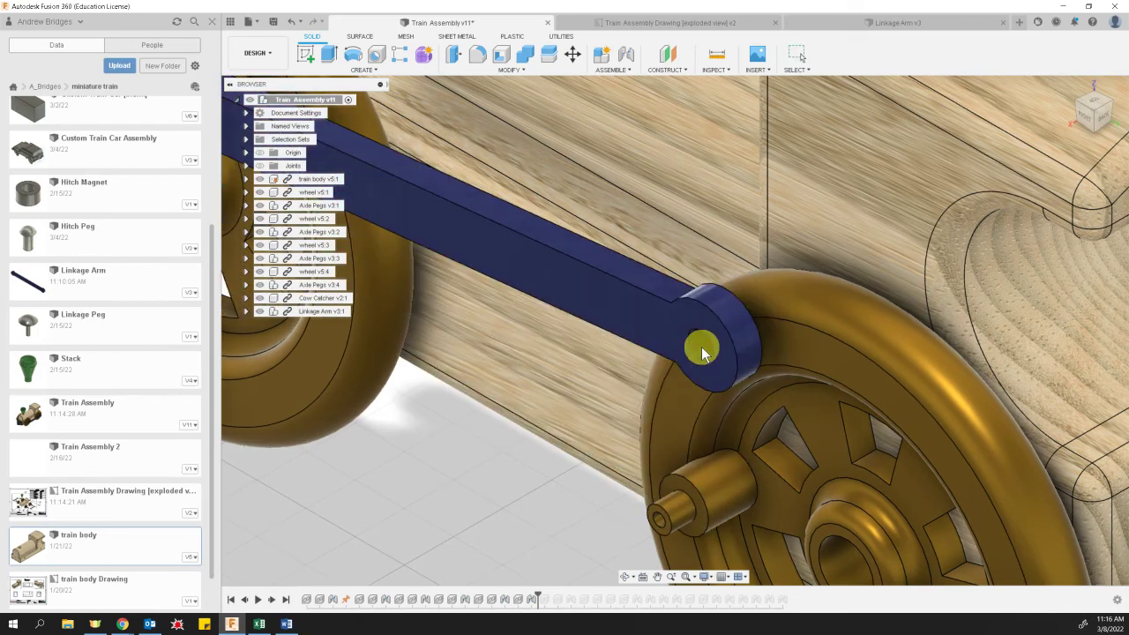
left_click(628, 58)
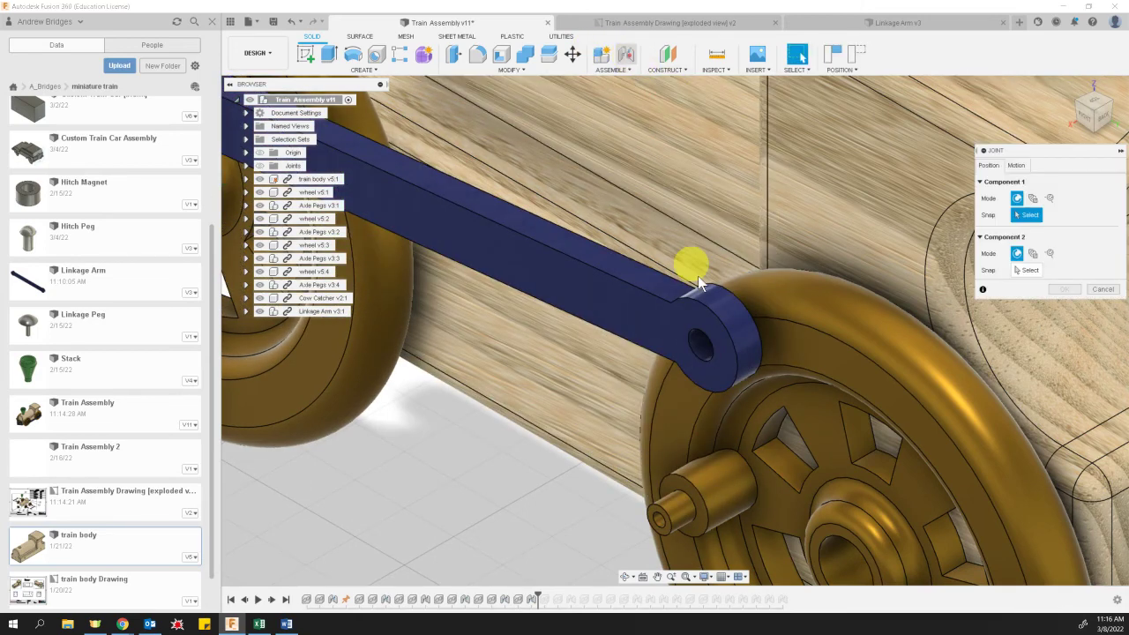
left_click(702, 347)
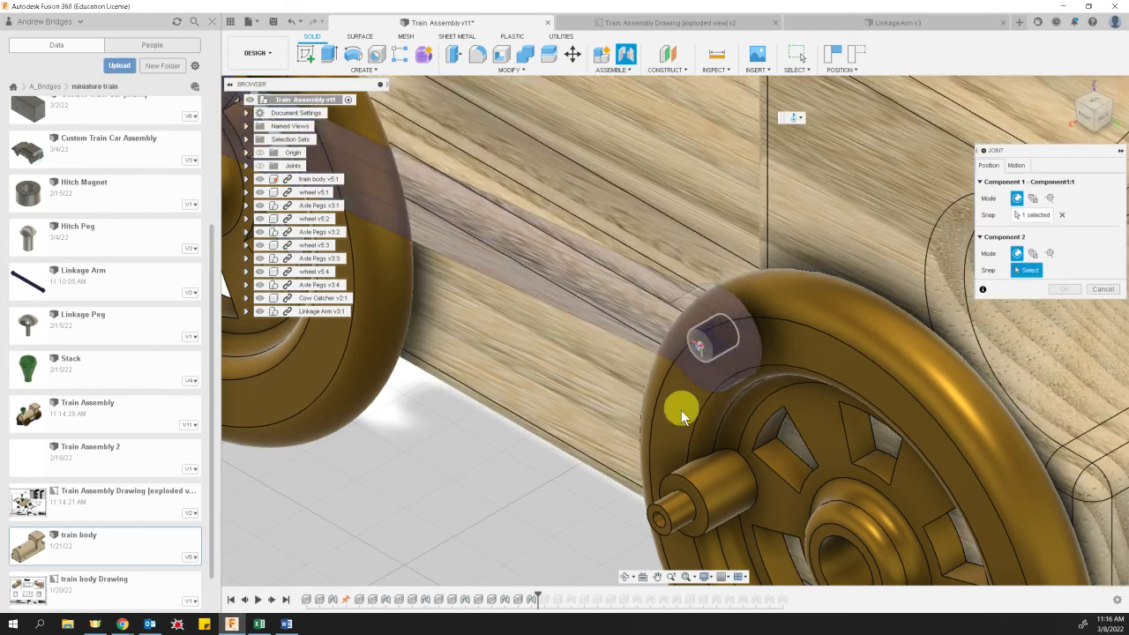
left_click(659, 519)
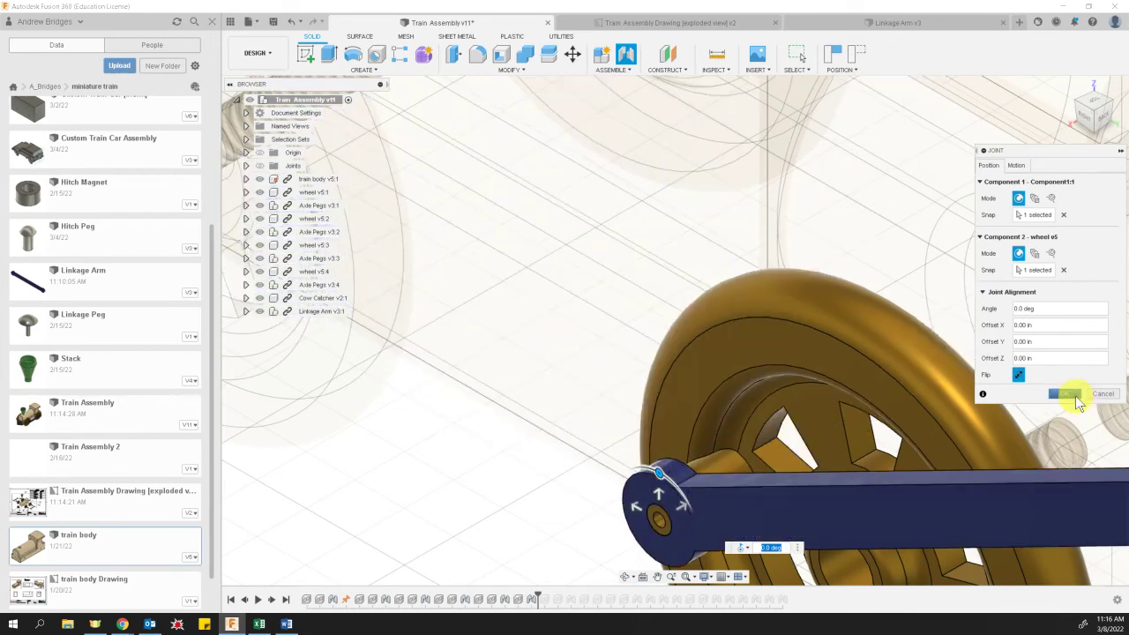
left_click(1075, 395)
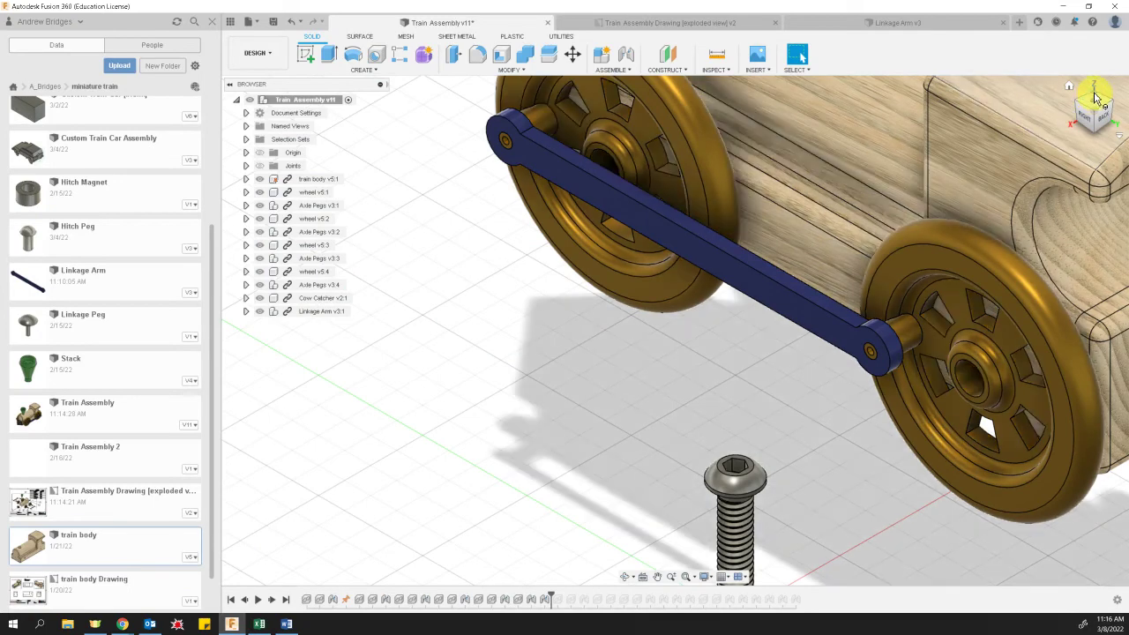
Roll the history marker to the second linkage arm's insertion so that arm can be jointed on the train's other side
scroll(904, 348, "down", 3)
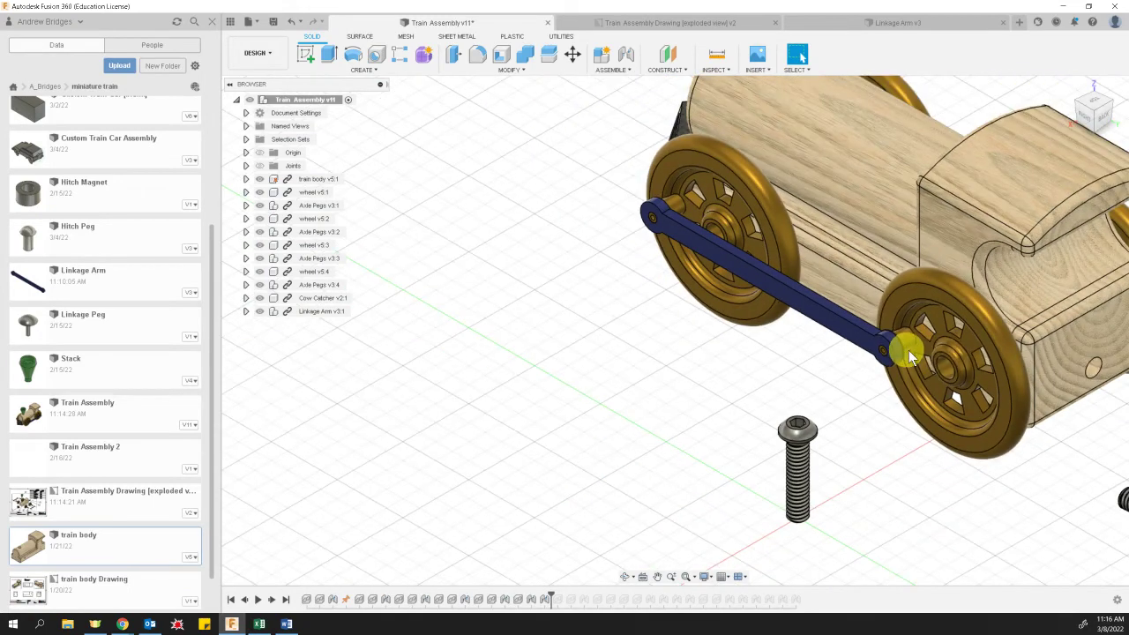
scroll(908, 350, "down", 2)
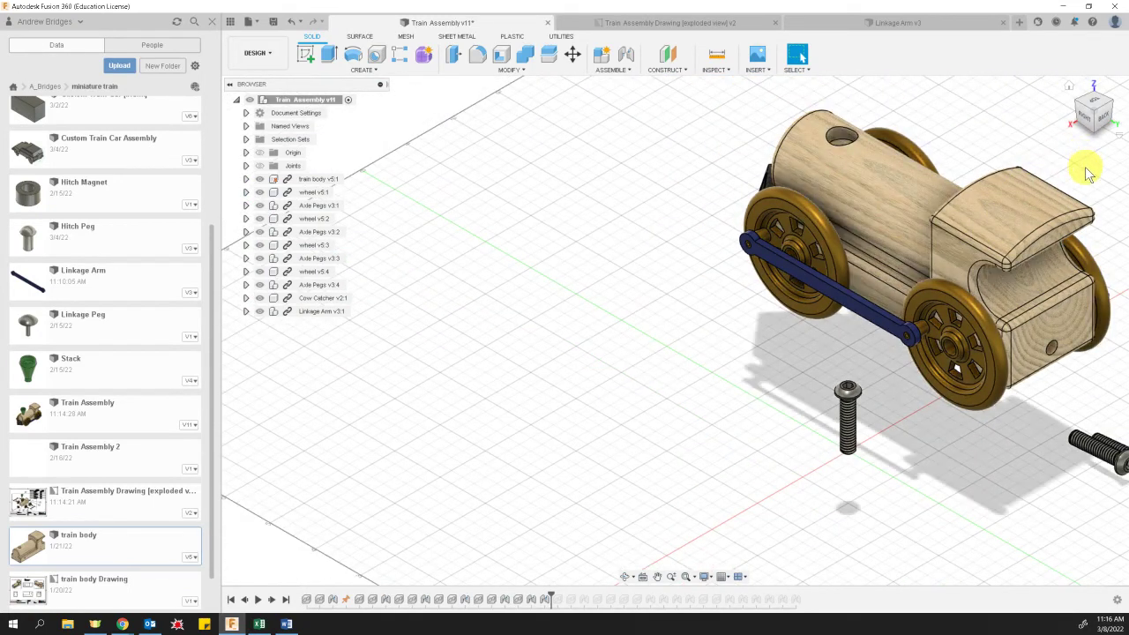
left_click(1094, 95)
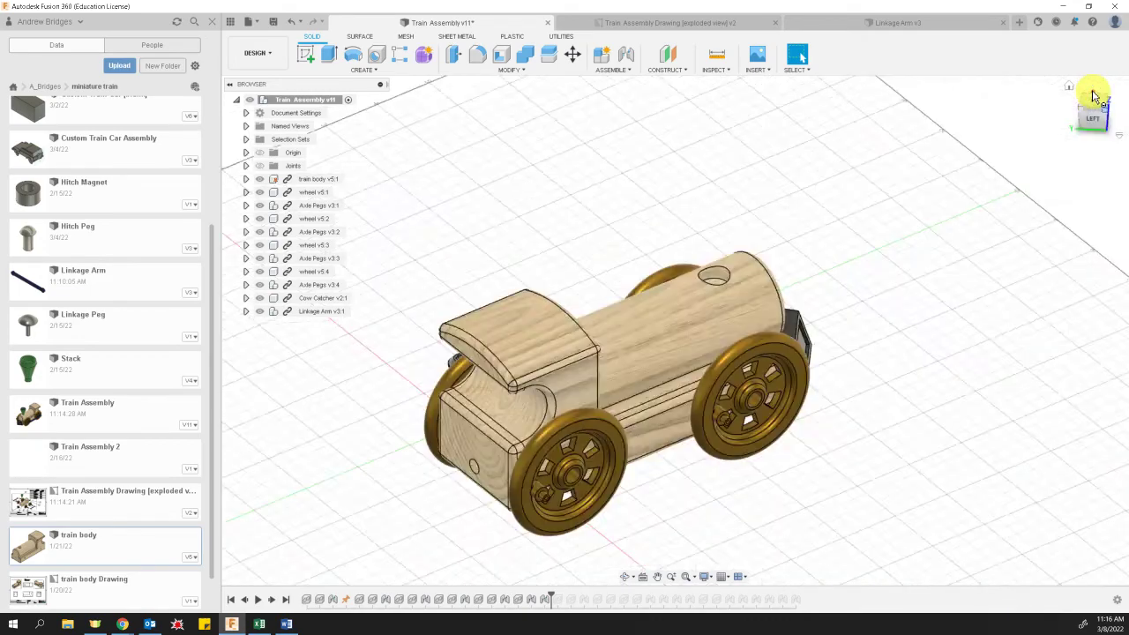
middle_click_drag(387, 439, 595, 452)
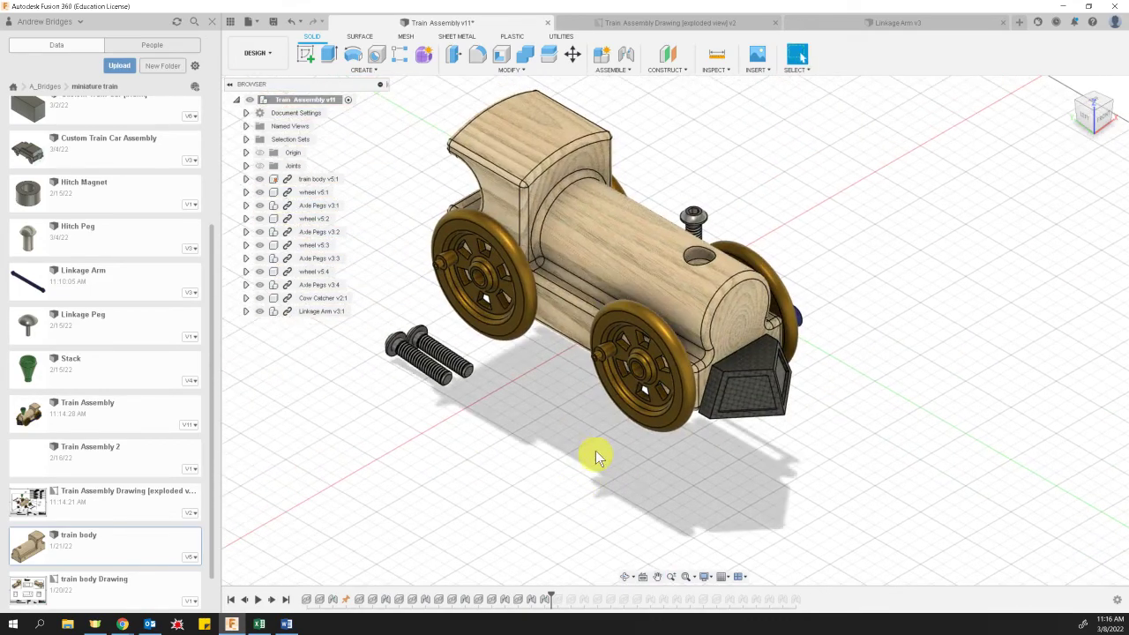
scroll(593, 455, "down", 4)
scroll(574, 453, "up", 6)
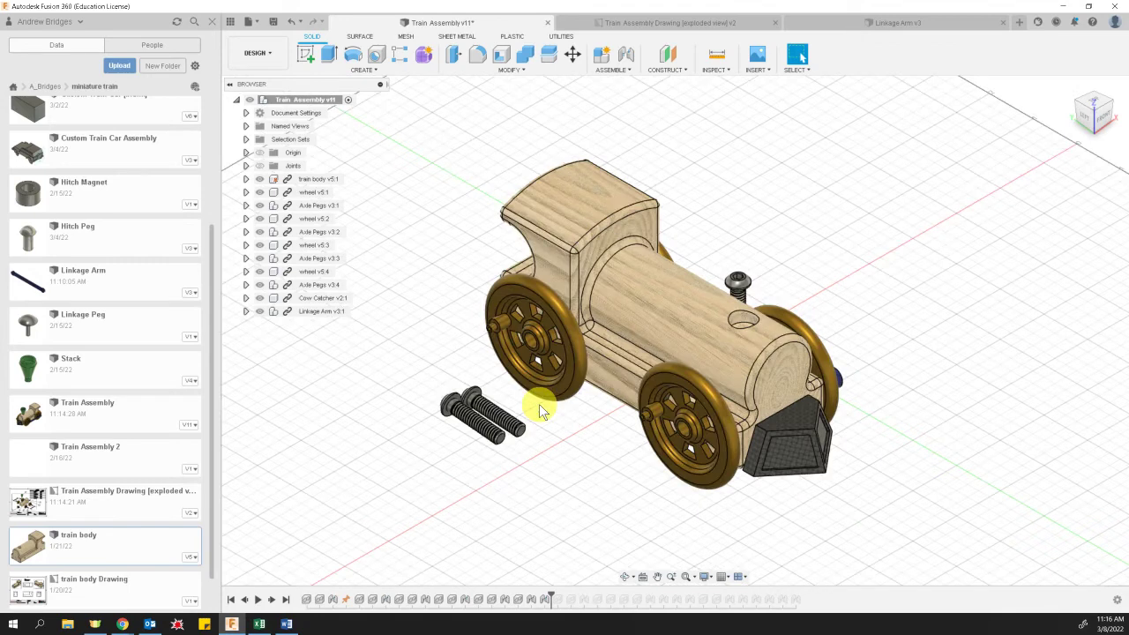
scroll(542, 410, "up", 3)
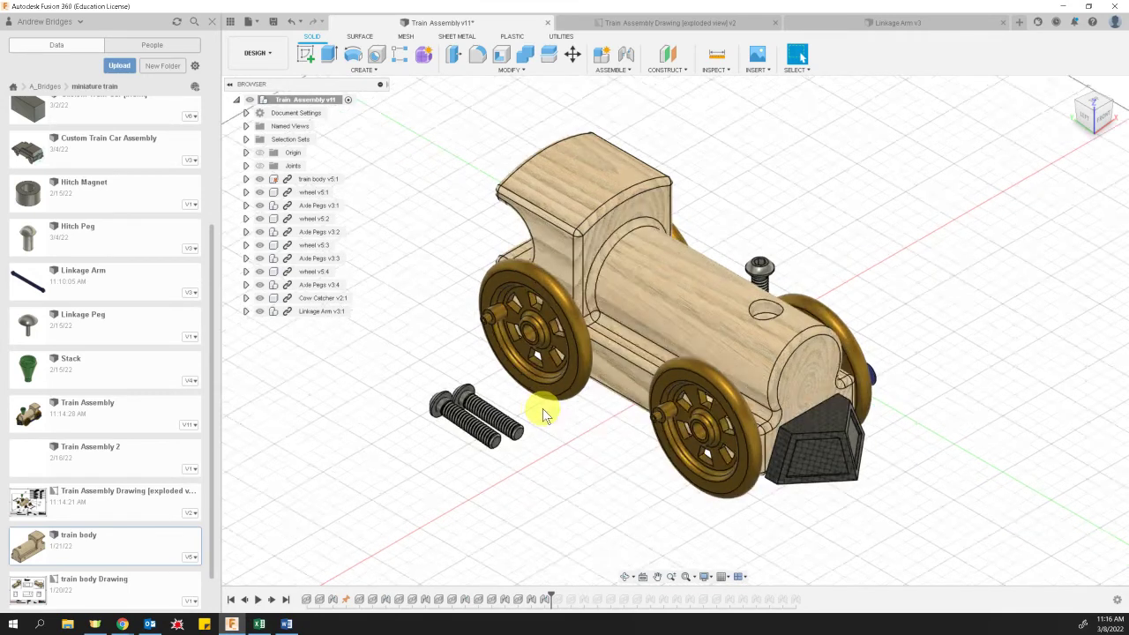
scroll(954, 379, "down", 3)
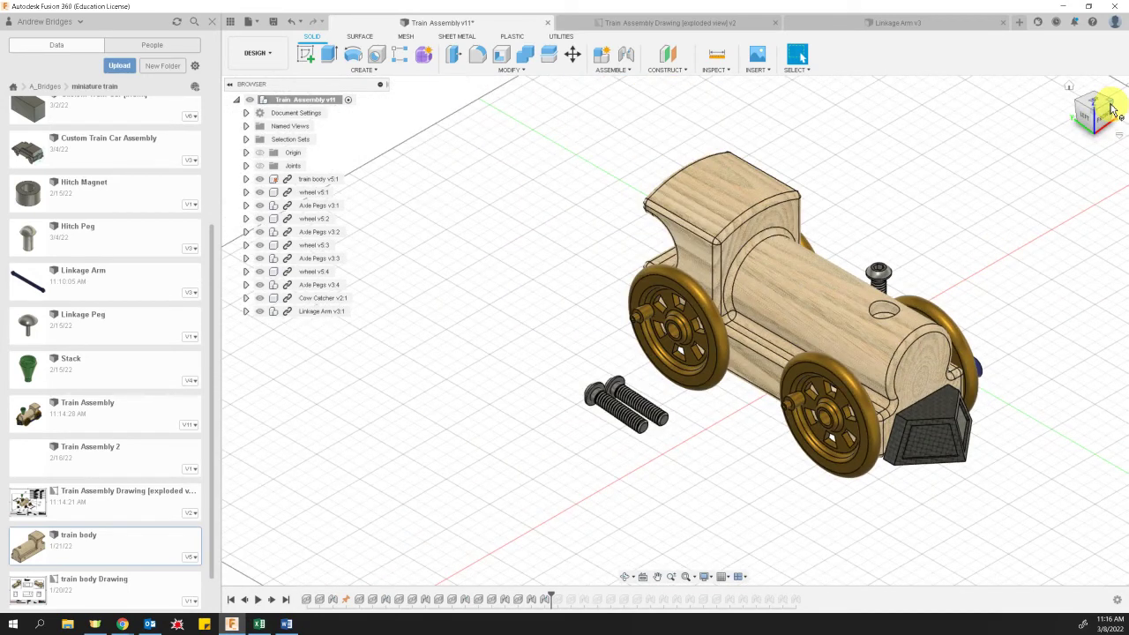
left_click(1113, 107)
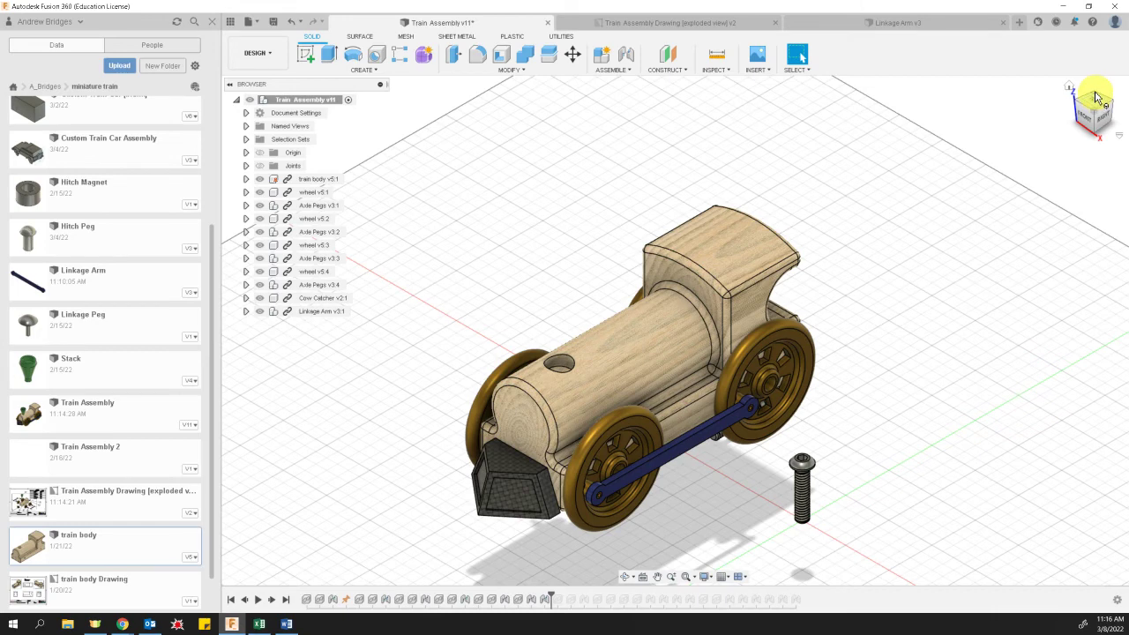
left_click_drag(1097, 97, 1081, 102)
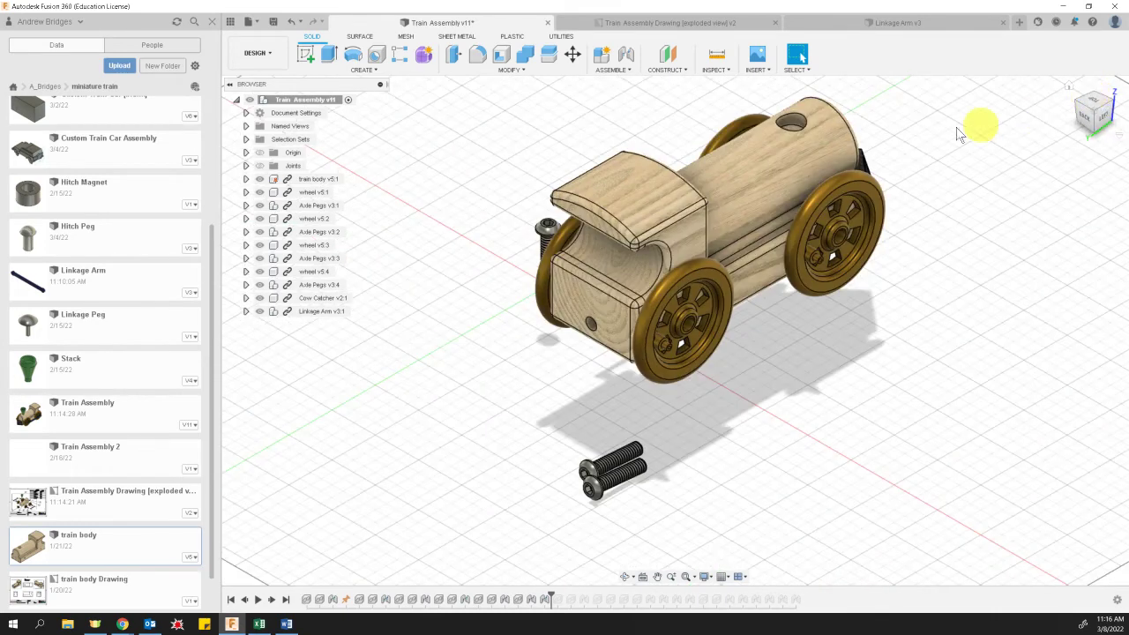
right_click(559, 604)
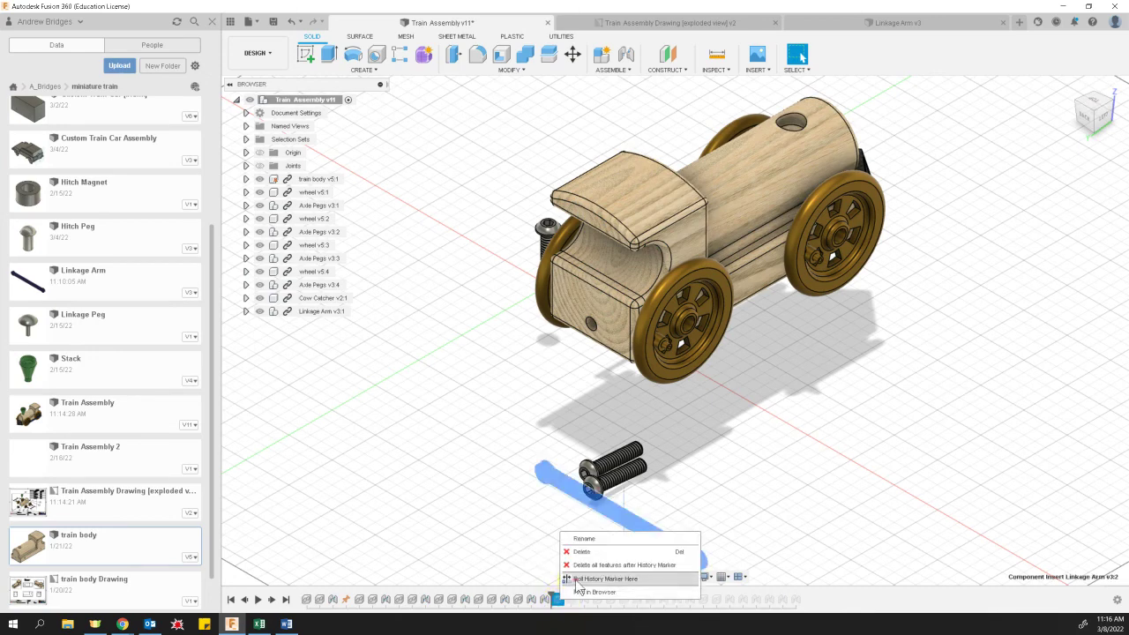
left_click(578, 580)
Joint one end hole of the second linkage arm to the offset peg on the opposite side's rear wheel
scroll(735, 535, "up", 5)
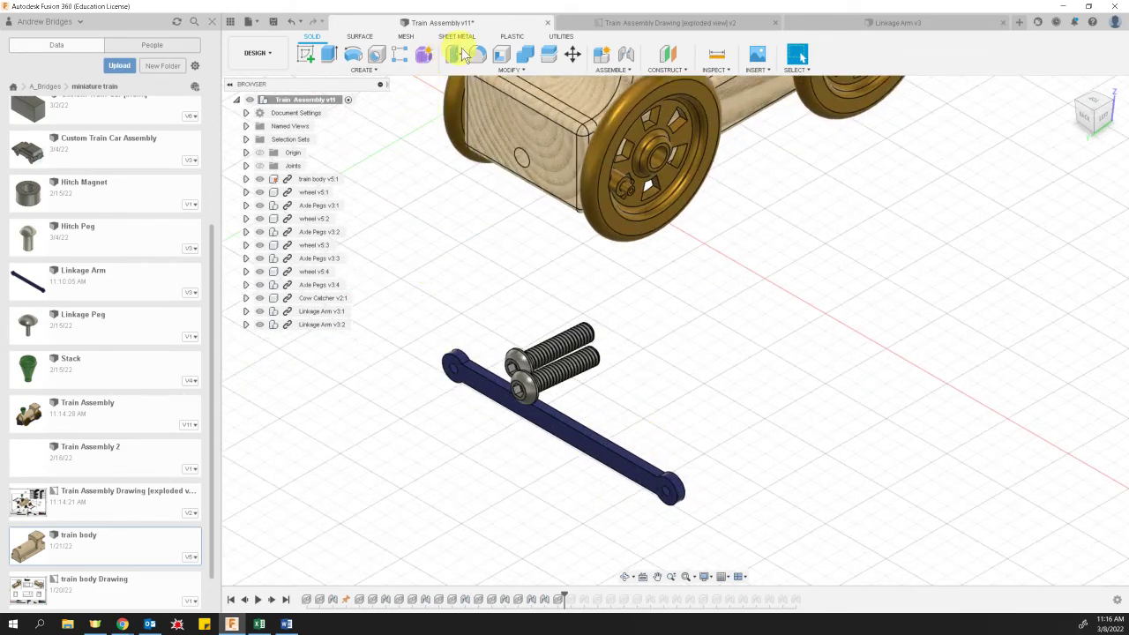
left_click(628, 58)
scroll(455, 377, "up", 3)
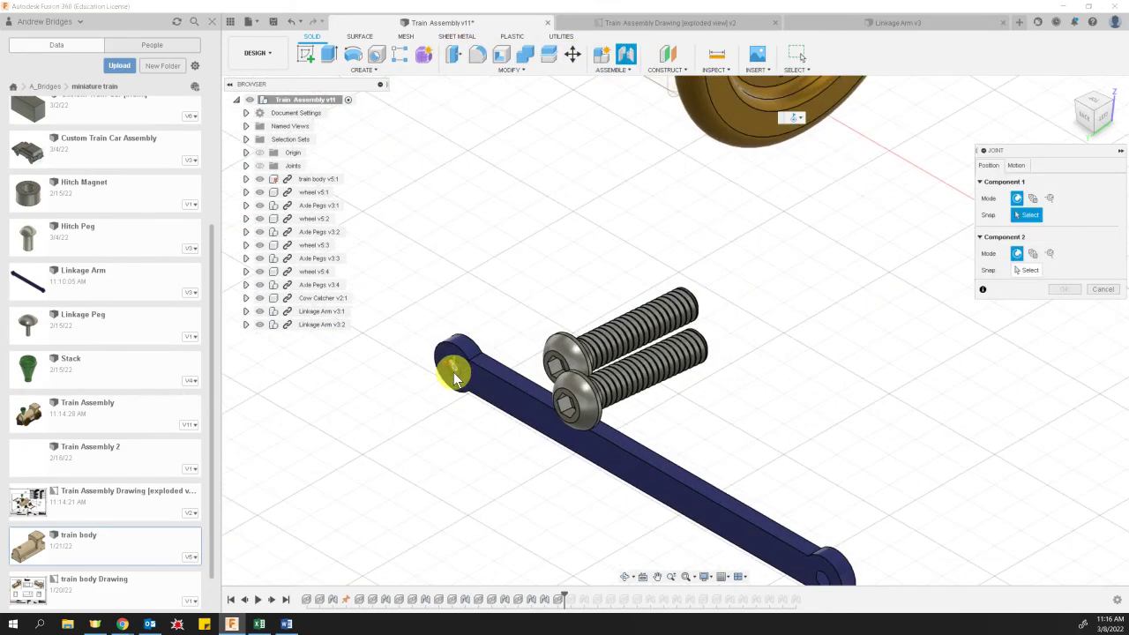
left_click(454, 372)
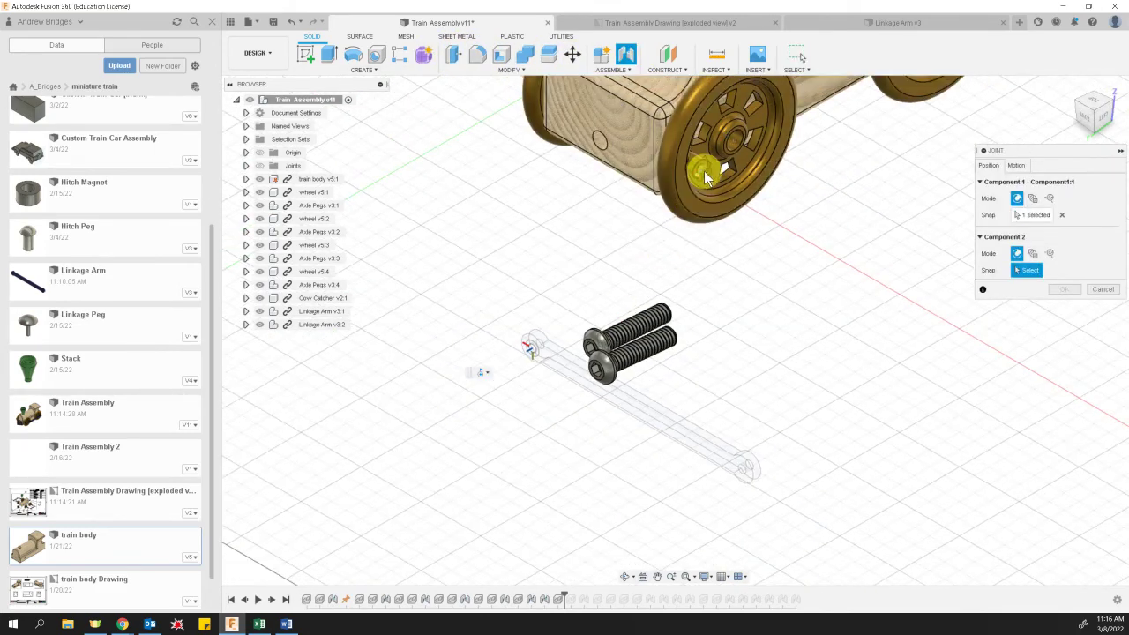
scroll(697, 185, "up", 3)
scroll(707, 179, "up", 1)
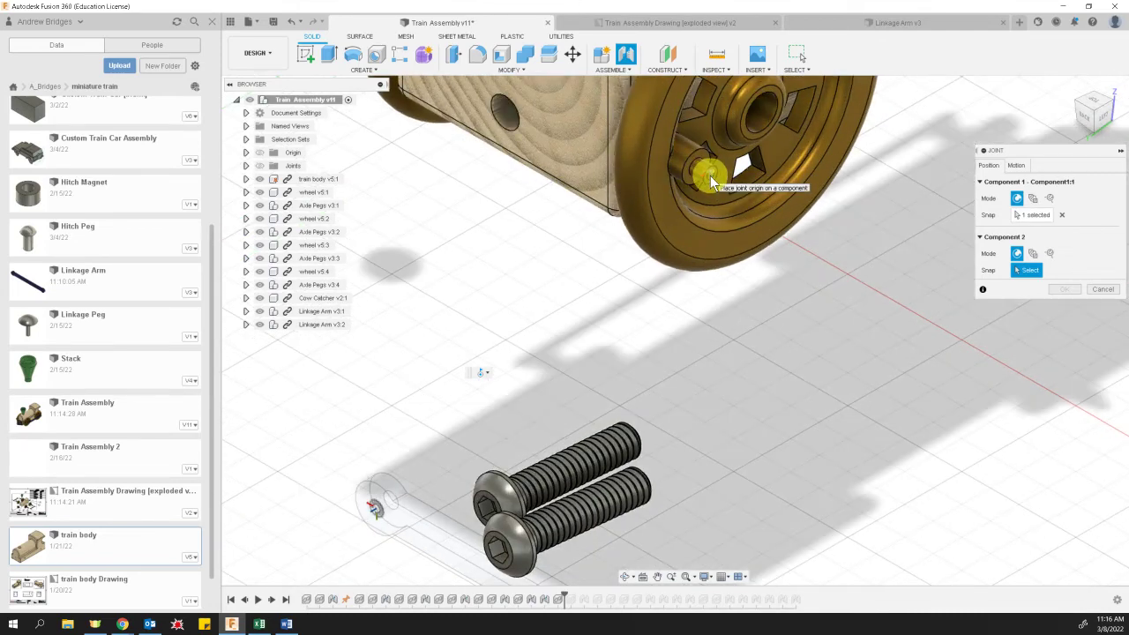
scroll(712, 178, "up", 3)
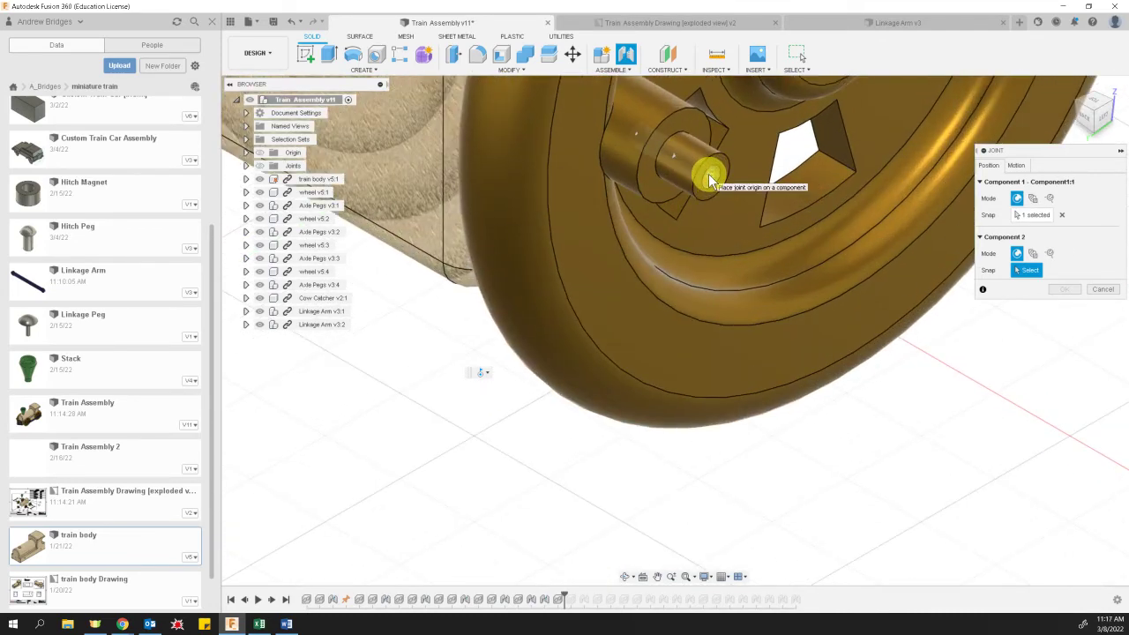
left_click(712, 179)
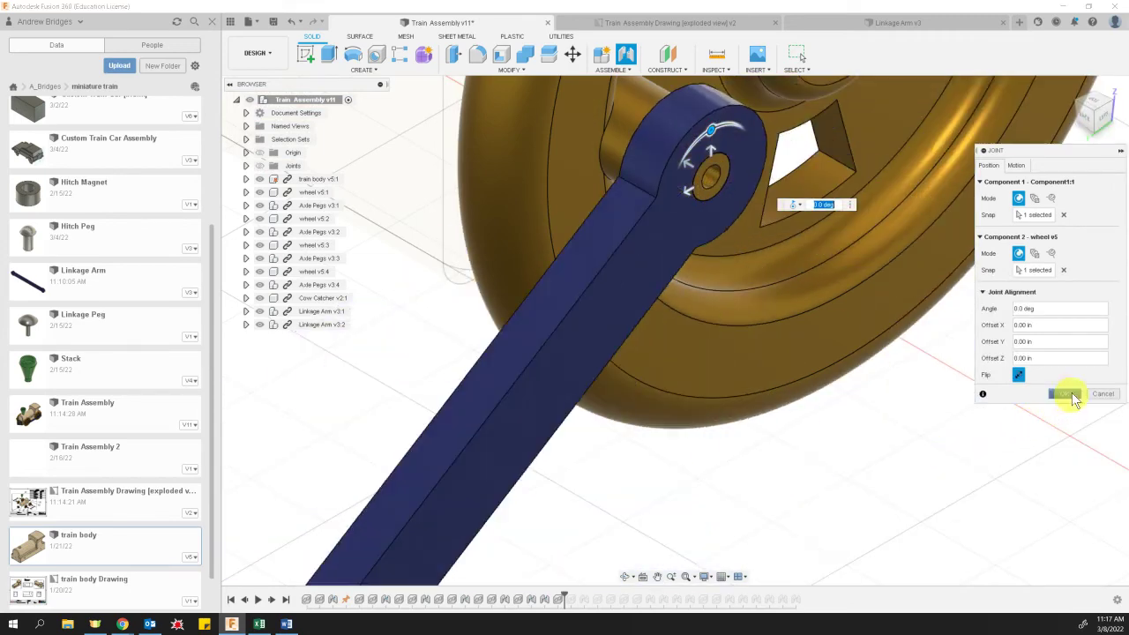
left_click(1064, 393)
Swing the second linkage arm's free end beside the front wheel and joint its hole to that wheel's offset peg
scroll(957, 479, "down", 3)
middle_click_drag(1000, 418, 274, 454)
scroll(538, 380, "down", 3)
left_click_drag(587, 201, 591, 273)
scroll(658, 282, "up", 3)
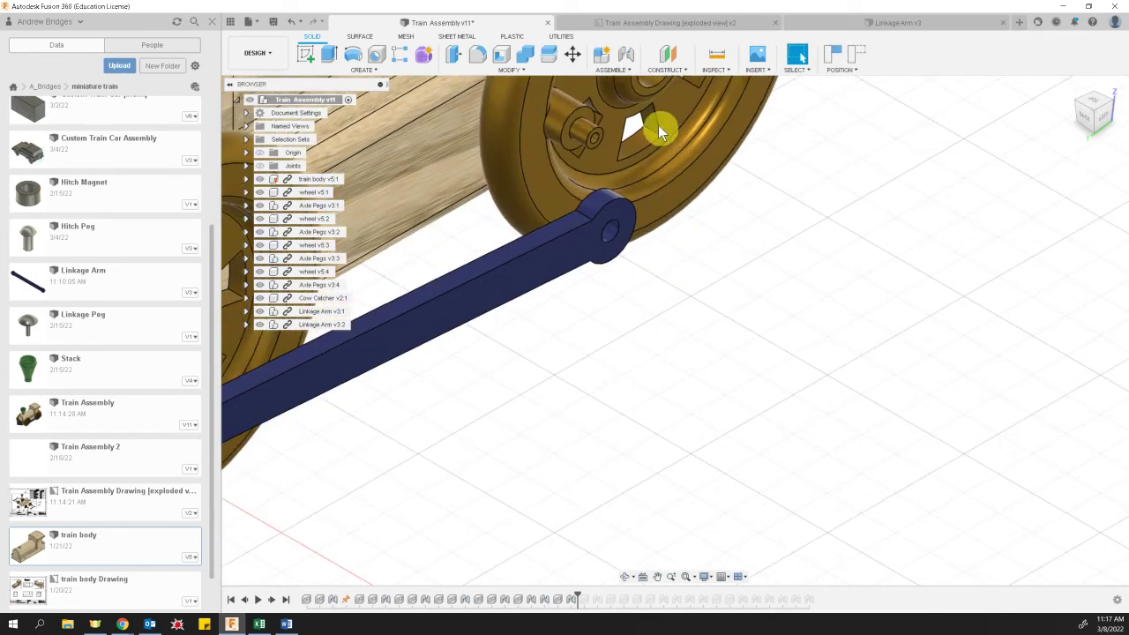
left_click(626, 56)
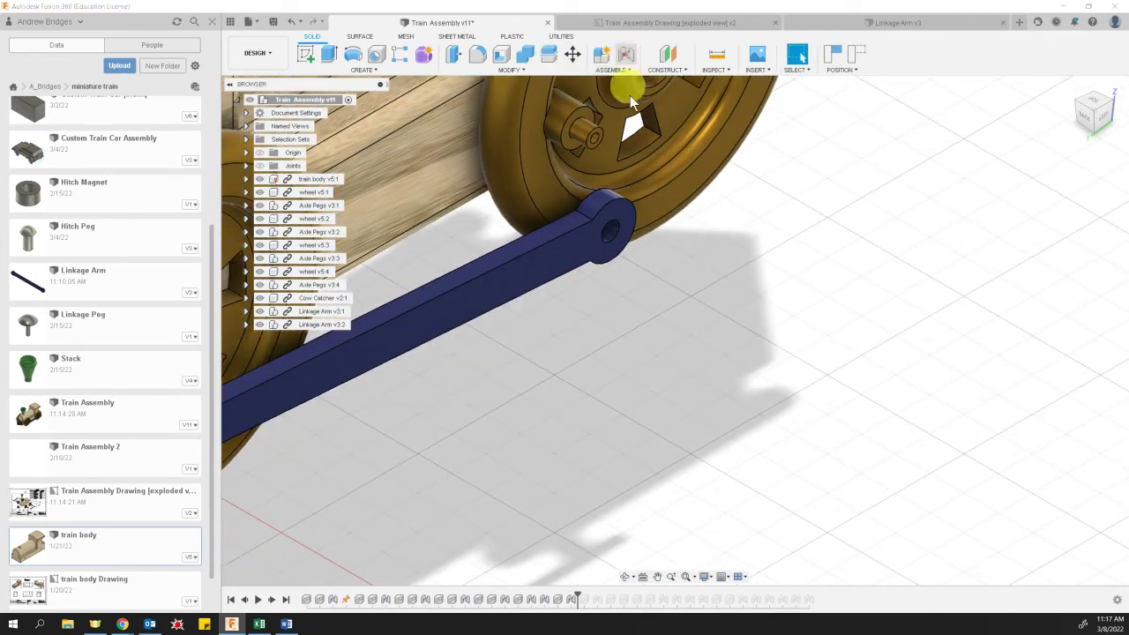
left_click(612, 236)
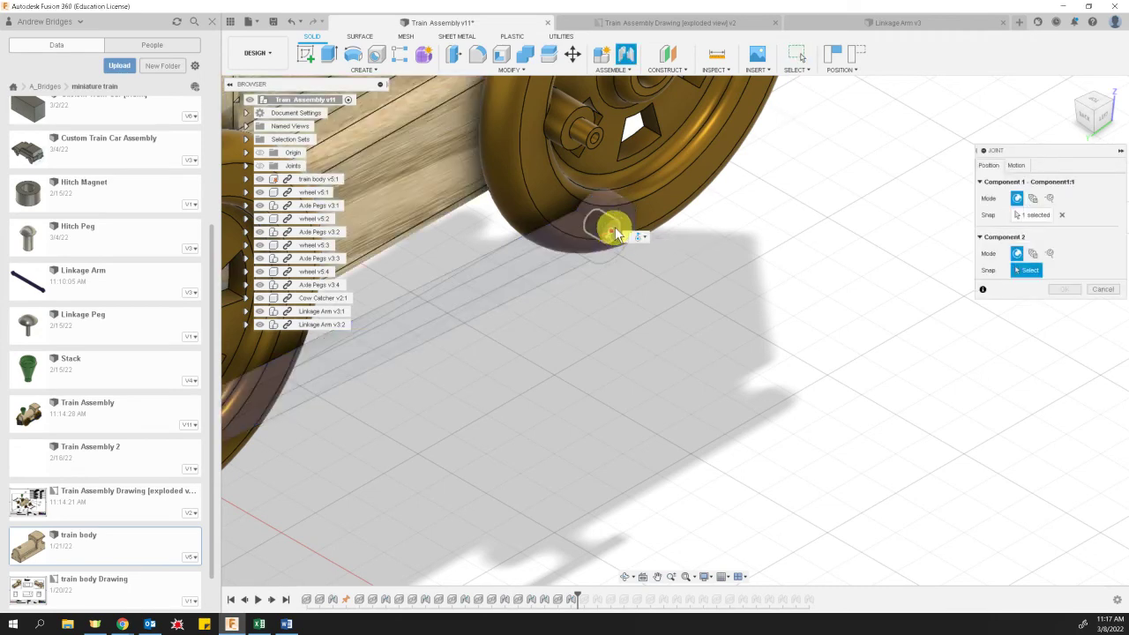
left_click(594, 138)
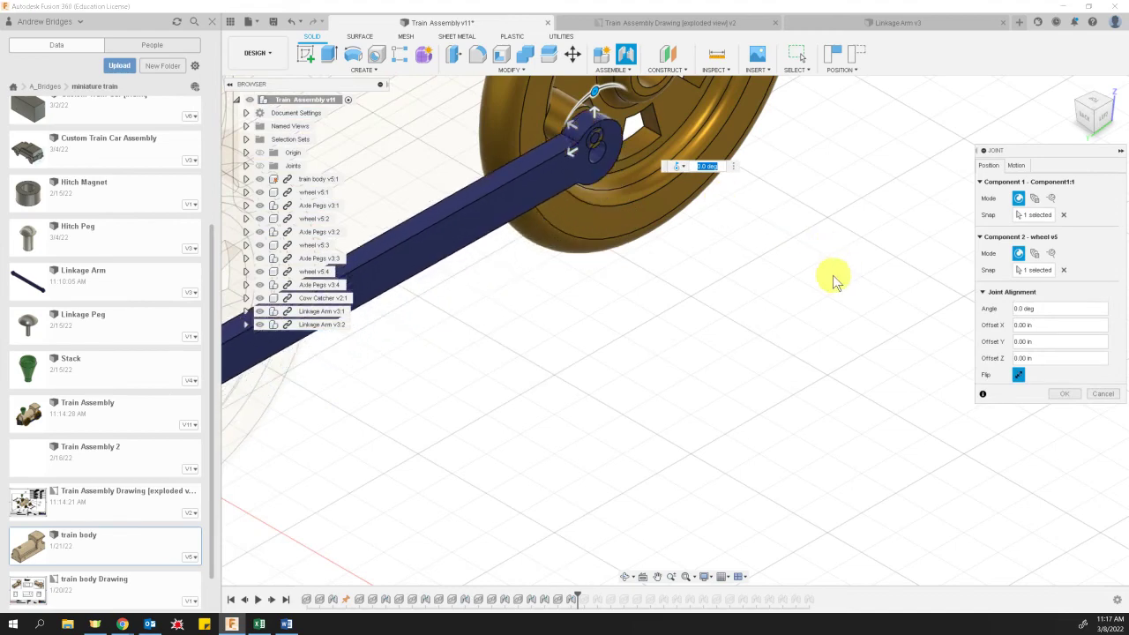
left_click(1071, 394)
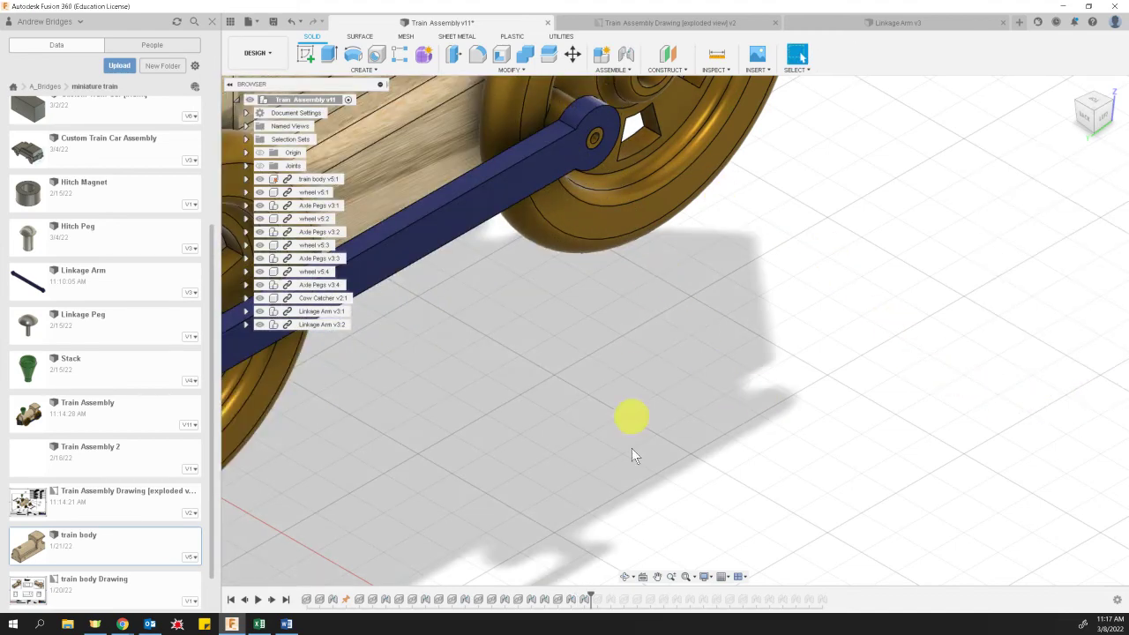
Roll the history marker to the last timeline feature to restore the full assembly, and switch to the exploded-view drawing
right_click(823, 603)
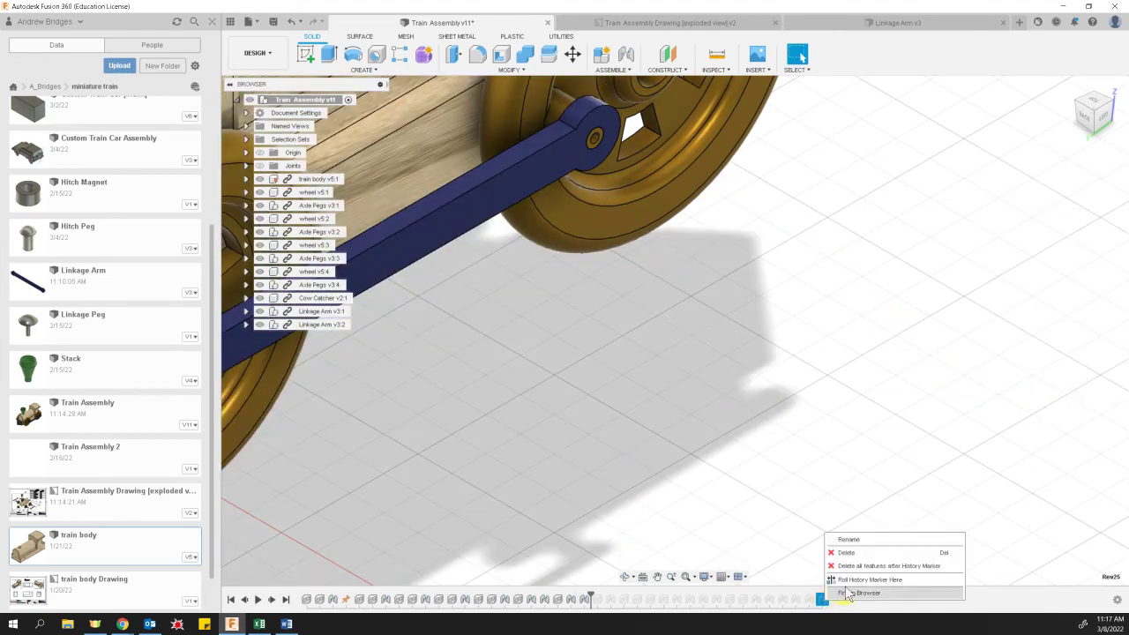
left_click(851, 579)
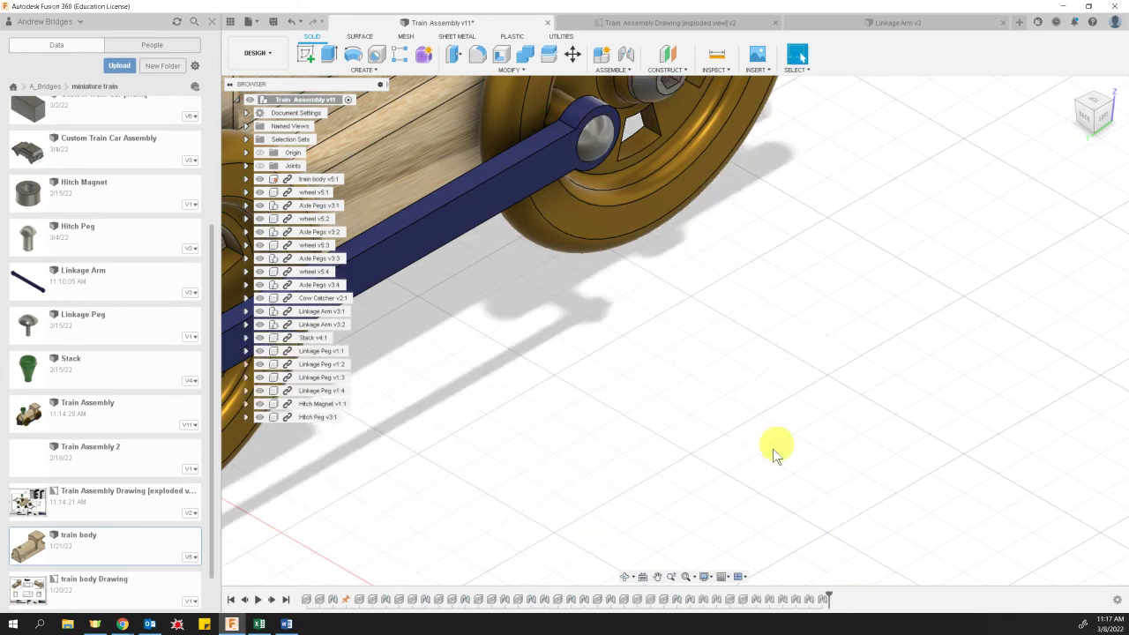
scroll(756, 441, "down", 5)
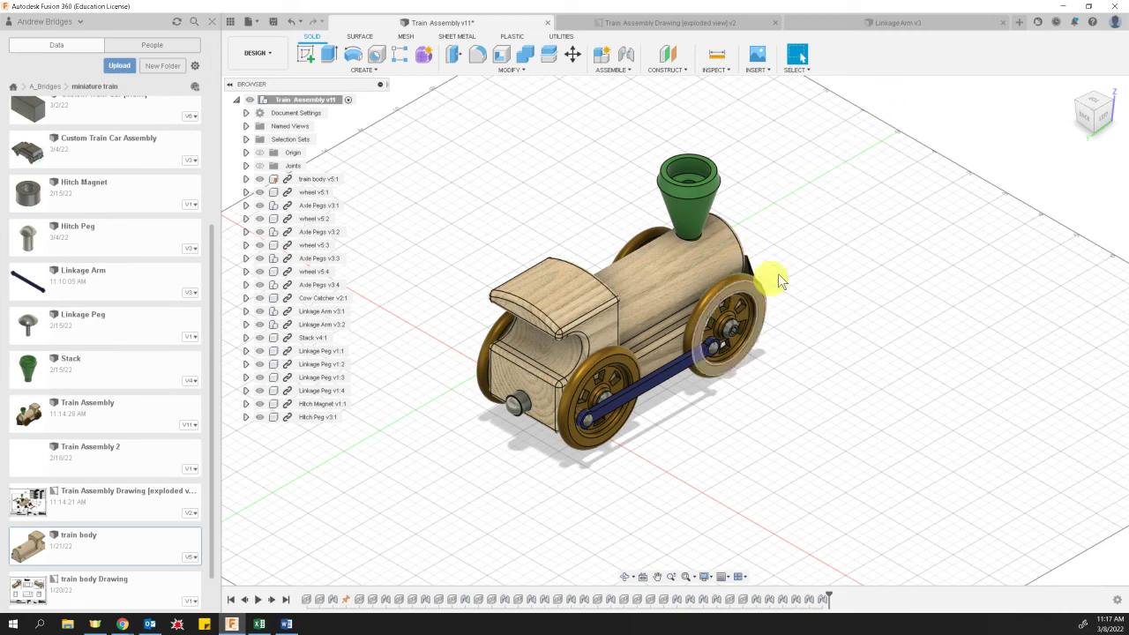
left_click(729, 25)
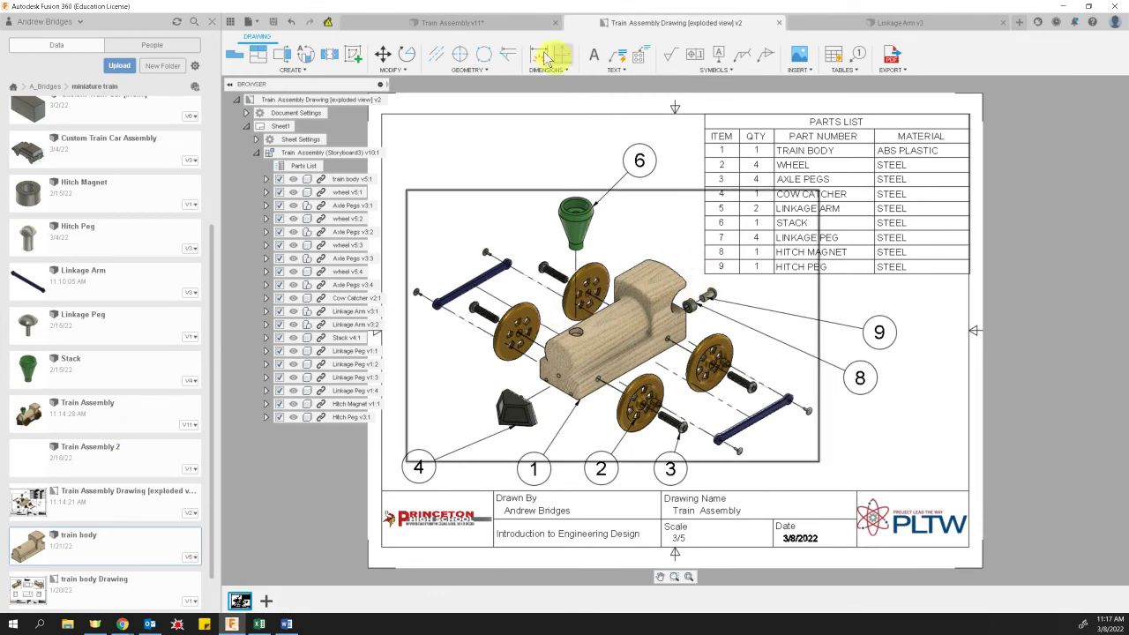
Save the train assembly as a new version with the description "User Saved"
left_click(860, 56)
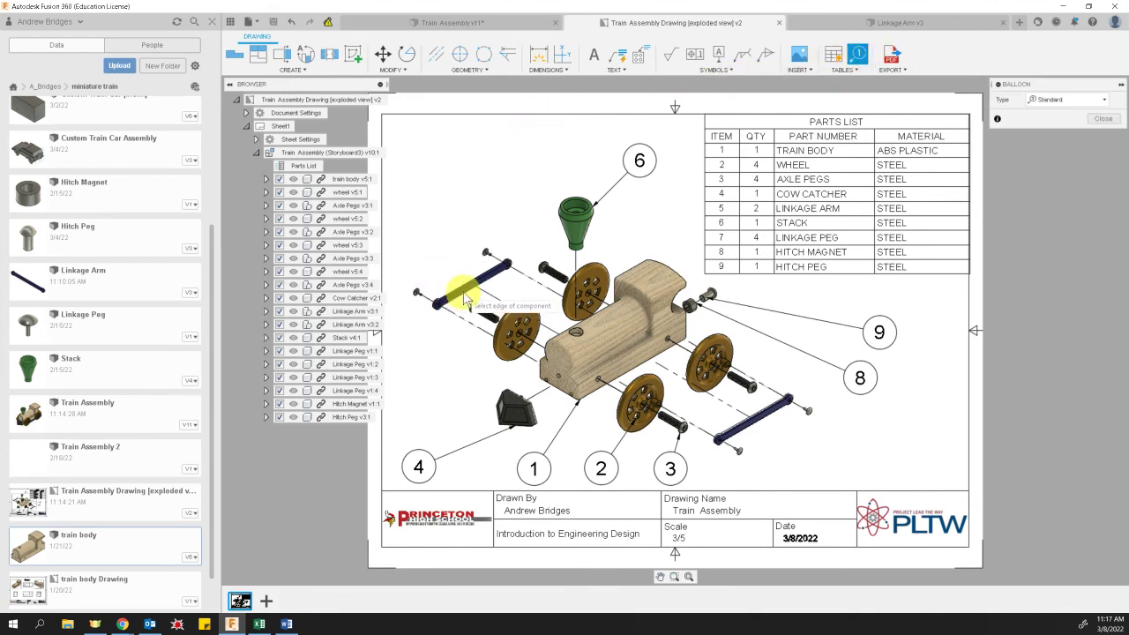
key("Escape")
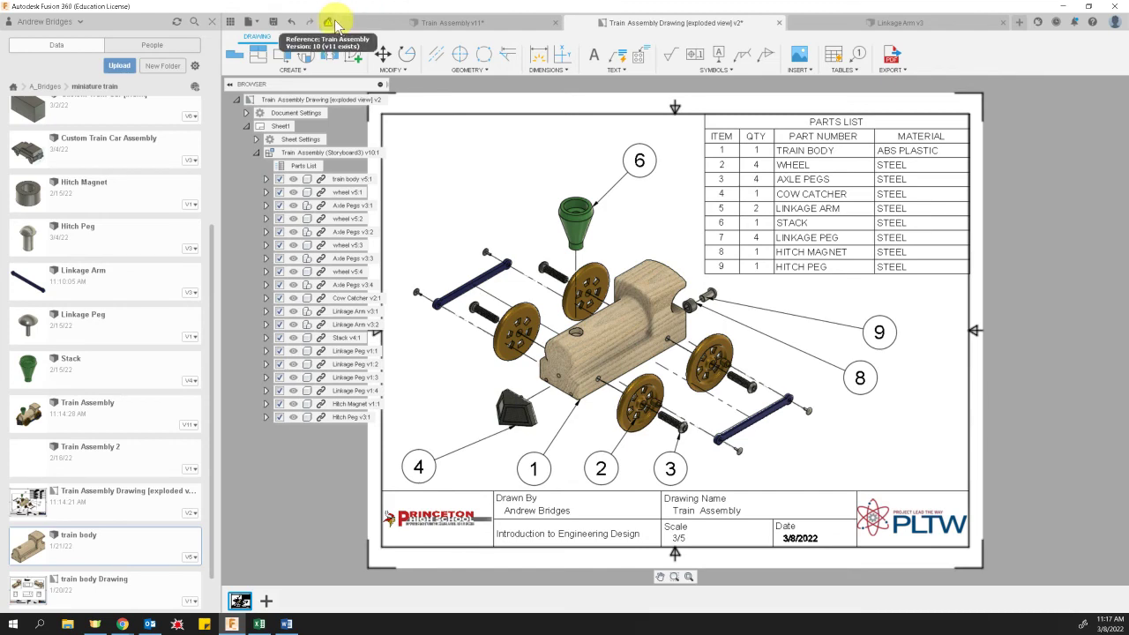
left_click(416, 25)
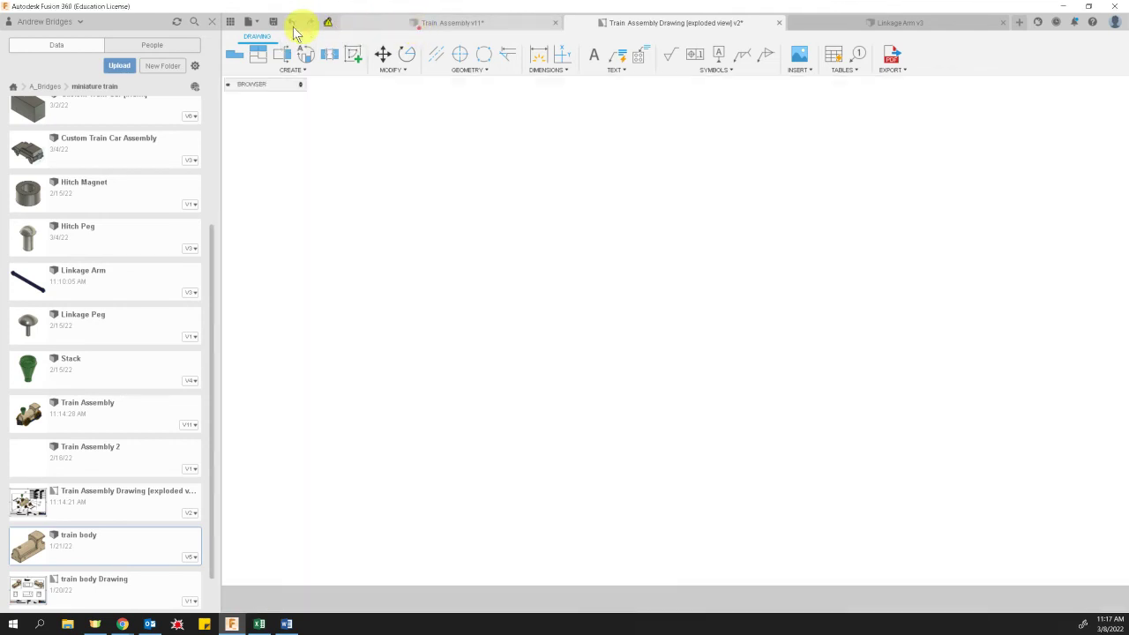
left_click(274, 23)
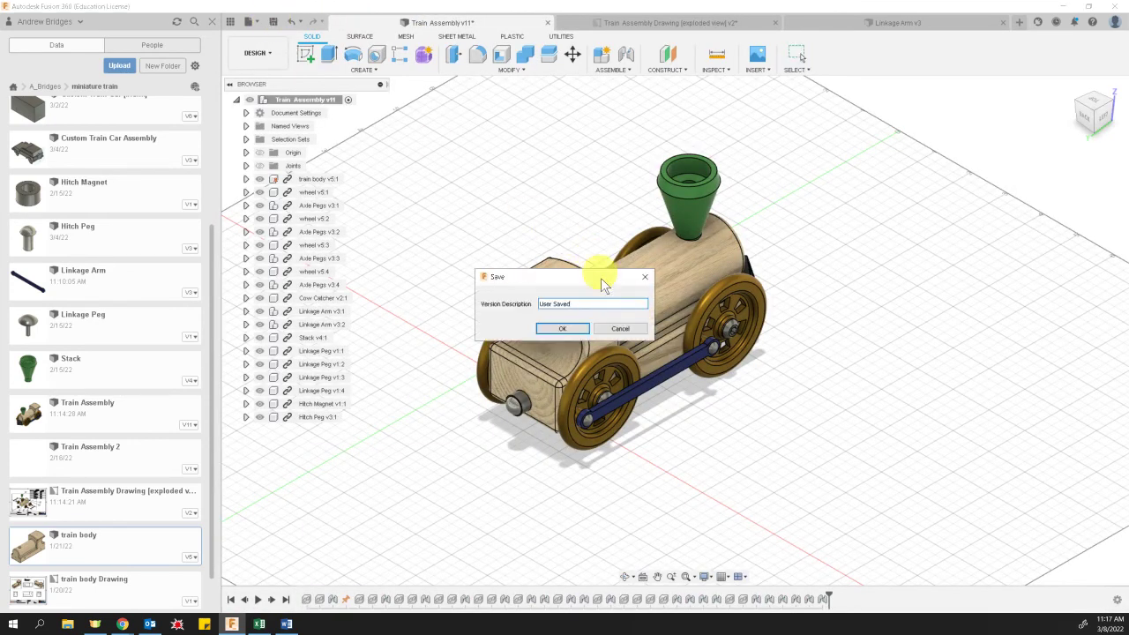
left_click(562, 328)
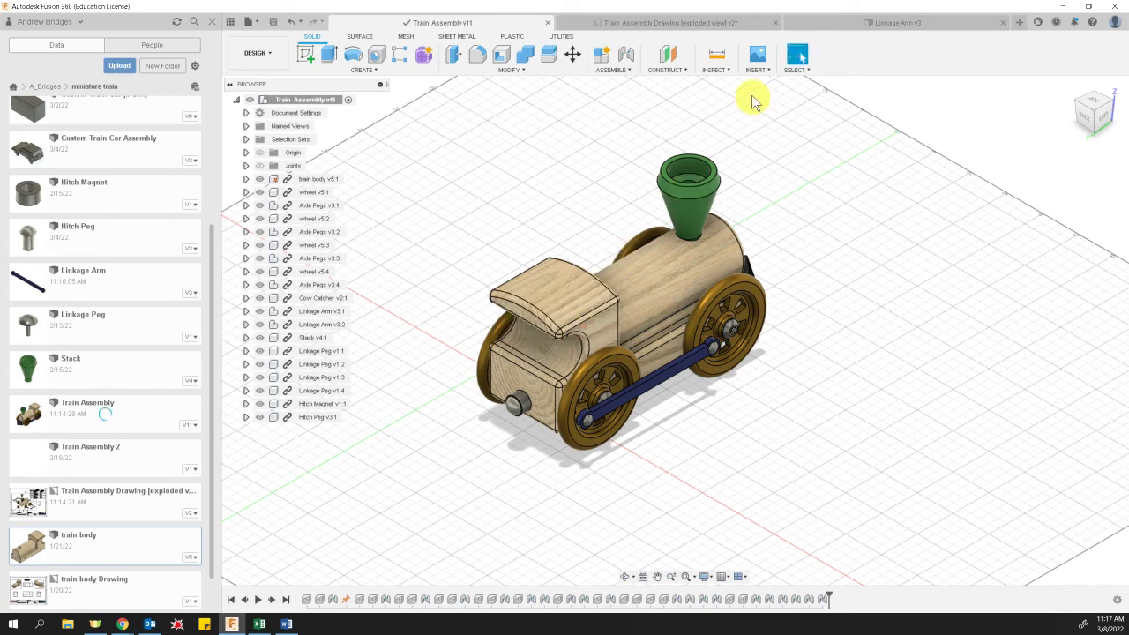
Save the exploded-view drawing with the description "User Saved" and update it to the latest train assembly version
left_click(642, 33)
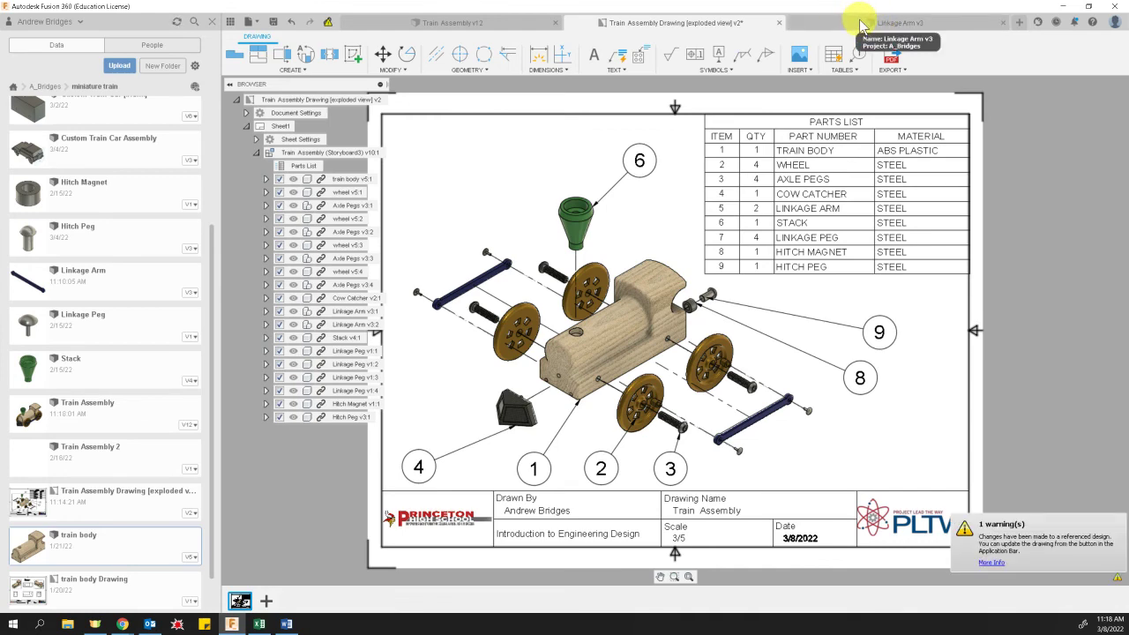
left_click(863, 26)
left_click(725, 27)
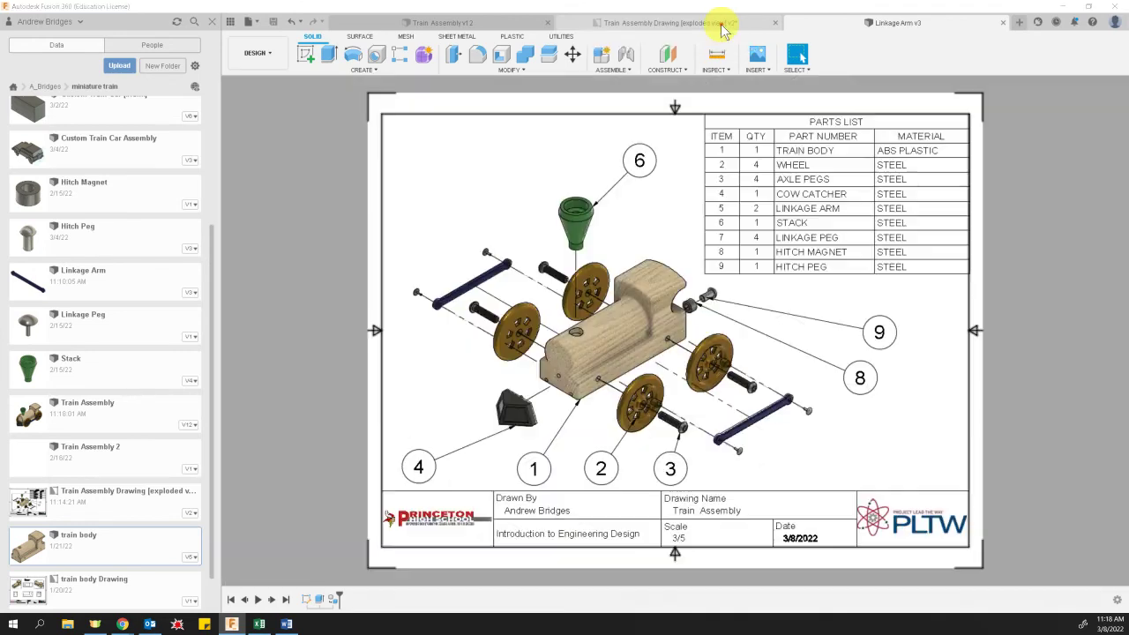
left_click(275, 23)
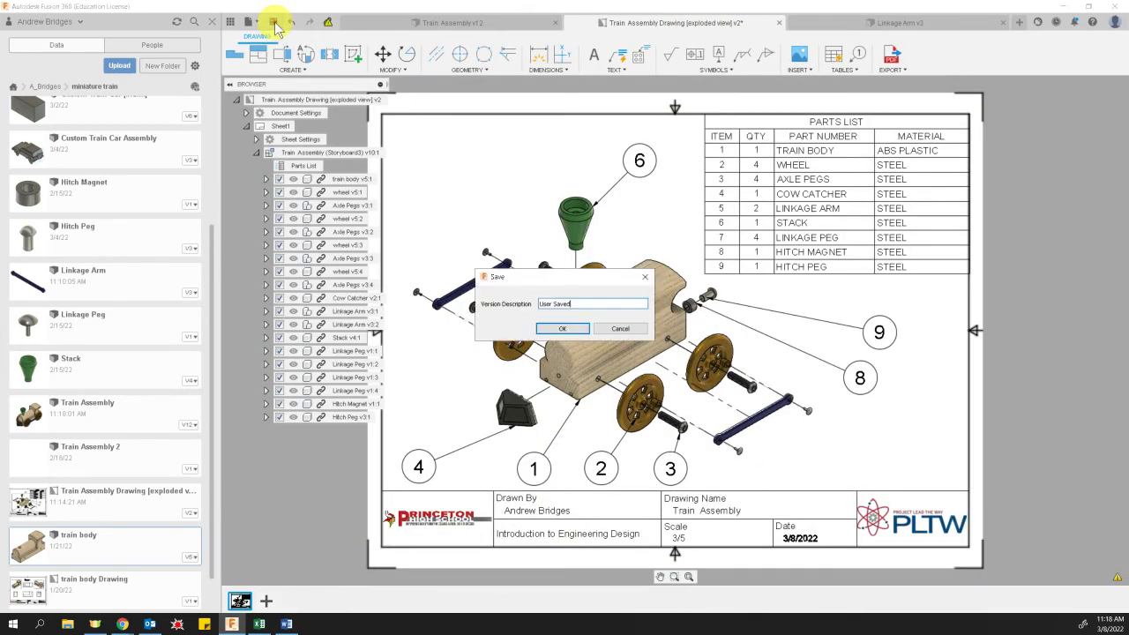
left_click(571, 329)
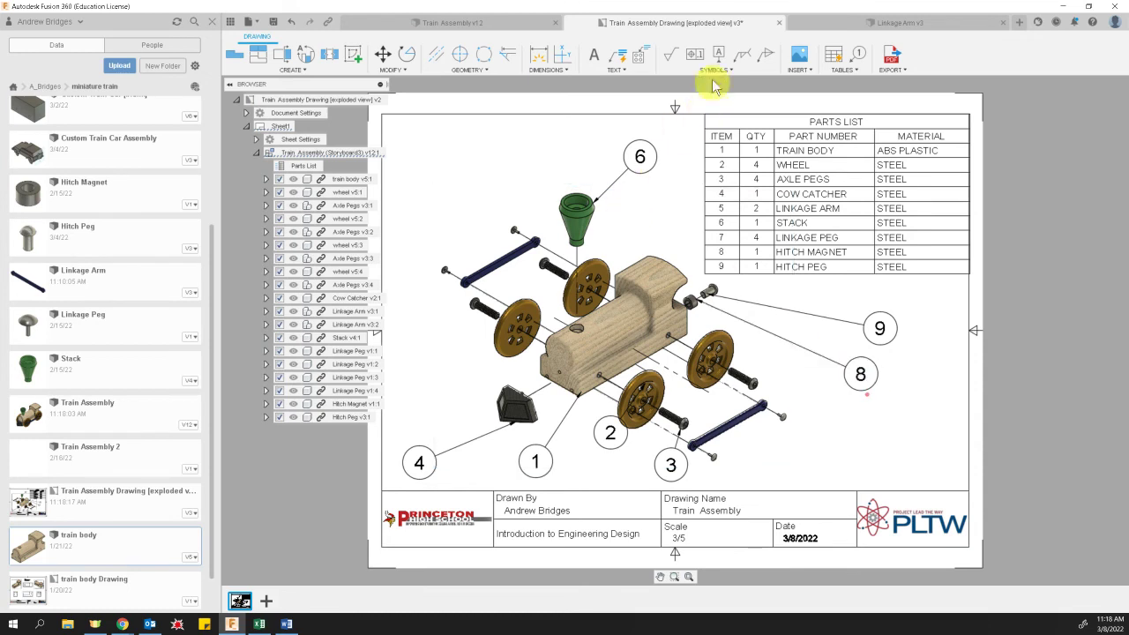
Try to attach a standard balloon to the rear linkage arm in the exploded view
left_click(863, 56)
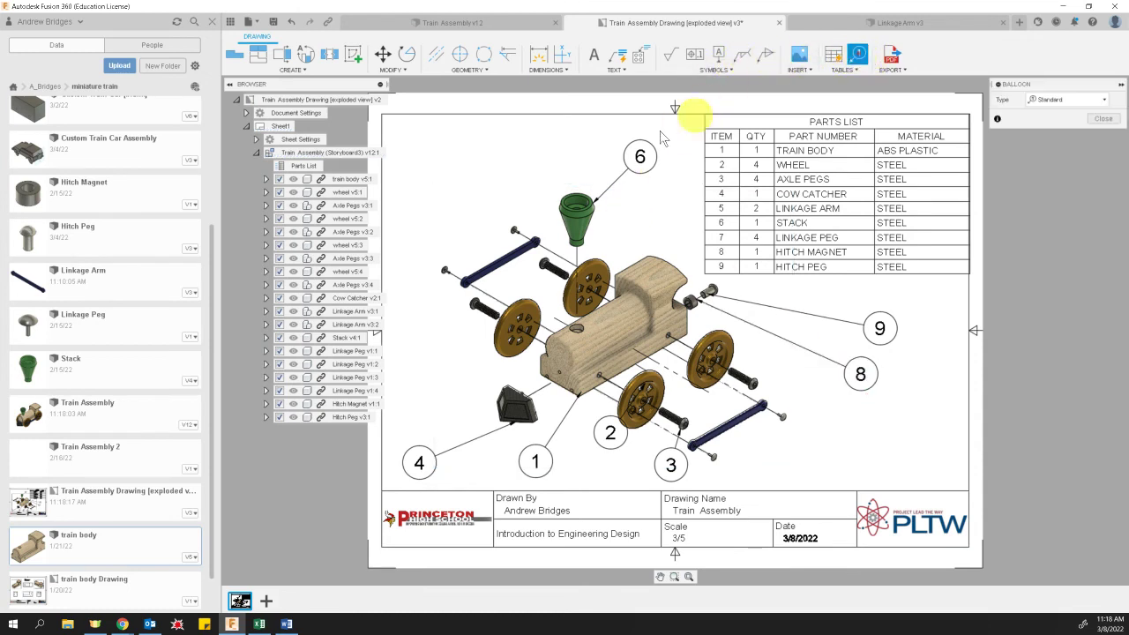
left_click(507, 256)
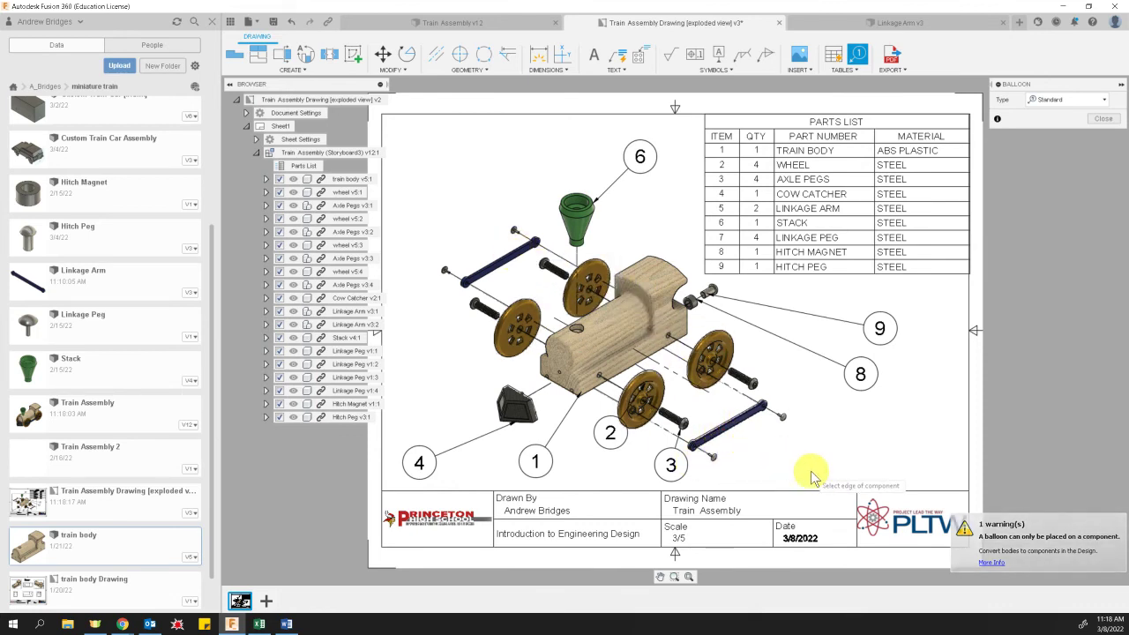
key("Escape")
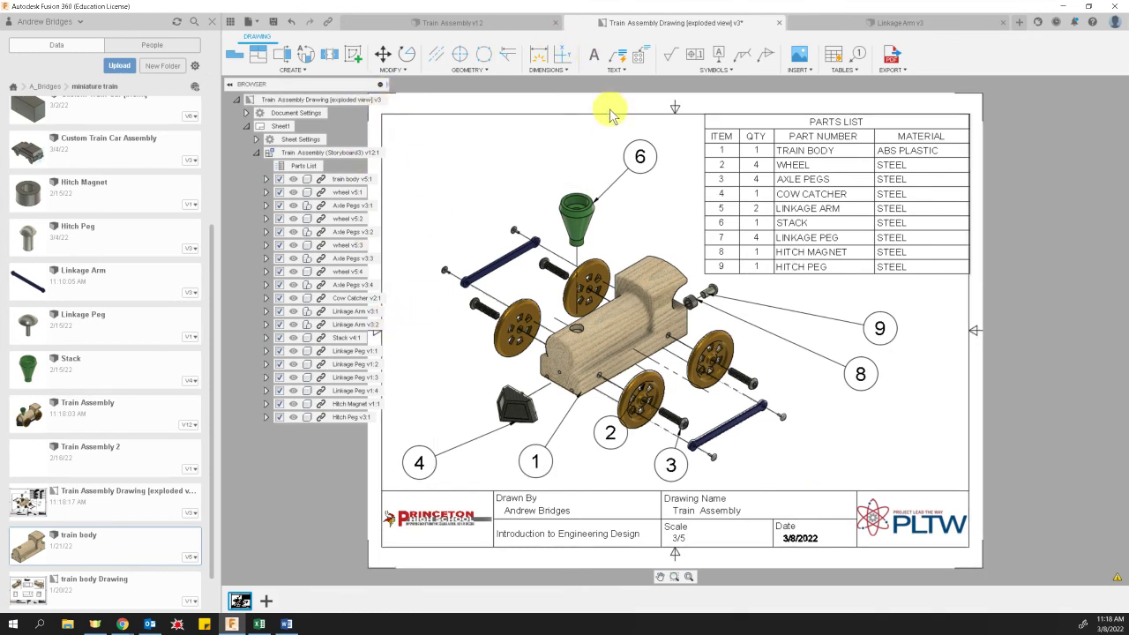
left_click(519, 258)
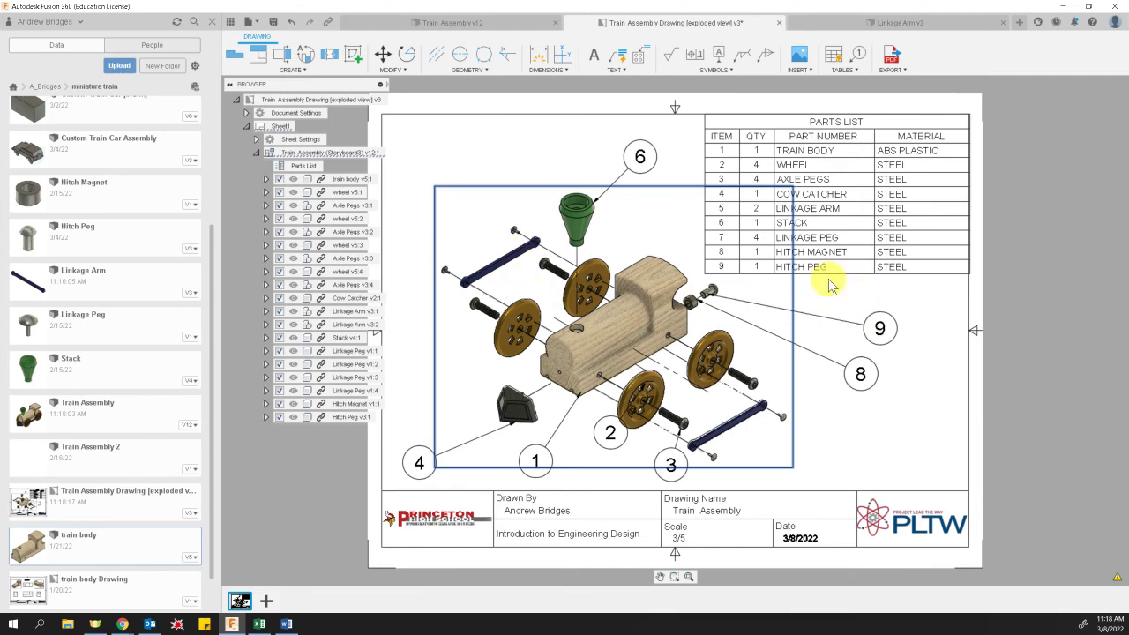
left_click(856, 70)
left_click(849, 118)
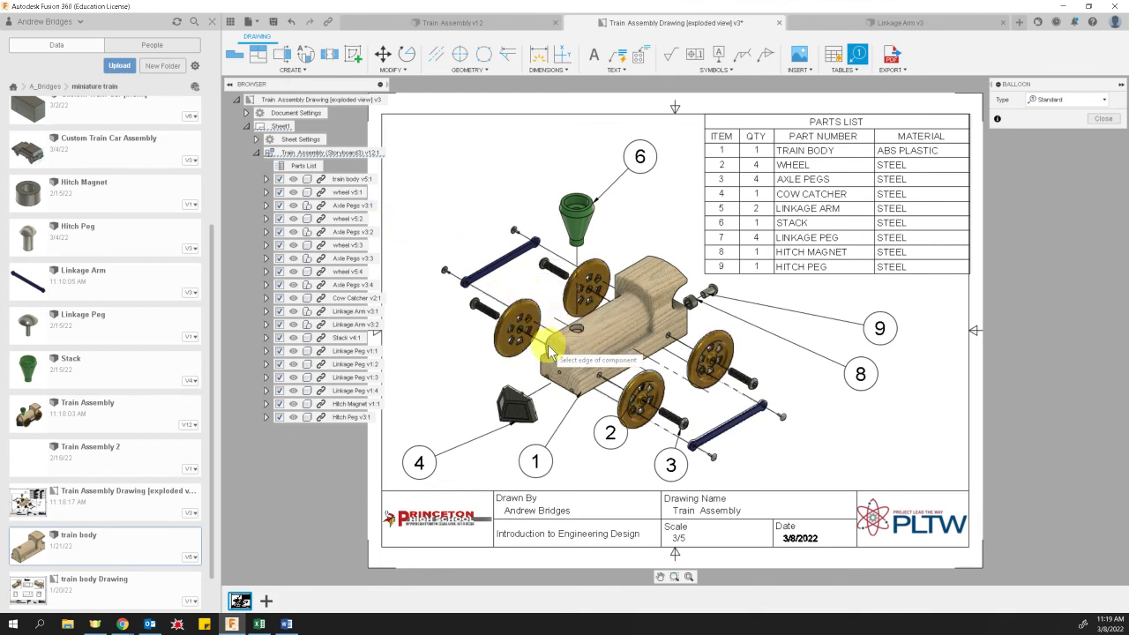
key("Escape")
left_click(300, 232)
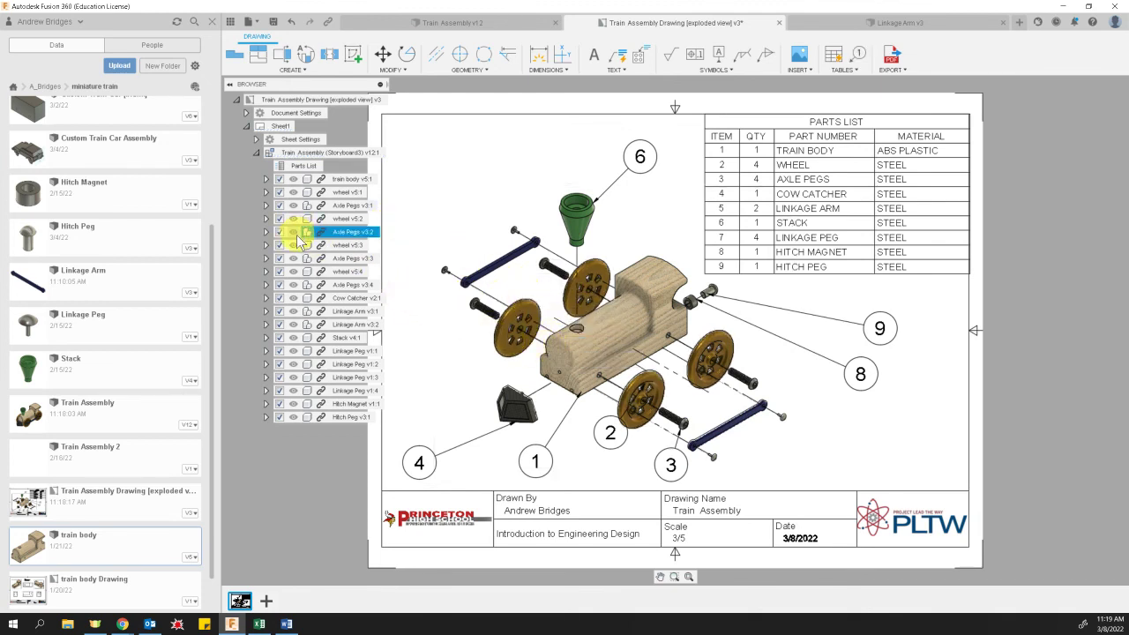
left_click(314, 314)
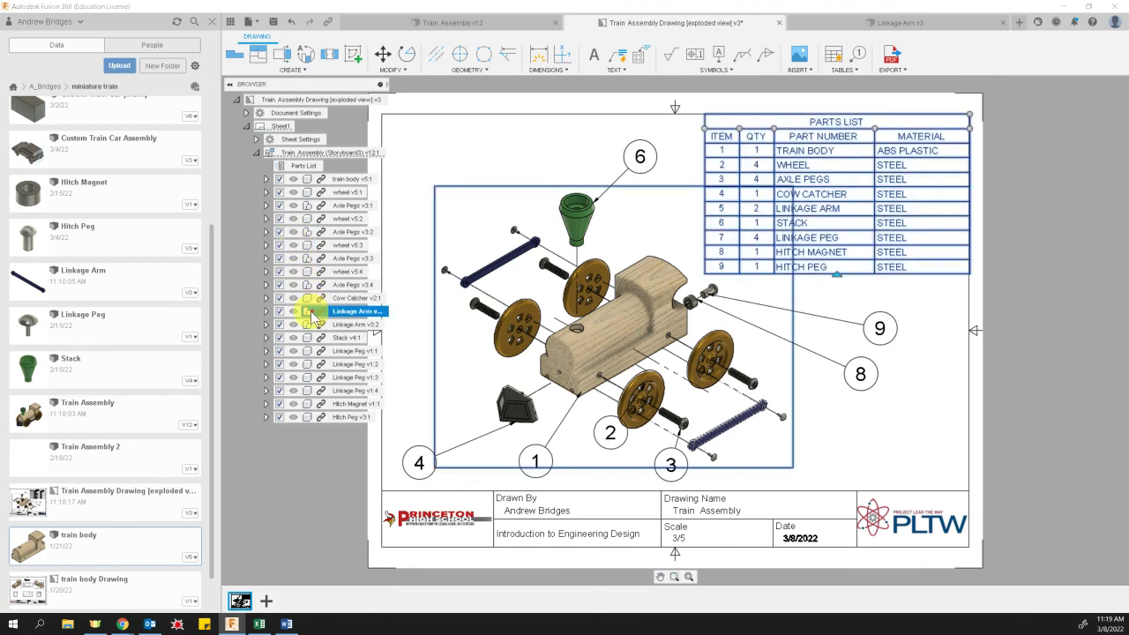
right_click(314, 317)
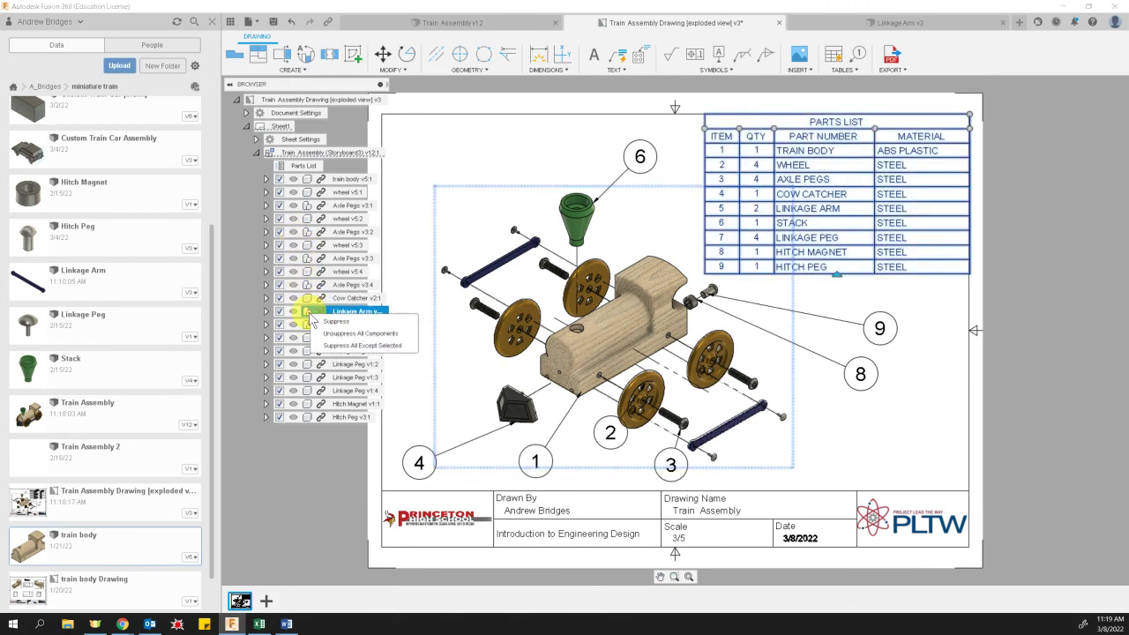
left_click(251, 317)
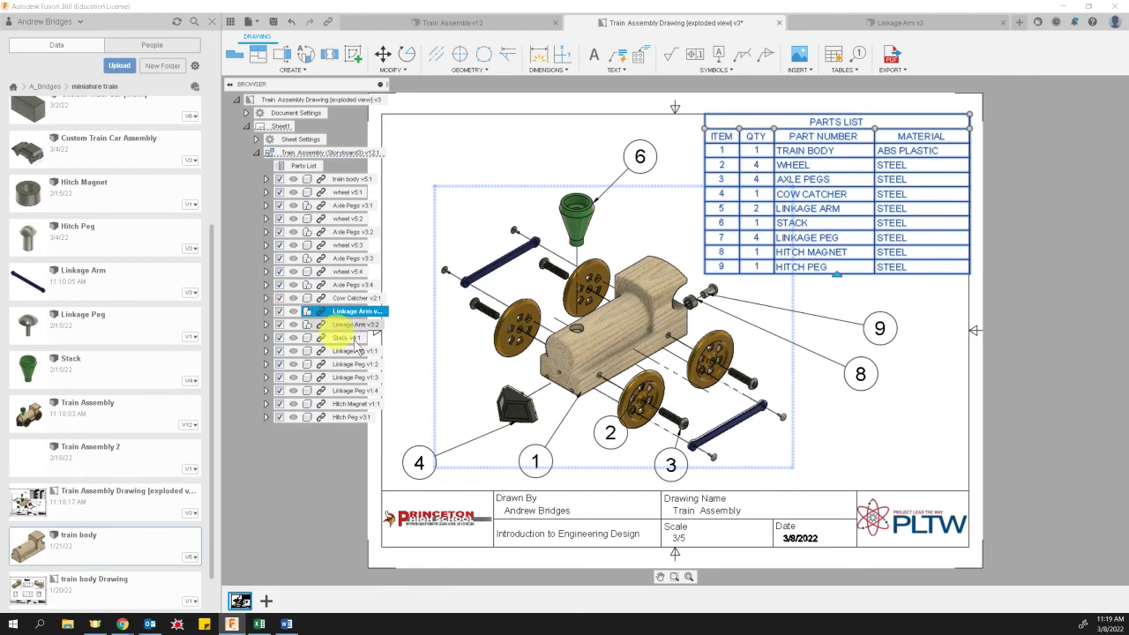
left_click(1064, 411)
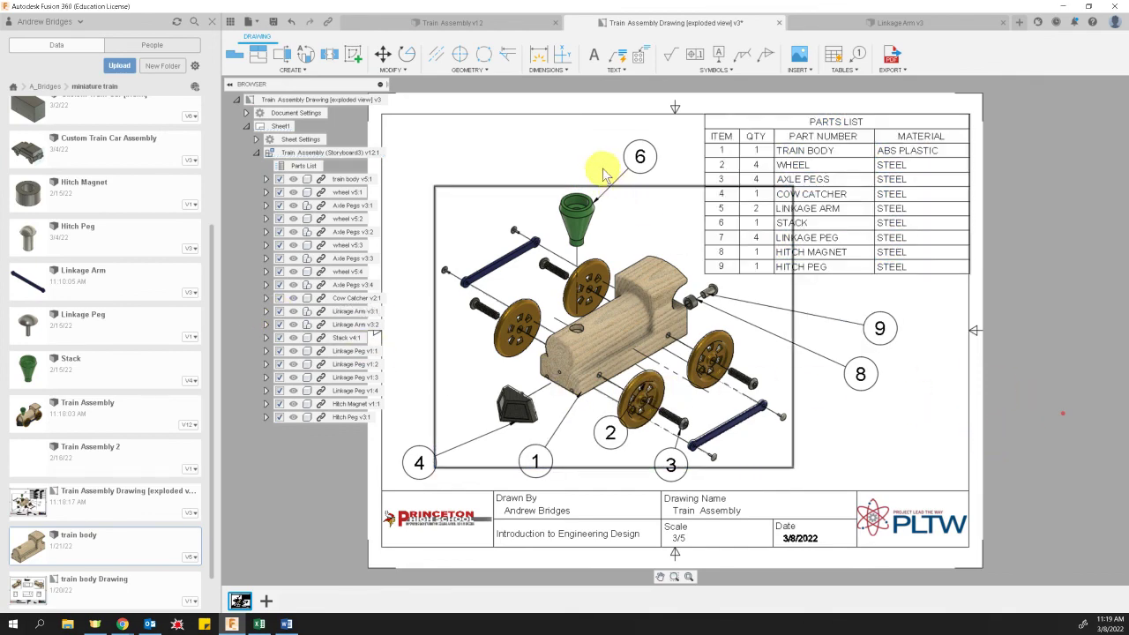
Delete the exploded view, all its balloons and the parts list from the sheet
left_click(572, 295)
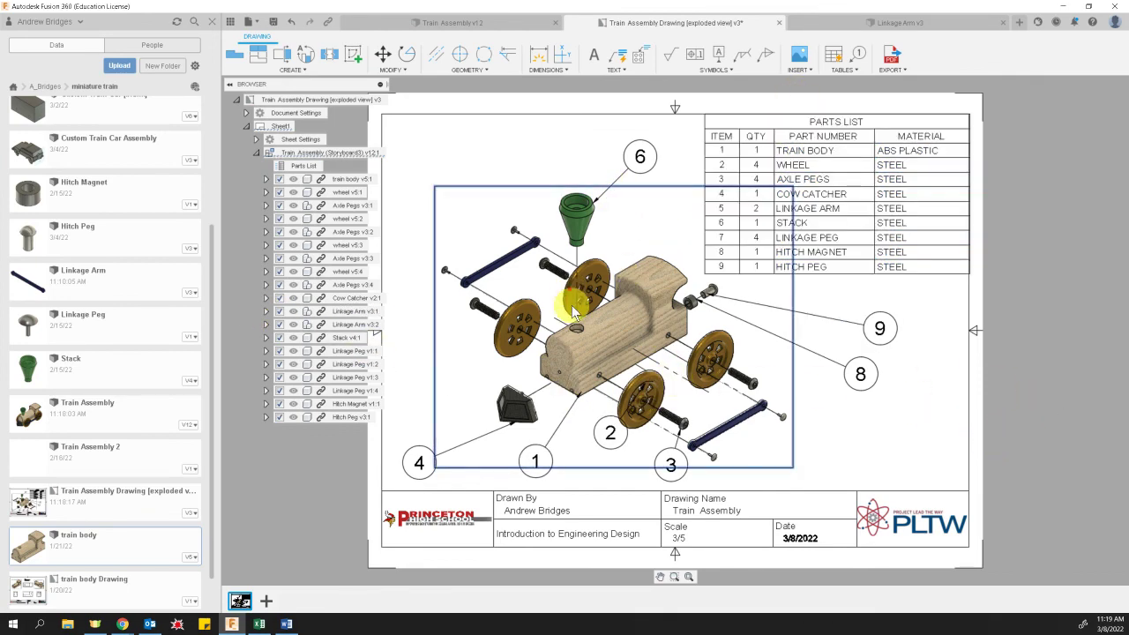
key("Delete")
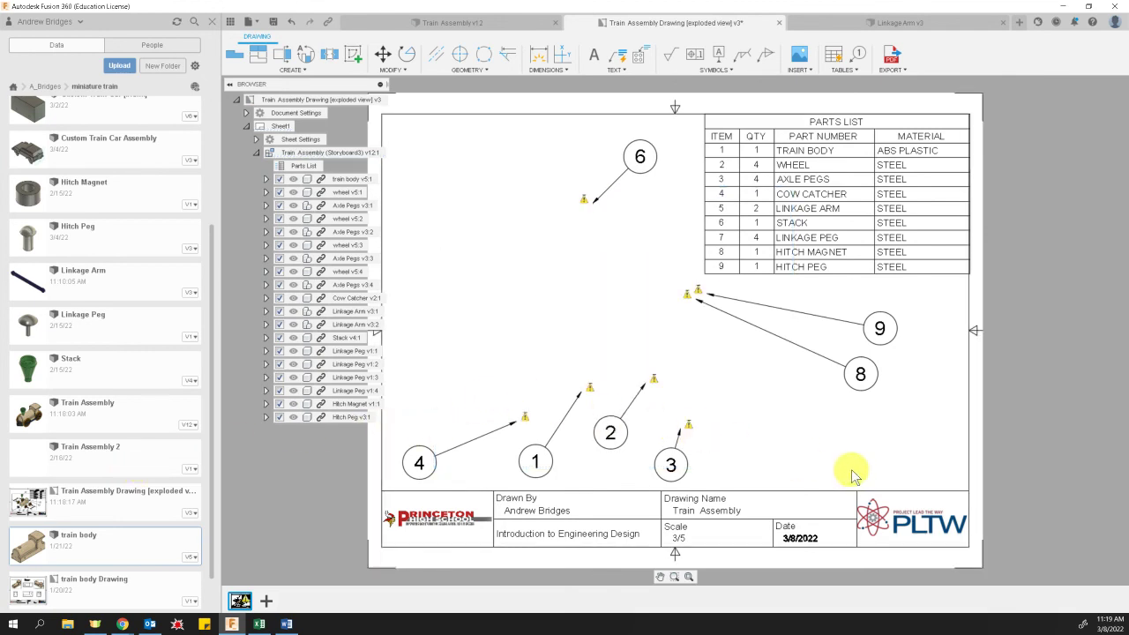
left_click_drag(901, 467, 645, 295)
key("Delete")
left_click_drag(765, 474, 441, 151)
key("Delete")
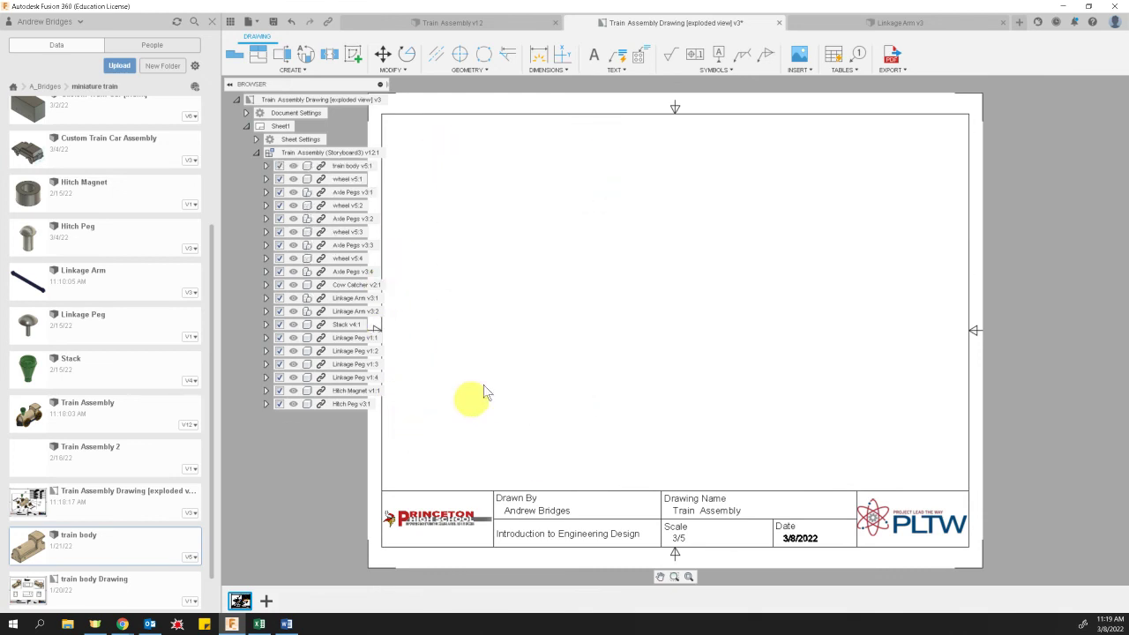
Place a new base view of Storyboard3 on the sheet in HOME orientation, shaded style, at 1:2 scale
left_click(237, 62)
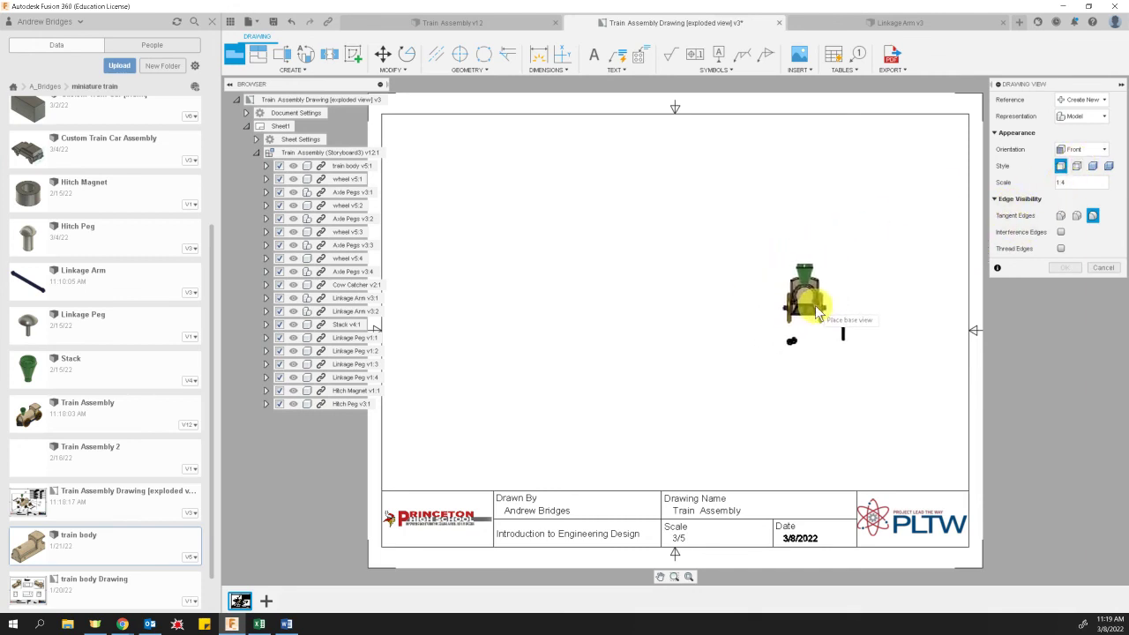
left_click(1090, 124)
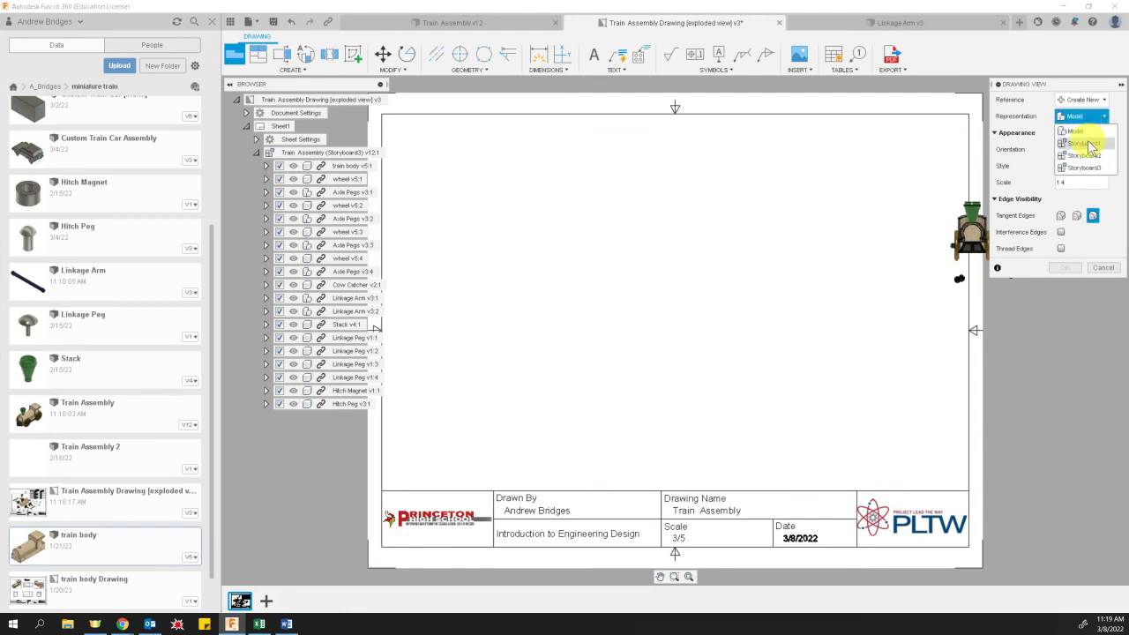
left_click(1085, 181)
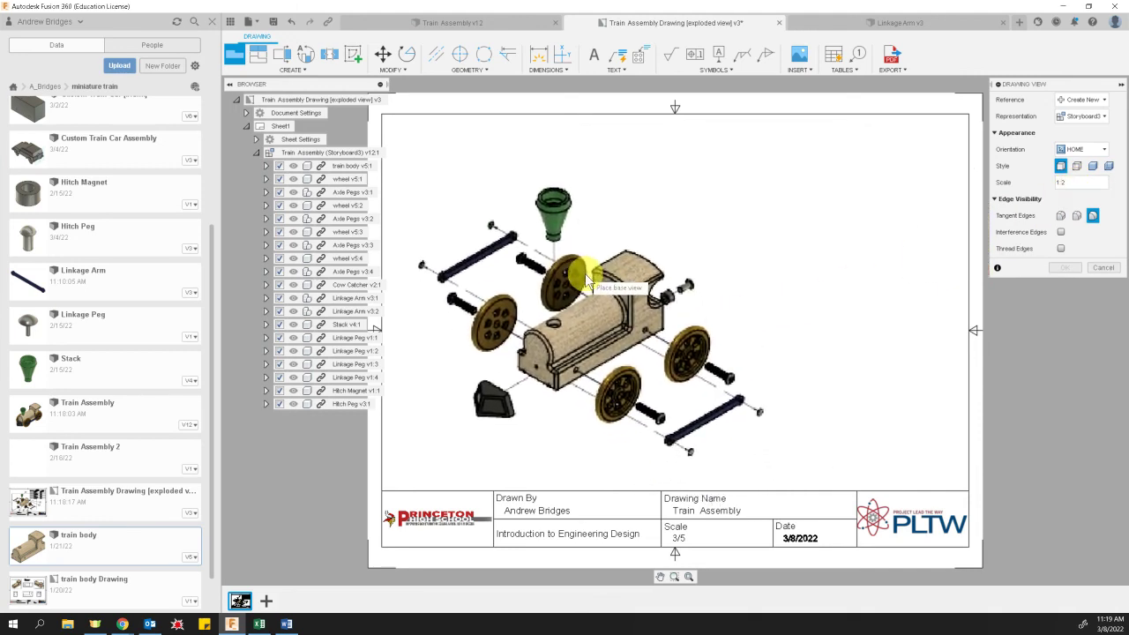
left_click(587, 281)
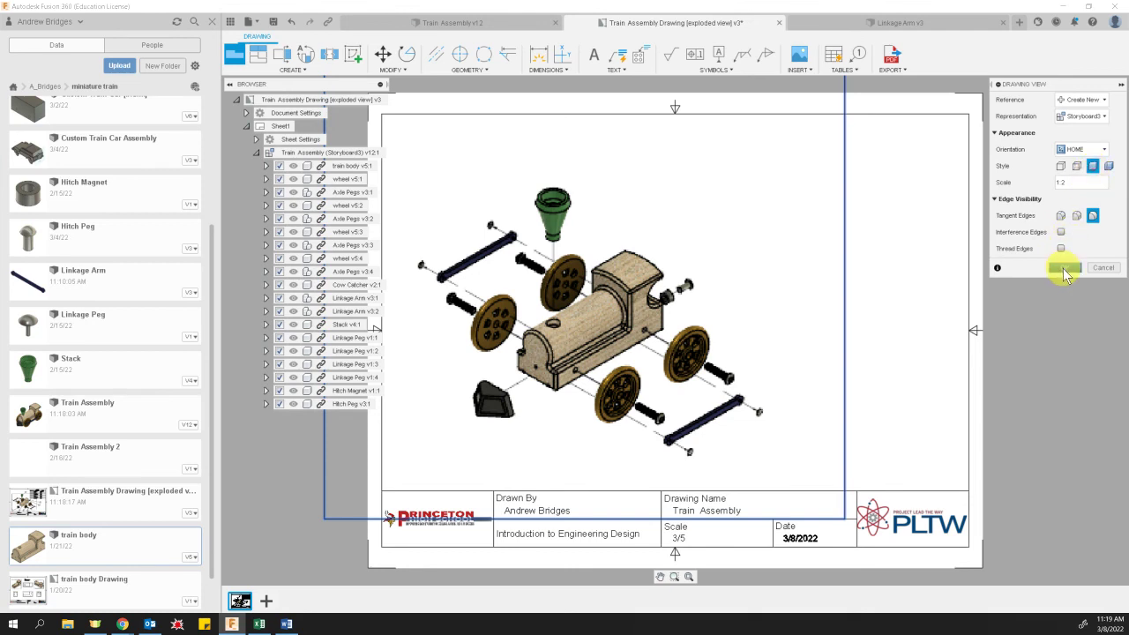
left_click(1063, 268)
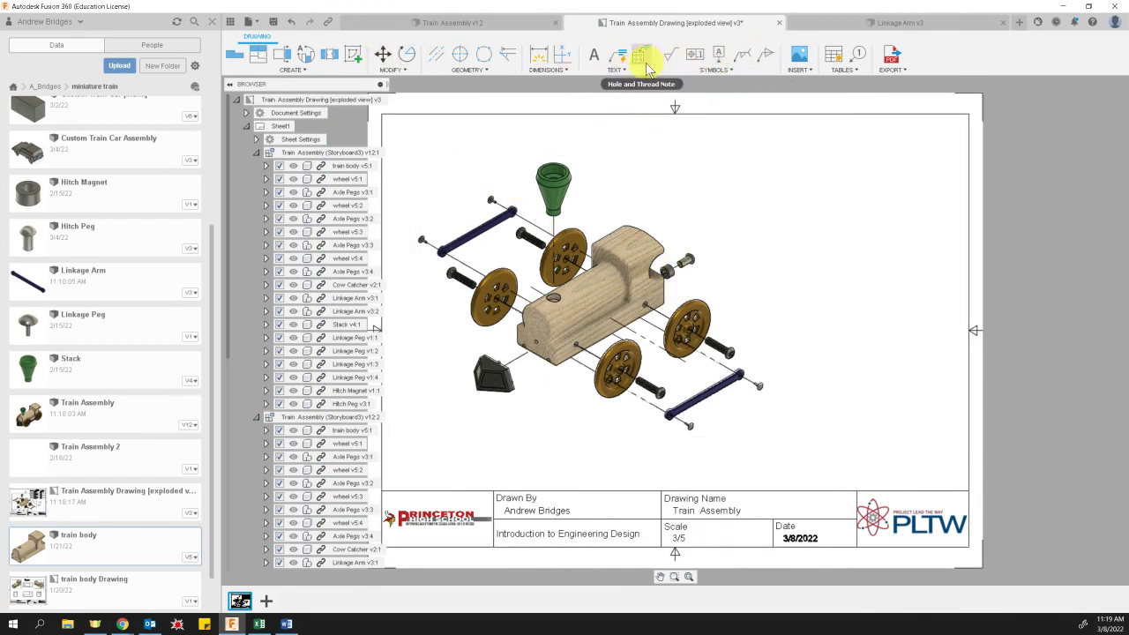
Insert an automatic first-level parts list with balloons for the new view, aligned to the upper-right corner of the sheet border
left_click(833, 55)
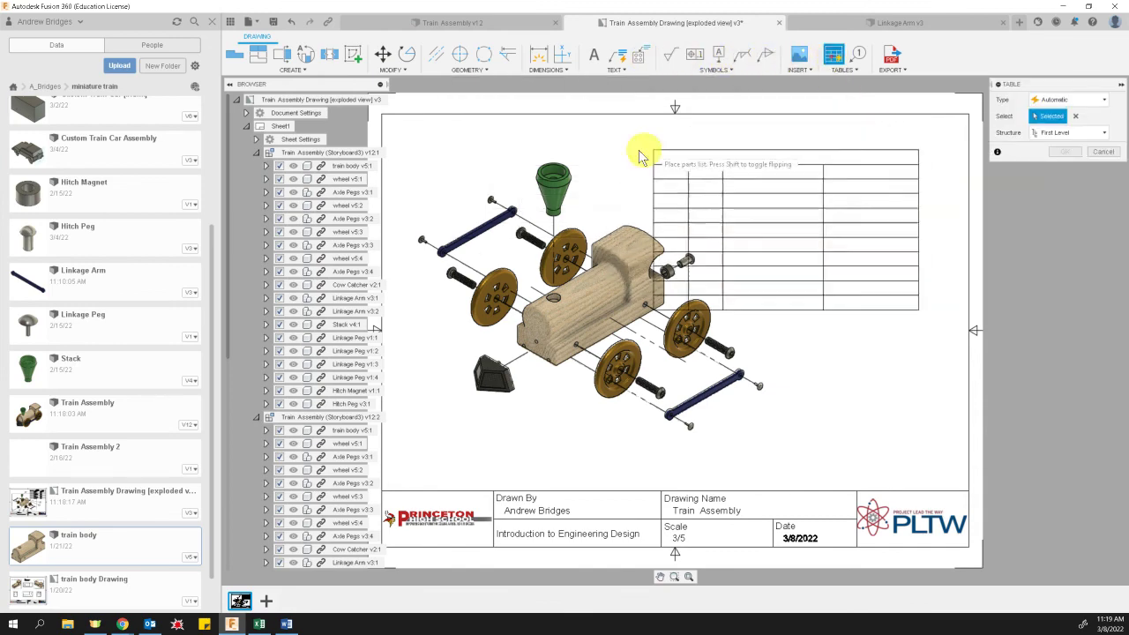
left_click(972, 118)
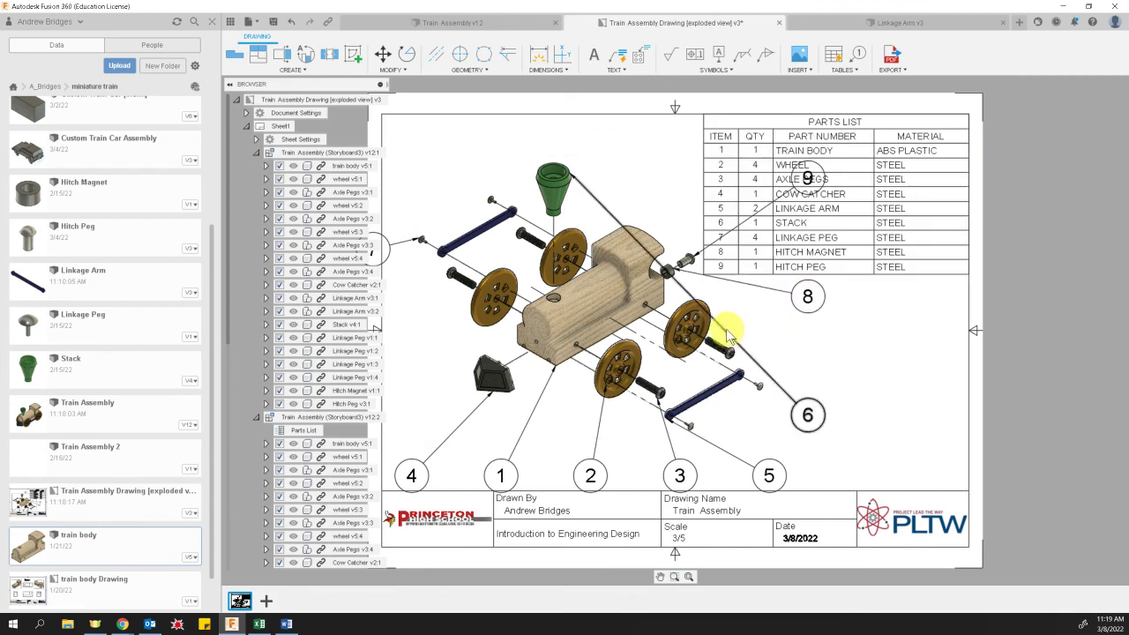